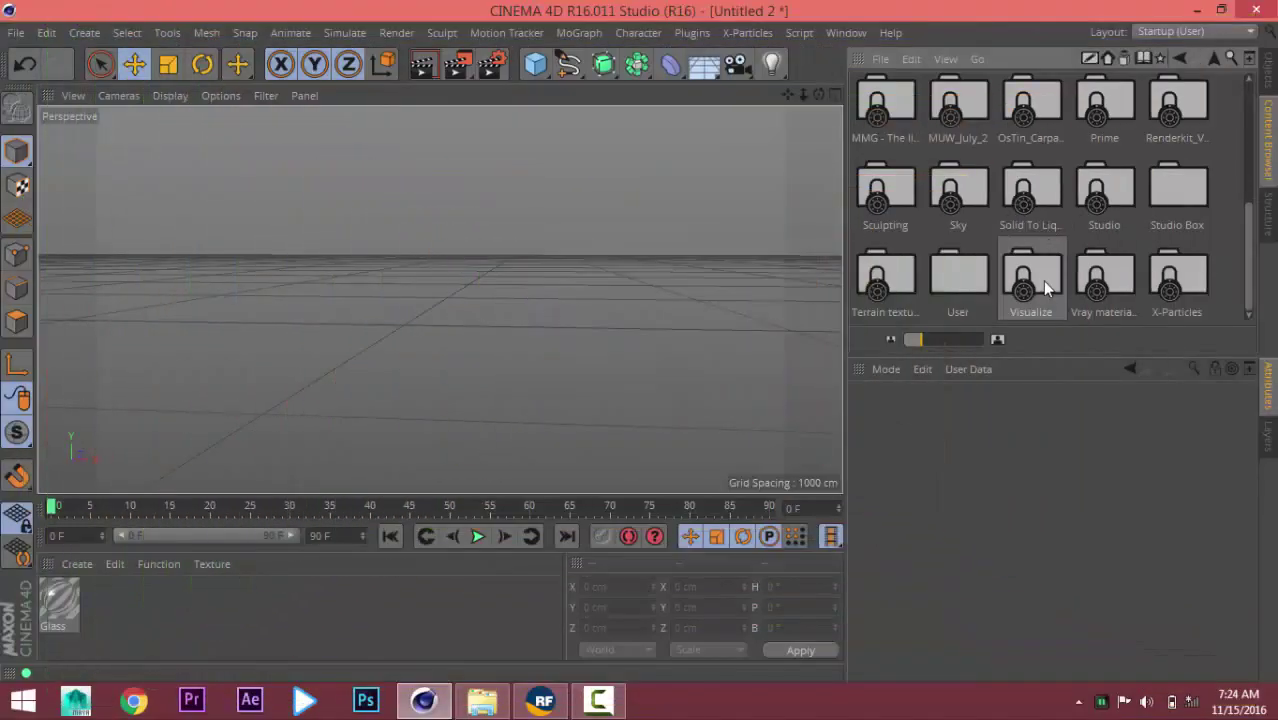
Drag Glass 11 from the Visualize > 3D Objects > Glassware library into the viewport.
double_click(1033, 269)
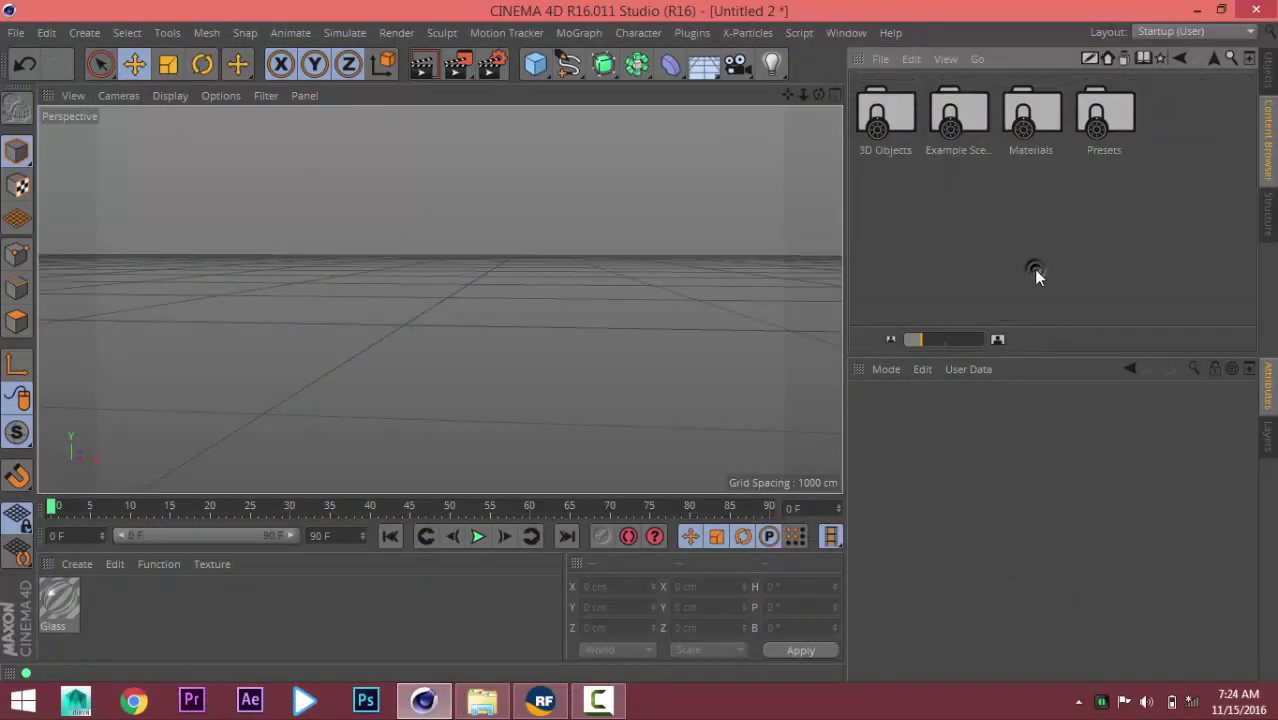
double_click(894, 119)
double_click(1195, 118)
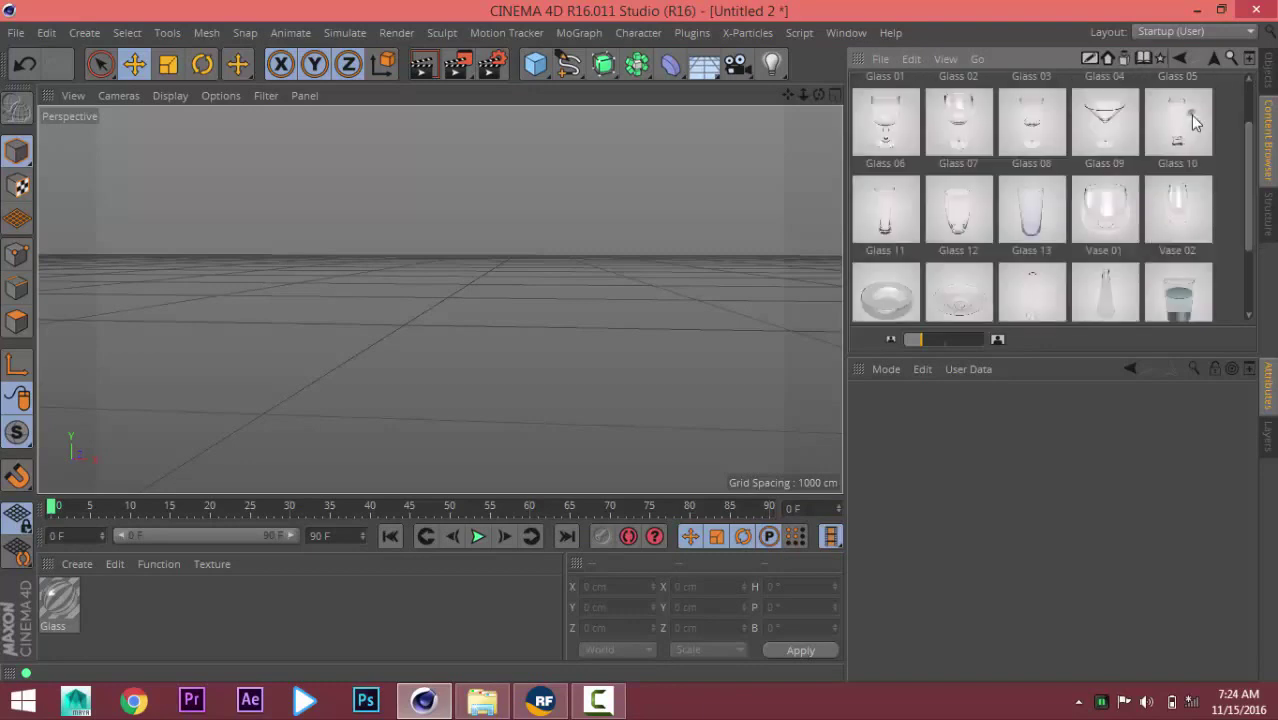
drag(779, 263, 664, 303)
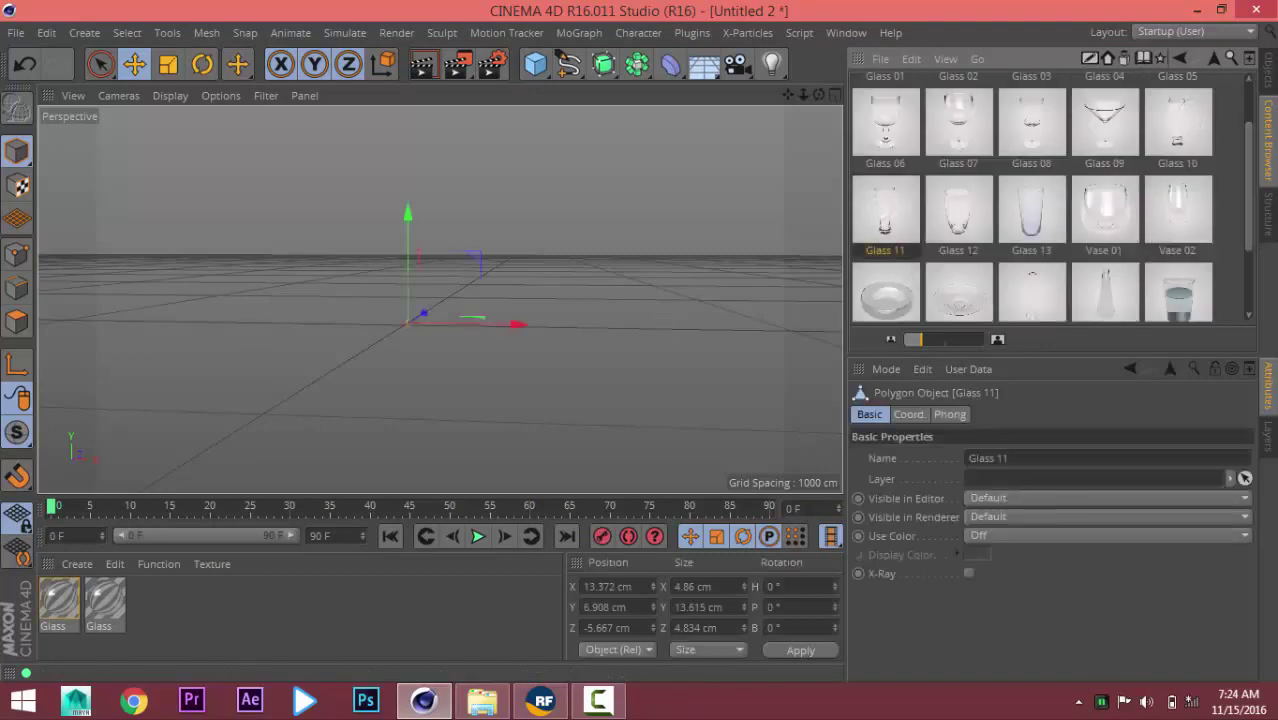
Scale Glass 11 up to roughly 220 × 617 × 219 cm.
click(1267, 75)
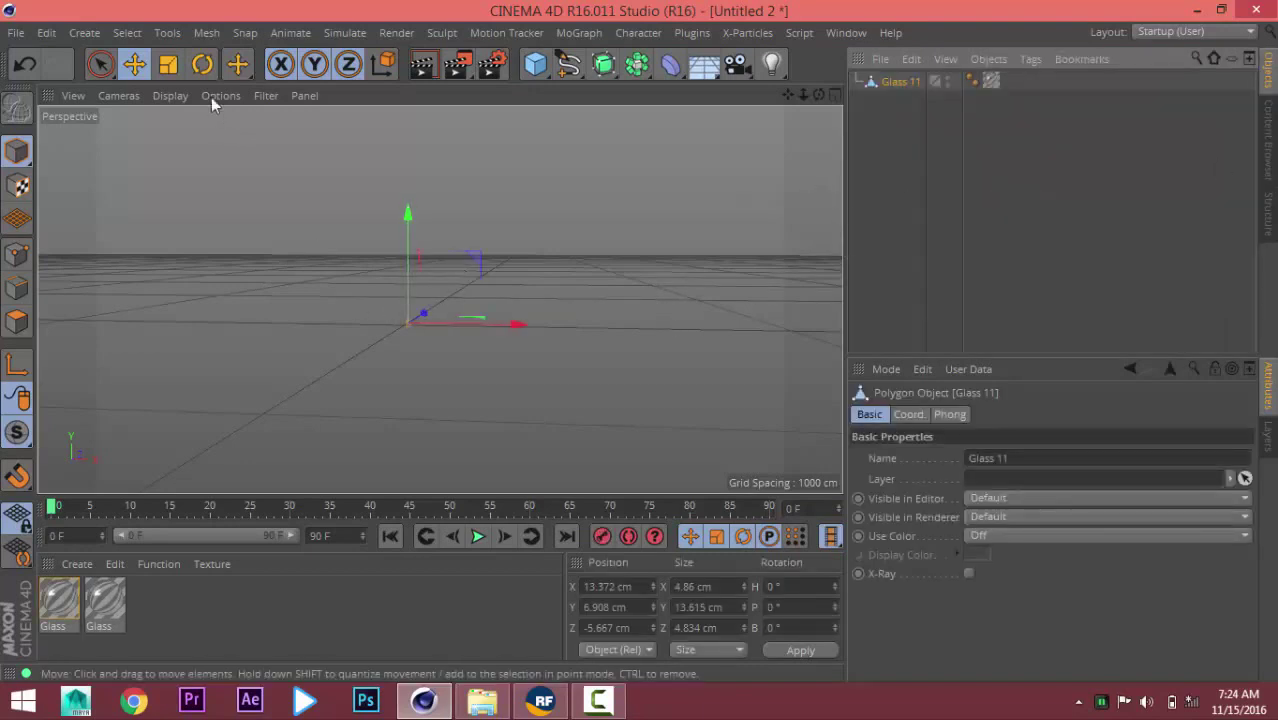
click(167, 66)
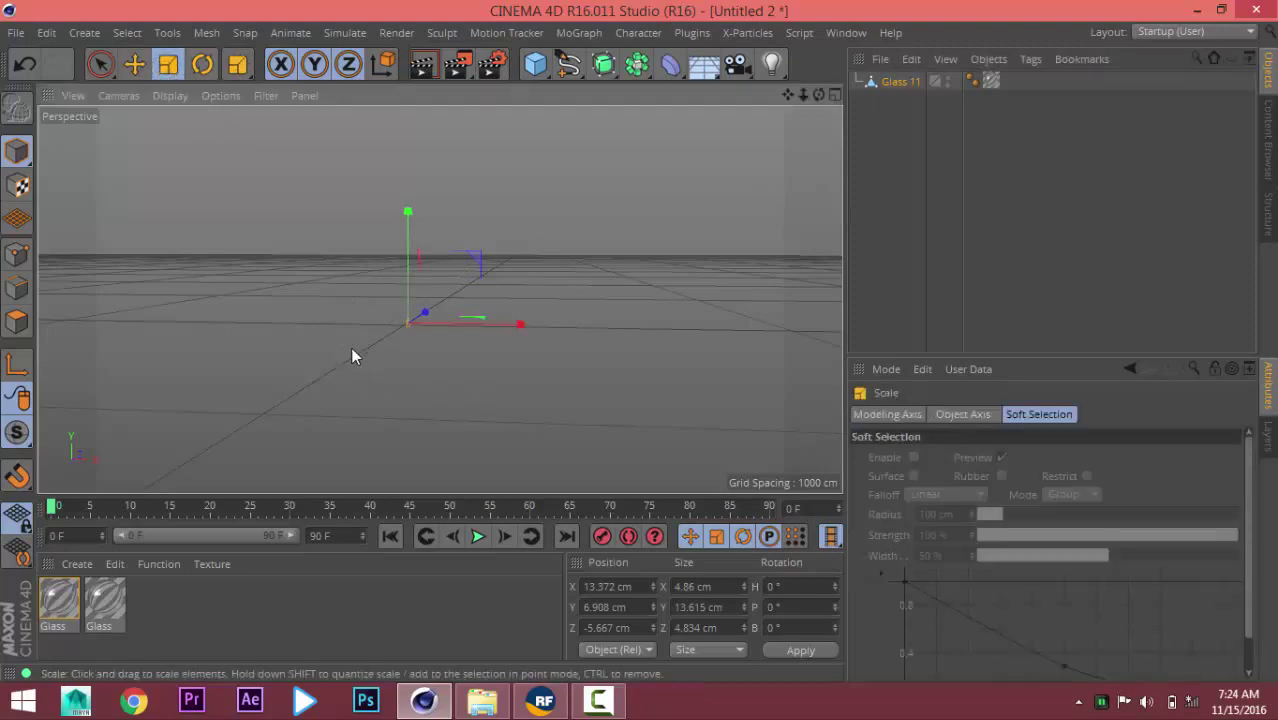
drag(350, 360, 520, 343)
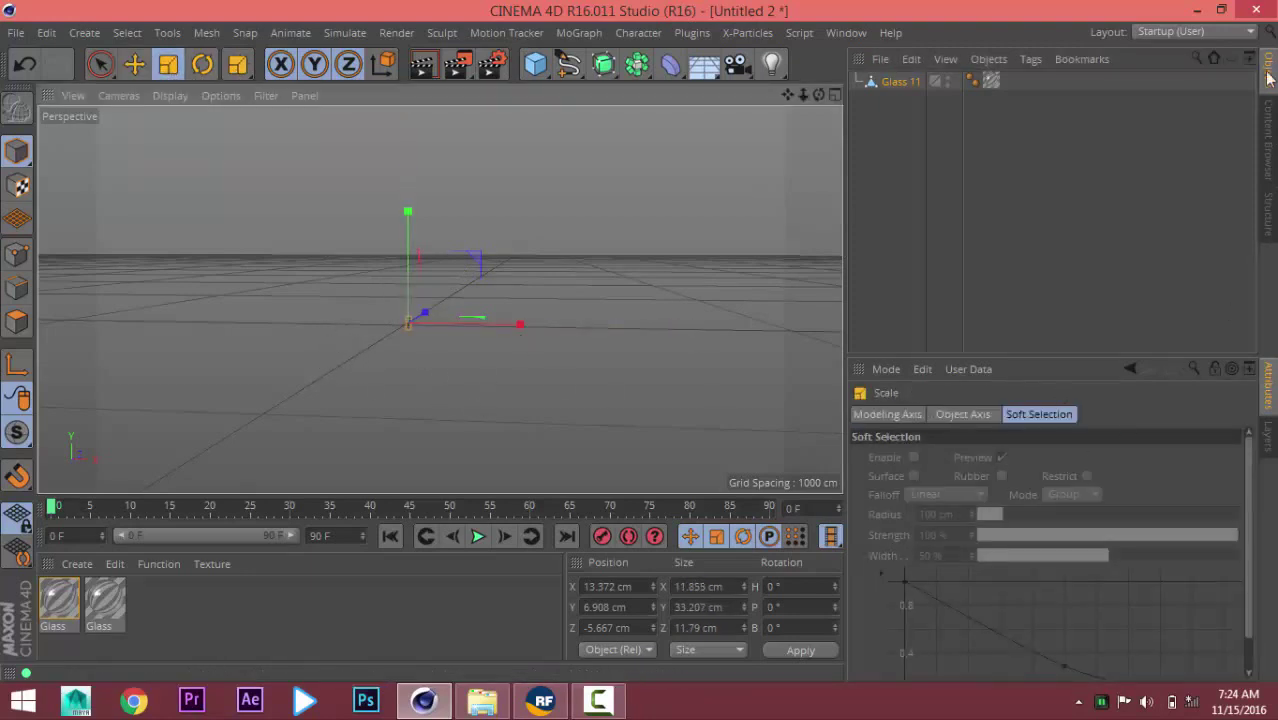
click(899, 84)
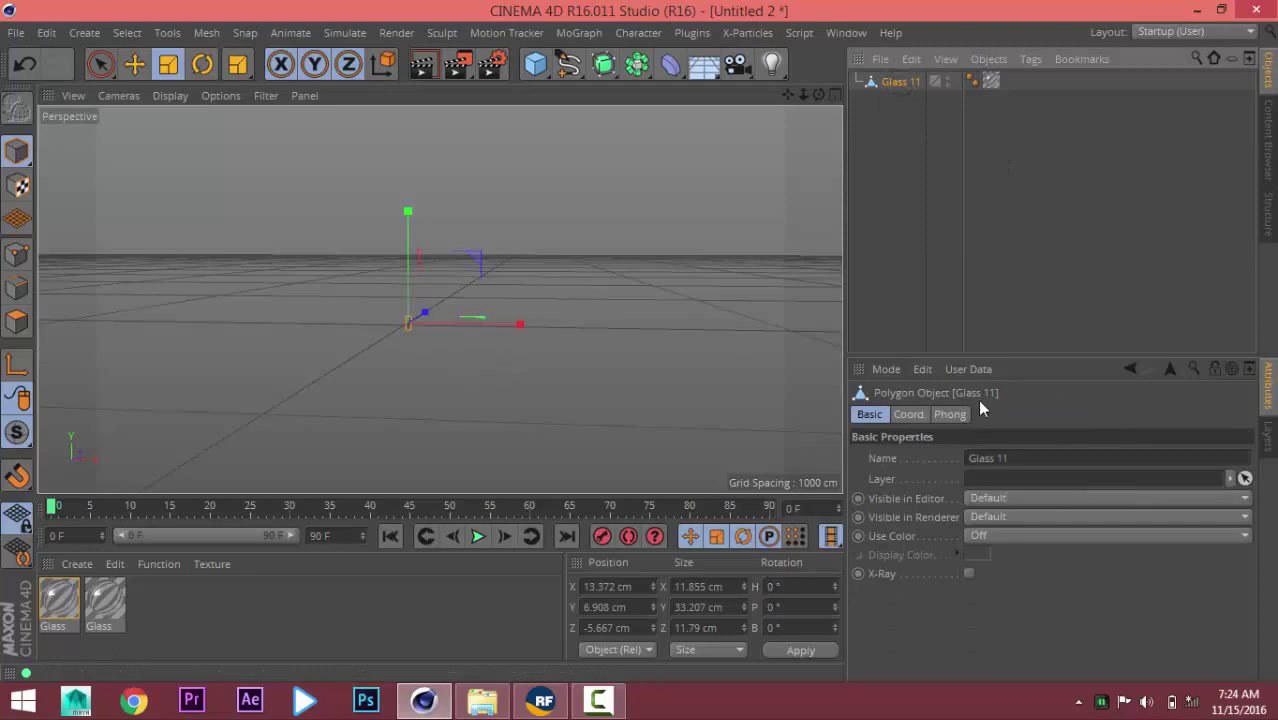
mouse_move(244, 348)
mouse_down()
mouse_move(640, 419)
mouse_move(610, 419)
mouse_up()
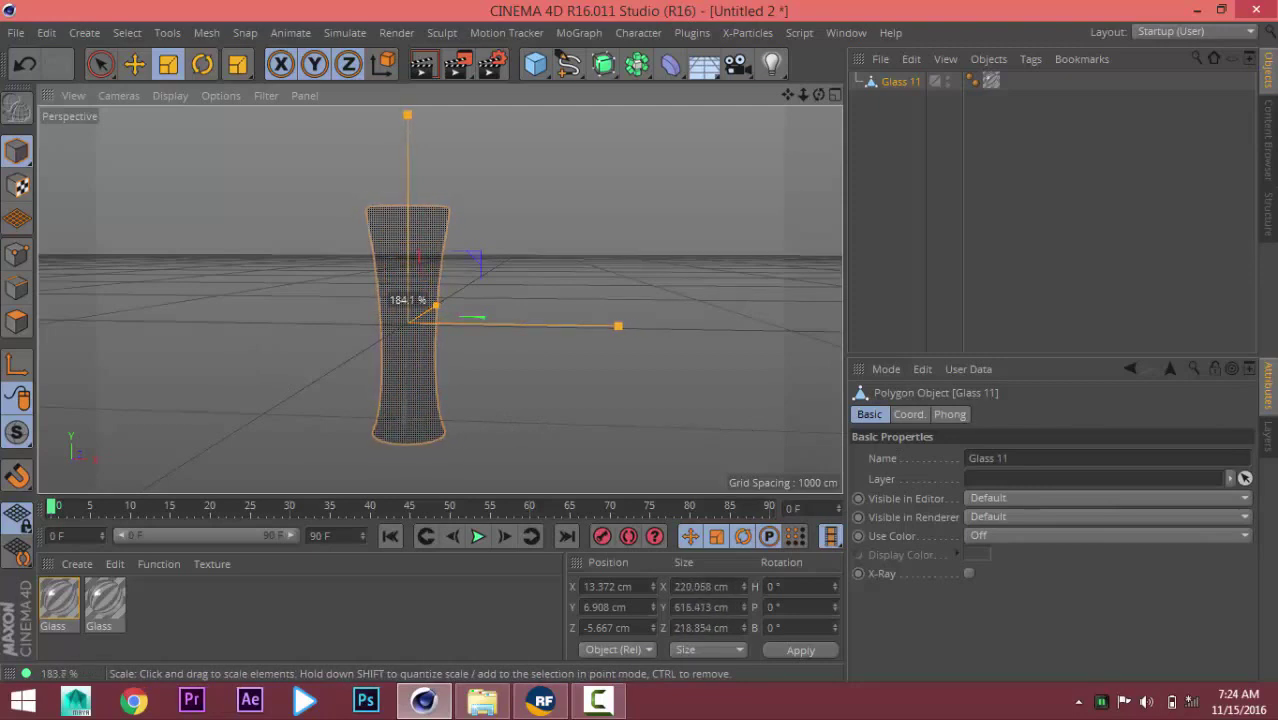
drag(618, 326, 621, 326)
Delete the Glass texture tag from Glass 11.
click(128, 64)
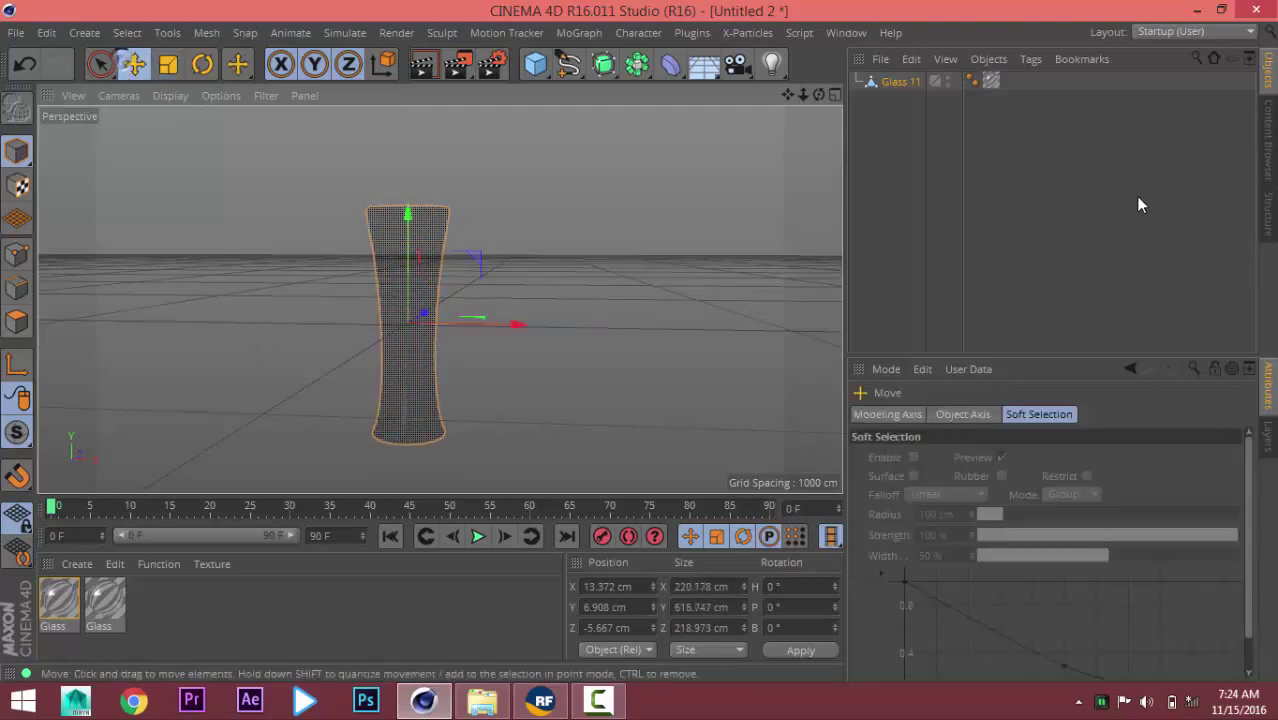
click(972, 80)
click(991, 80)
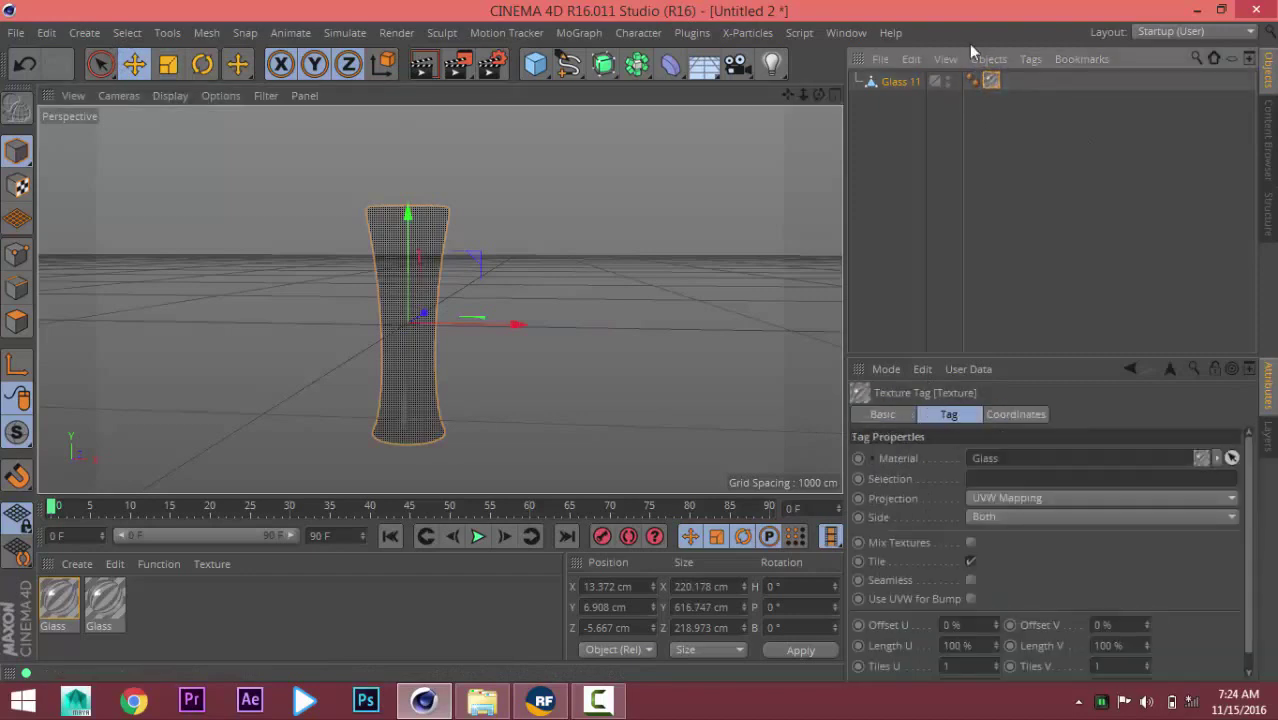
key(Delete)
In the Front view, raise Glass 11 to Y ≈ 309.75 cm, then return to Perspective.
alt+middle_drag(395, 387, 498, 348)
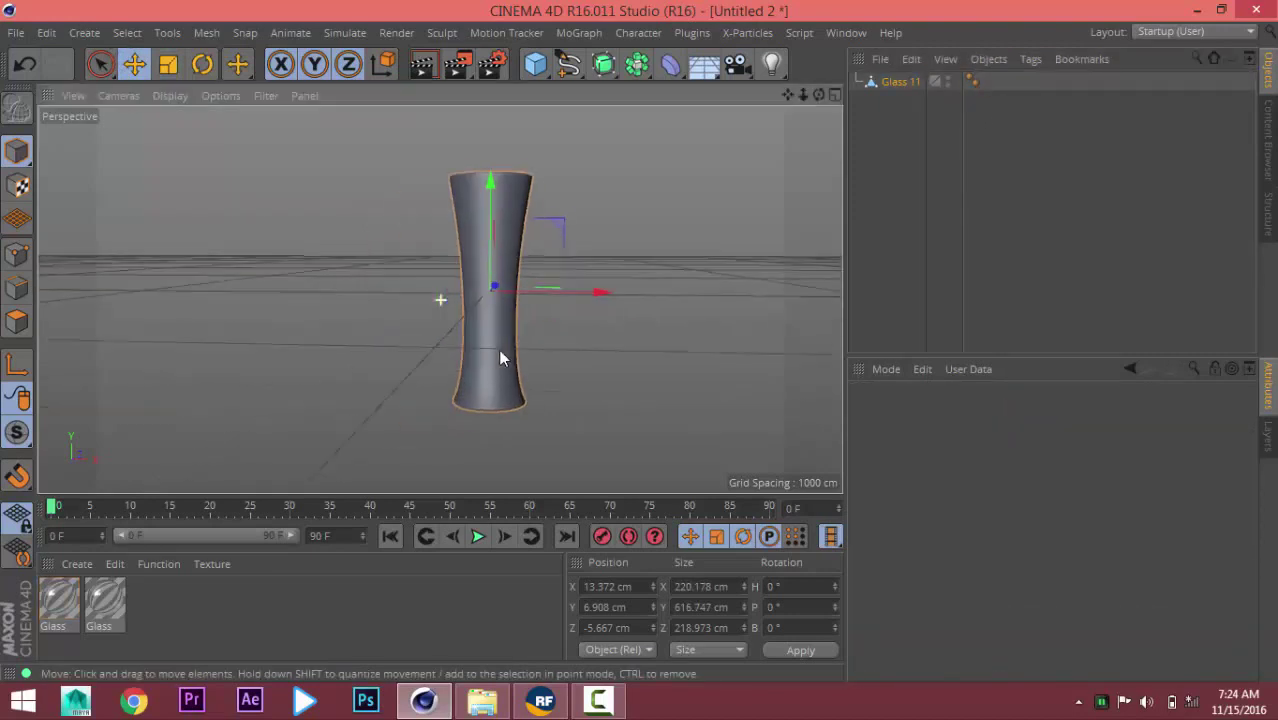
middle_click(495, 369)
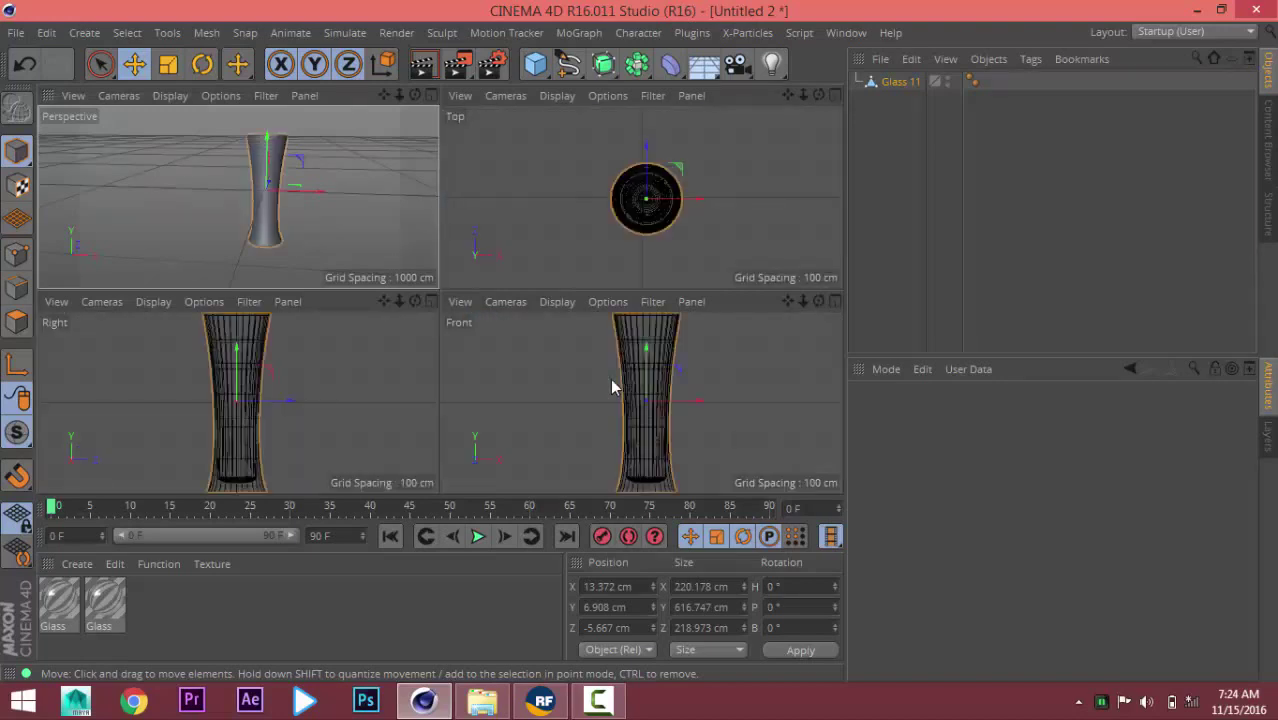
middle_click(610, 378)
scroll(540, 377, down, 2)
scroll(541, 375, down, 1)
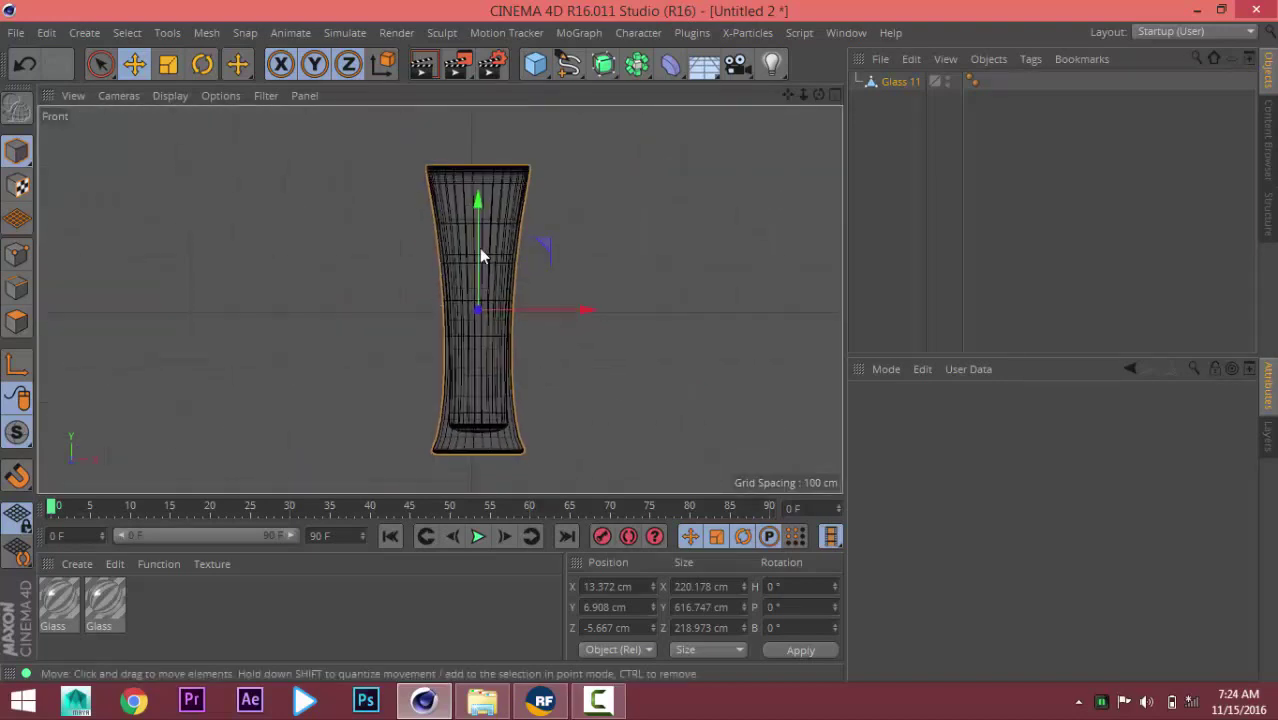
mouse_move(479, 248)
mouse_down()
mouse_move(479, 96)
mouse_move(479, 107)
mouse_up()
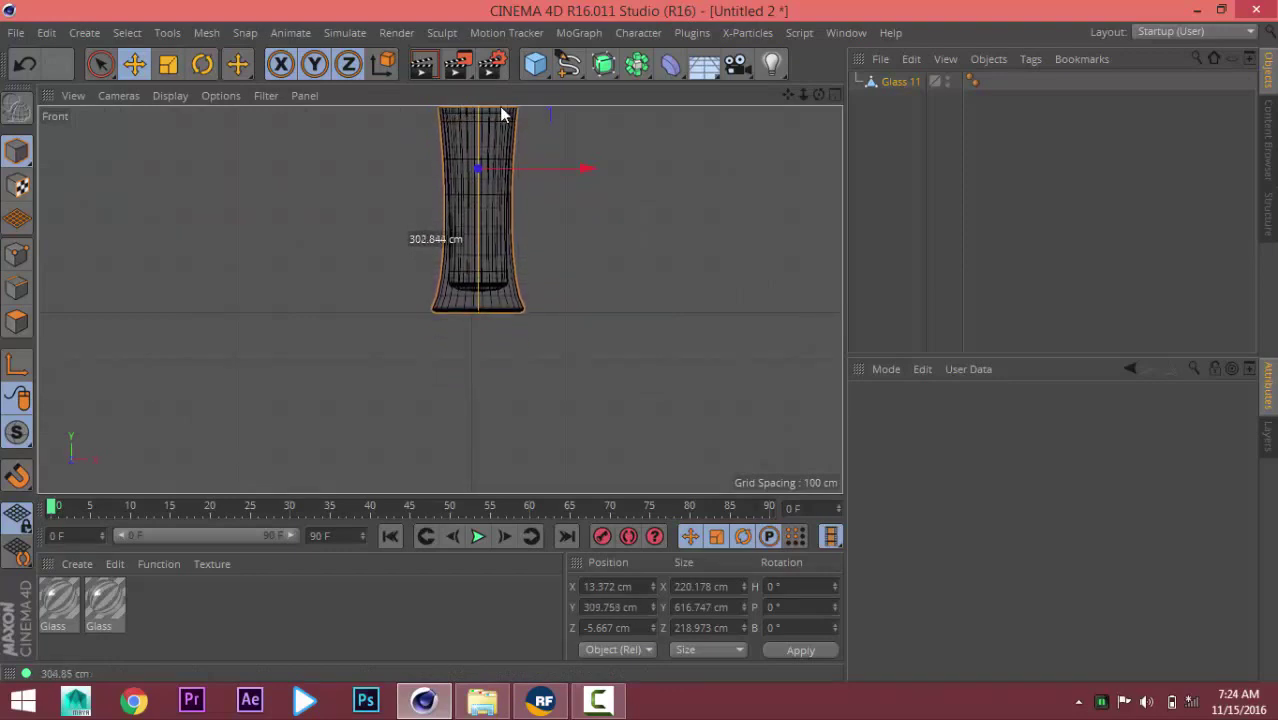
alt+middle_drag(501, 227, 476, 345)
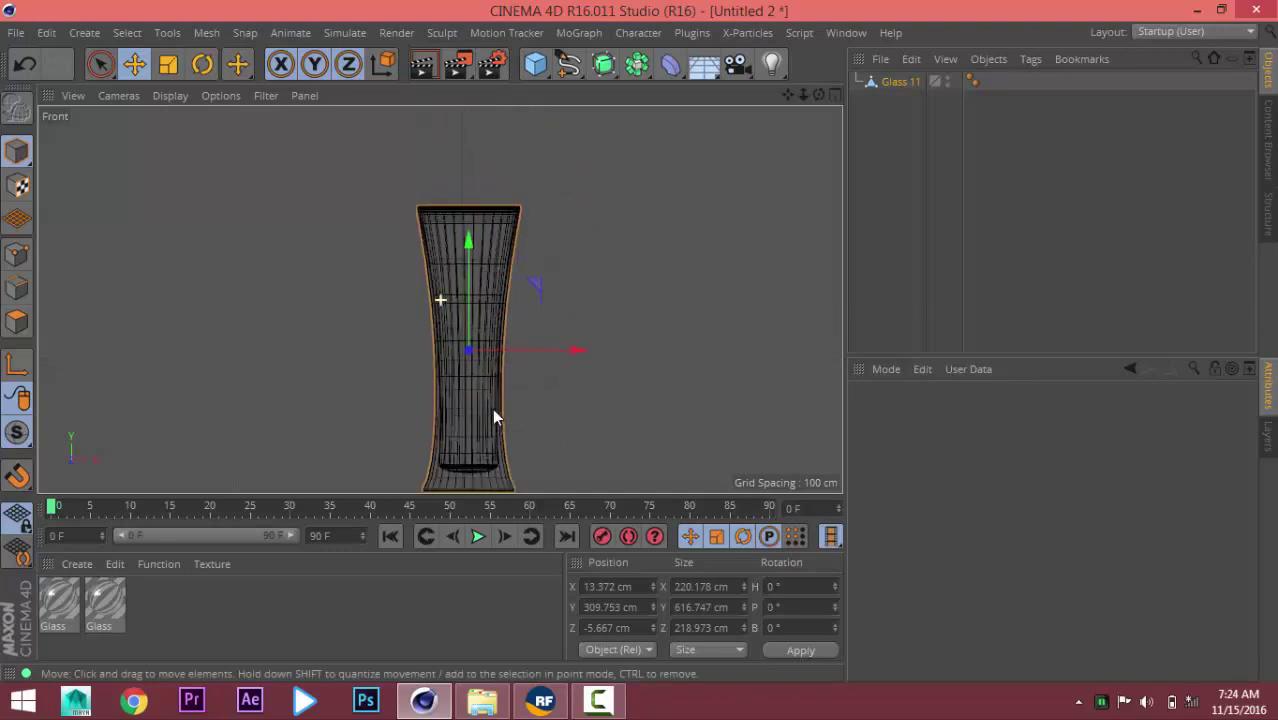
middle_click(476, 342)
middle_click(309, 194)
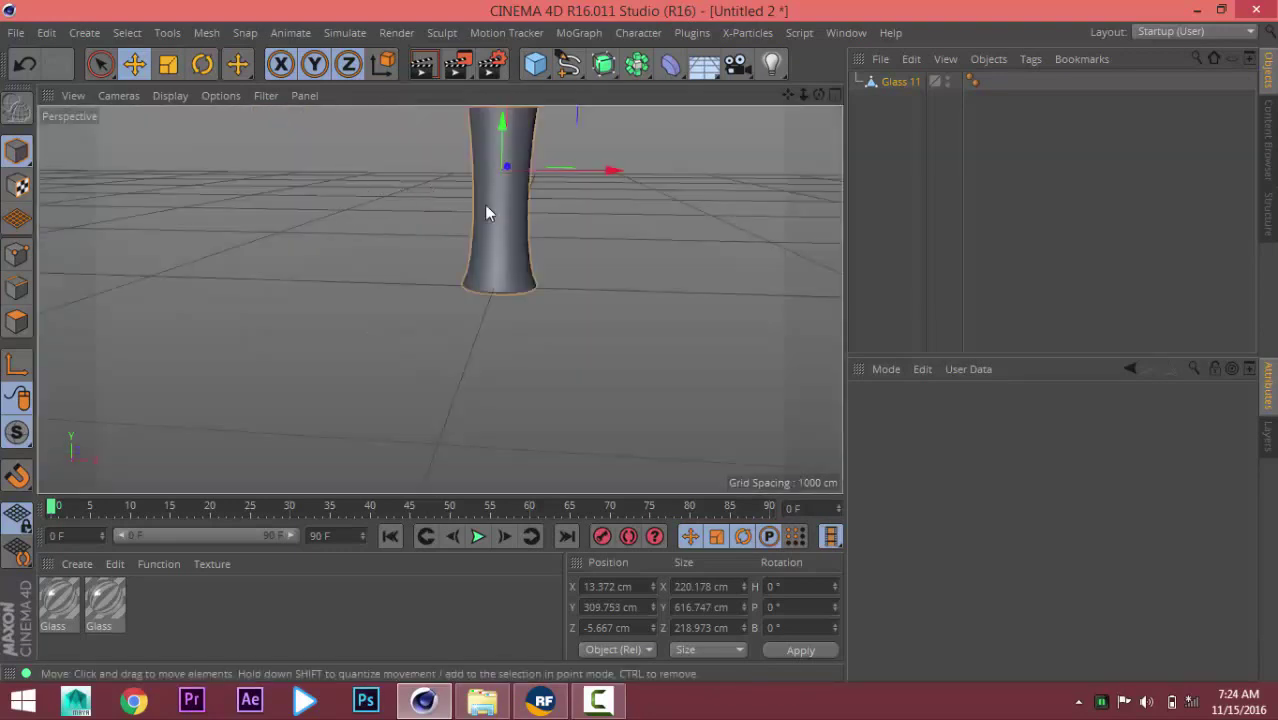
alt+drag(484, 212, 442, 297)
mouse_move(513, 223)
alt+mouse_down()
mouse_move(485, 152)
mouse_move(650, 250)
mouse_move(527, 157)
alt+mouse_up()
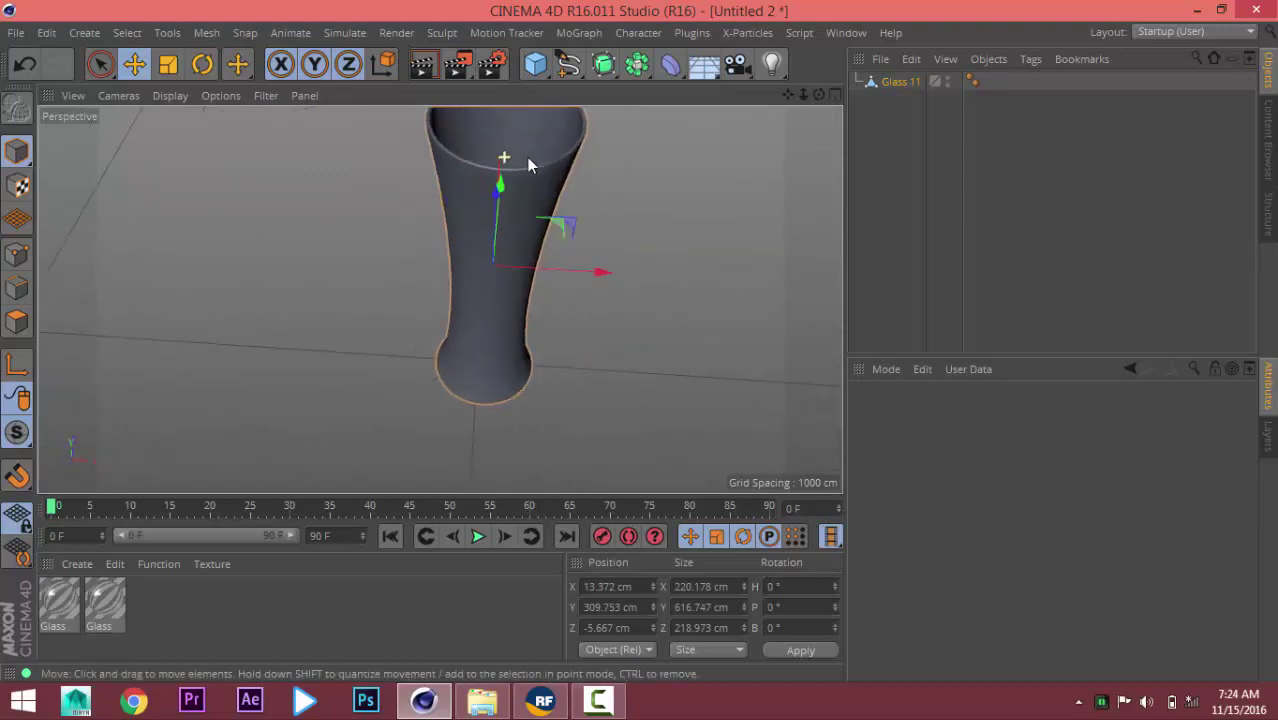
Select Glass 11 and switch to Polygon mode.
click(902, 83)
click(17, 320)
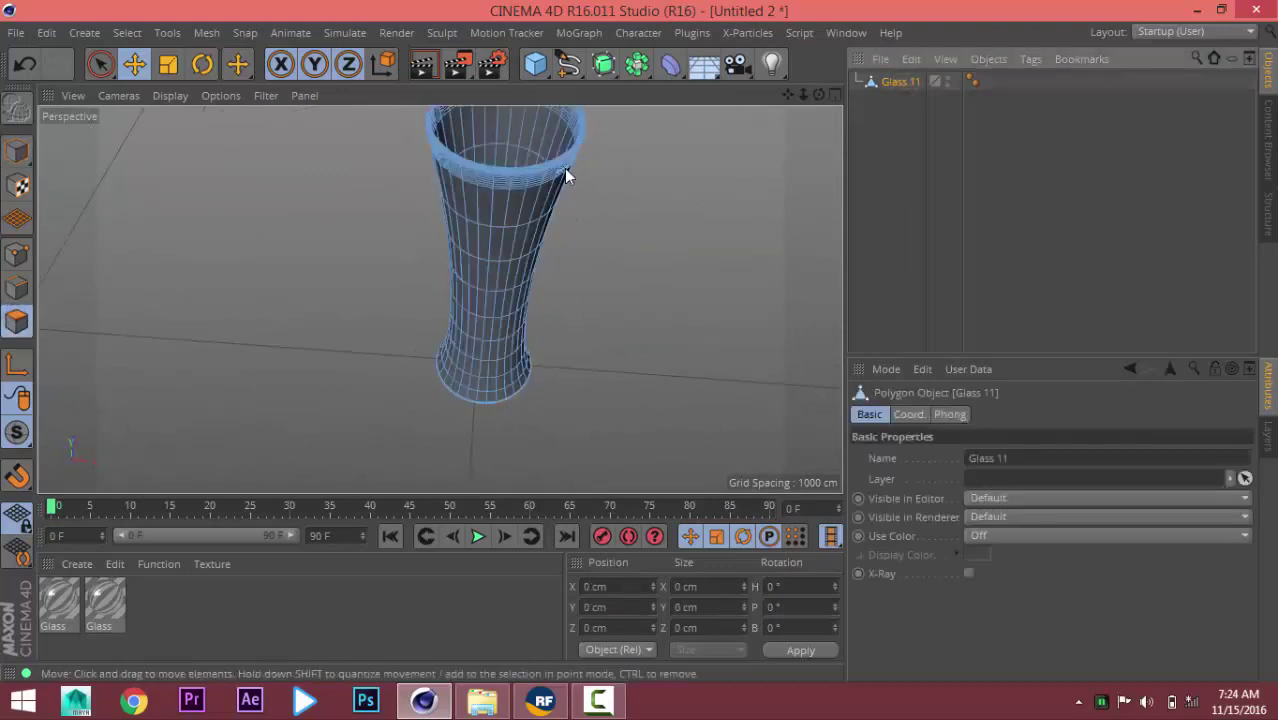
mouse_move(564, 172)
alt+mouse_down()
mouse_move(560, 310)
mouse_move(501, 316)
alt+mouse_up()
scroll(501, 326, up, 3)
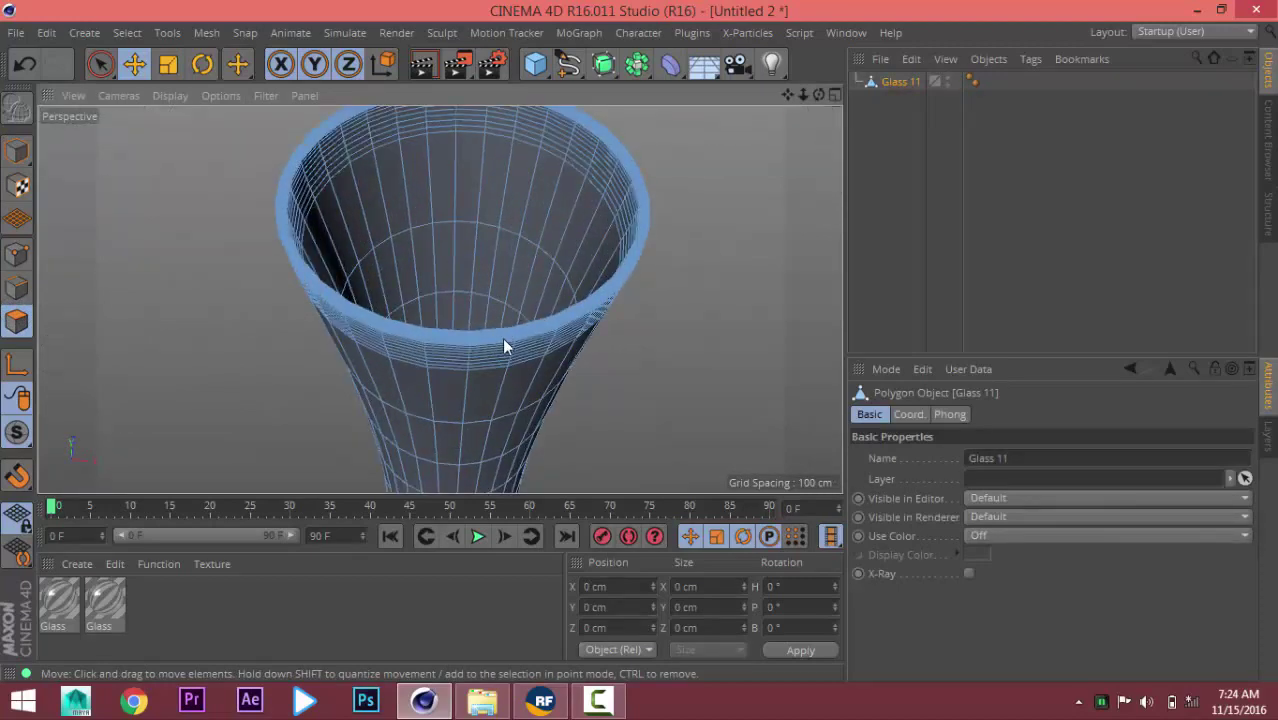
alt+drag(531, 367, 499, 254)
scroll(500, 357, up, 2)
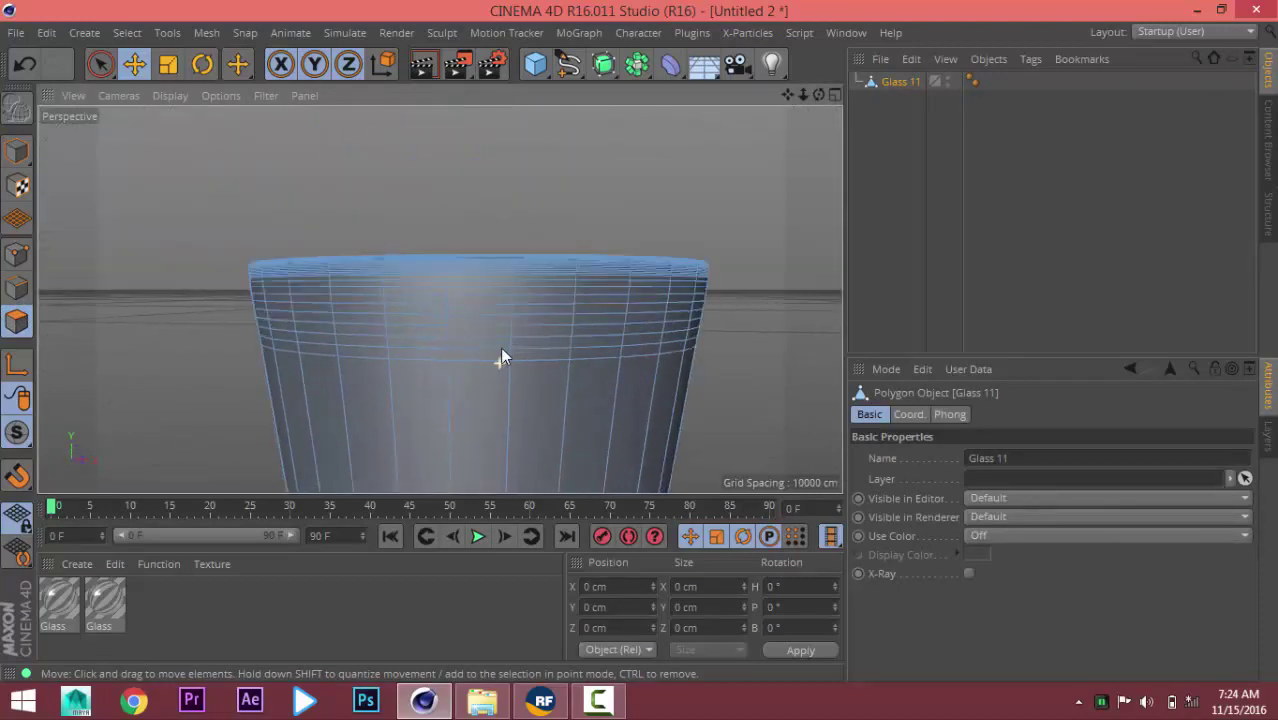
Loop-select the polygon bands of the glass body below the rim.
click(165, 33)
click(174, 172)
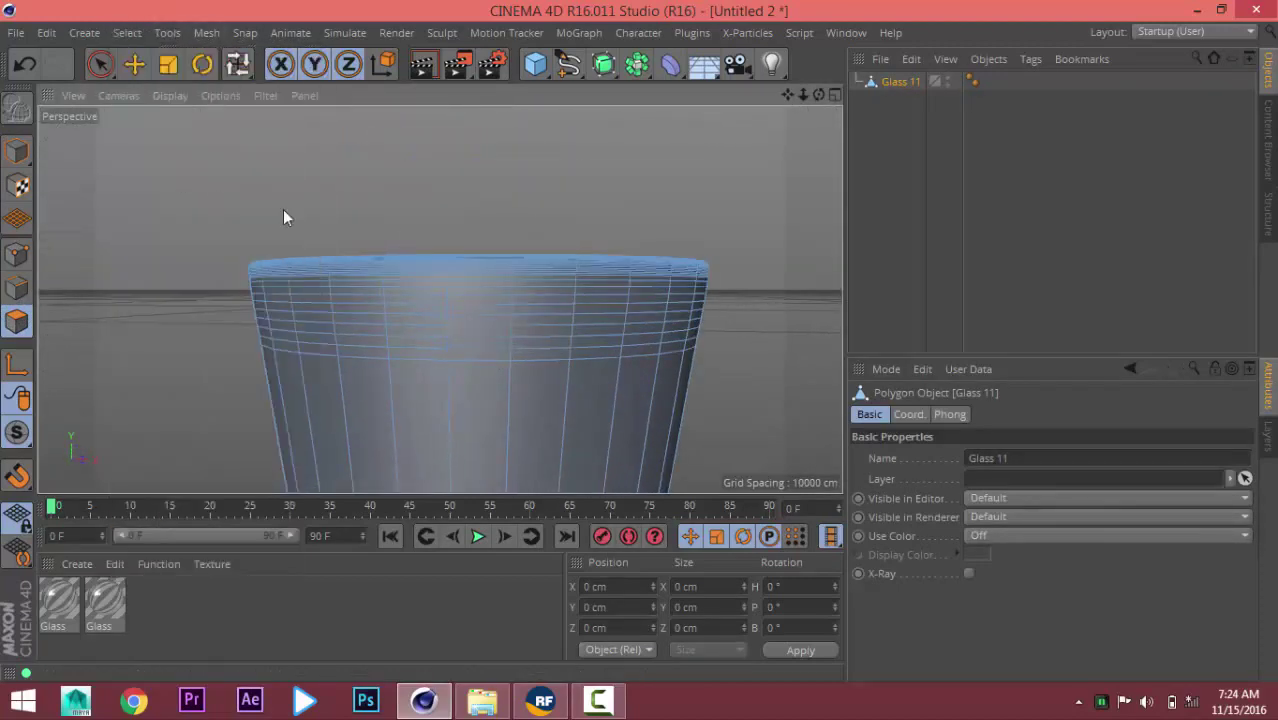
scroll(531, 328, up, 3)
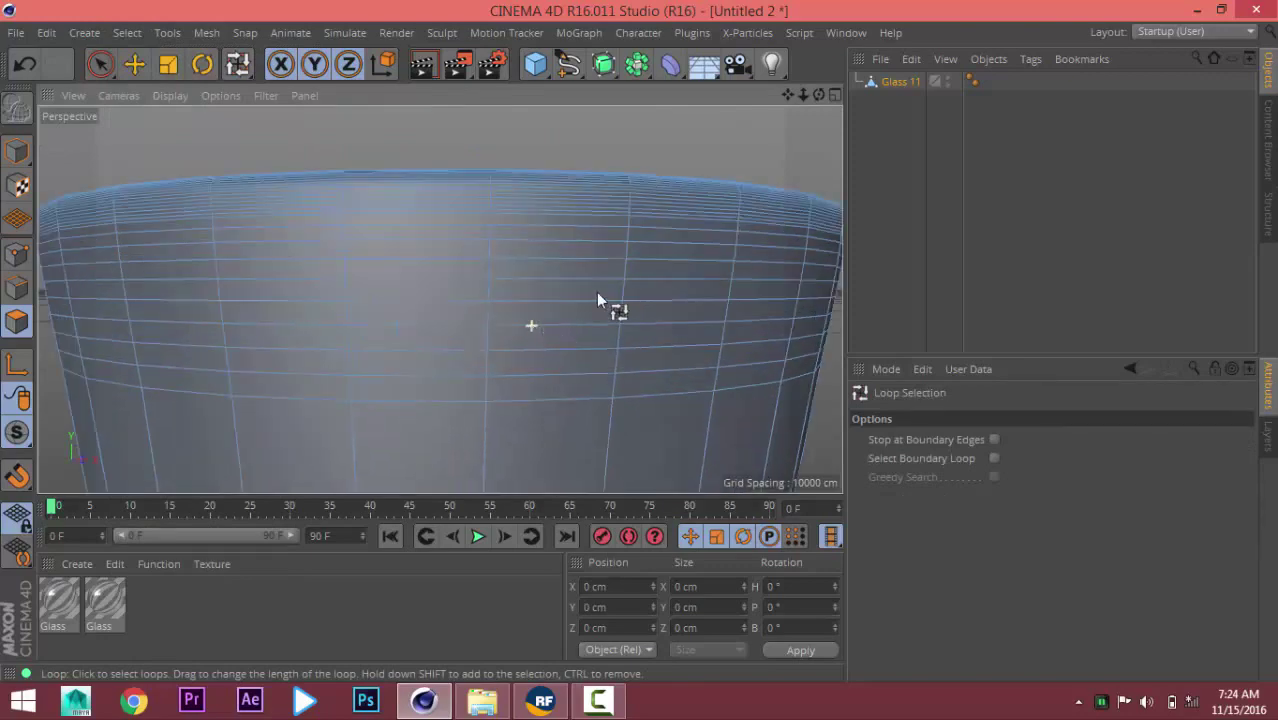
click(625, 222)
drag(623, 246, 611, 369)
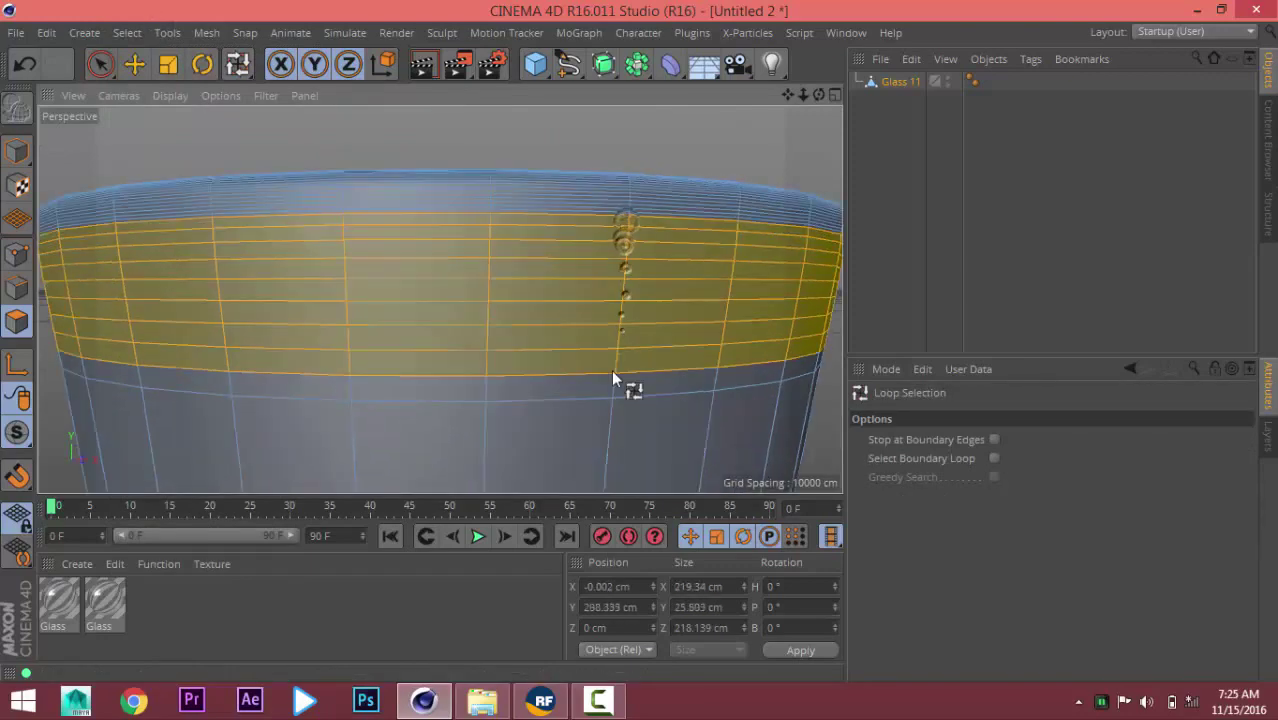
scroll(579, 326, down, 2)
mouse_move(564, 414)
alt+mouse_down()
mouse_move(583, 329)
mouse_move(554, 280)
mouse_move(499, 280)
alt+mouse_up()
scroll(551, 301, up, 3)
scroll(451, 361, up, 3)
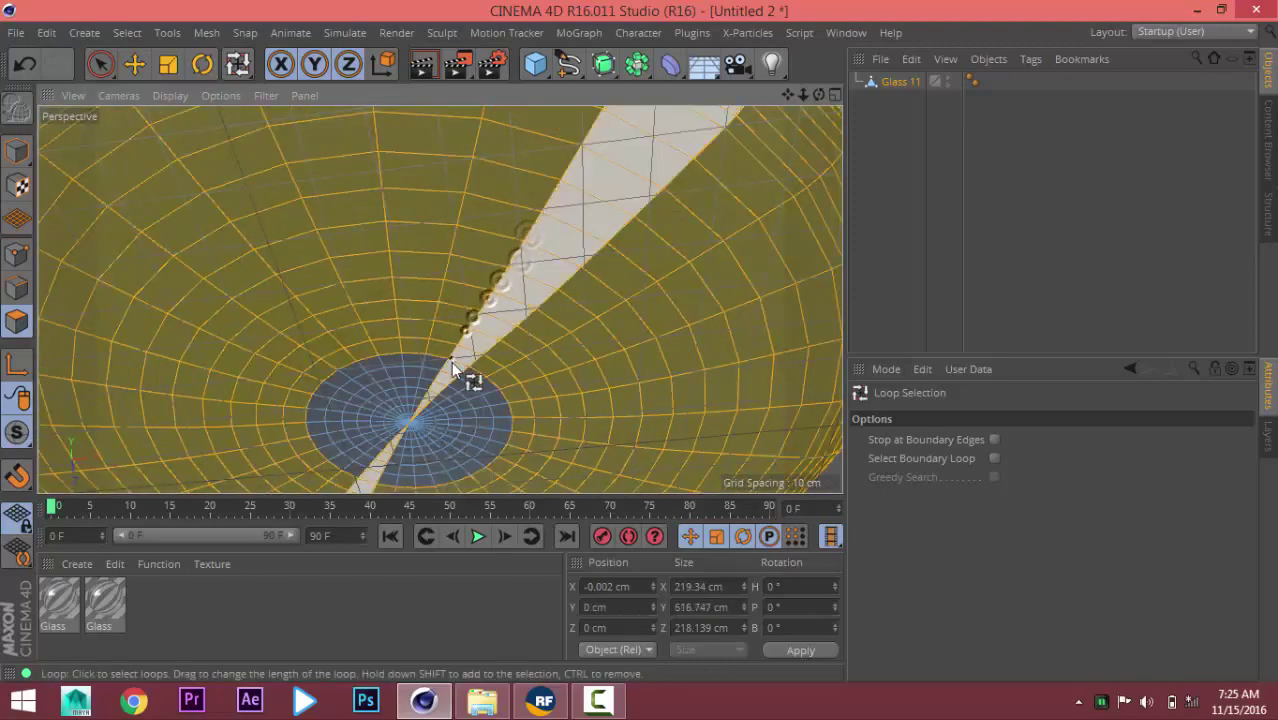
key(ctrl+shift+z)
key(ctrl+shift+z)
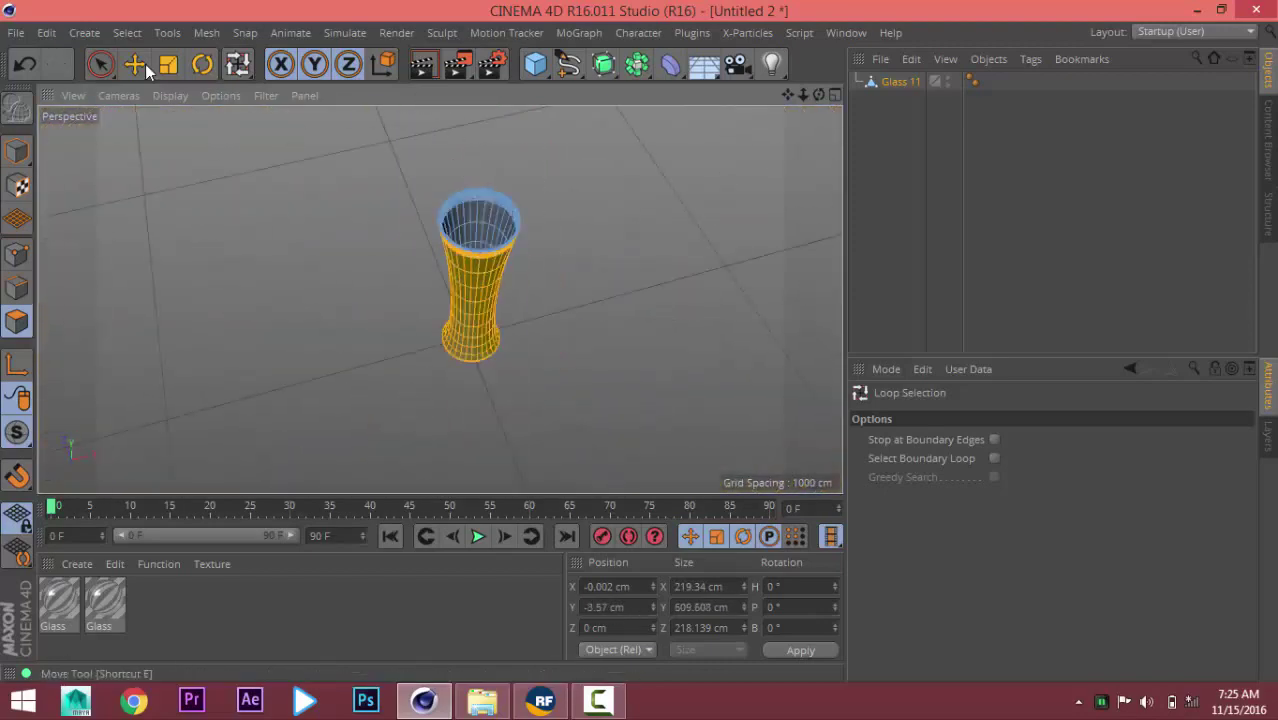
Invert the selection so only the rim polygons are selected.
click(140, 64)
right_click(350, 230)
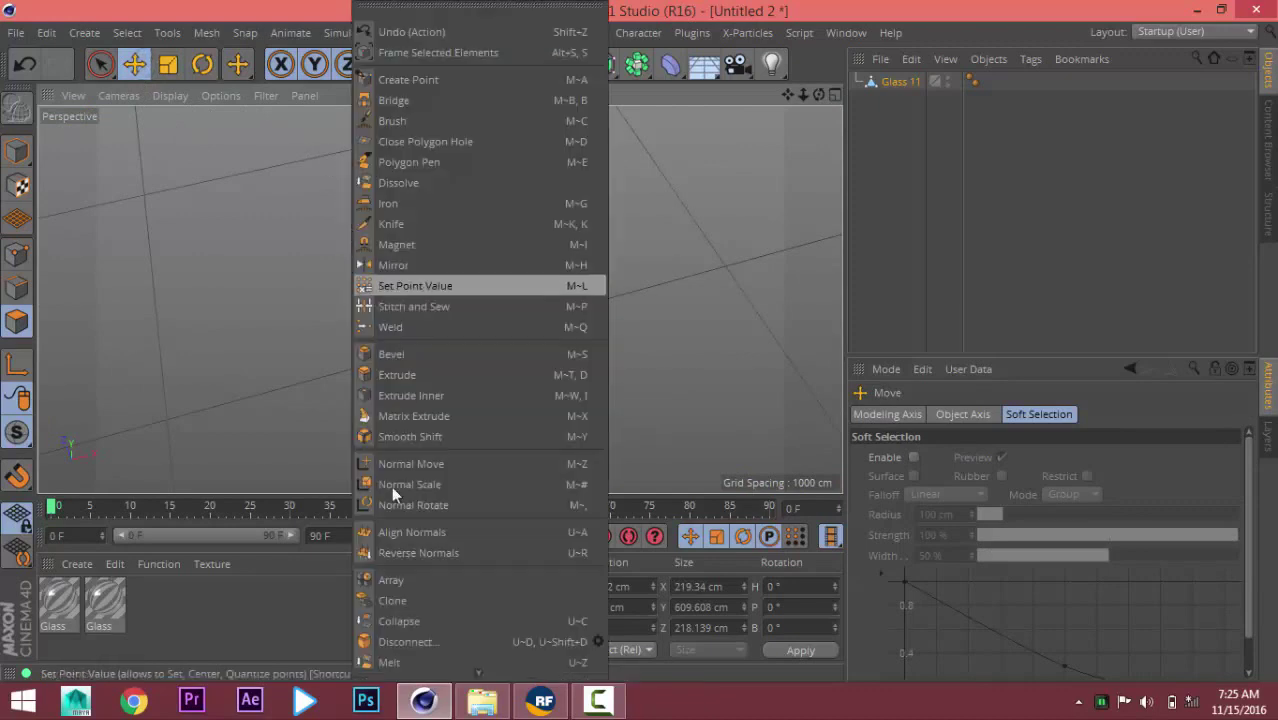
key(Escape)
click(127, 32)
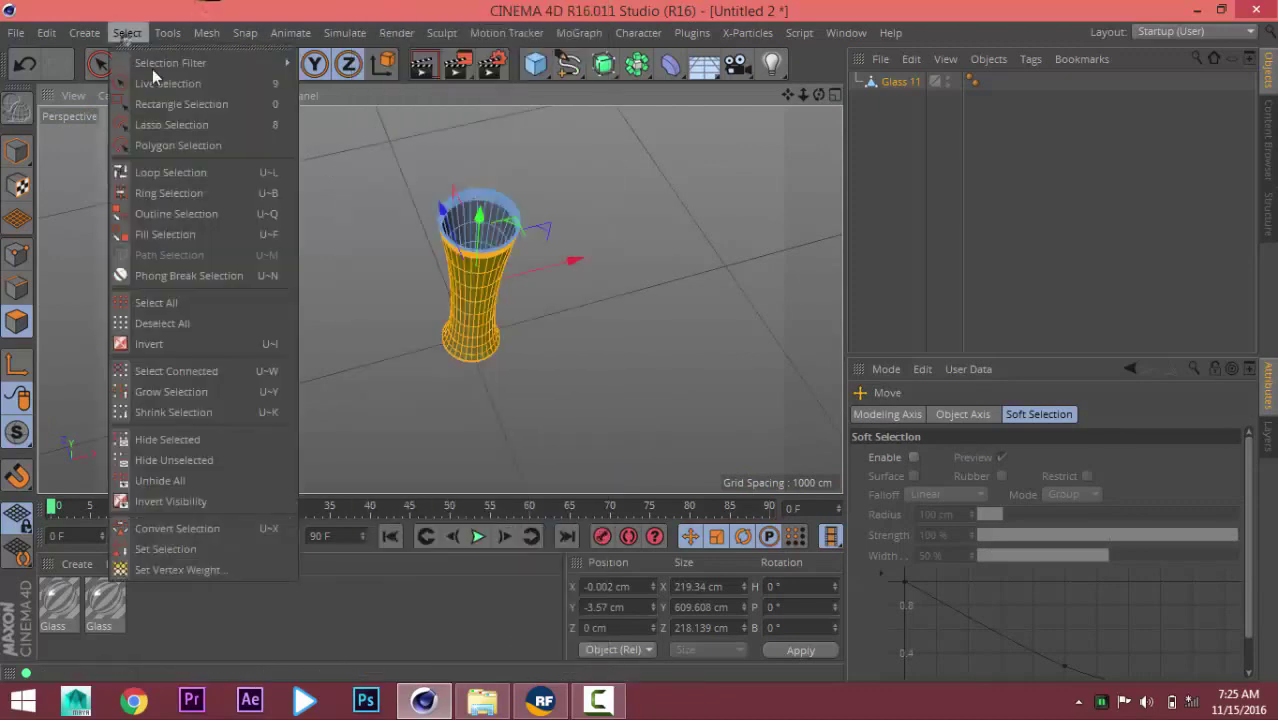
click(177, 349)
Split the rim polygons into a separate object and return to Model mode.
alt+drag(535, 297, 455, 258)
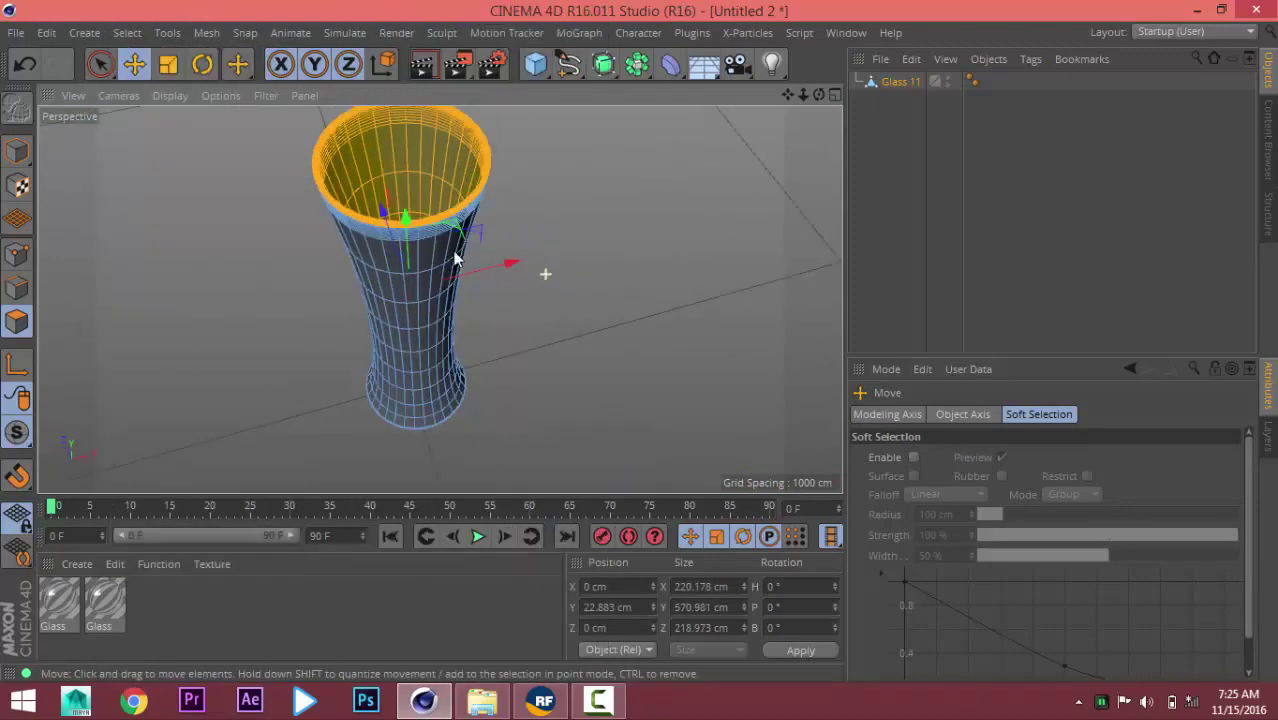
right_click(324, 215)
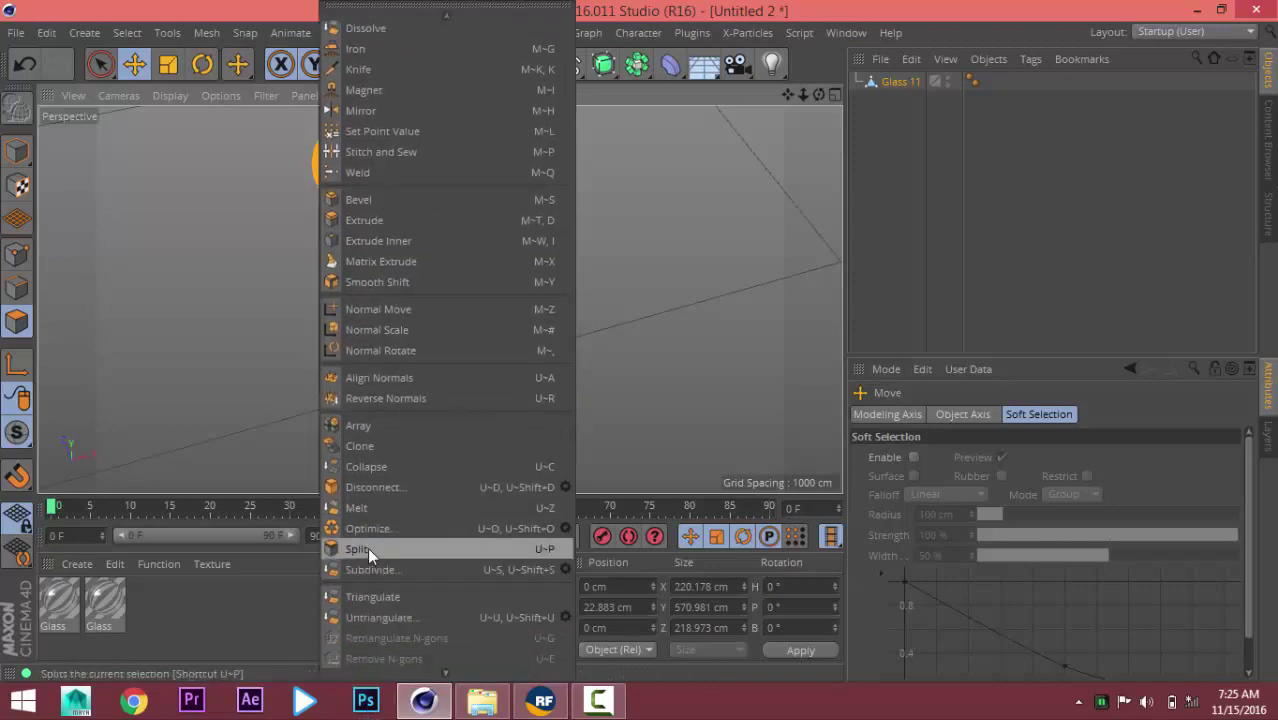
click(367, 546)
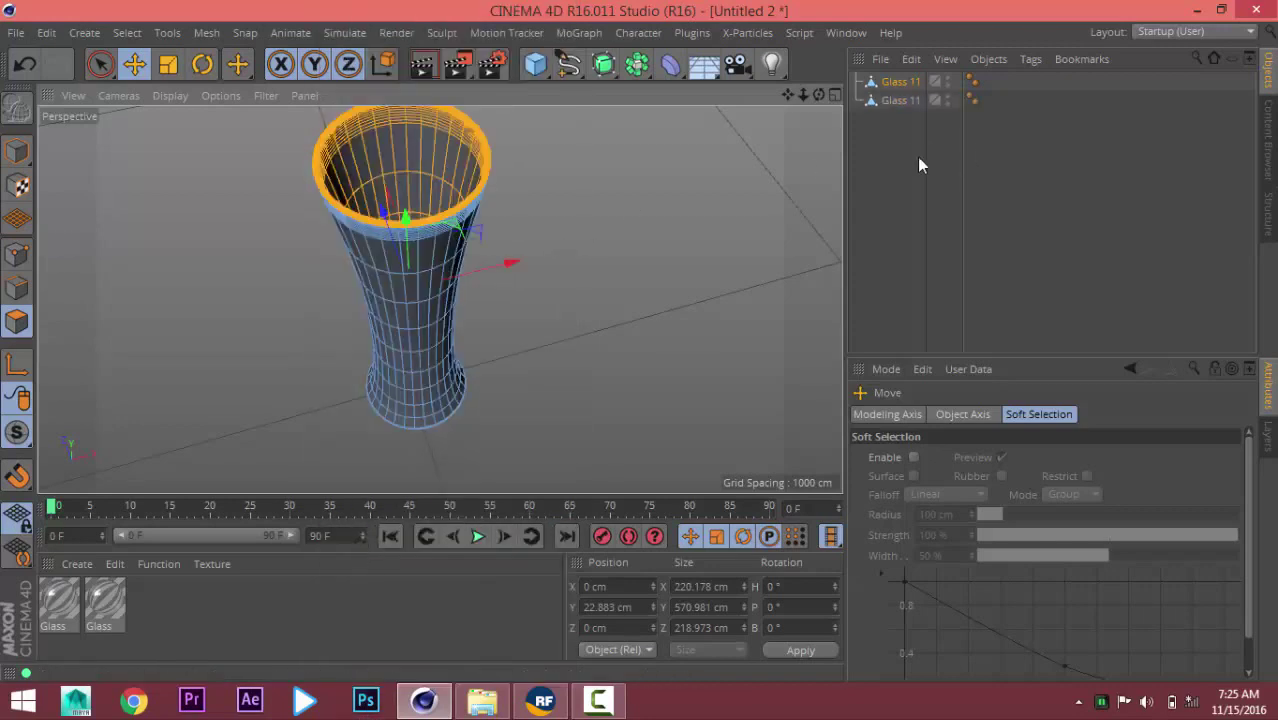
click(17, 150)
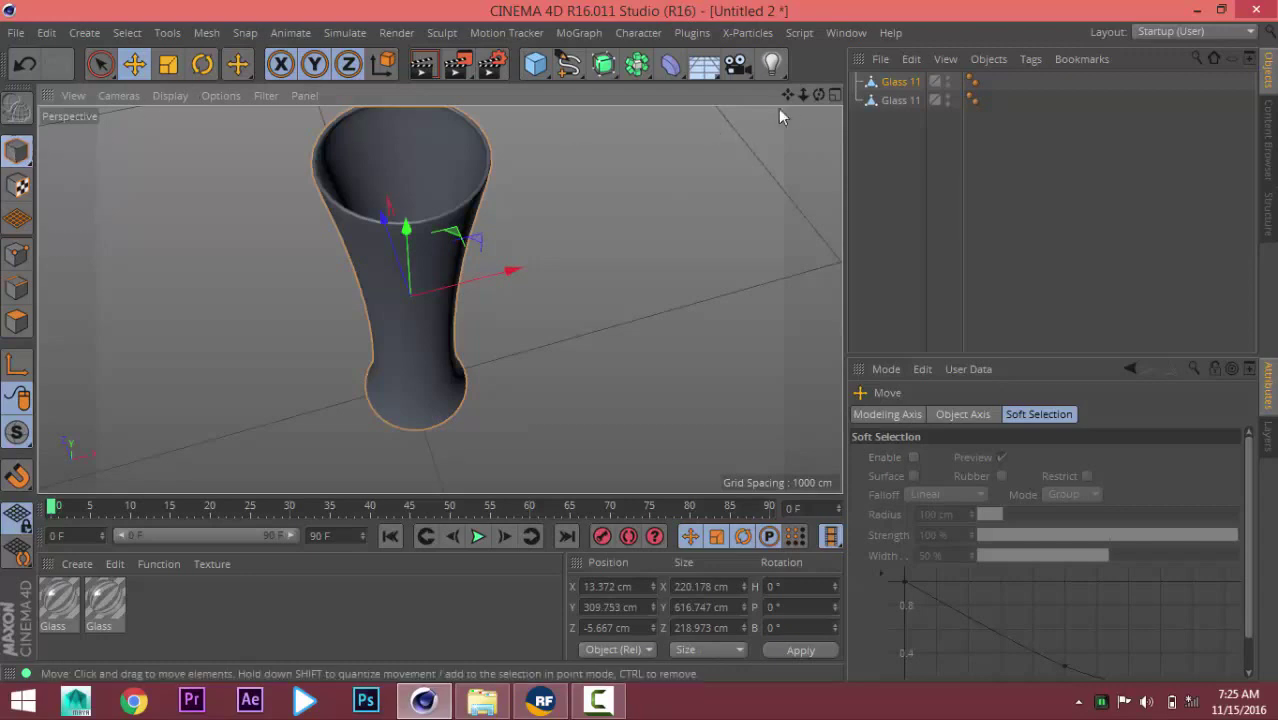
Hide the lower glass part and look into the glass.
click(948, 80)
click(948, 80)
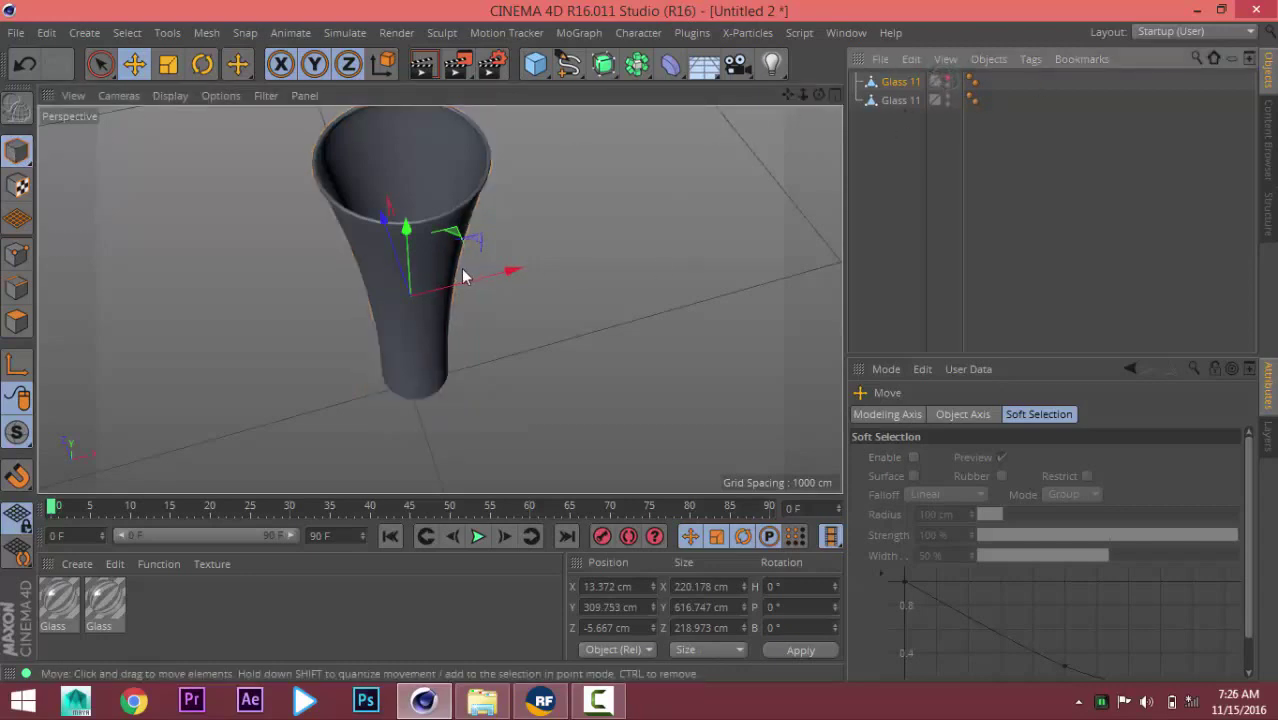
mouse_move(465, 277)
alt+mouse_down()
mouse_move(433, 232)
mouse_move(670, 354)
mouse_move(684, 438)
mouse_move(516, 422)
mouse_move(397, 190)
alt+mouse_up()
scroll(397, 190, down, 3)
scroll(471, 291, down, 2)
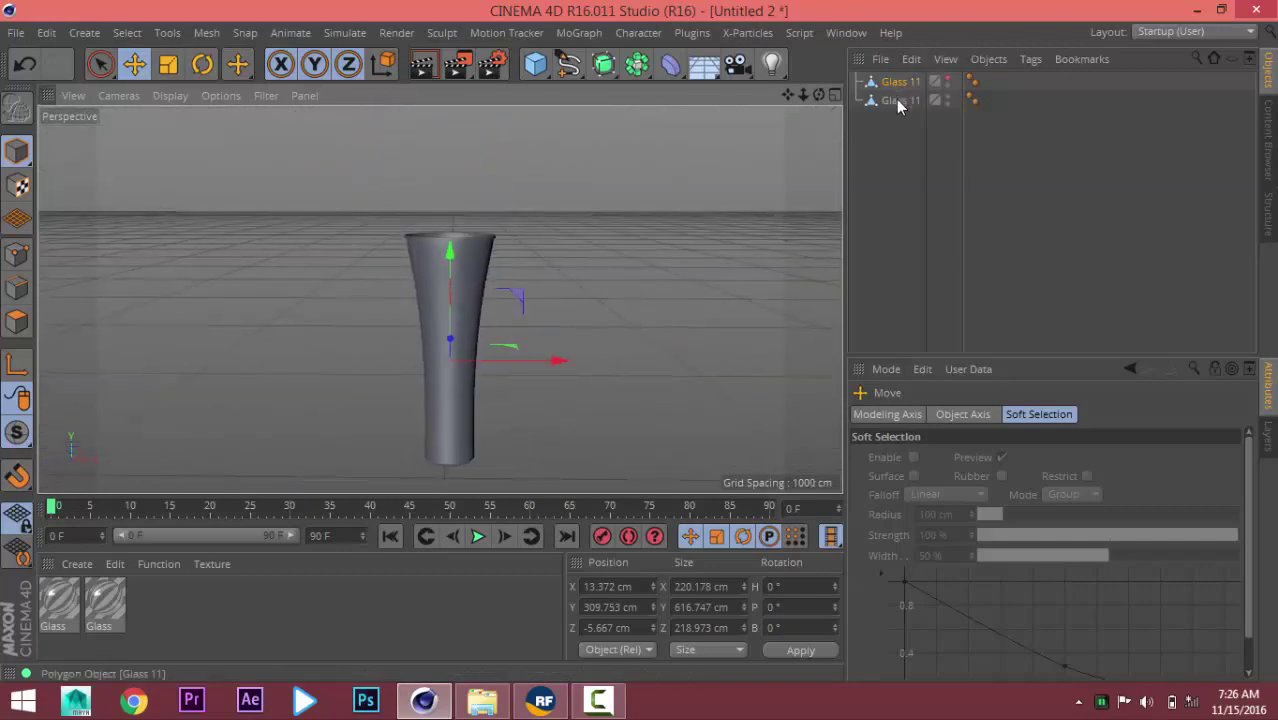
Rename the second glass object Inner and the first one Full.
double_click(896, 100)
text(Inne)
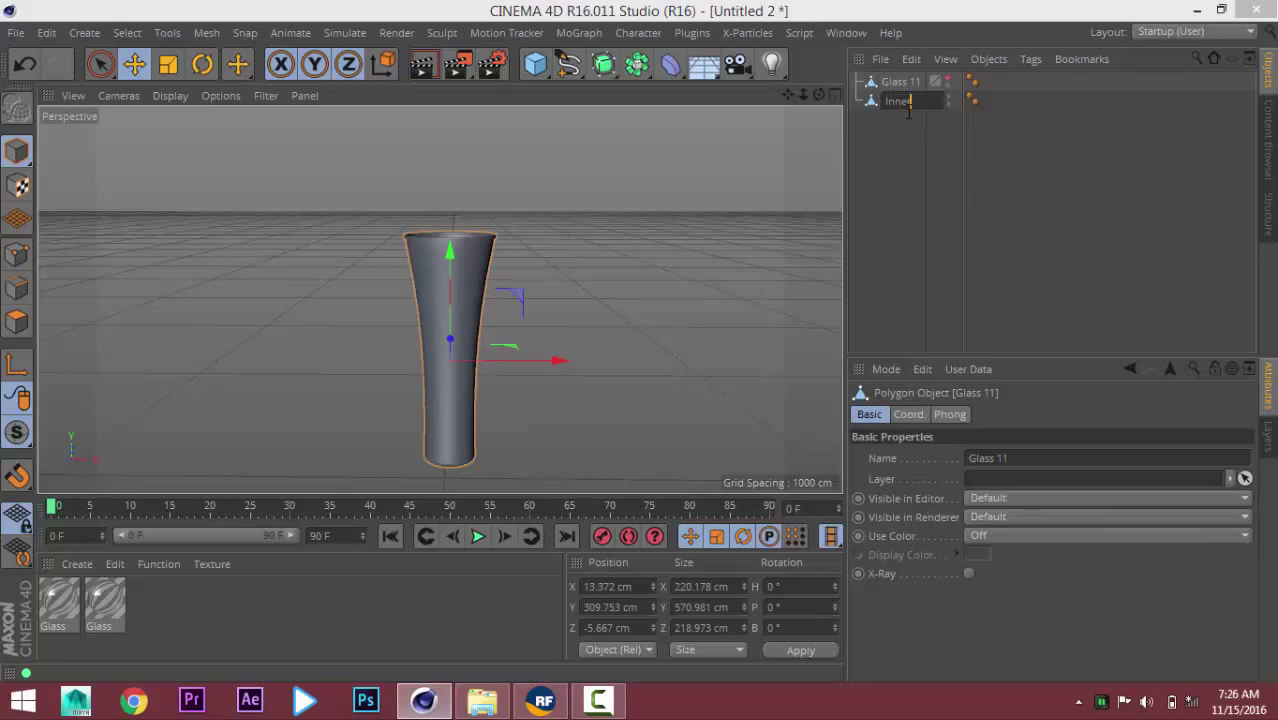
key(Return)
double_click(895, 82)
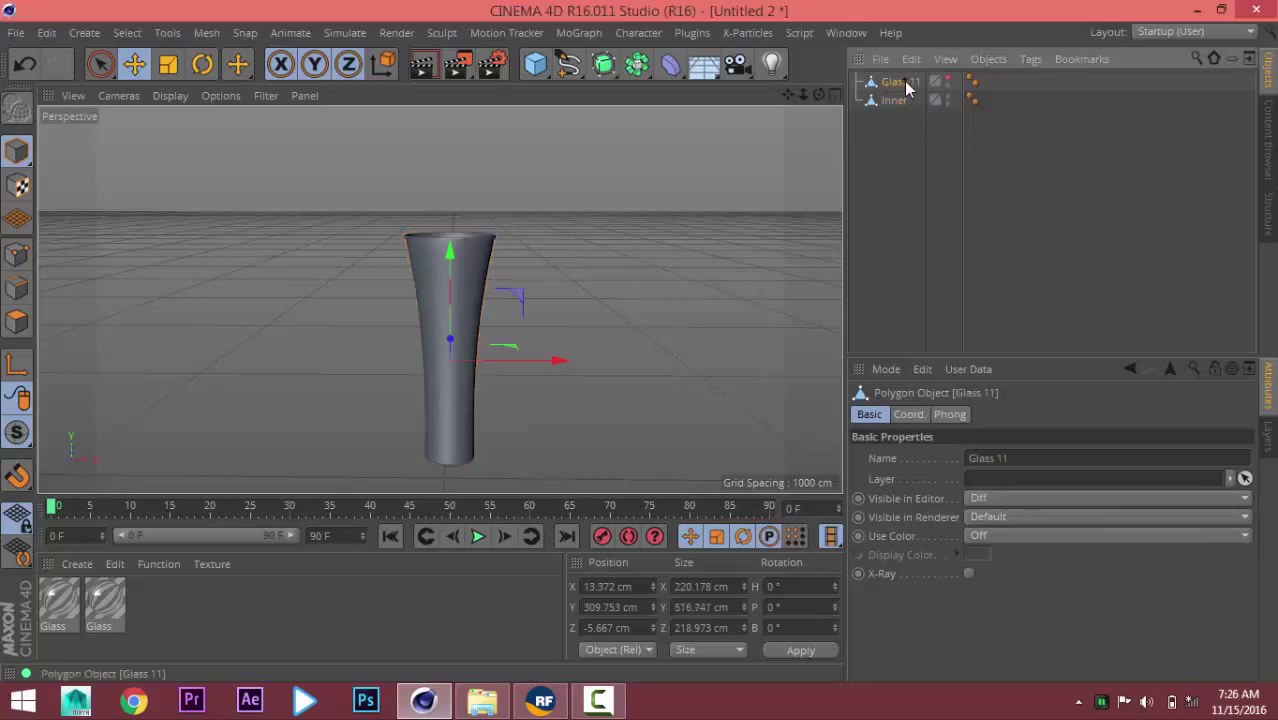
text(Full)
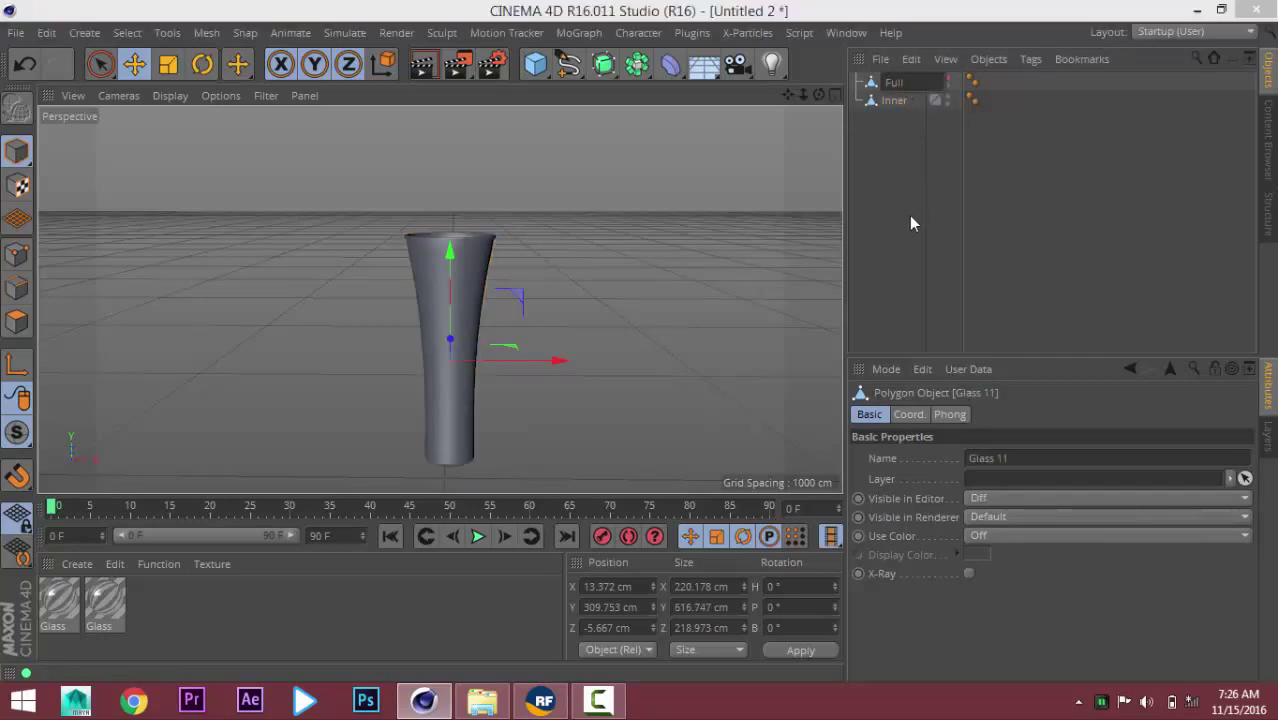
key(Return)
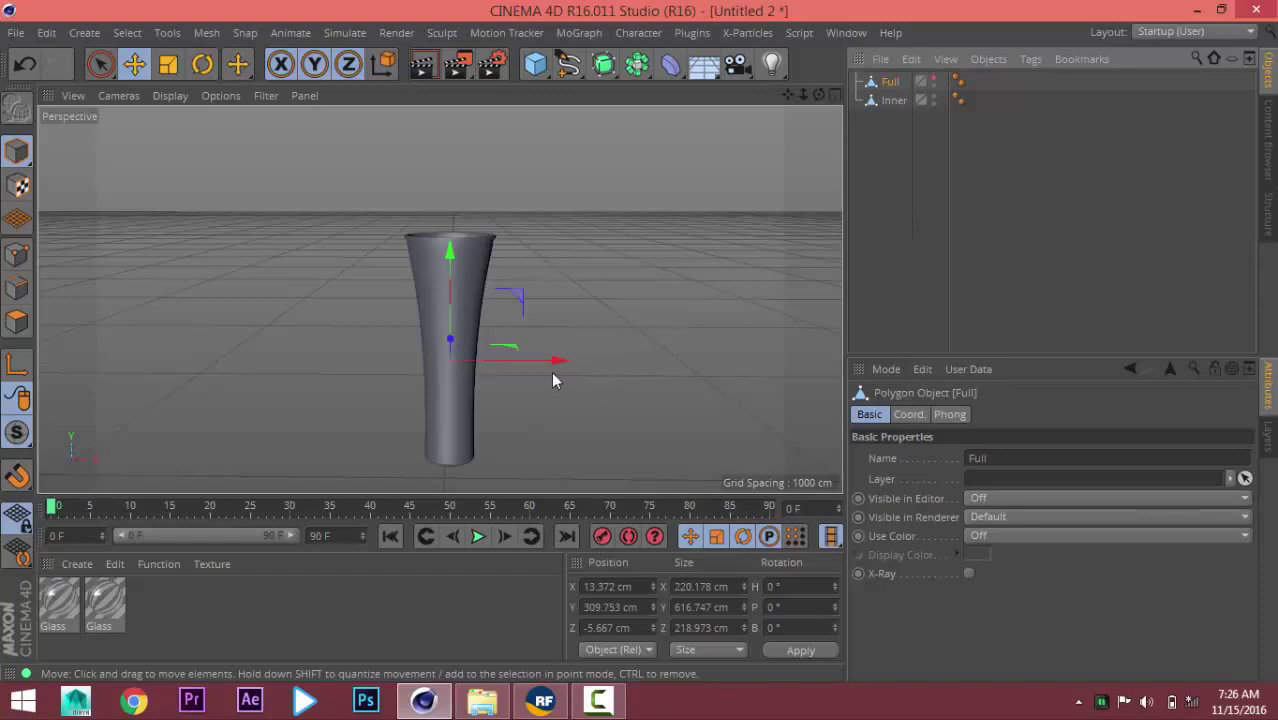
Export Inner with the RealFlow SD Exporter as Glass.sd and switch to RealFlow.
mouse_move(445, 353)
alt+mouse_down()
mouse_move(584, 310)
mouse_move(650, 269)
alt+mouse_up()
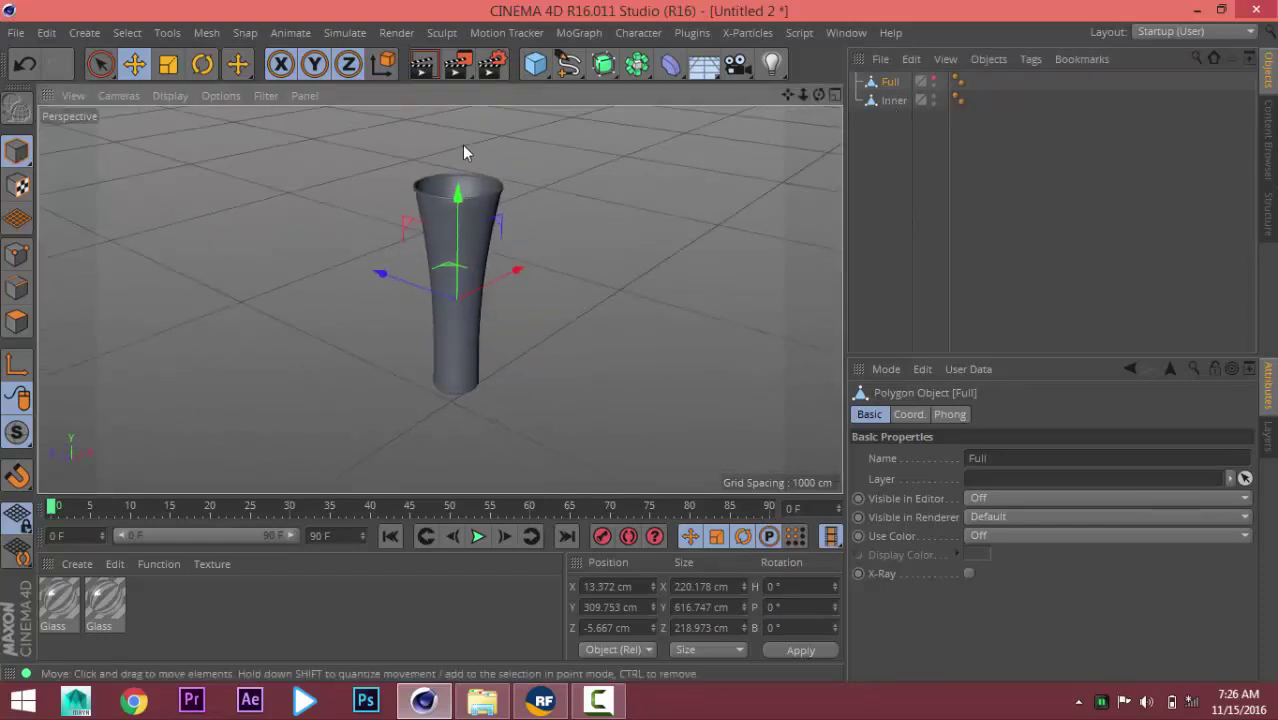
click(894, 101)
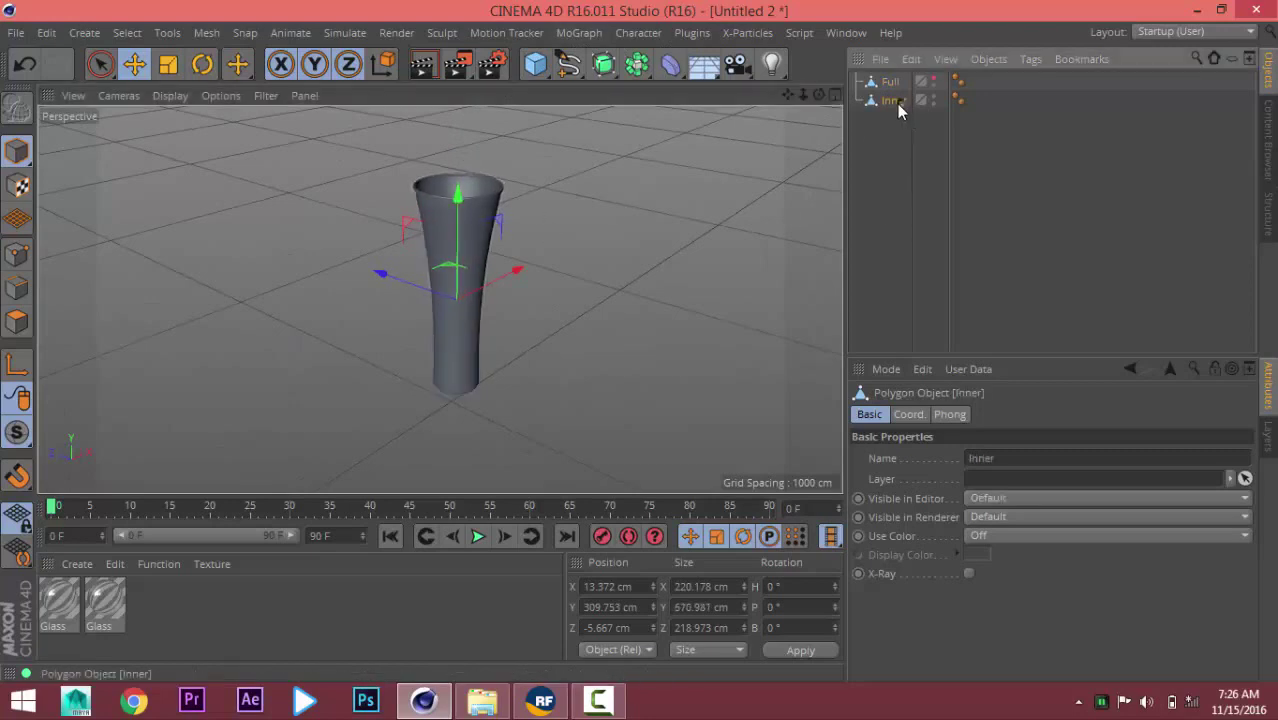
click(691, 33)
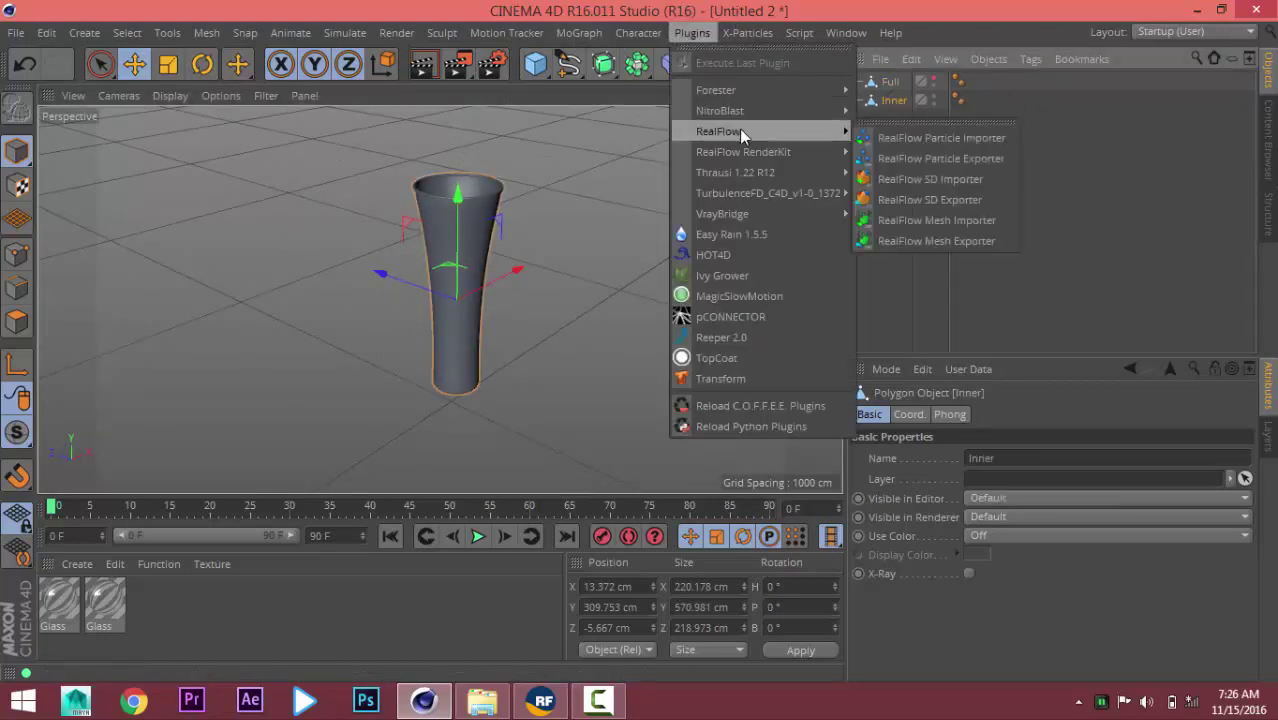
mouse_move(718, 131)
click(978, 201)
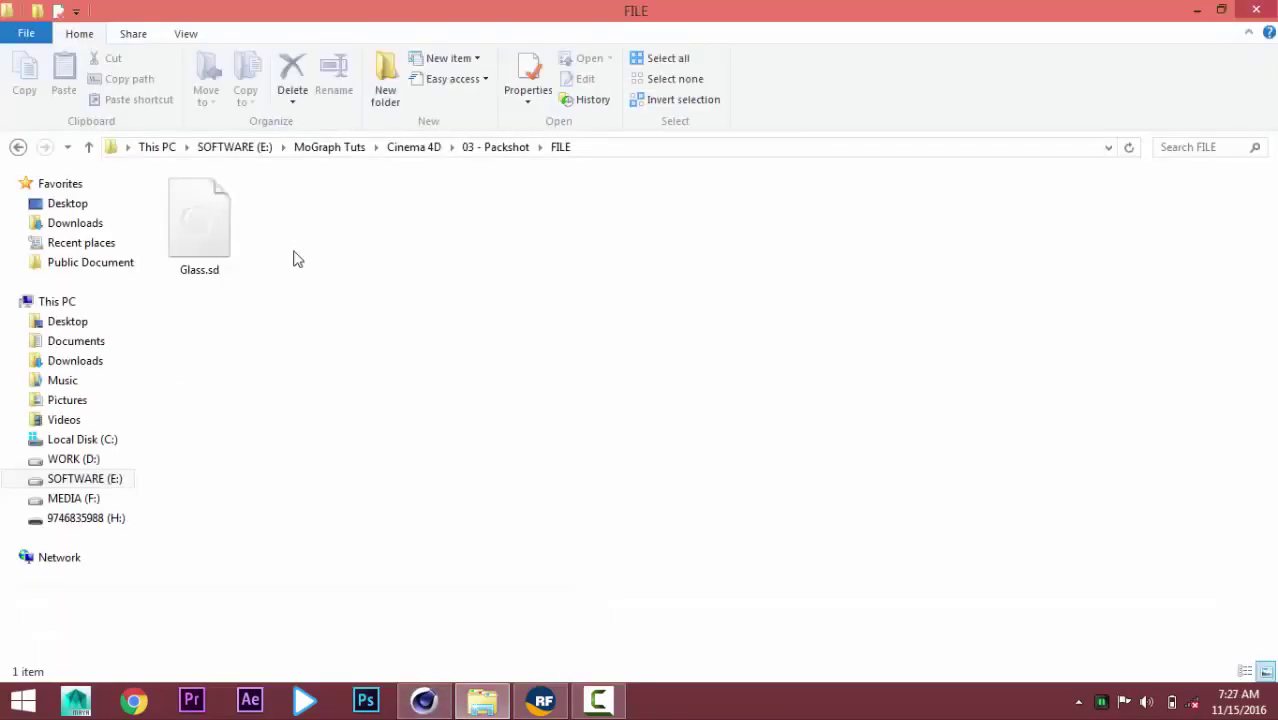
click(184, 243)
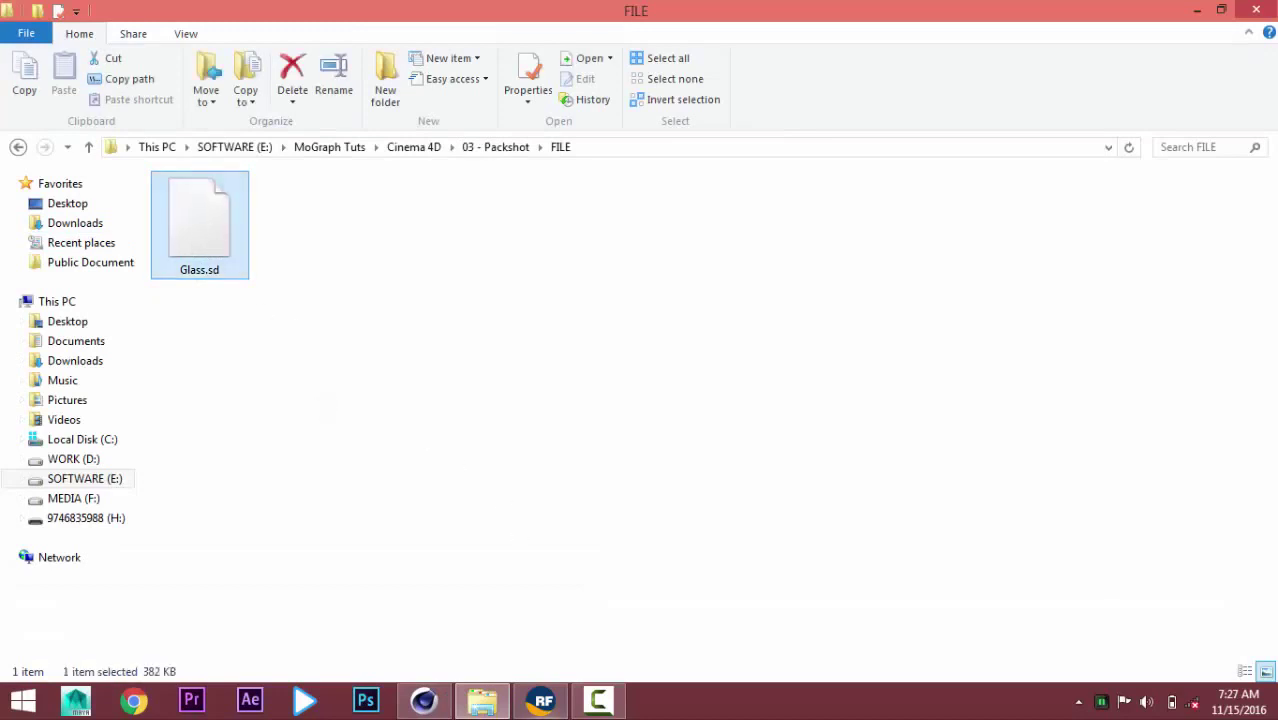
click(543, 700)
drag(633, 173, 586, 159)
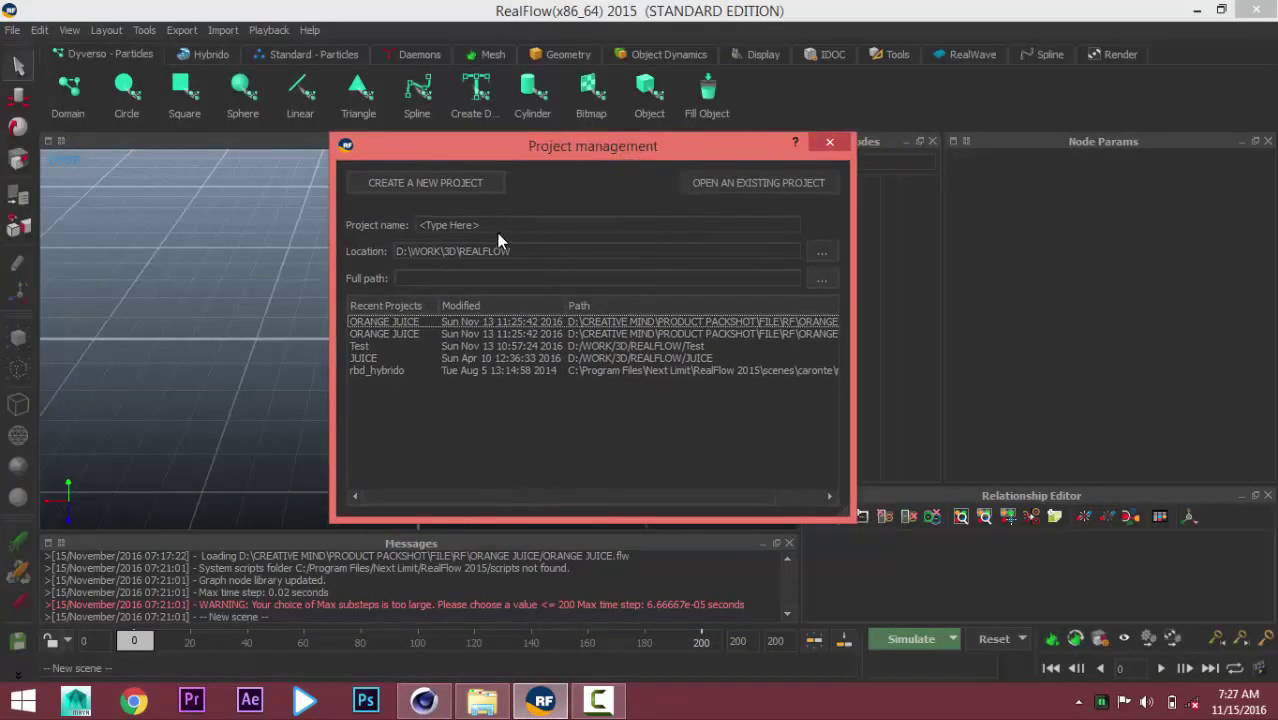
Name the project Juice, set its location to the FILE folder, and create it.
click(497, 229)
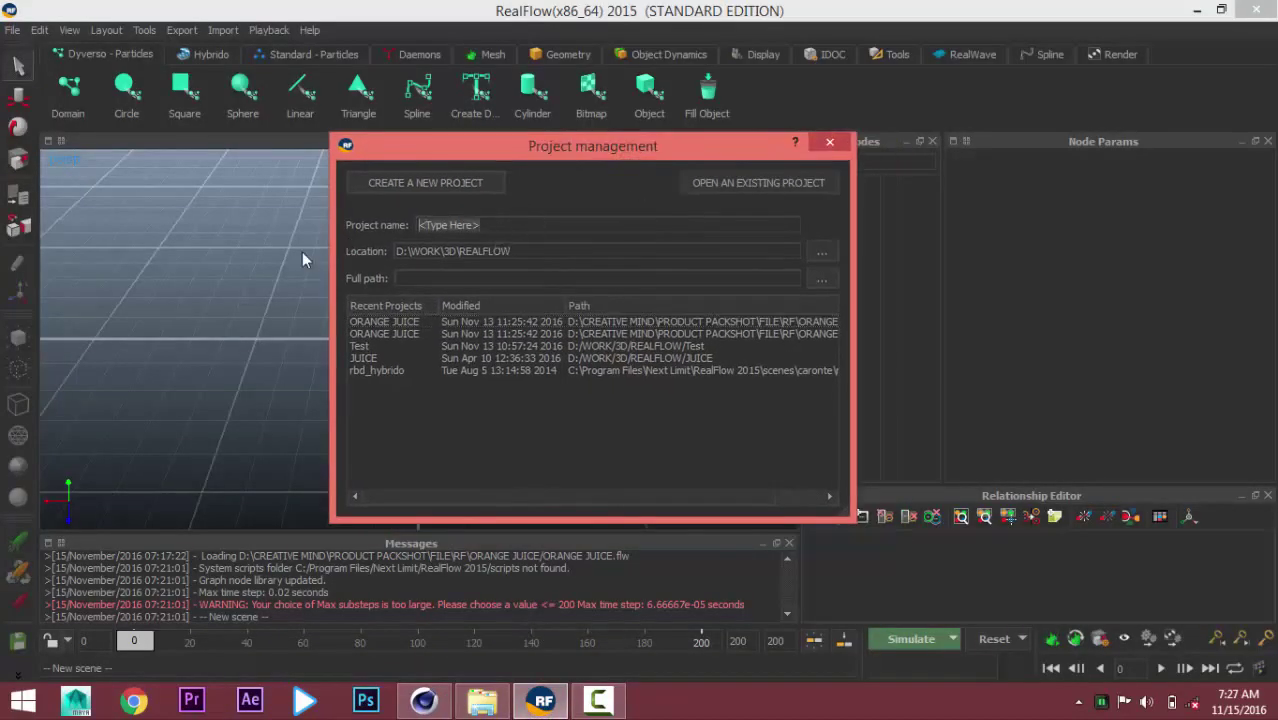
text(Juice)
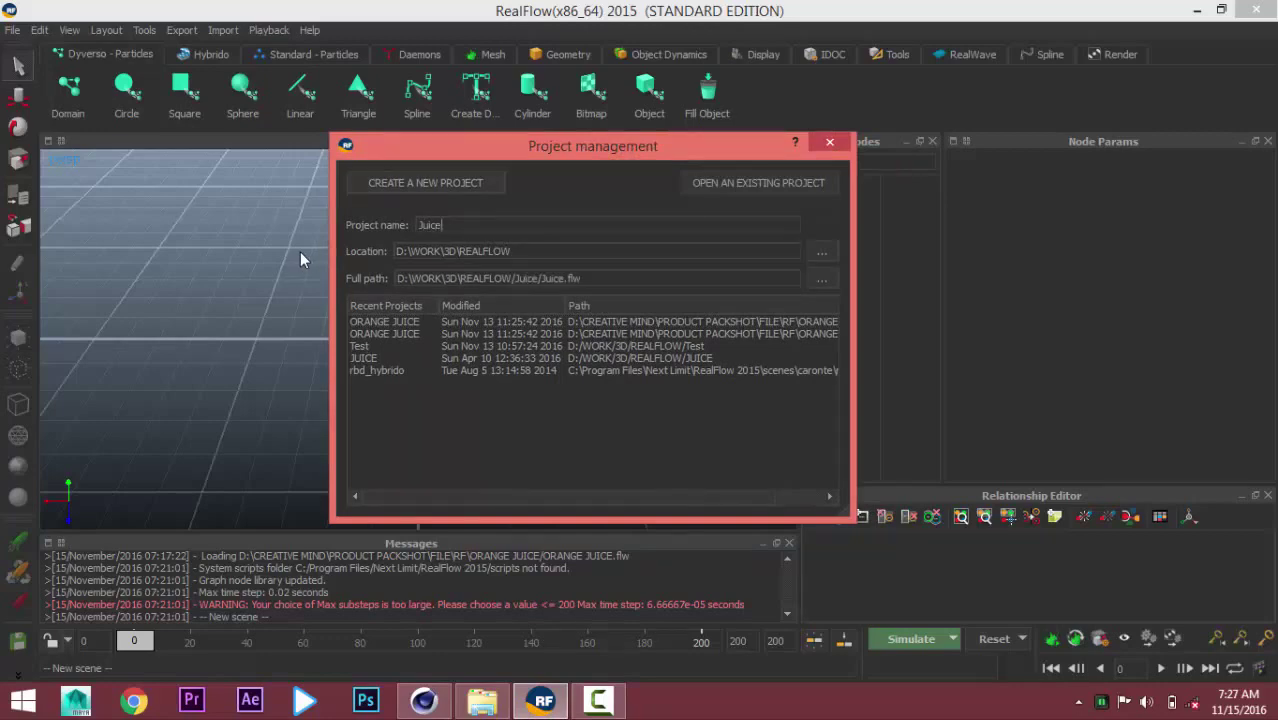
click(822, 252)
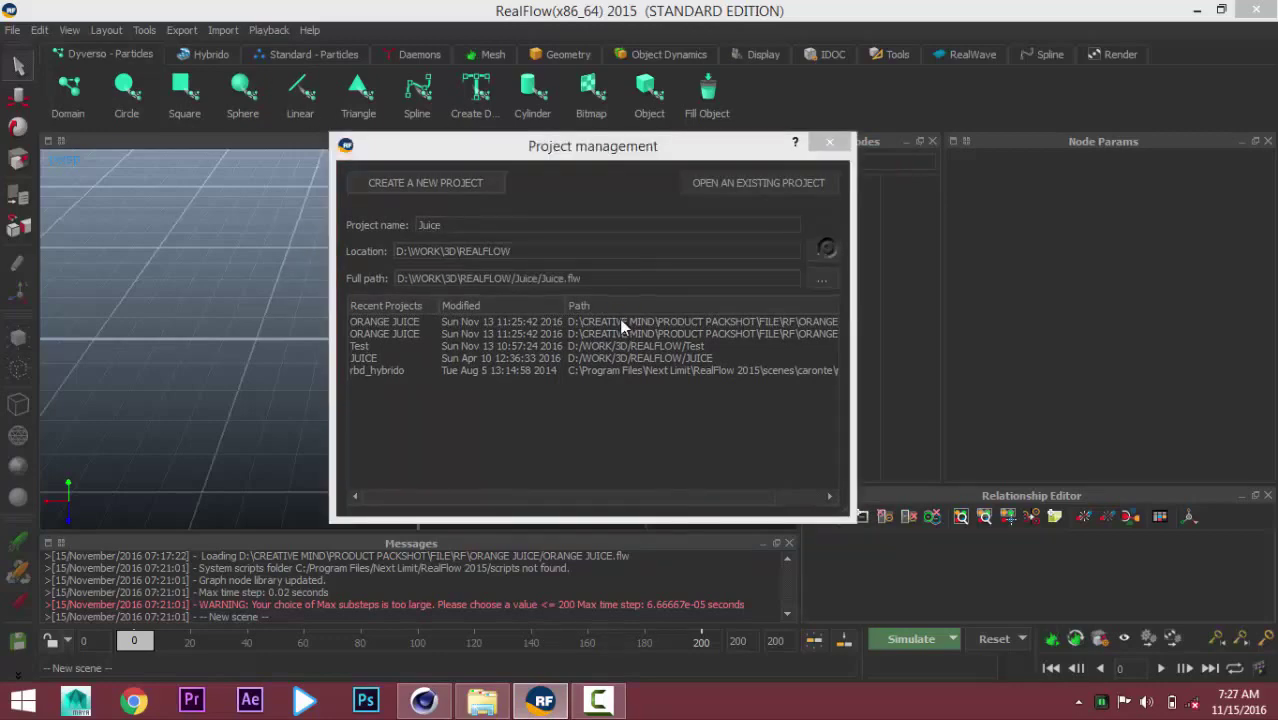
double_click(215, 130)
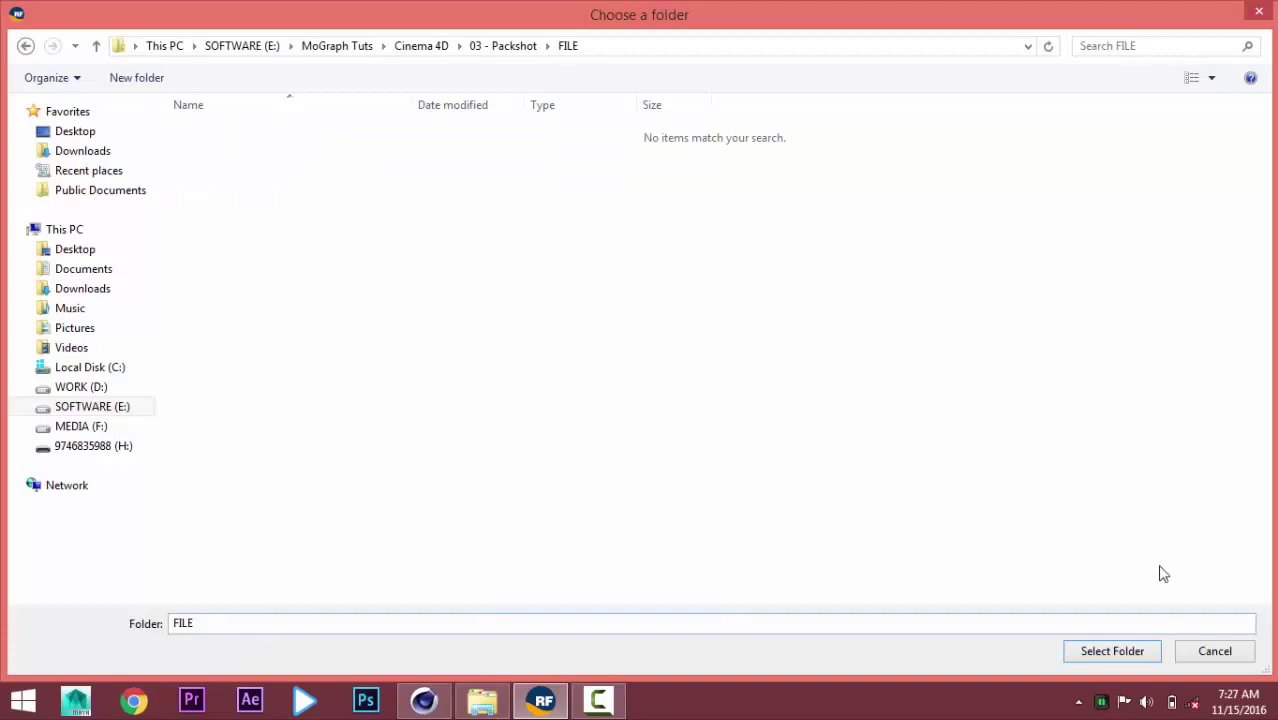
click(1118, 655)
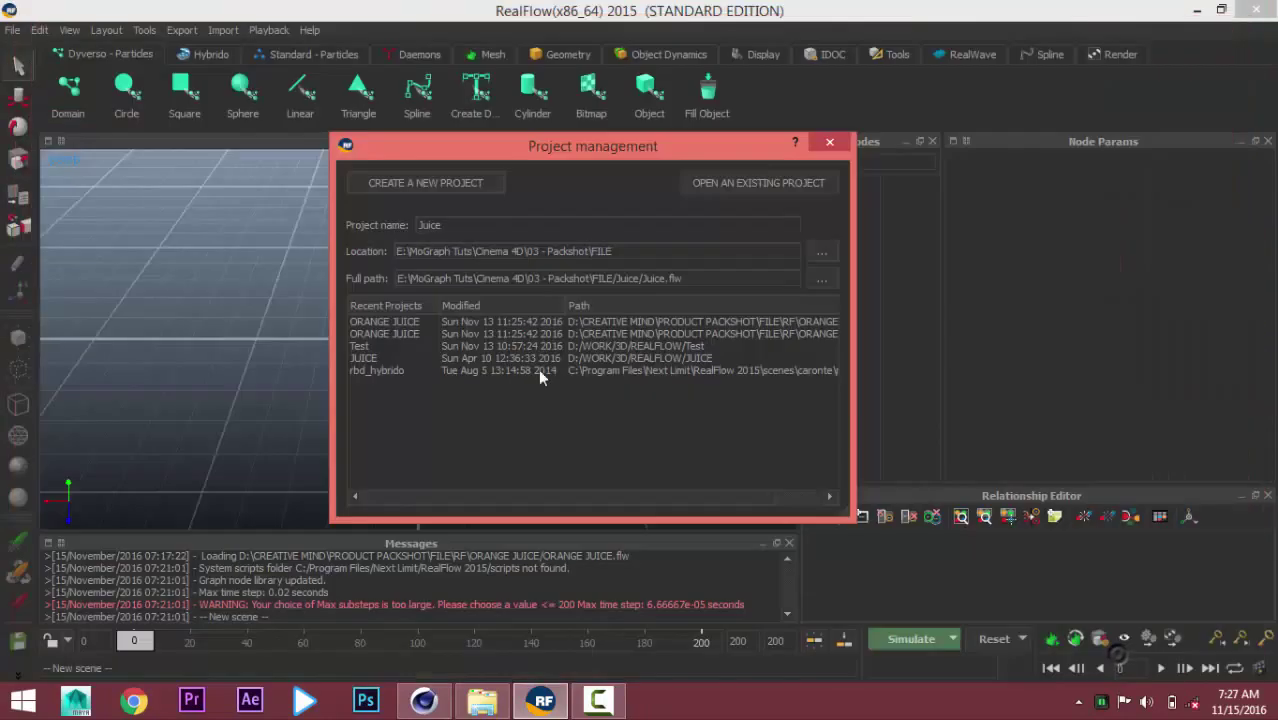
click(493, 185)
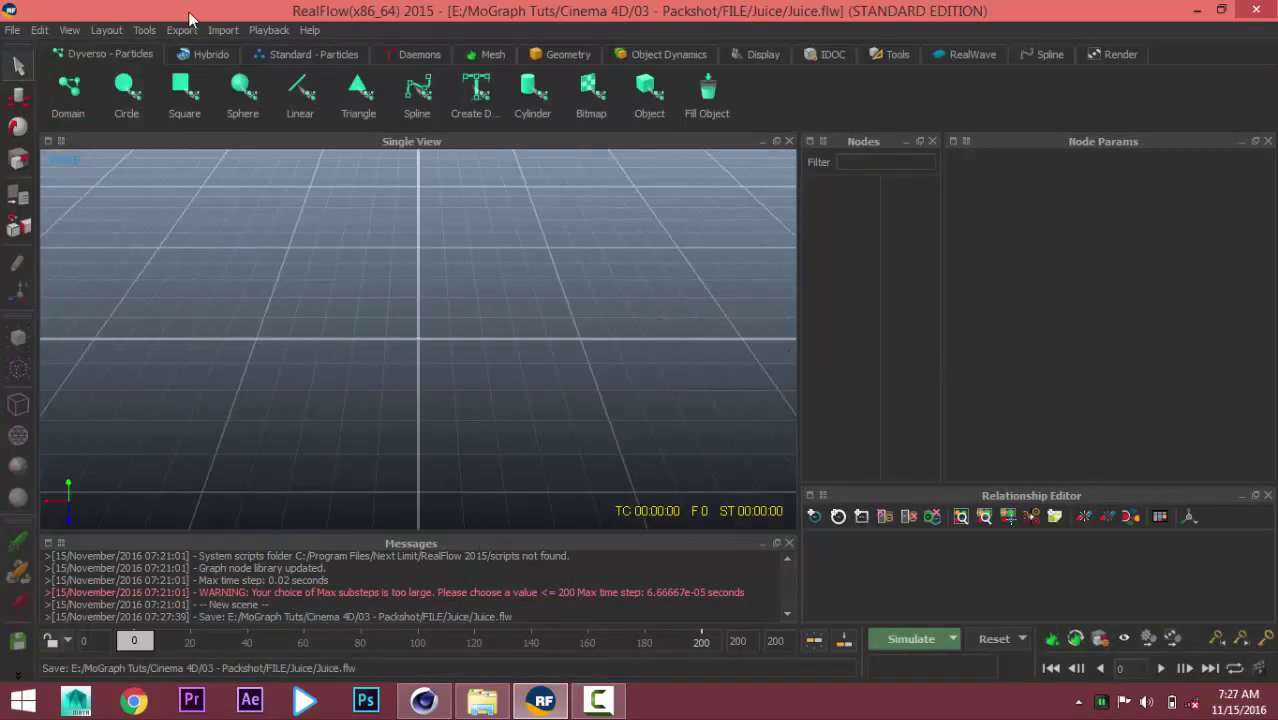
Import Glass.sd through Import Object and orbit to inspect the Inner glass.
click(222, 30)
click(250, 49)
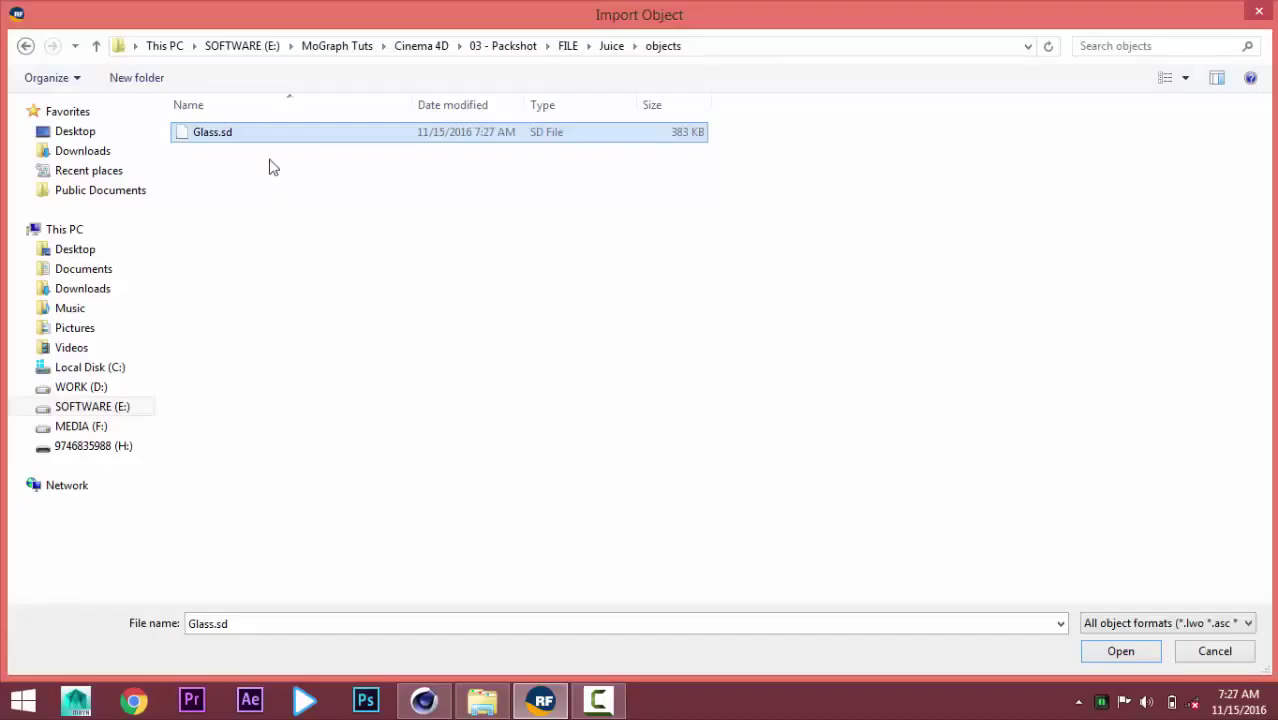
double_click(252, 134)
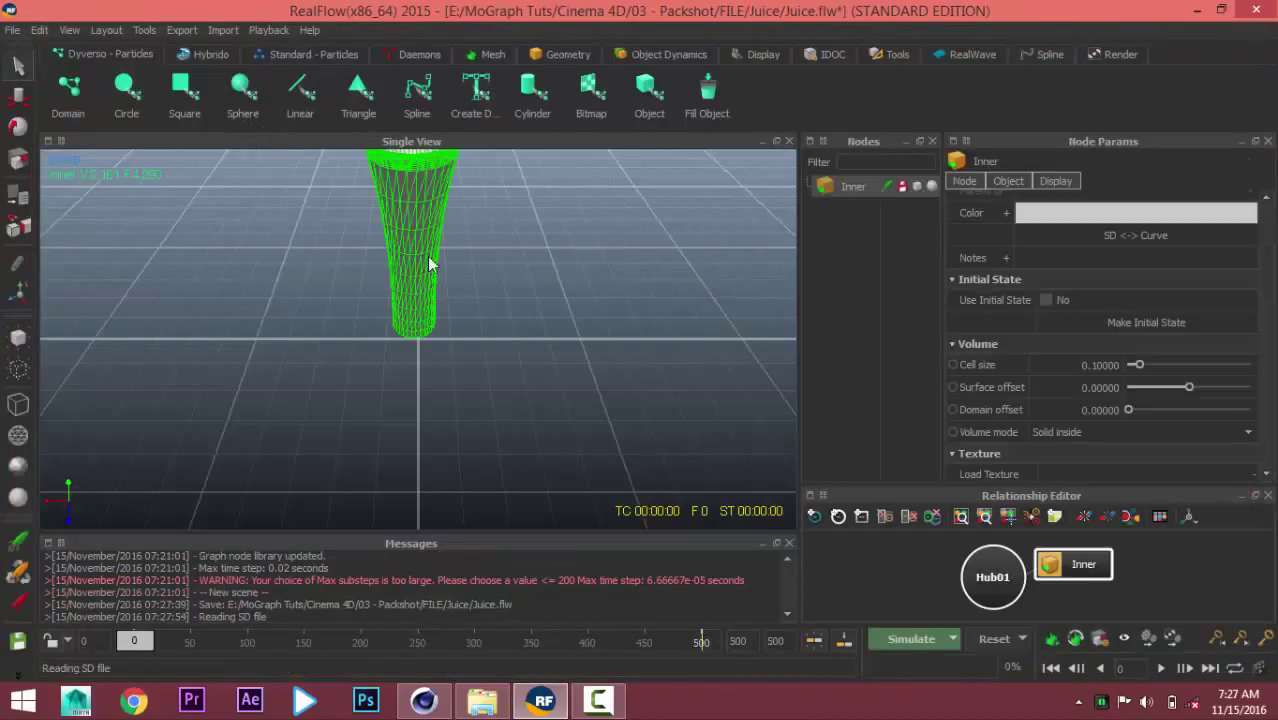
mouse_move(452, 291)
alt+right_down()
mouse_move(439, 416)
mouse_move(366, 366)
mouse_move(494, 396)
mouse_move(470, 370)
mouse_move(472, 260)
alt+right_up()
mouse_move(472, 260)
alt+mouse_down()
mouse_move(494, 280)
mouse_move(453, 303)
mouse_move(414, 400)
mouse_move(527, 364)
alt+mouse_up()
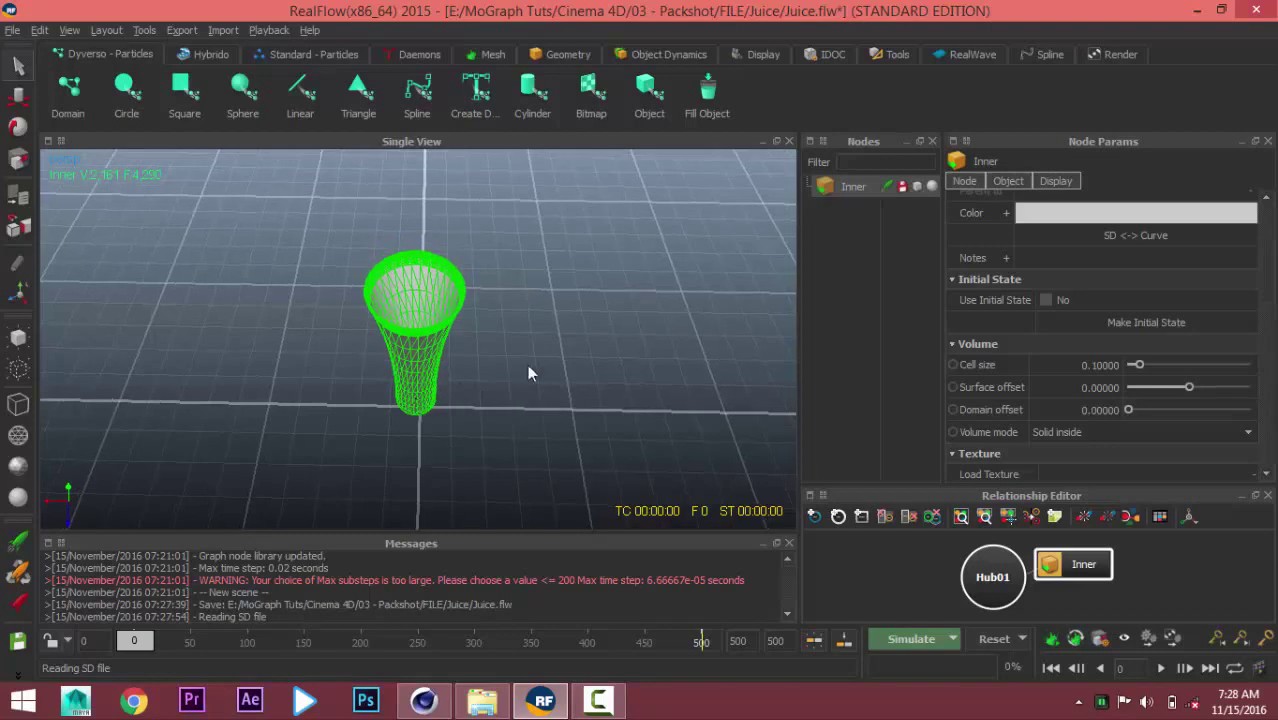
click(847, 301)
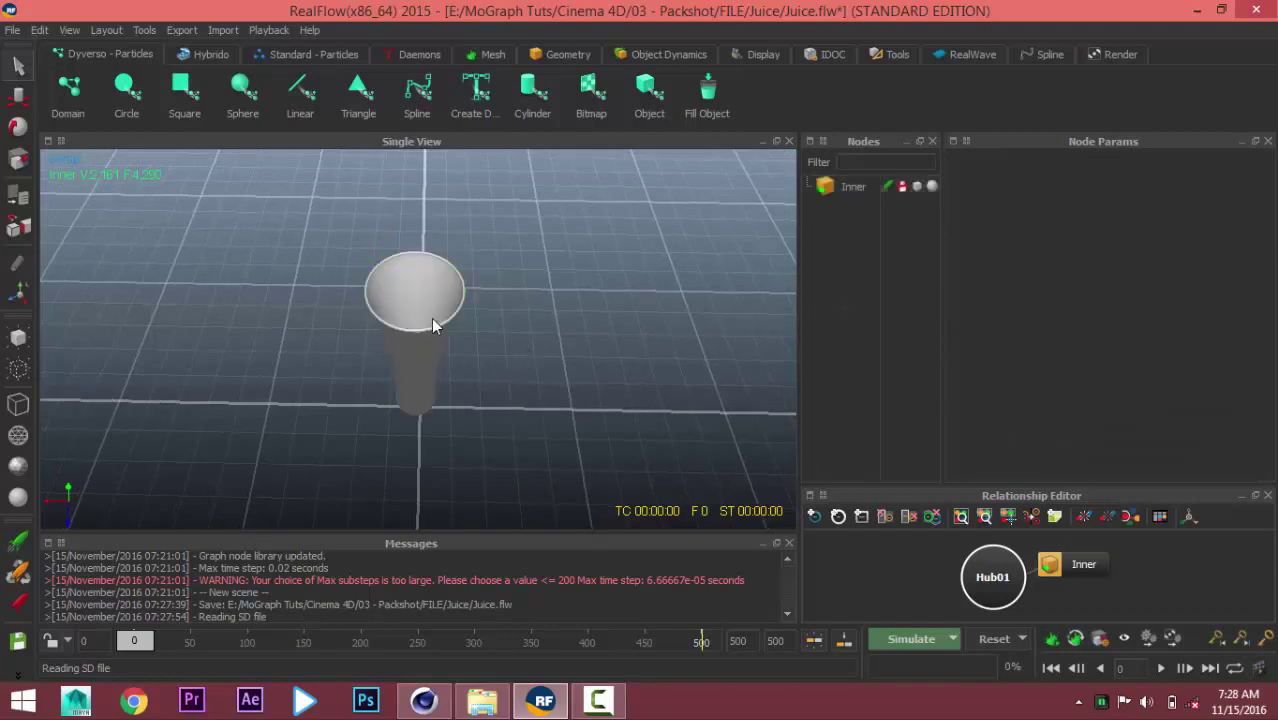
Add a Dyverso circle emitter and move it up above the glass opening.
click(125, 103)
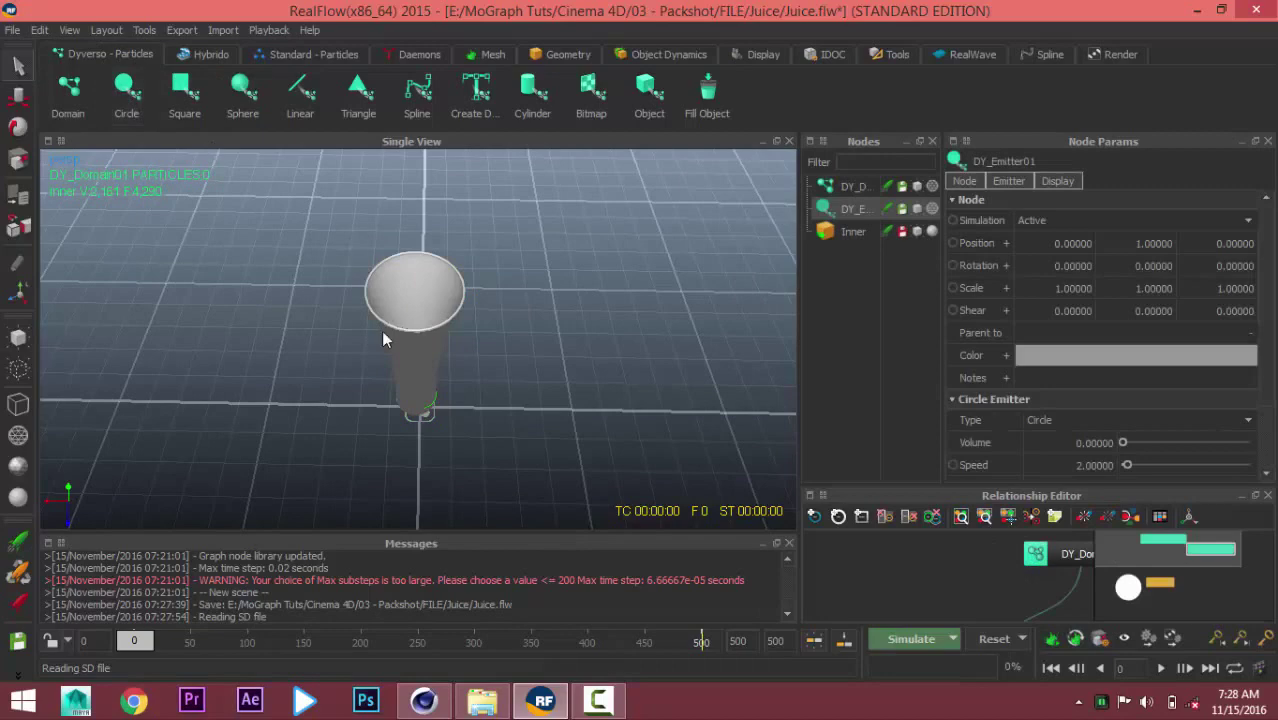
click(17, 97)
drag(411, 358, 427, 302)
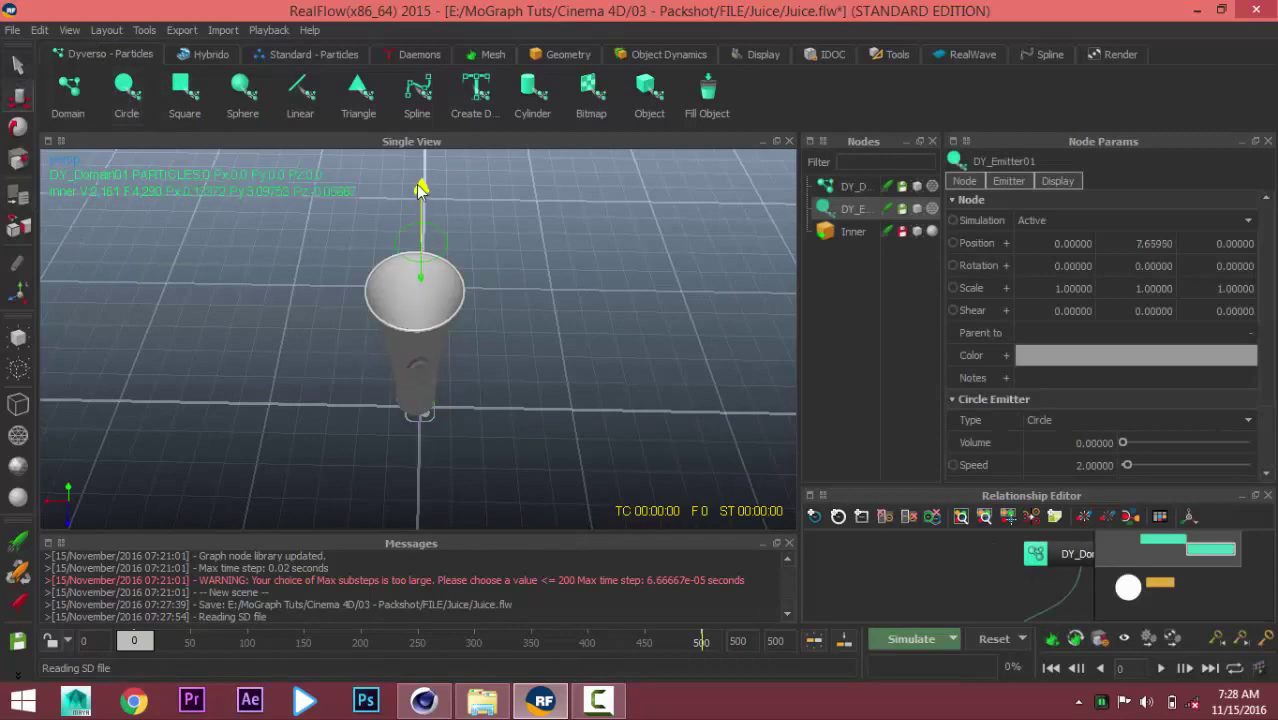
alt+drag(409, 235, 752, 255)
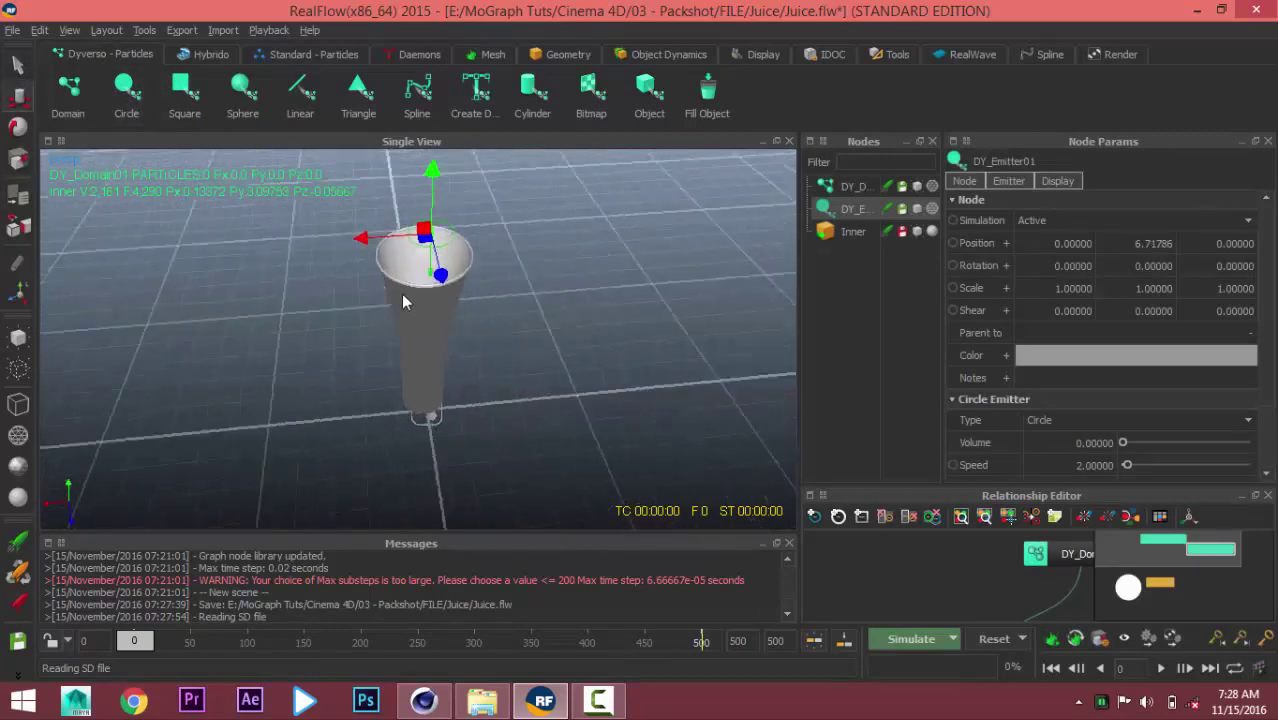
mouse_move(357, 335)
alt+mouse_down()
mouse_move(382, 322)
mouse_move(428, 229)
mouse_move(443, 431)
alt+mouse_up()
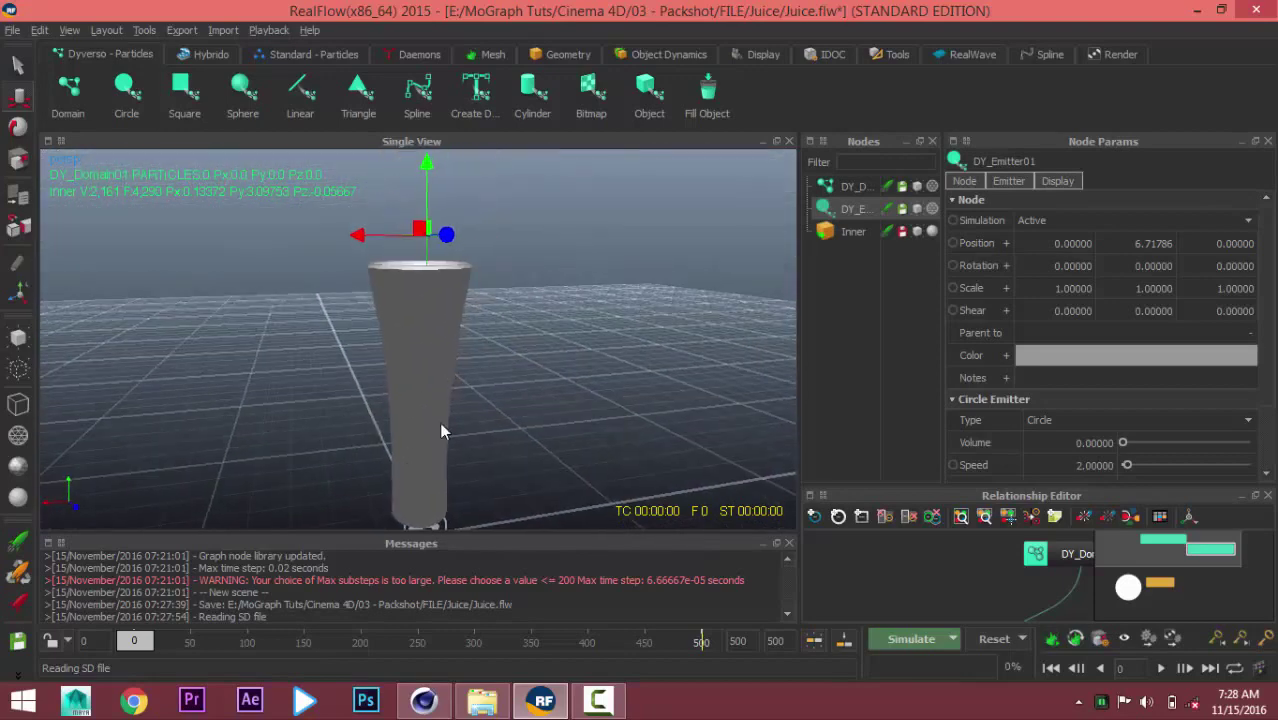
Rearrange the Inner node in the Relationship Editor and select the Inner glass.
click(852, 190)
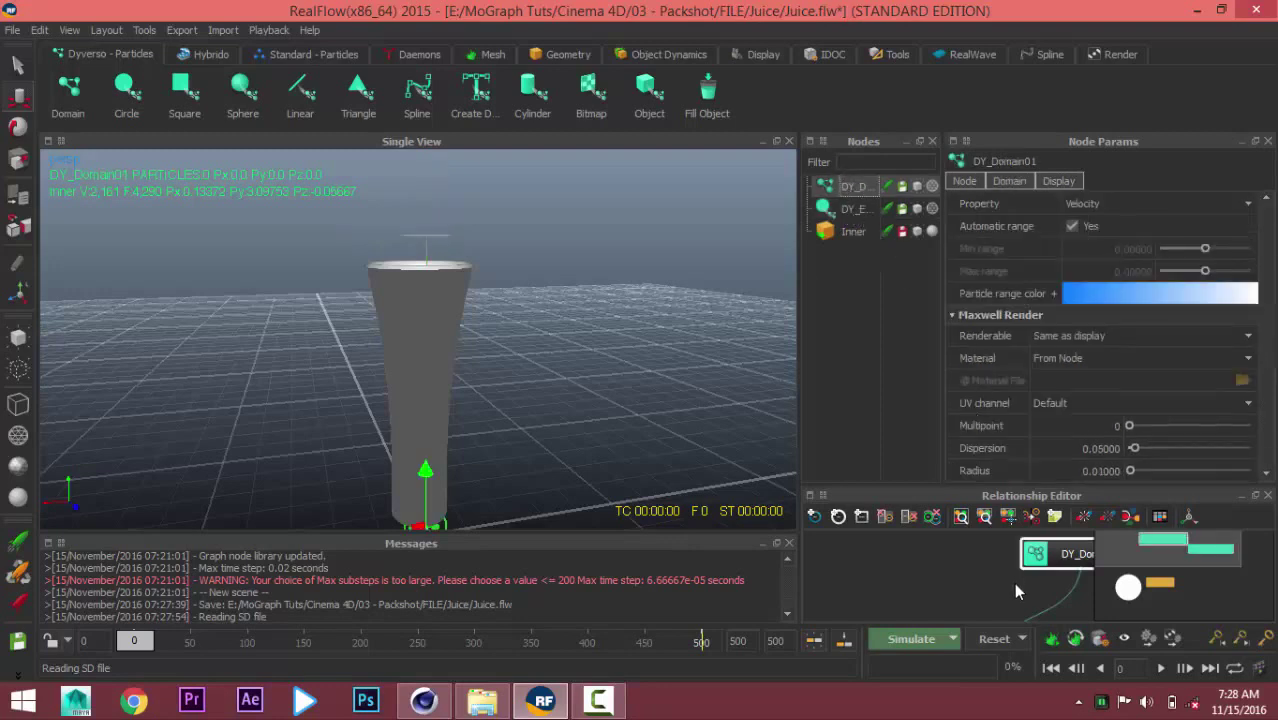
scroll(1013, 582, down, 5)
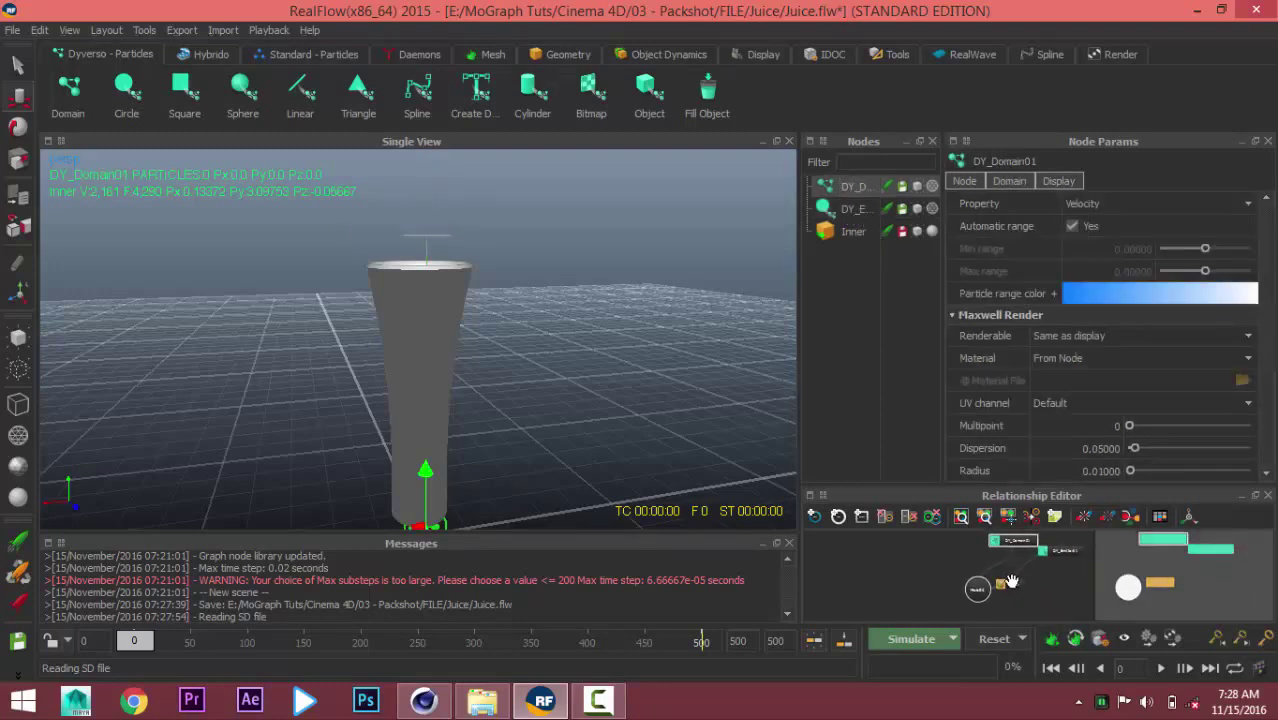
drag(1003, 583, 1040, 594)
click(990, 600)
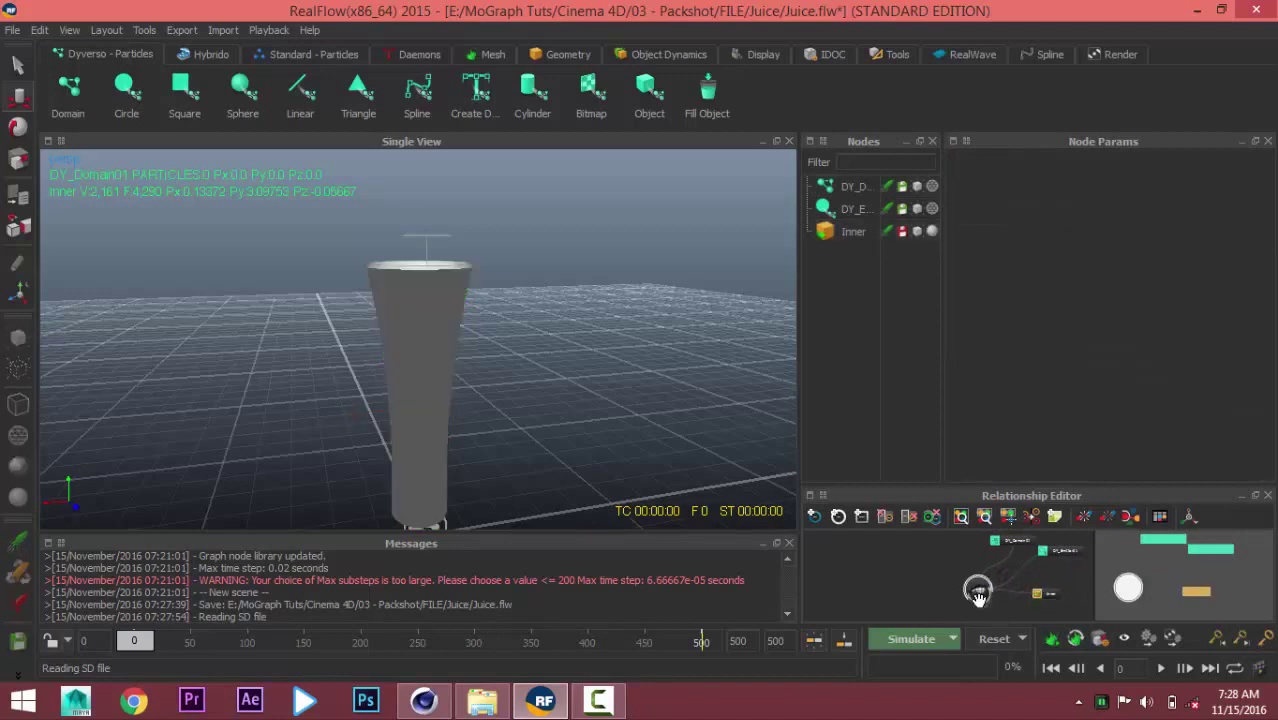
scroll(978, 600, up, 2)
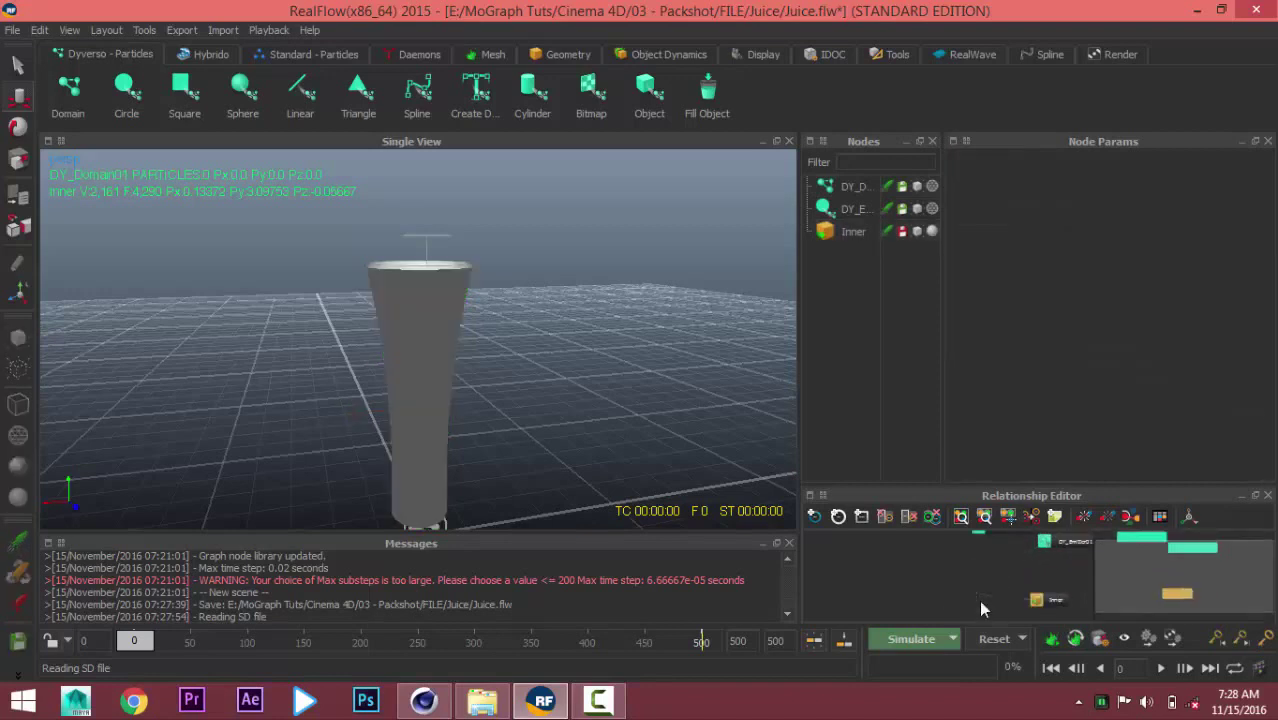
click(1032, 592)
Line up the Inner, DY_Domain01 and DY_Emitter01 nodes in a row in the Relationship Editor.
scroll(1005, 600, up, 1)
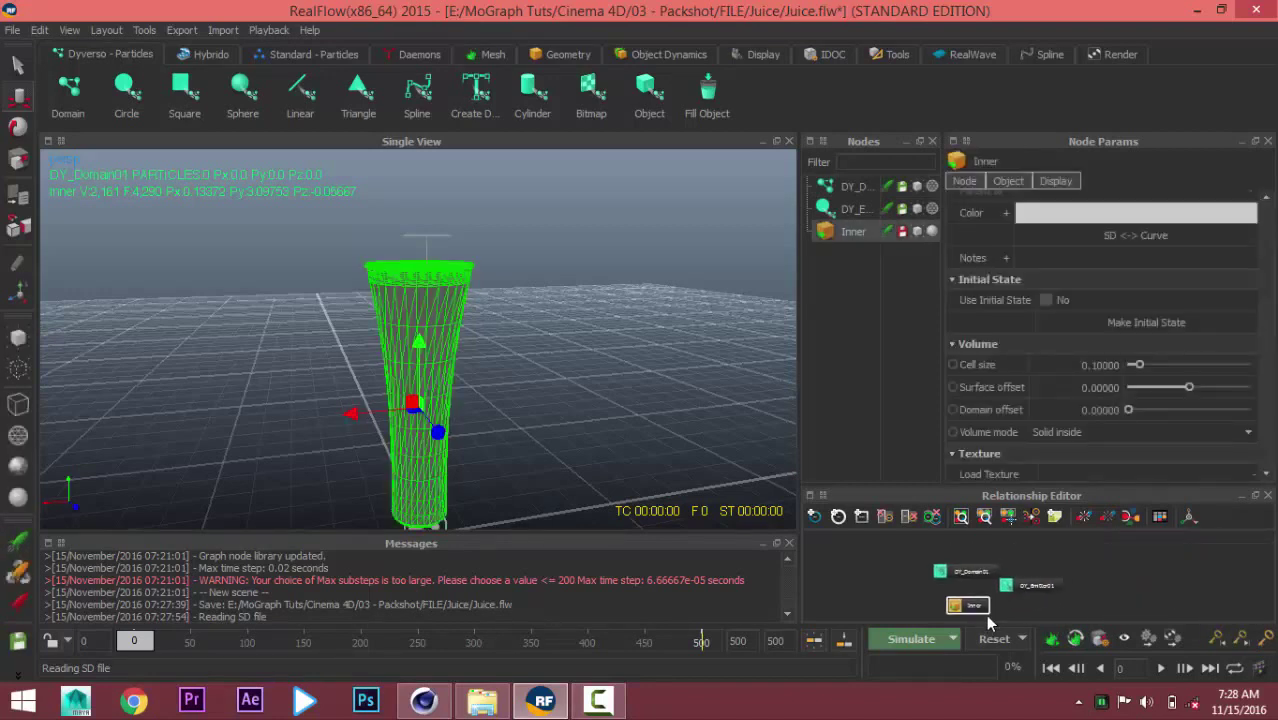
scroll(988, 616, up, 1)
drag(1020, 587, 1055, 587)
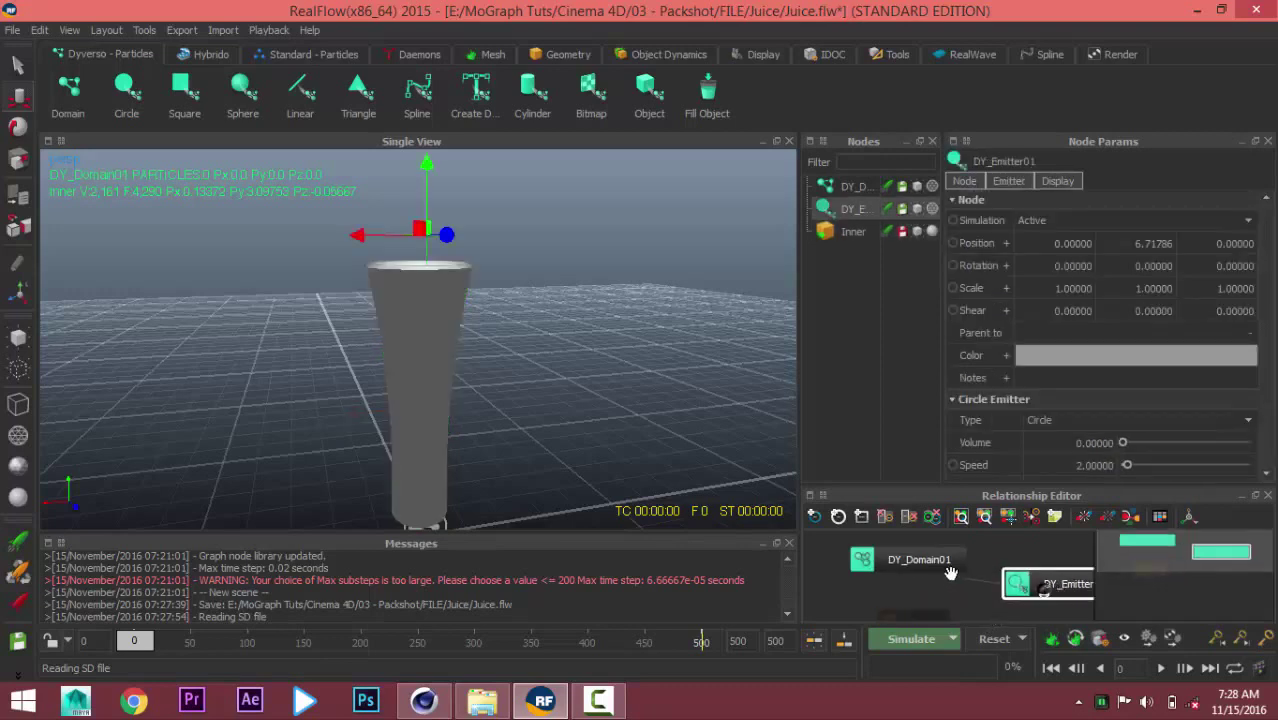
click(914, 614)
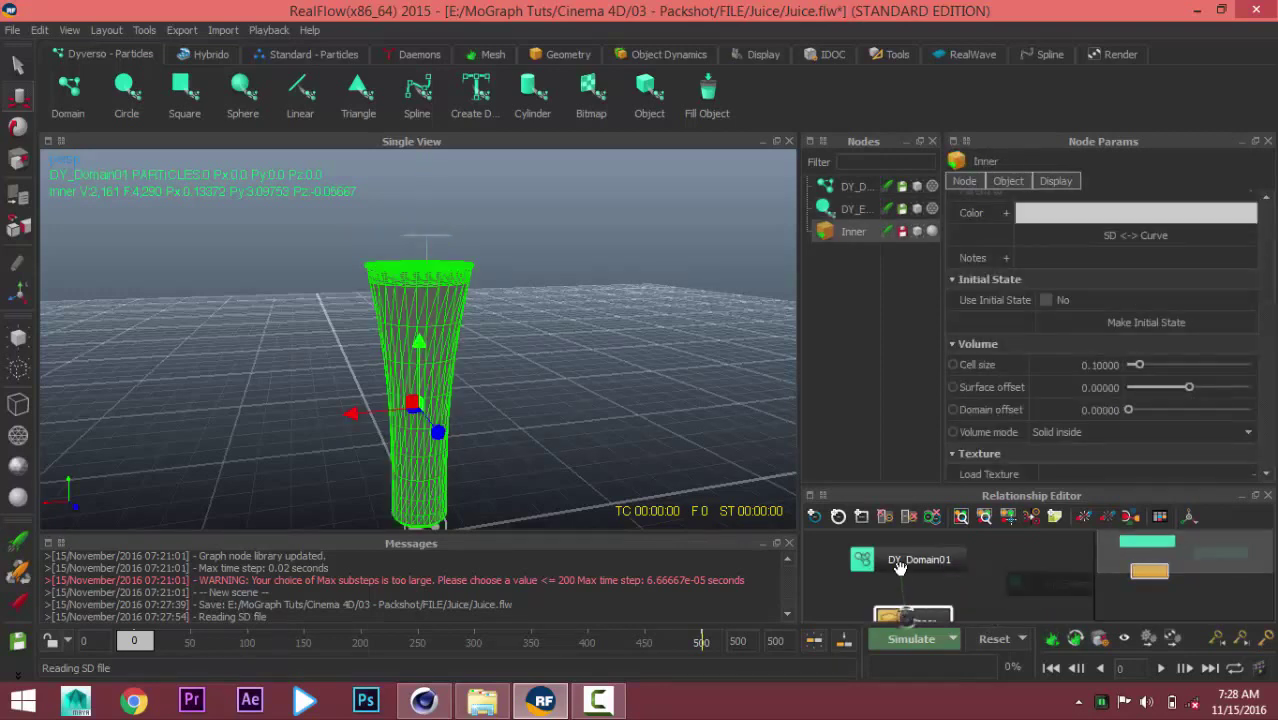
drag(930, 606, 857, 556)
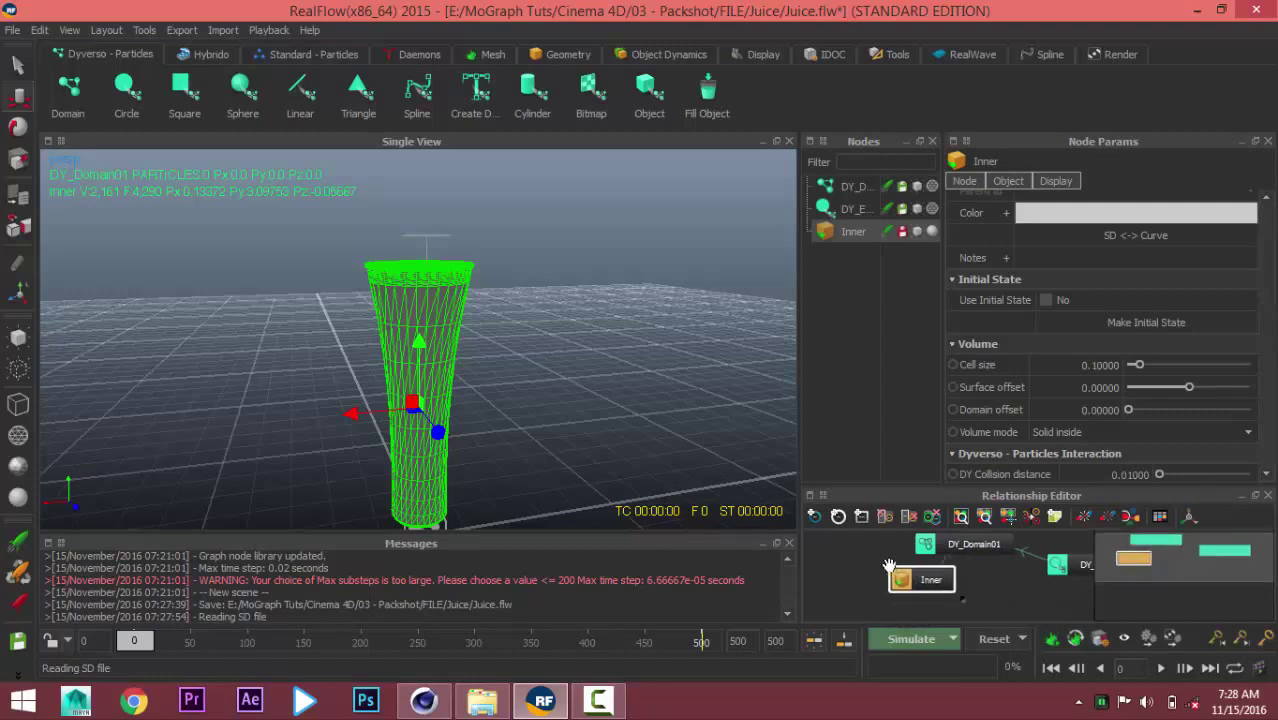
drag(948, 548, 951, 556)
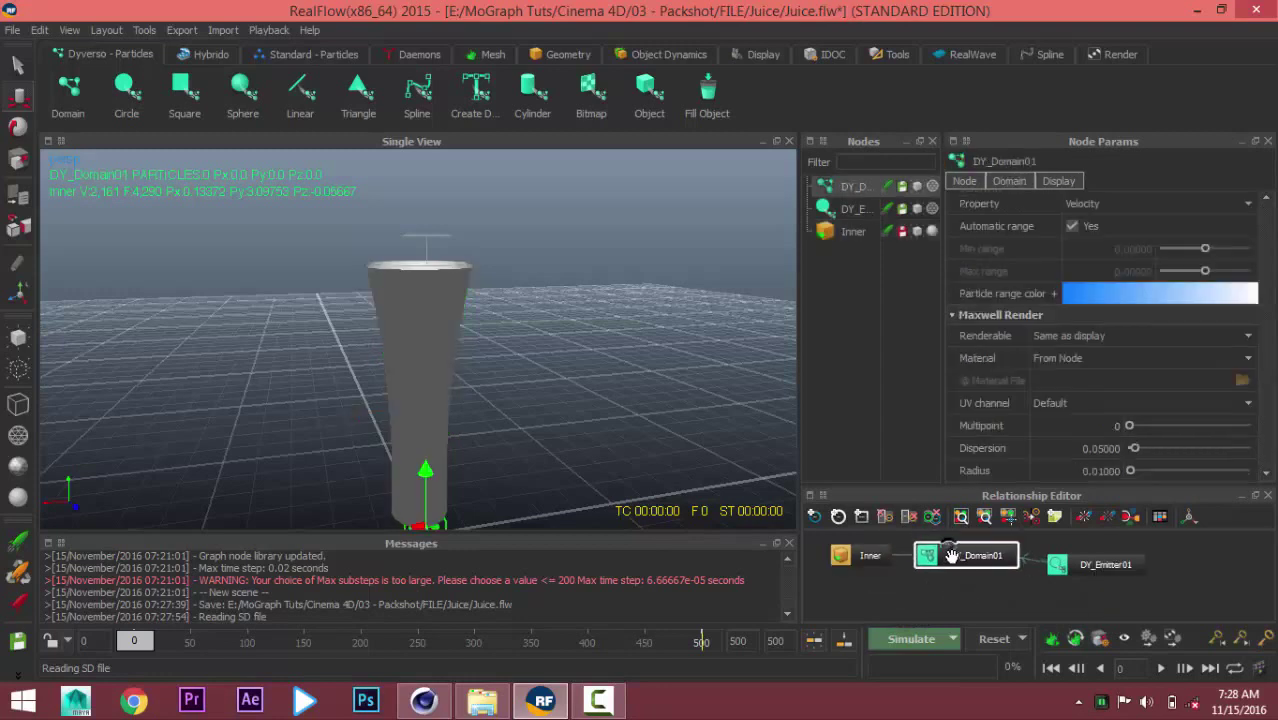
click(1055, 565)
drag(1079, 568, 1097, 562)
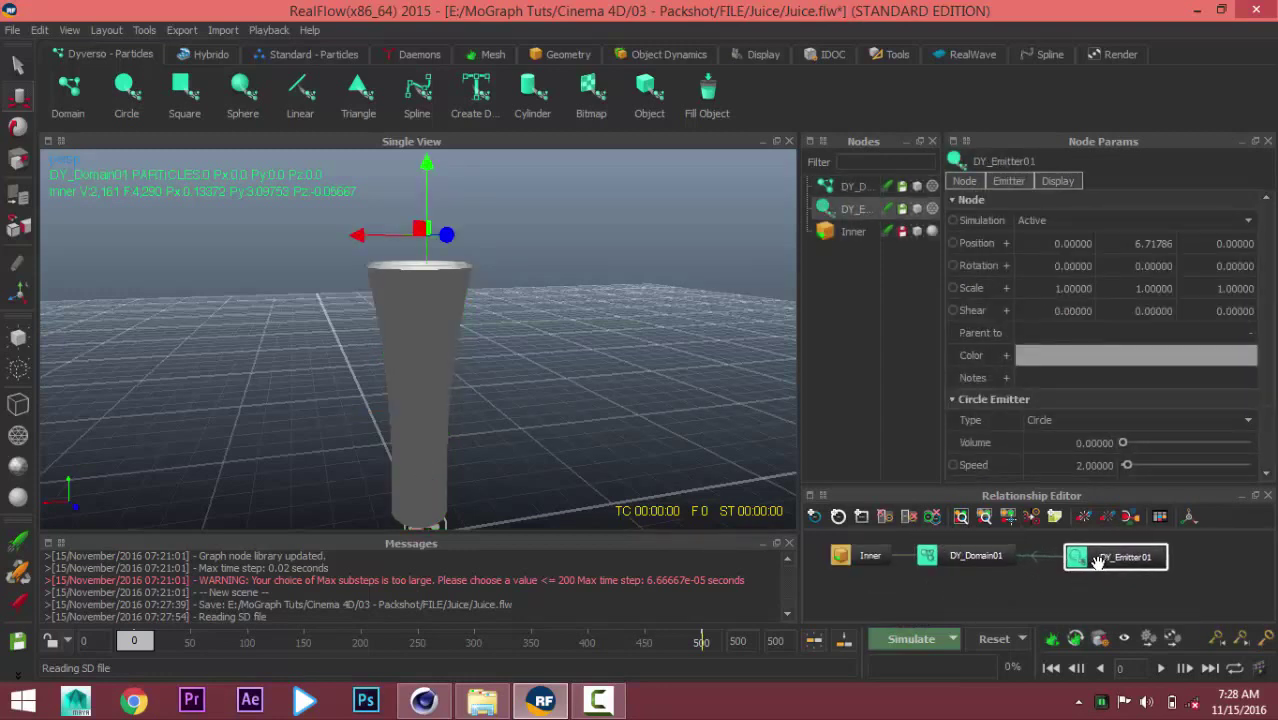
middle_drag(997, 576, 1022, 598)
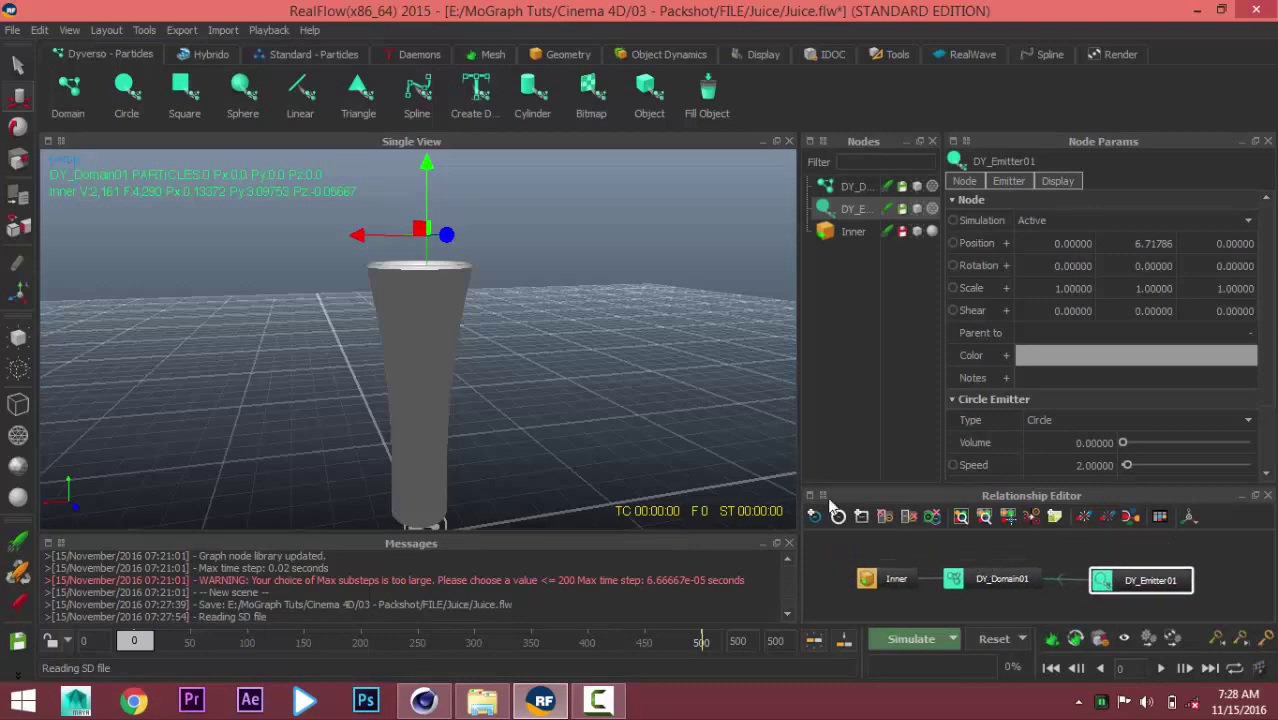
Orbit to look down on the cup and select DY_Domain01.
scroll(403, 338, down, 2)
mouse_move(435, 344)
alt+mouse_down()
mouse_move(440, 370)
mouse_move(428, 337)
mouse_move(528, 377)
alt+mouse_up()
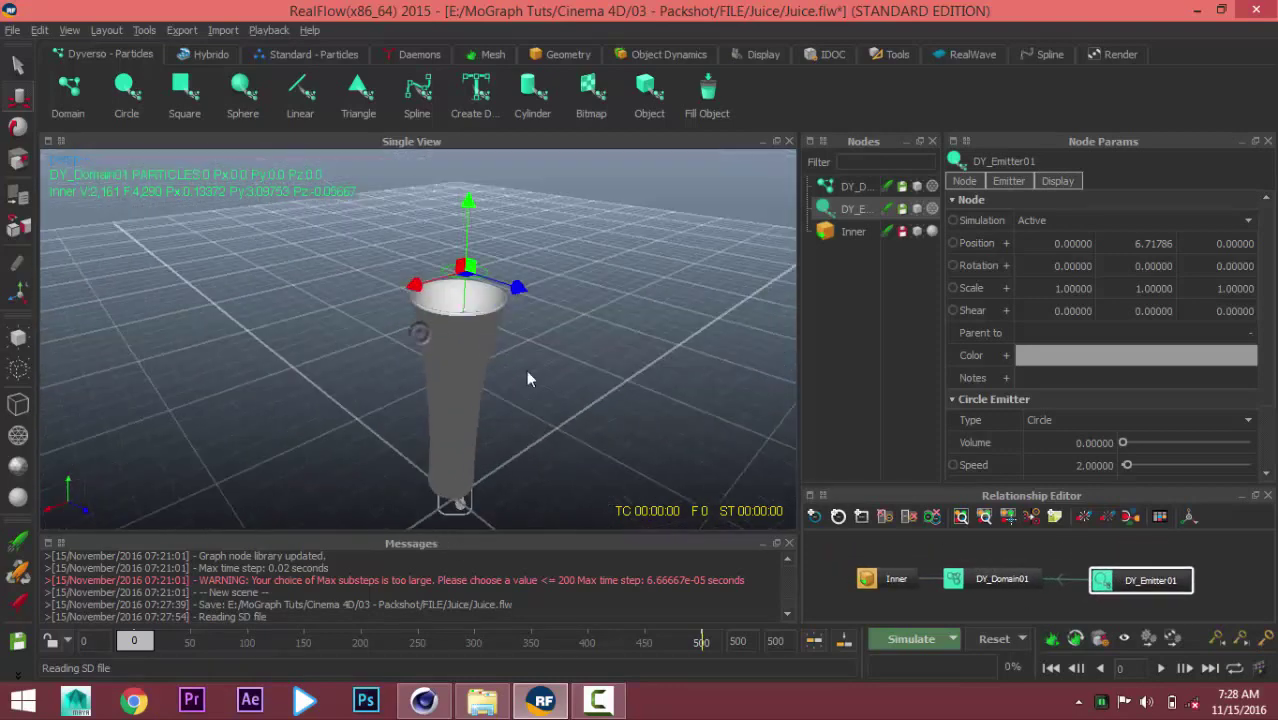
click(848, 188)
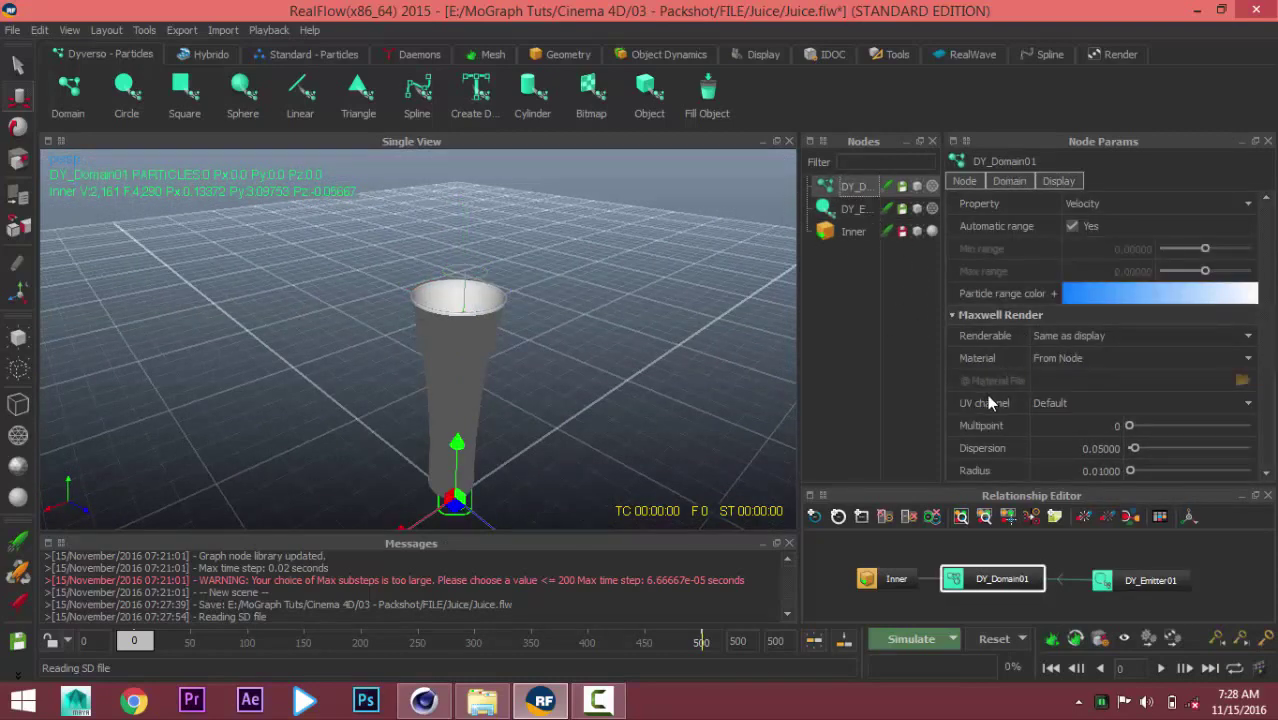
Set the domain's particle type to Liquid - SPH with Resolution 10.
scroll(986, 439, up, 5)
scroll(988, 426, up, 3)
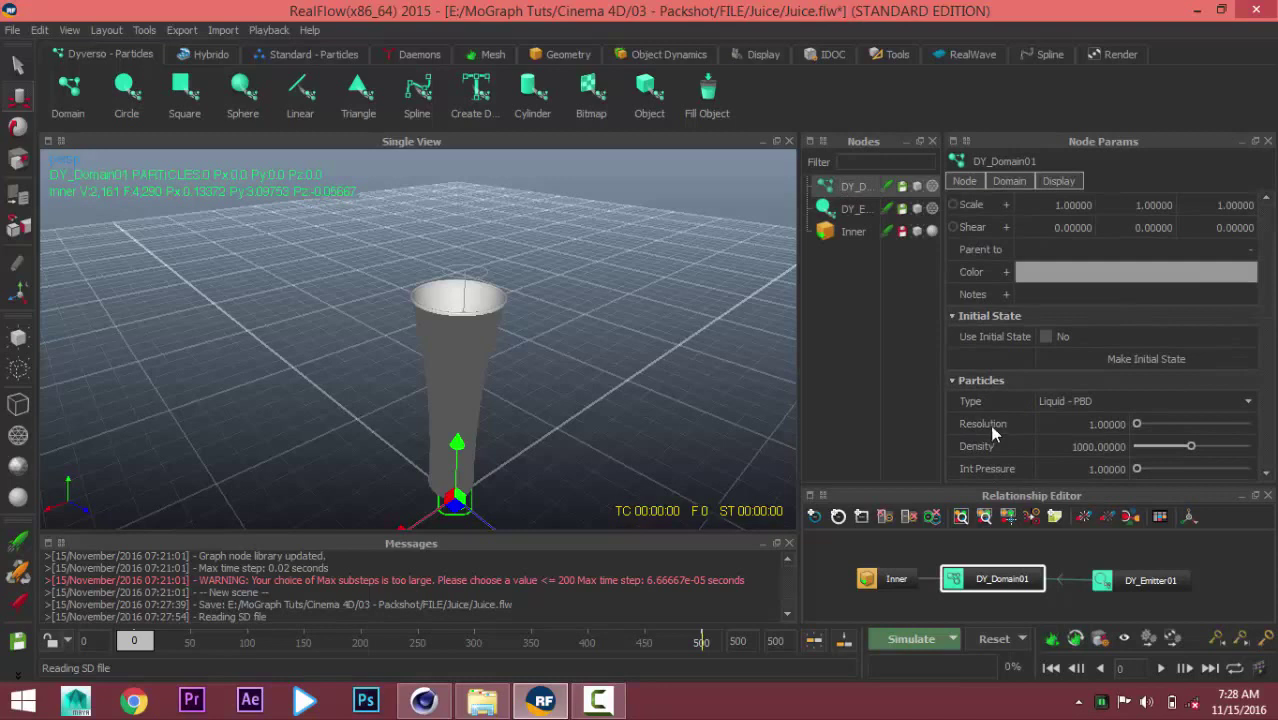
click(1135, 401)
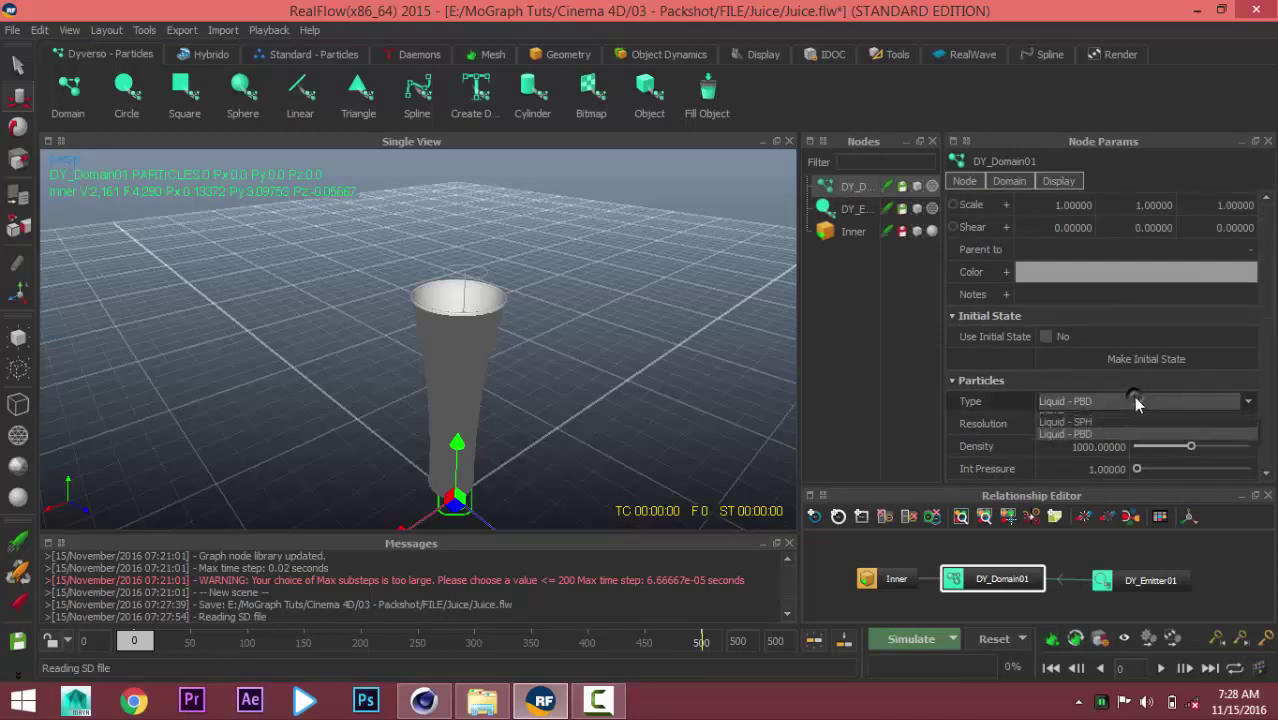
click(1082, 432)
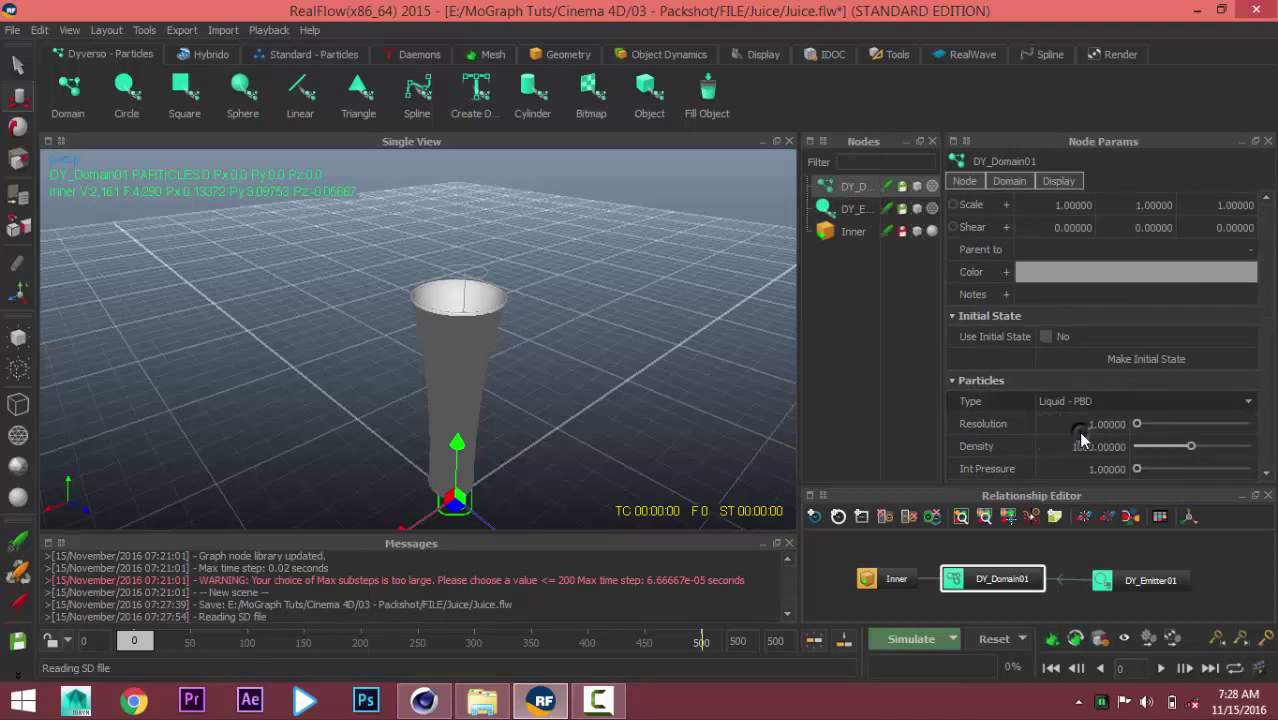
double_click(1092, 424)
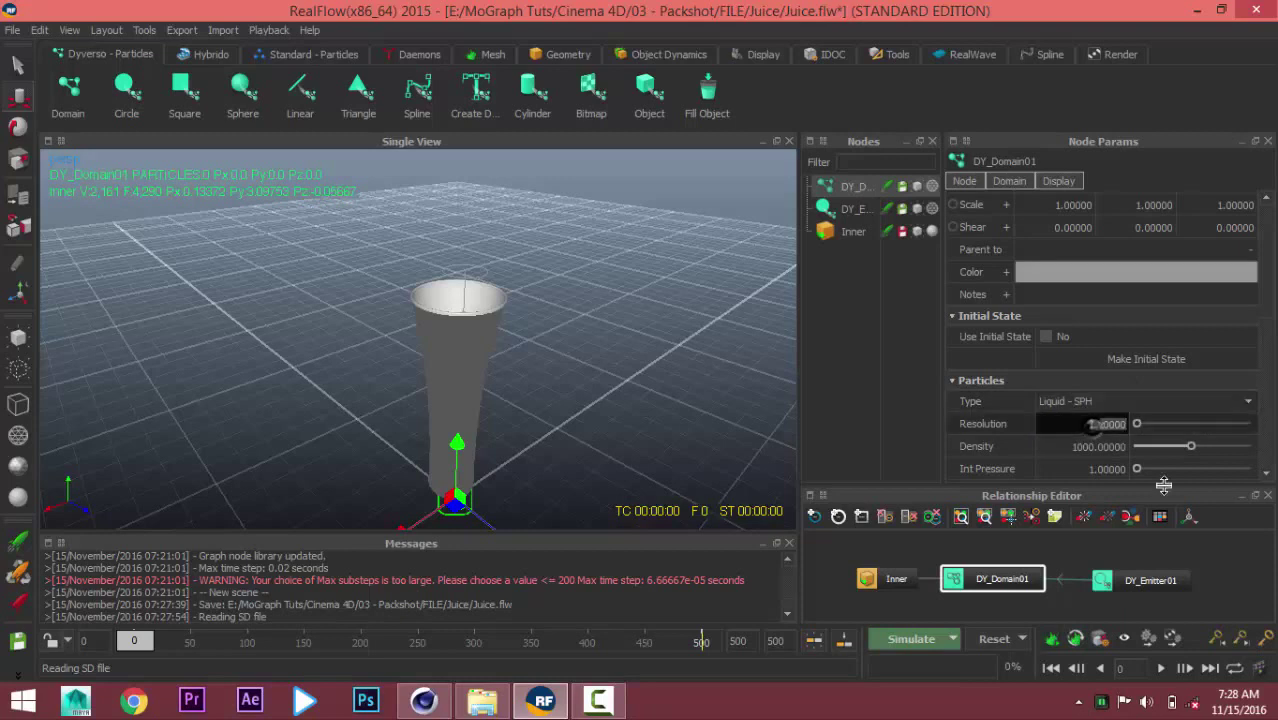
text(10)
key(Return)
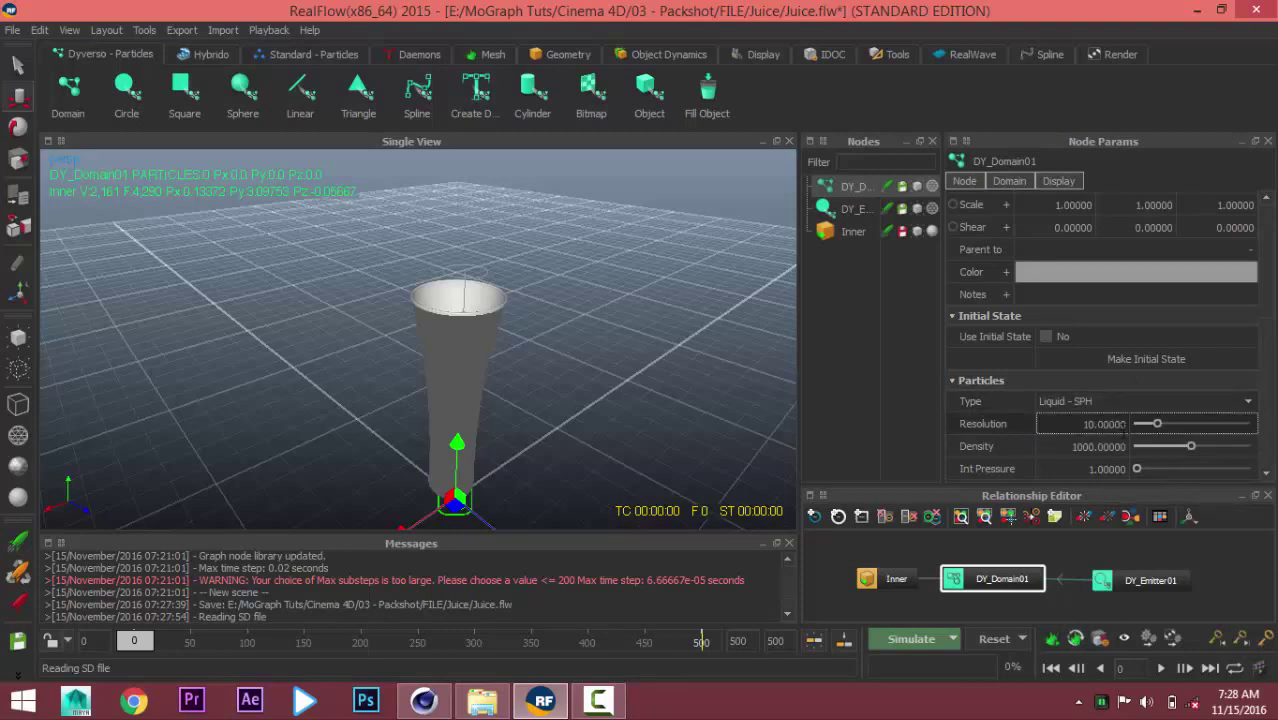
Set Ext Pressure to 5 and Viscosity to 2, then select DY_Emitter01.
scroll(967, 473, down, 1)
double_click(1090, 453)
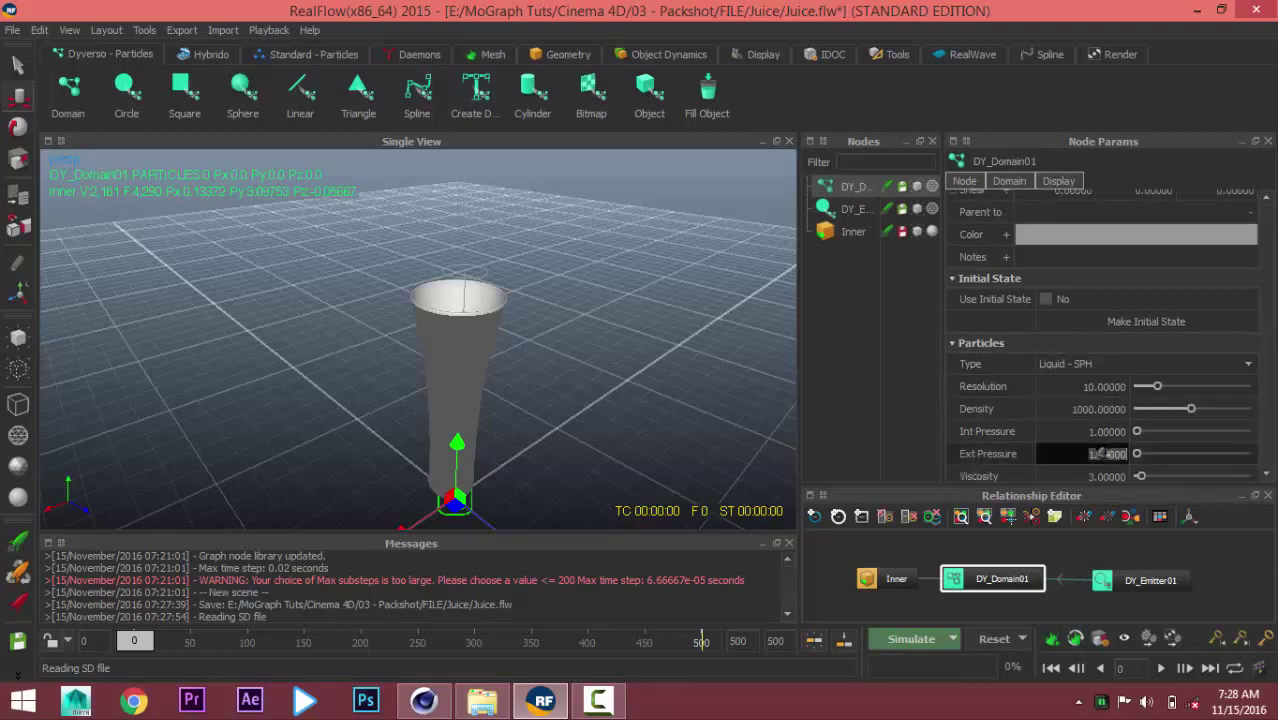
text(5)
key(Return)
double_click(1110, 475)
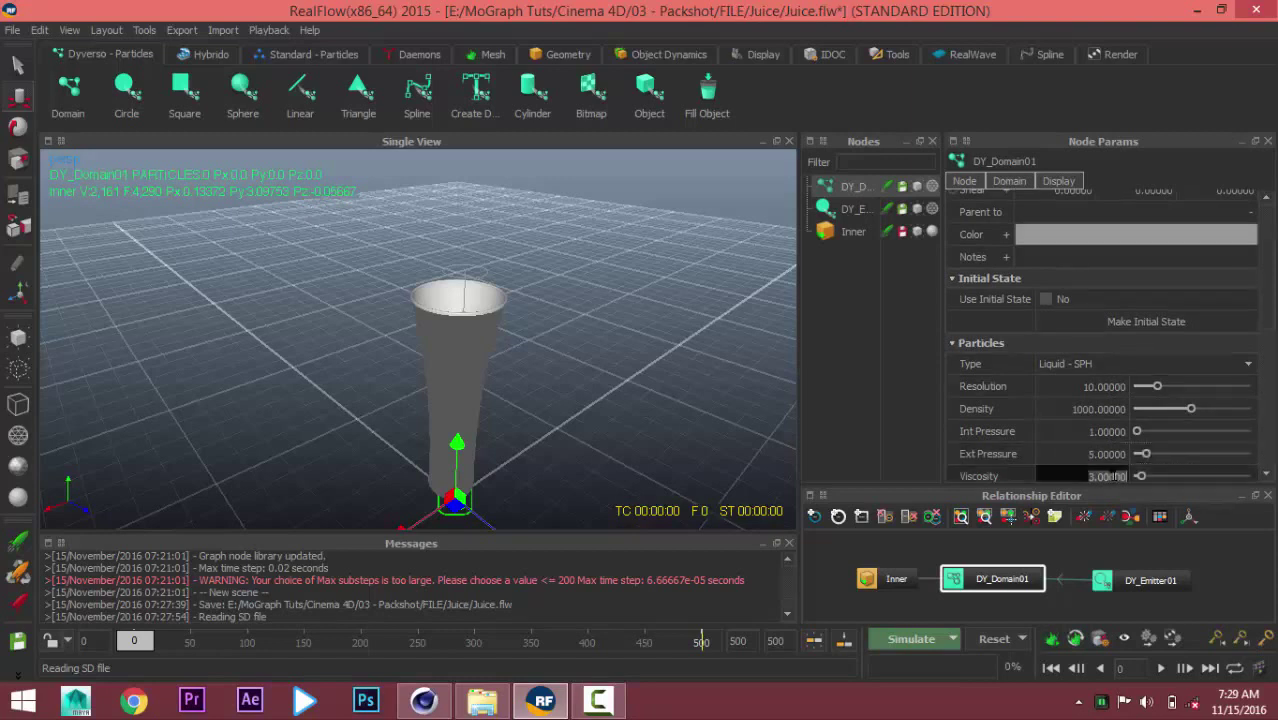
text(2)
key(Return)
scroll(995, 393, down, 3)
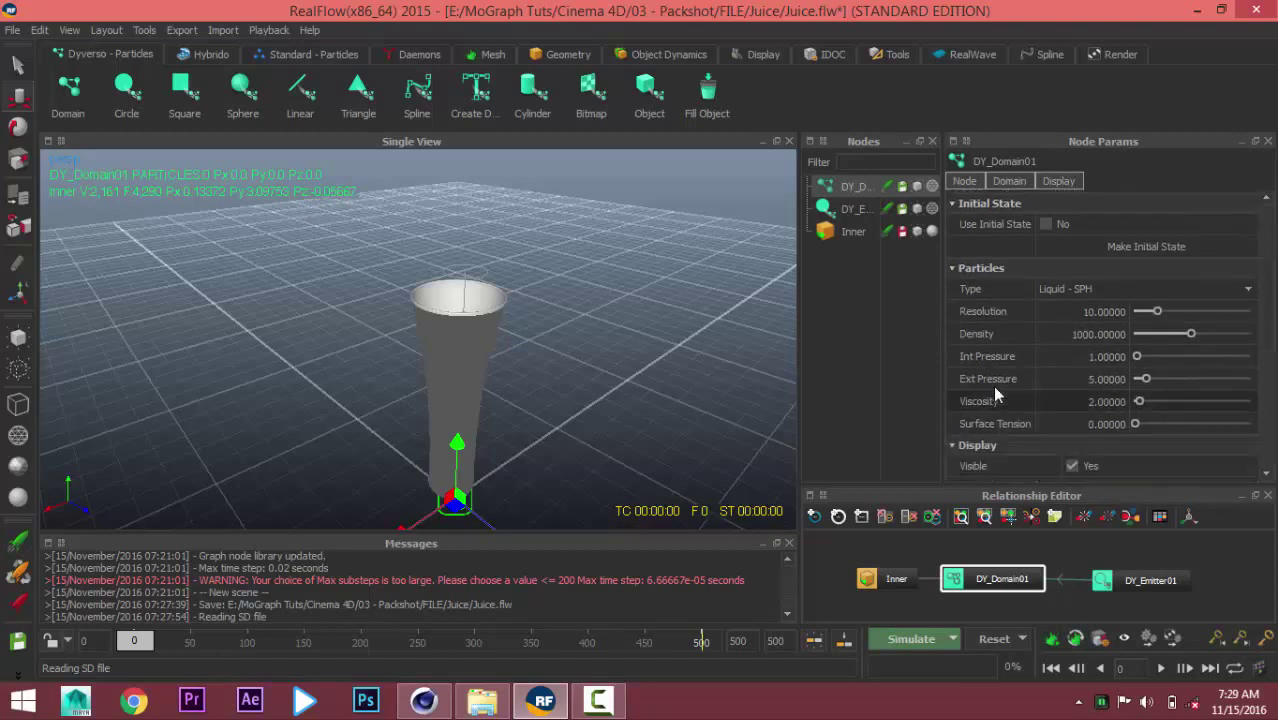
click(853, 208)
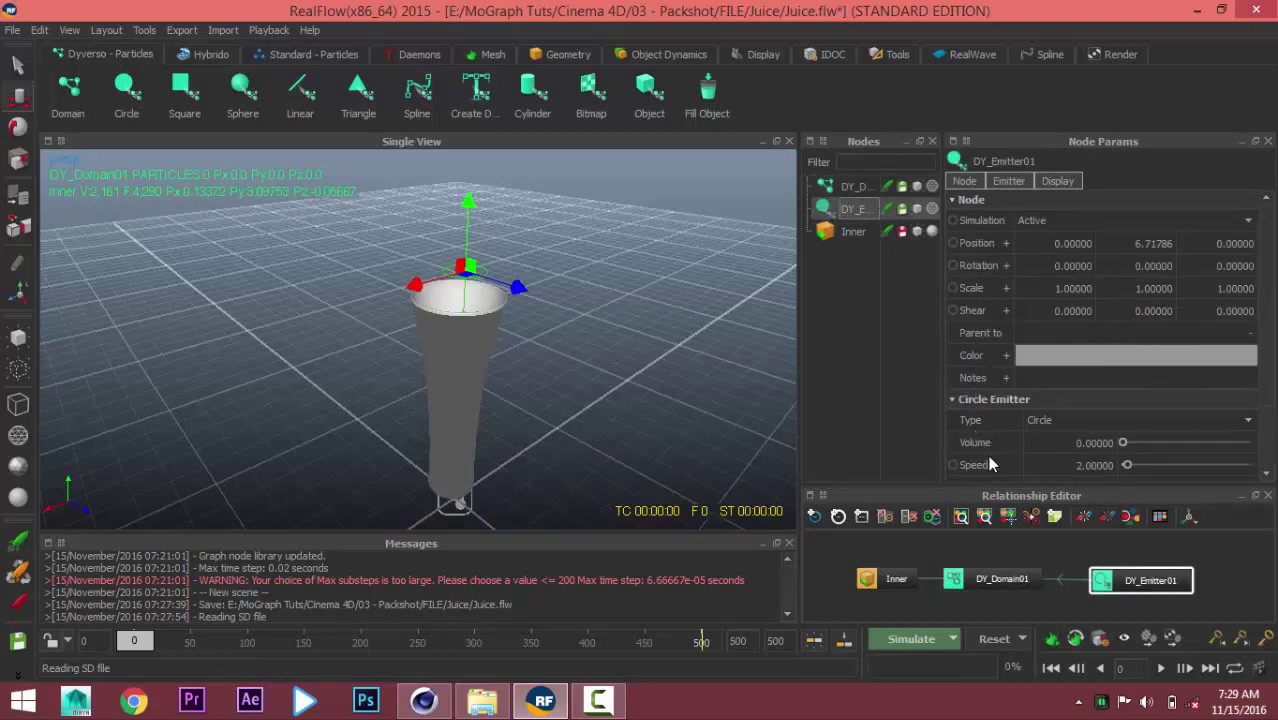
Set DY_Emitter01's Speed to 10 in Node Params.
double_click(1082, 467)
text(10)
key(Return)
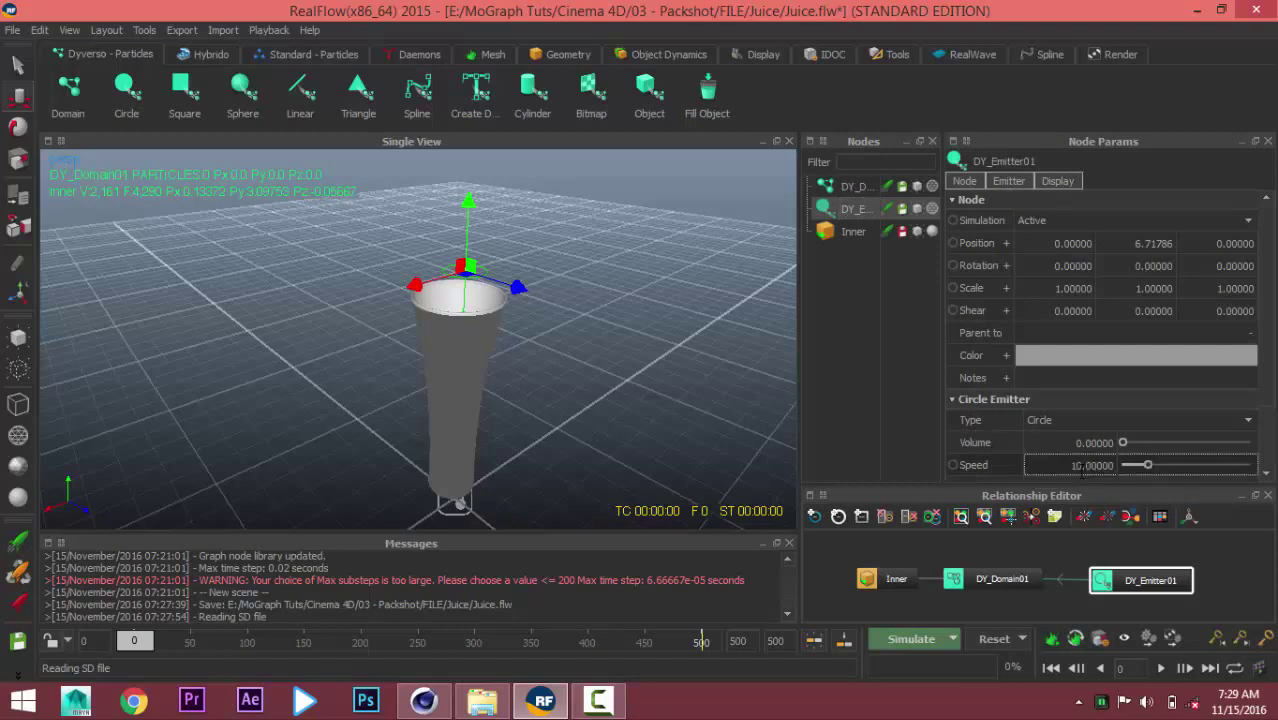
scroll(975, 442, down, 2)
scroll(974, 440, down, 2)
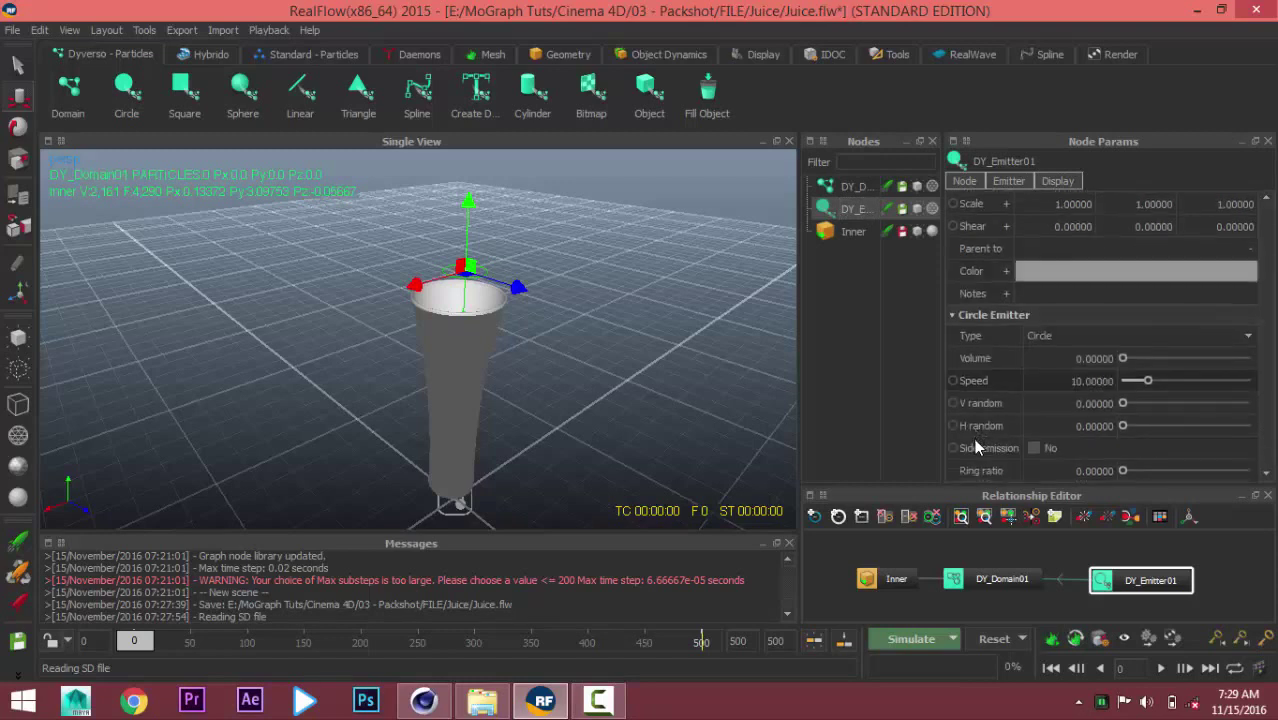
scroll(974, 440, up, 2)
scroll(978, 455, up, 2)
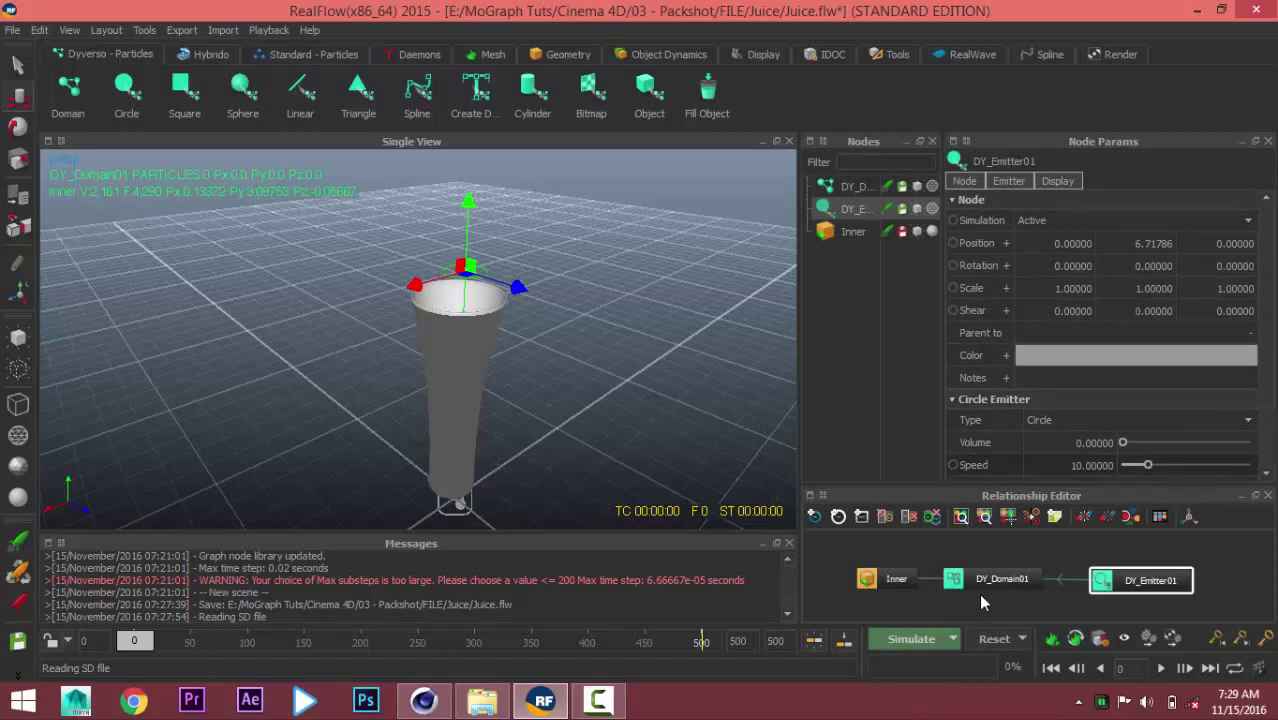
Scale the emitter to 0.5 on X, Y and Z.
double_click(1059, 291)
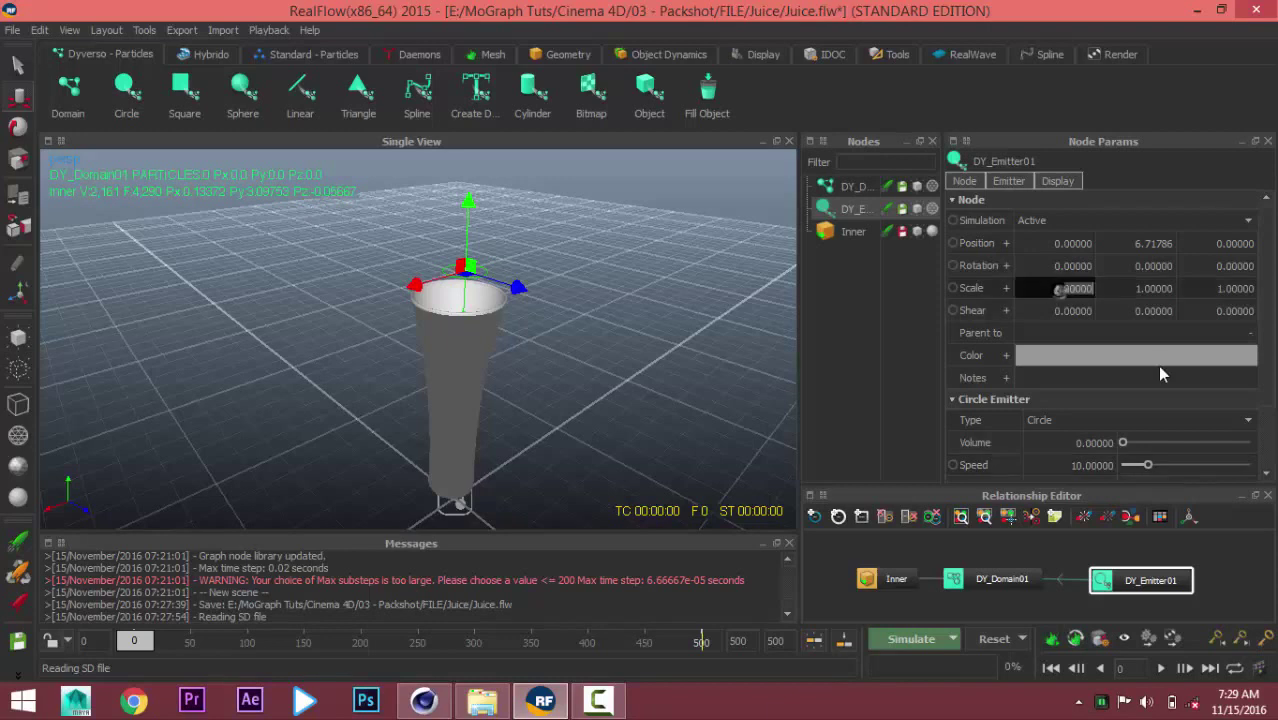
text(.5)
double_click(1160, 288)
text(.5)
key(Return)
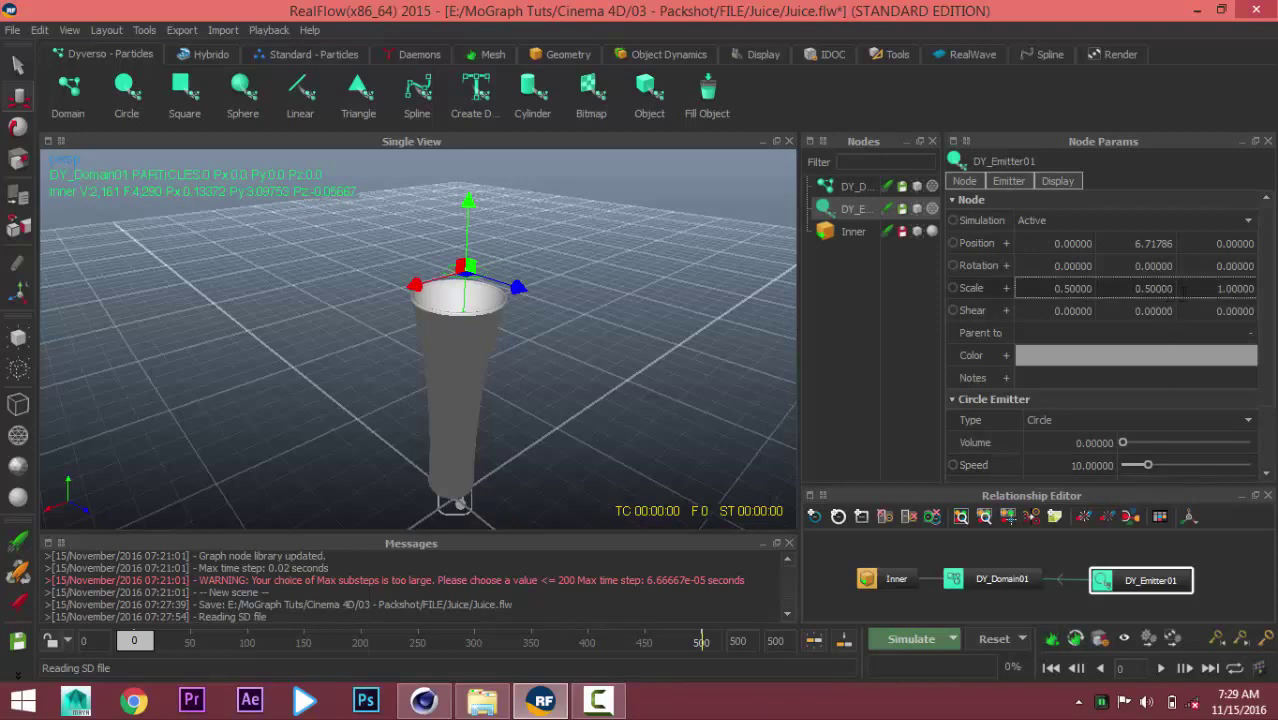
double_click(1200, 289)
key(Return)
Start the simulation and orbit around the cup as particles pour in.
scroll(425, 262, up, 2)
scroll(566, 215, up, 2)
scroll(550, 314, up, 2)
alt+drag(550, 322, 551, 337)
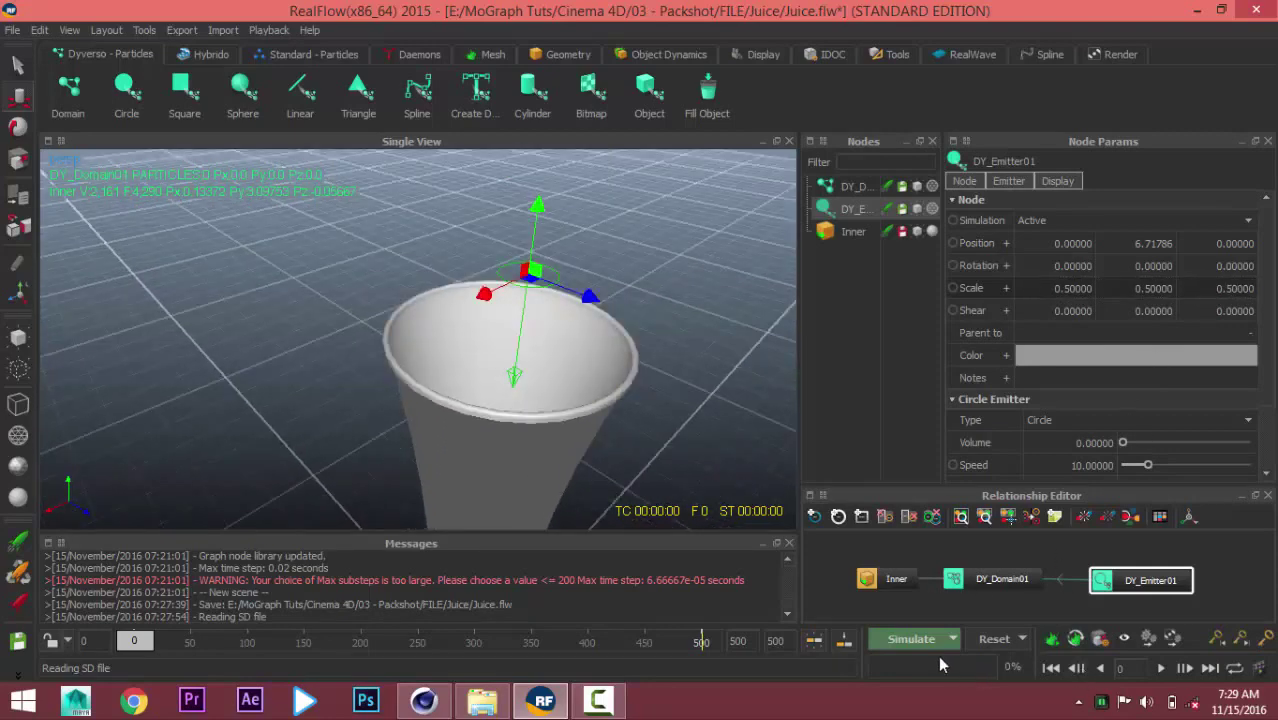
click(910, 640)
mouse_move(700, 500)
alt+mouse_down()
mouse_move(580, 311)
mouse_move(585, 413)
mouse_move(530, 450)
alt+mouse_up()
mouse_move(548, 502)
alt+mouse_down()
mouse_move(505, 487)
mouse_move(616, 511)
mouse_move(453, 303)
mouse_move(468, 454)
mouse_move(456, 253)
mouse_move(450, 337)
mouse_move(349, 396)
mouse_move(243, 410)
mouse_move(382, 441)
mouse_move(466, 330)
mouse_move(440, 302)
mouse_move(494, 495)
mouse_move(429, 299)
alt+mouse_up()
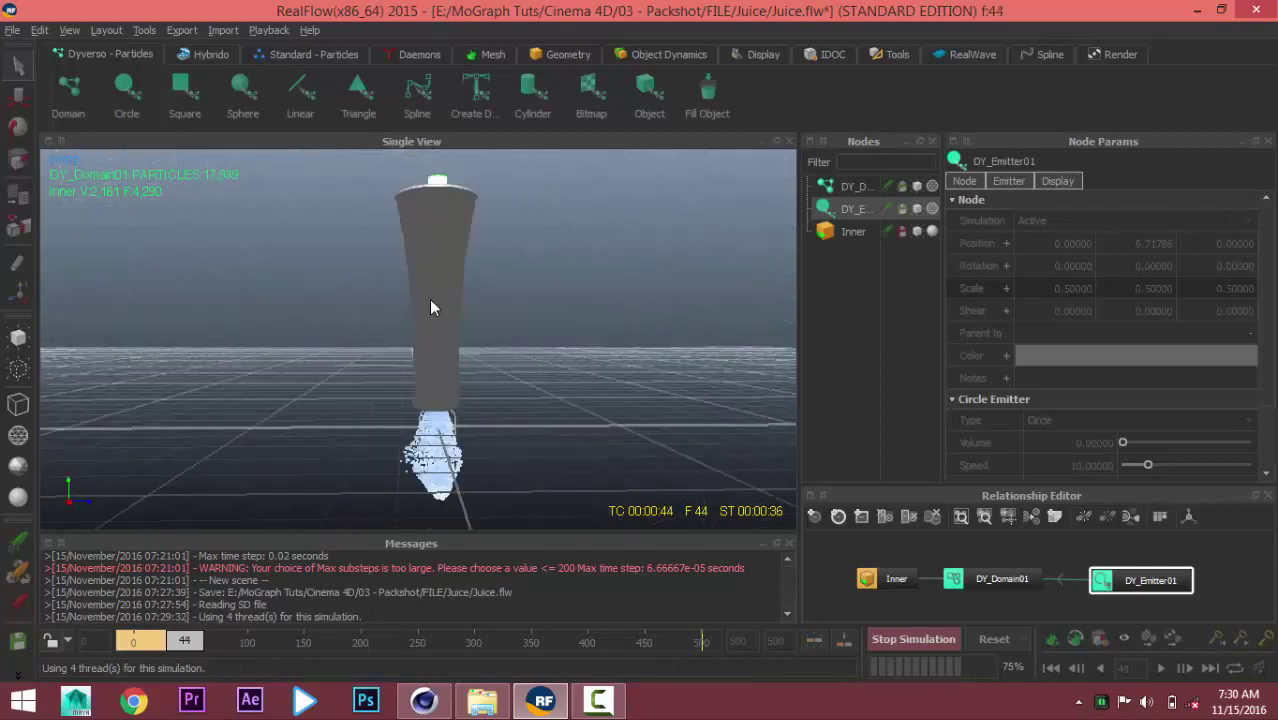
Stop the simulation and reset all simulation data to frame 0.
click(903, 638)
click(994, 638)
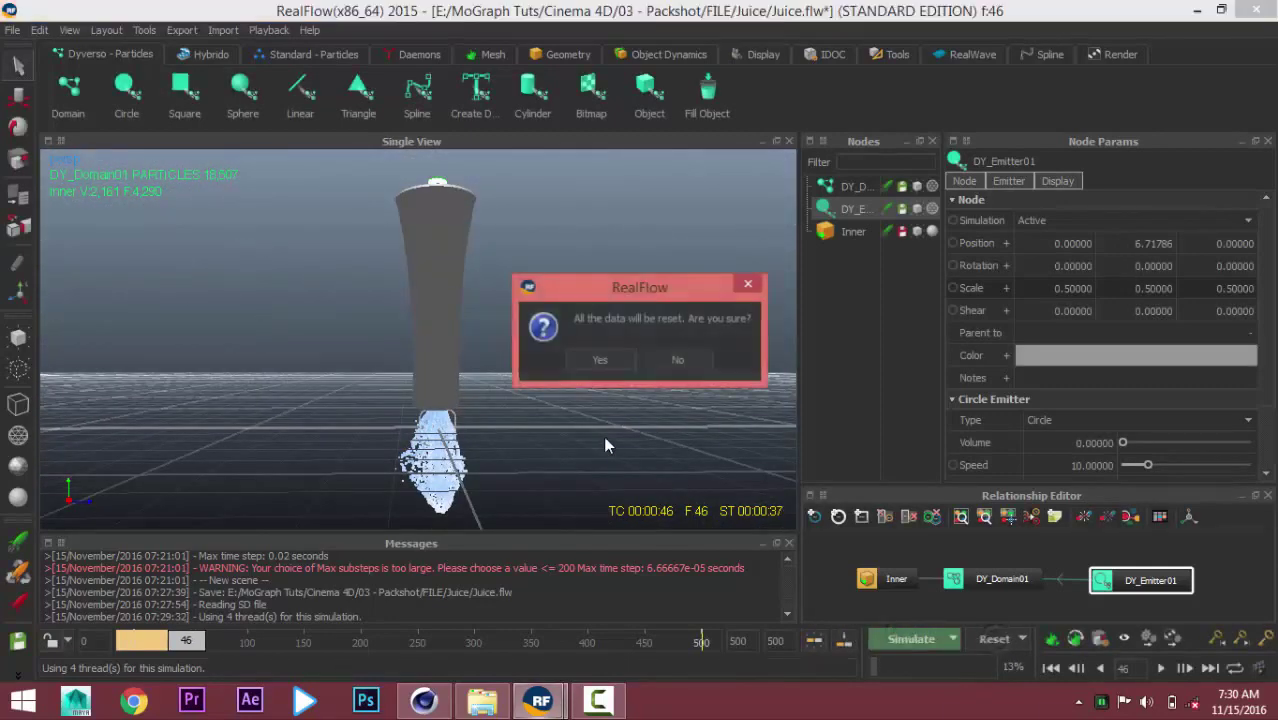
click(595, 361)
Change the Inner cup's Volume mode from Solid inside to Shell.
click(853, 231)
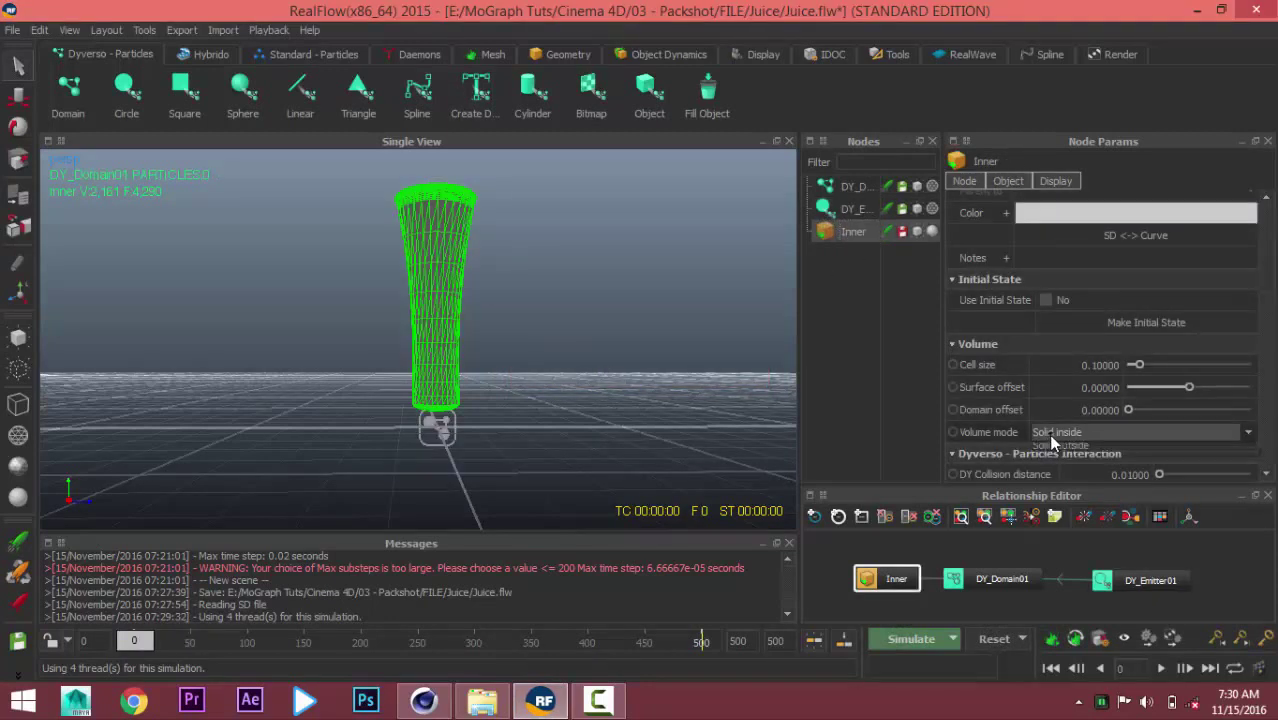
click(1048, 434)
click(1050, 447)
mouse_move(468, 410)
alt+mouse_down()
mouse_move(450, 217)
mouse_move(422, 483)
mouse_move(802, 393)
alt+mouse_up()
Tilt DY_Emitter01 about 14.5° around X with the Rotate tool.
click(852, 210)
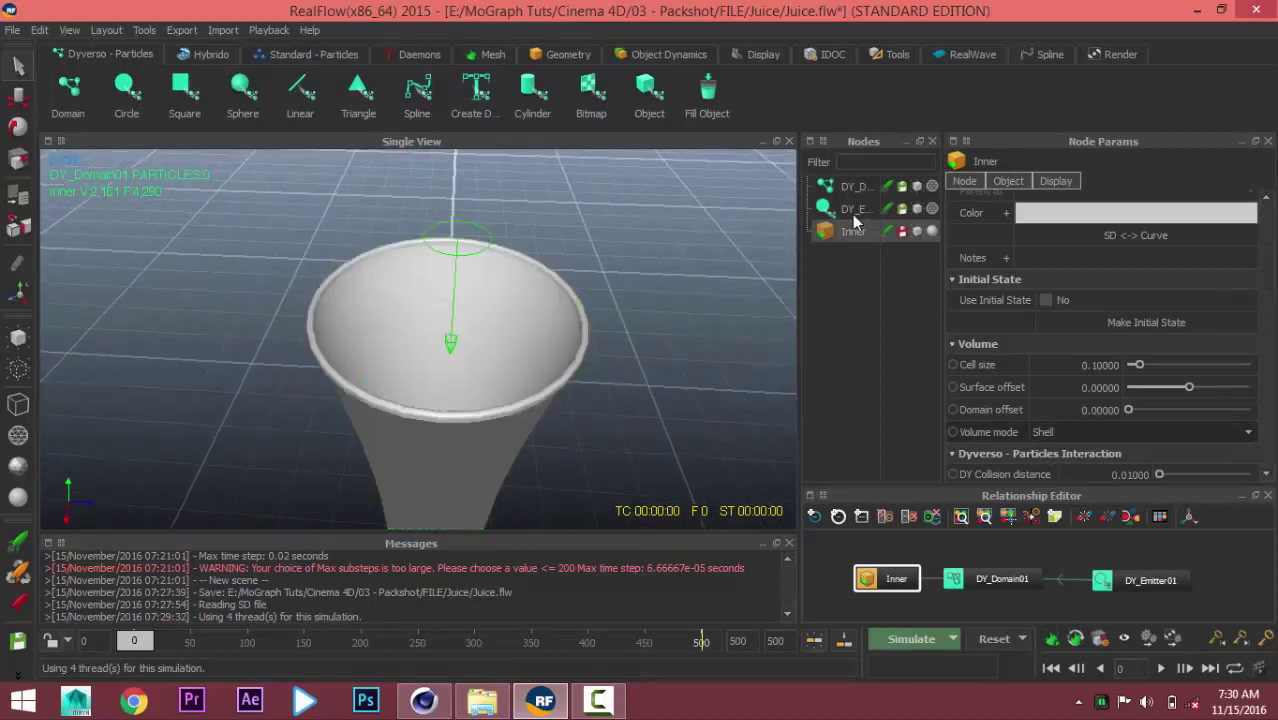
click(16, 130)
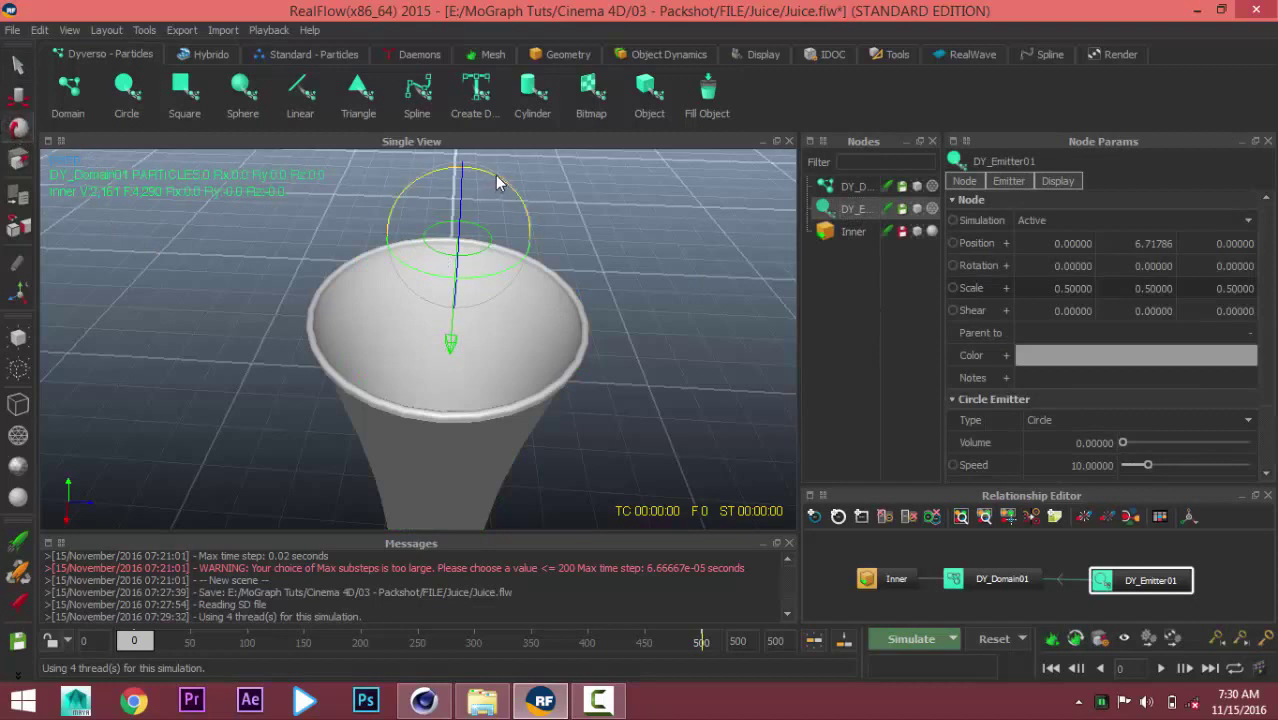
drag(495, 175, 513, 180)
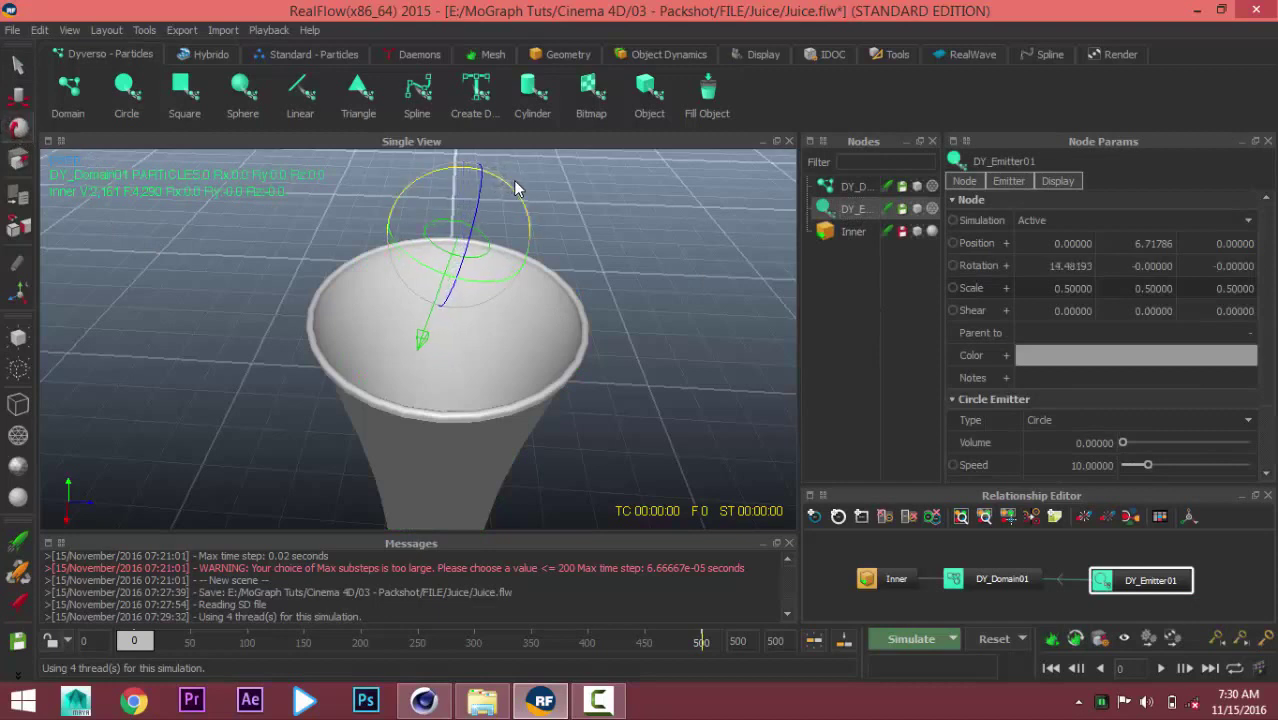
Run a test simulation with the tilted emitter, viewing the cup from above.
click(18, 95)
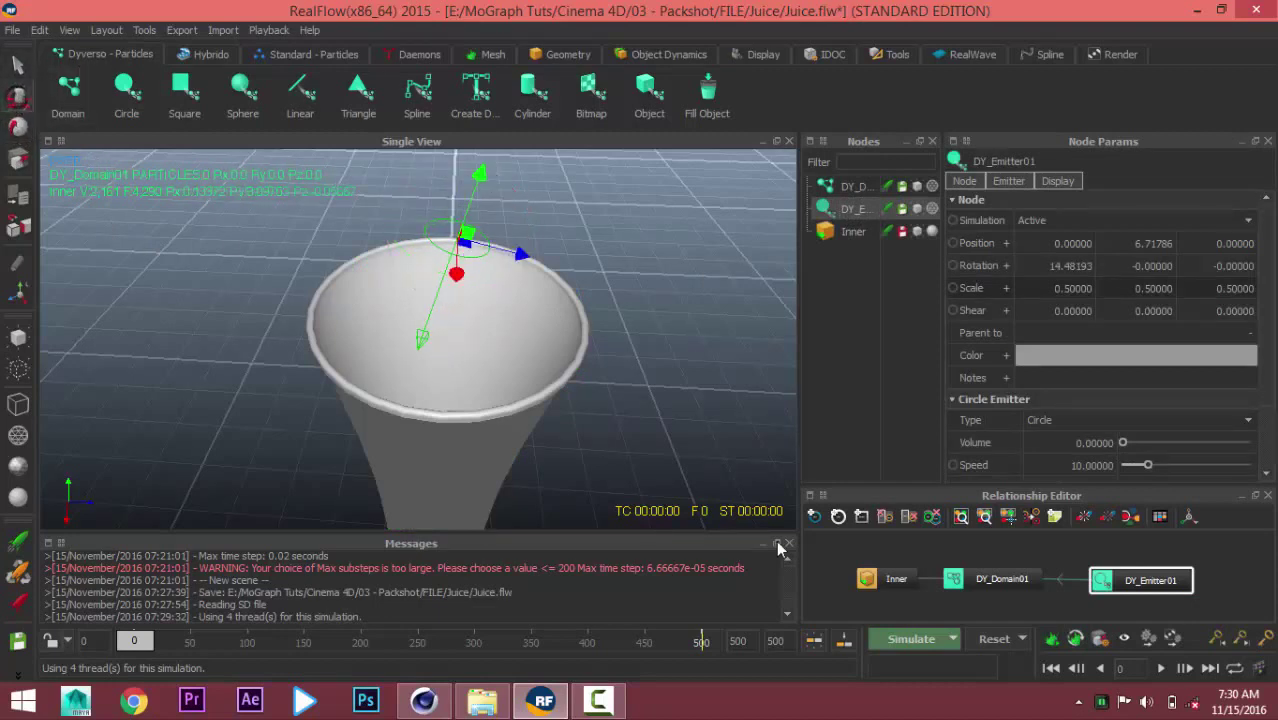
click(893, 639)
mouse_move(447, 426)
alt+mouse_down()
mouse_move(415, 443)
mouse_move(497, 478)
mouse_move(546, 476)
alt+mouse_up()
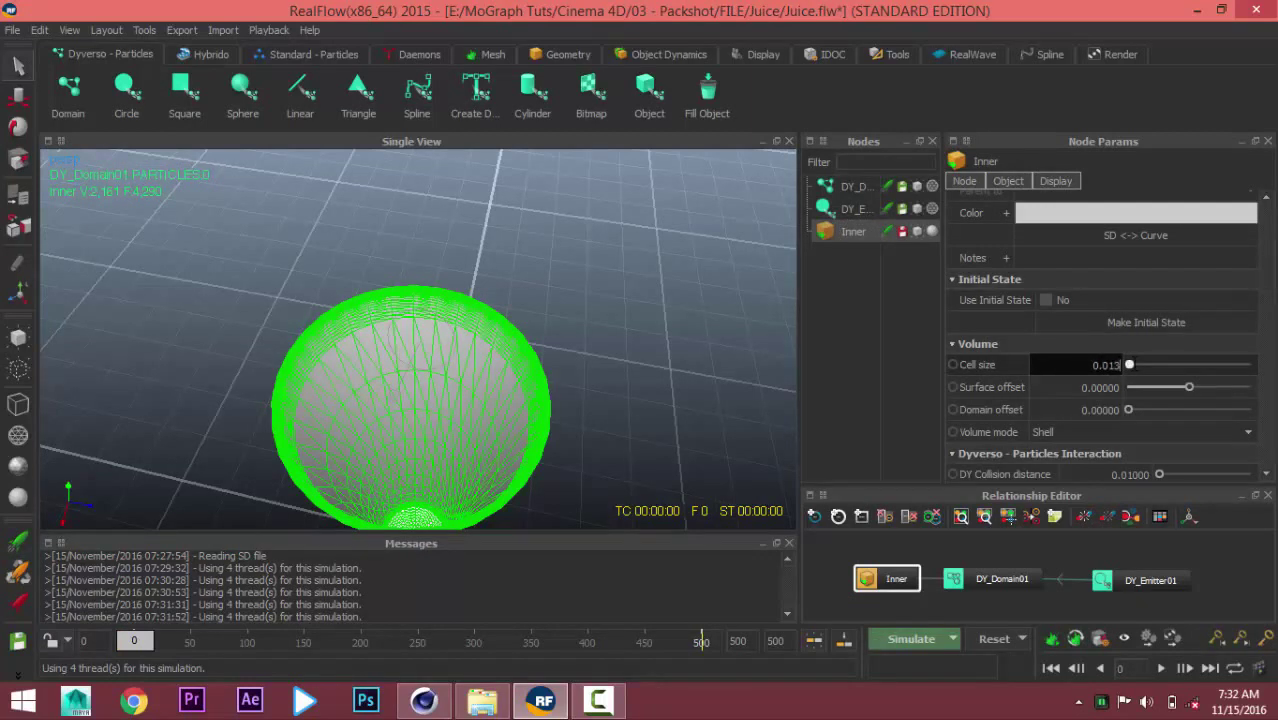
Commit Inner's cell size of 0.013 and rerun the simulation.
key(Return)
click(911, 638)
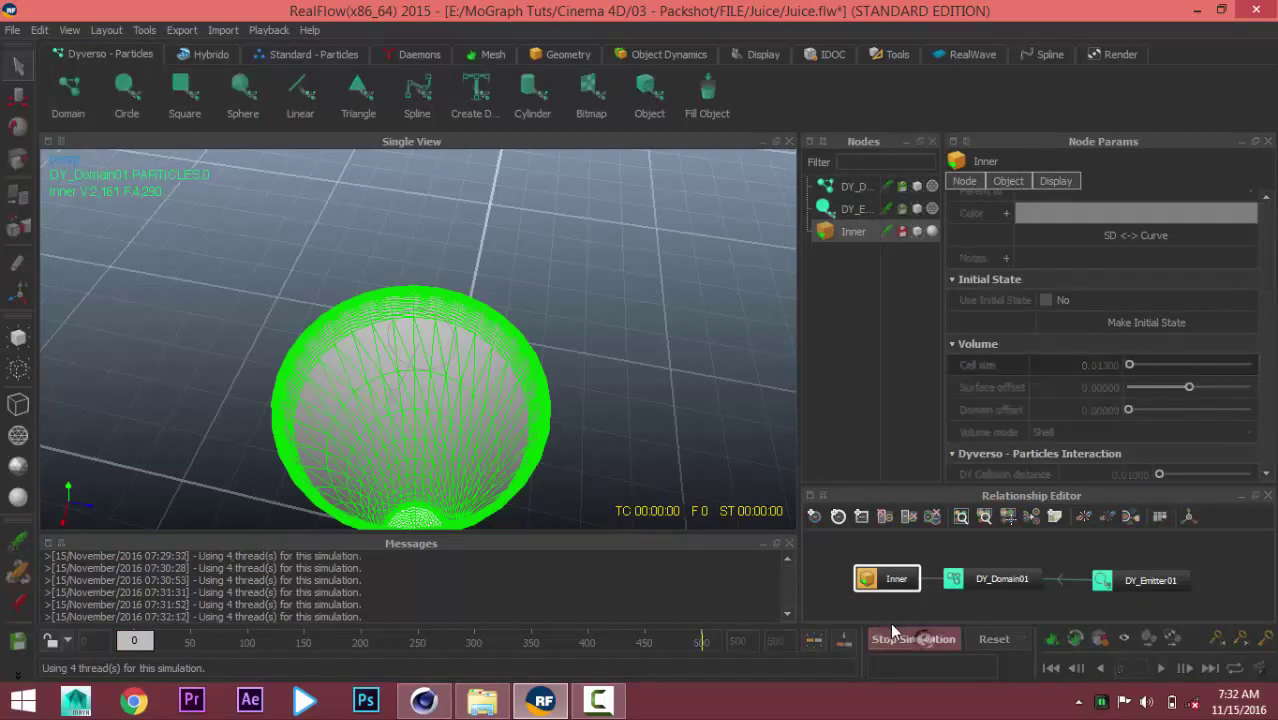
click(463, 390)
mouse_move(462, 381)
alt+mouse_down()
mouse_move(564, 380)
mouse_move(551, 505)
mouse_move(524, 479)
mouse_move(541, 512)
mouse_move(421, 370)
mouse_move(454, 467)
alt+mouse_up()
Stop the simulation and reset it to frame 0.
click(905, 638)
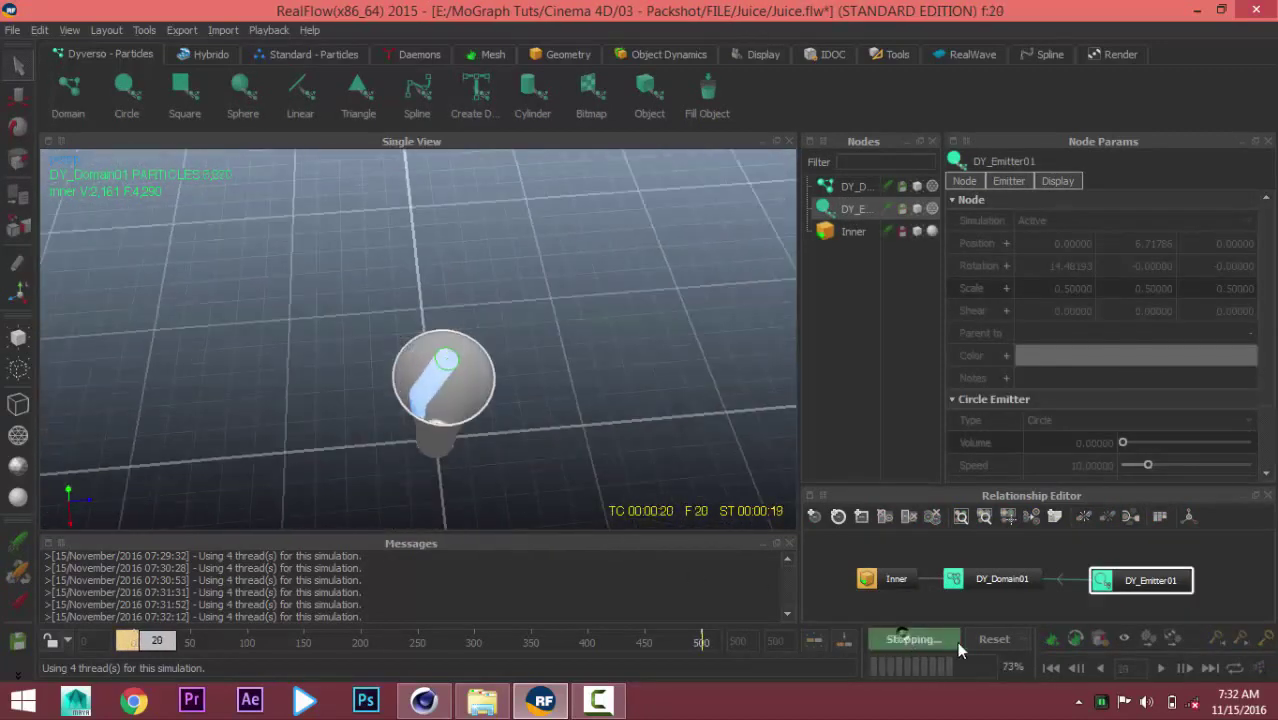
click(994, 638)
click(603, 362)
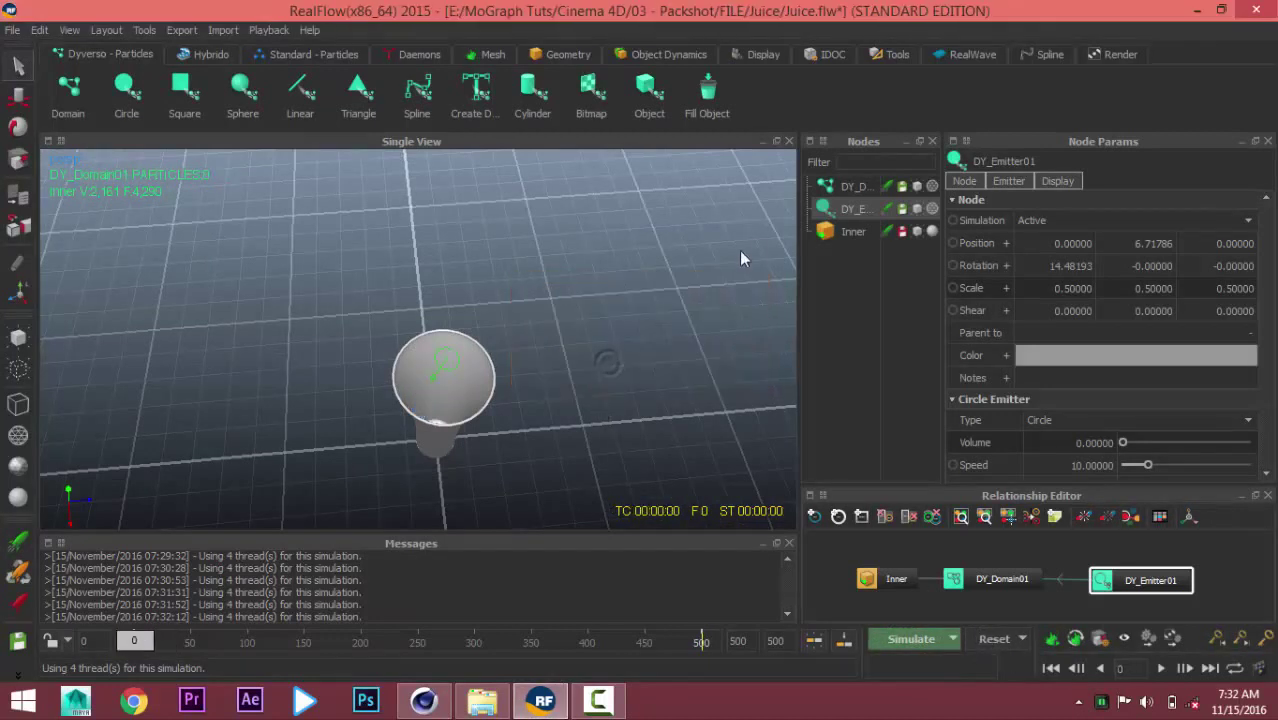
Set the emitter's X rotation back to 0.
double_click(1070, 266)
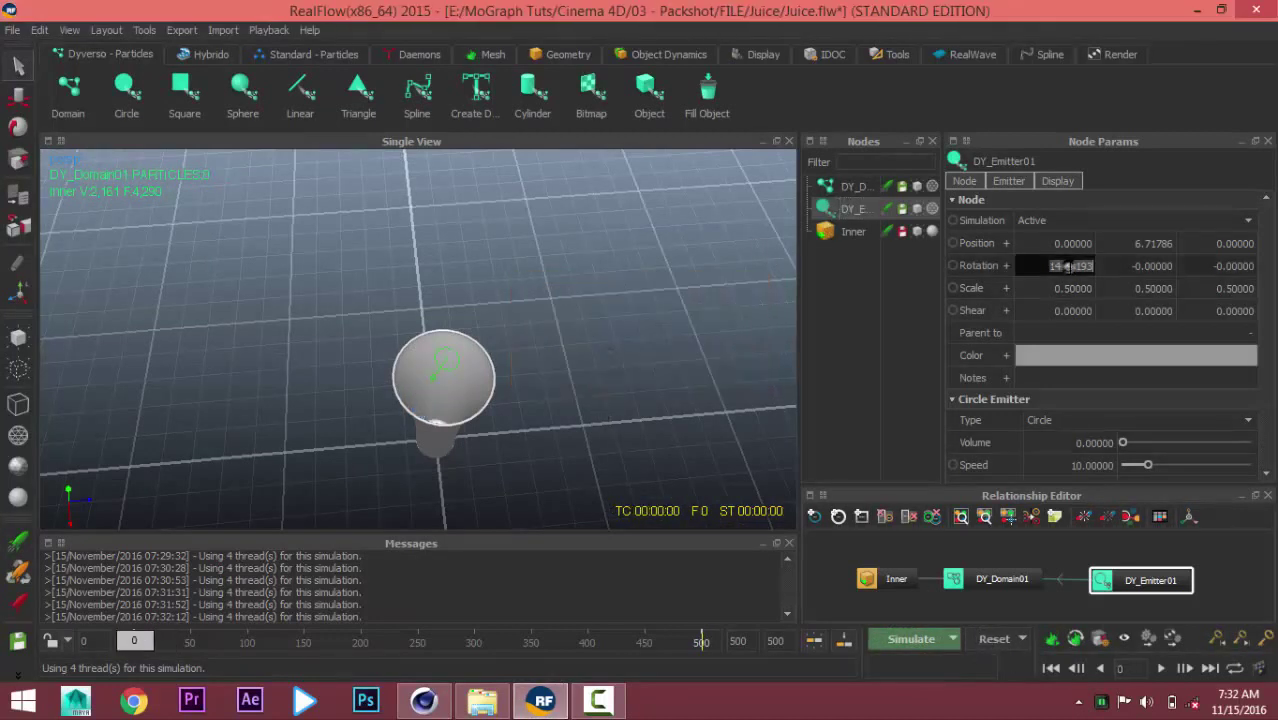
text(0)
key(Return)
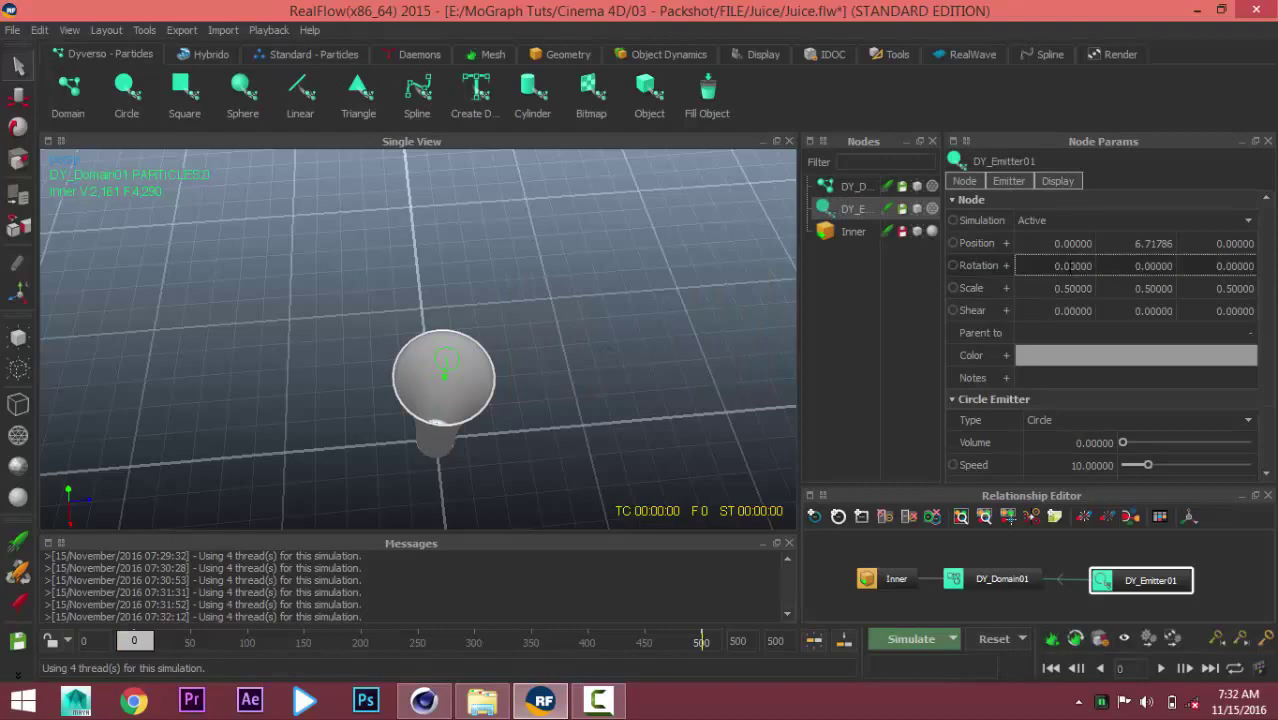
mouse_move(293, 404)
alt+mouse_down()
mouse_move(423, 392)
mouse_move(449, 298)
mouse_move(567, 283)
alt+mouse_up()
Raise DY_Emitter01 with the Move tool to a Y position of 9.12536.
click(488, 188)
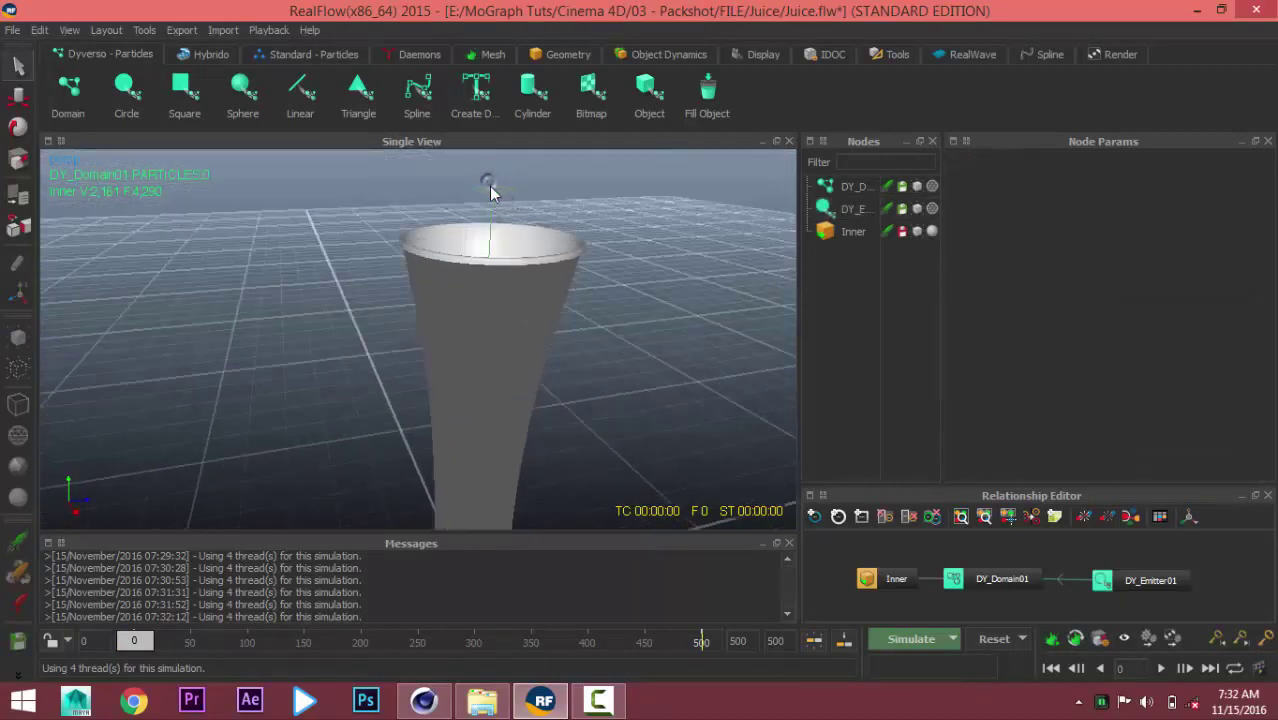
click(488, 188)
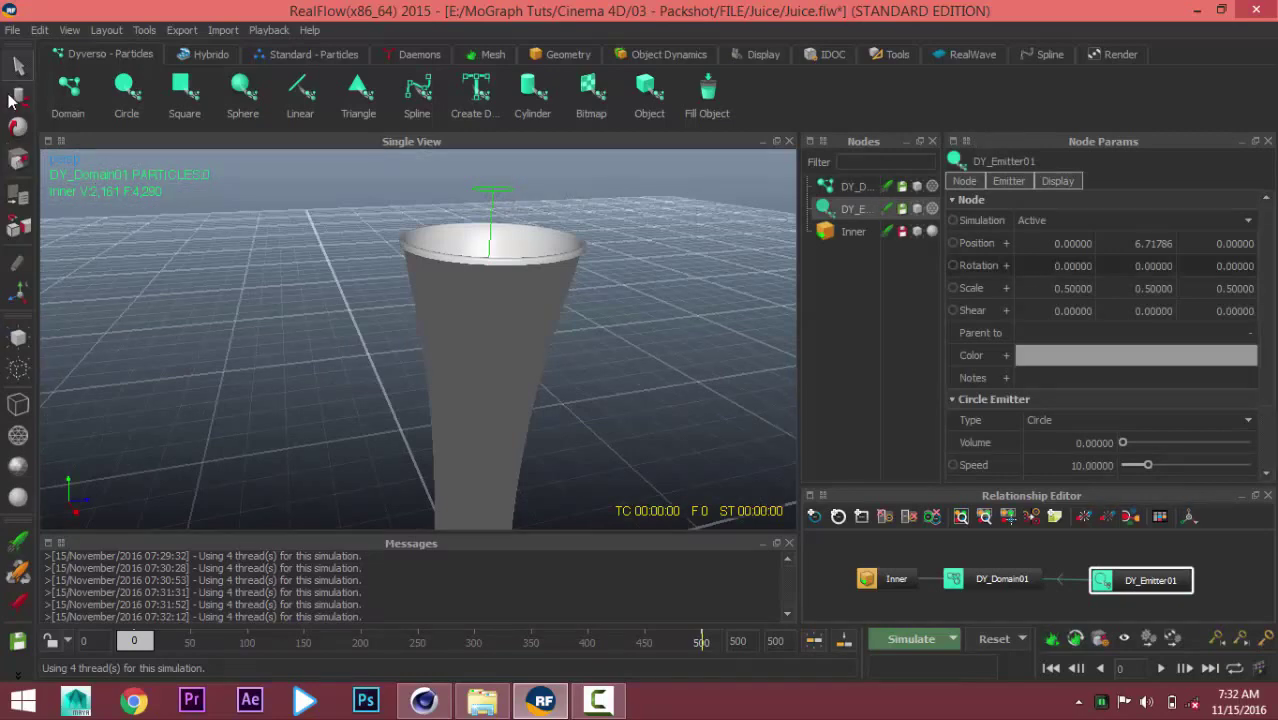
click(14, 97)
scroll(442, 424, down, 2)
mouse_move(488, 255)
mouse_down()
mouse_move(490, 200)
mouse_move(446, 165)
mouse_move(497, 273)
mouse_move(481, 320)
mouse_up()
scroll(540, 237, down, 2)
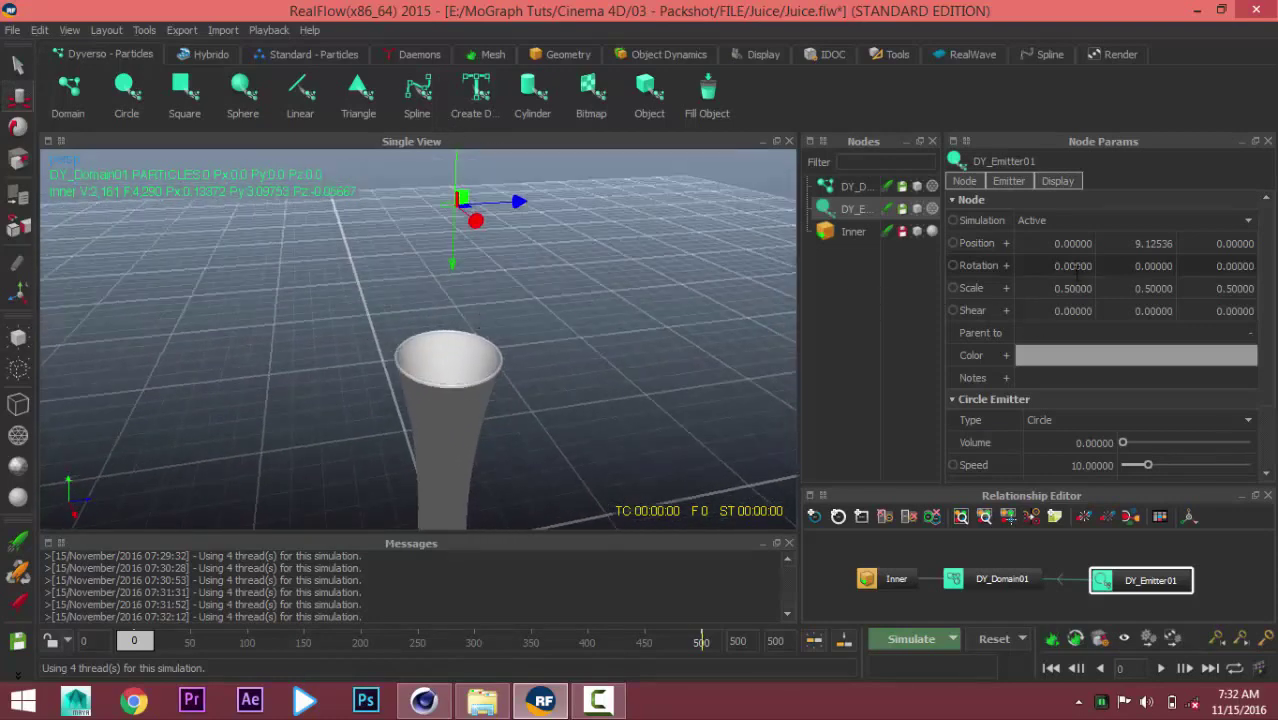
Set the emitter's X rotation to 7.
double_click(1073, 265)
text(7)
key(Return)
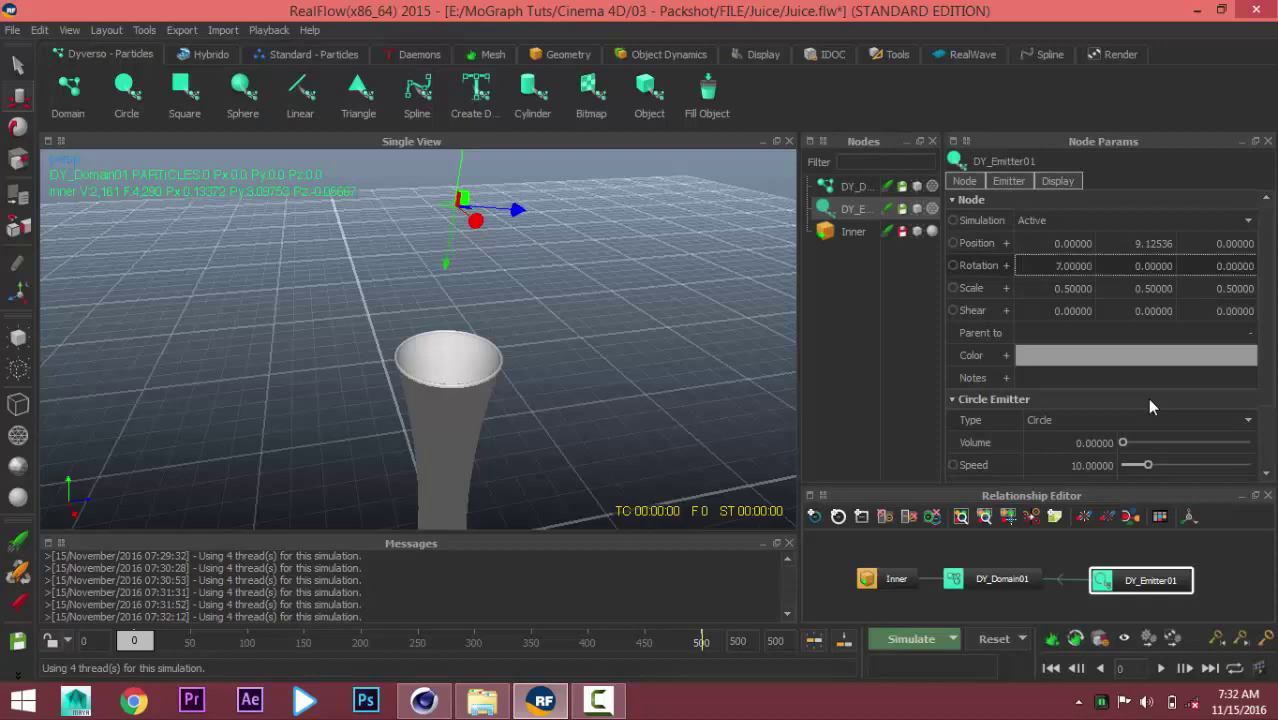
In the Curve Editor, set DY_Emitter01's Z rotation expression to 5*sin(6*t)+2.
right_click(987, 264)
click(1032, 273)
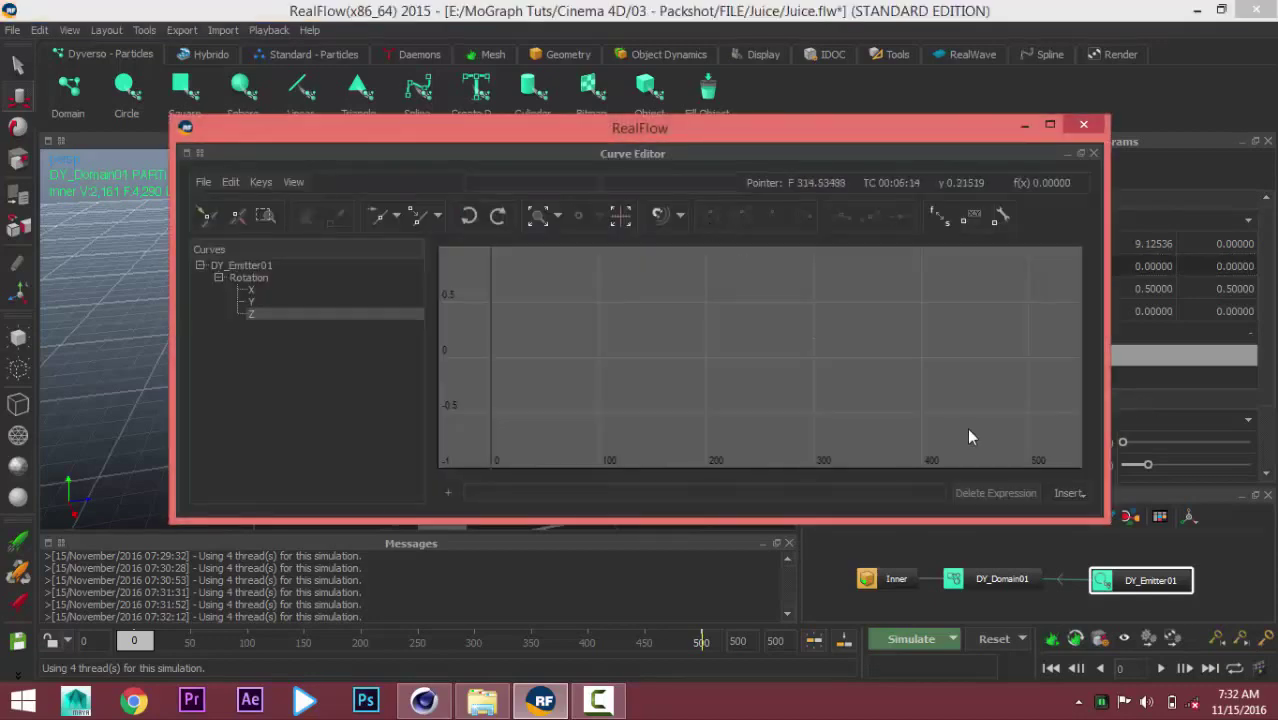
click(1068, 493)
mouse_move(1101, 512)
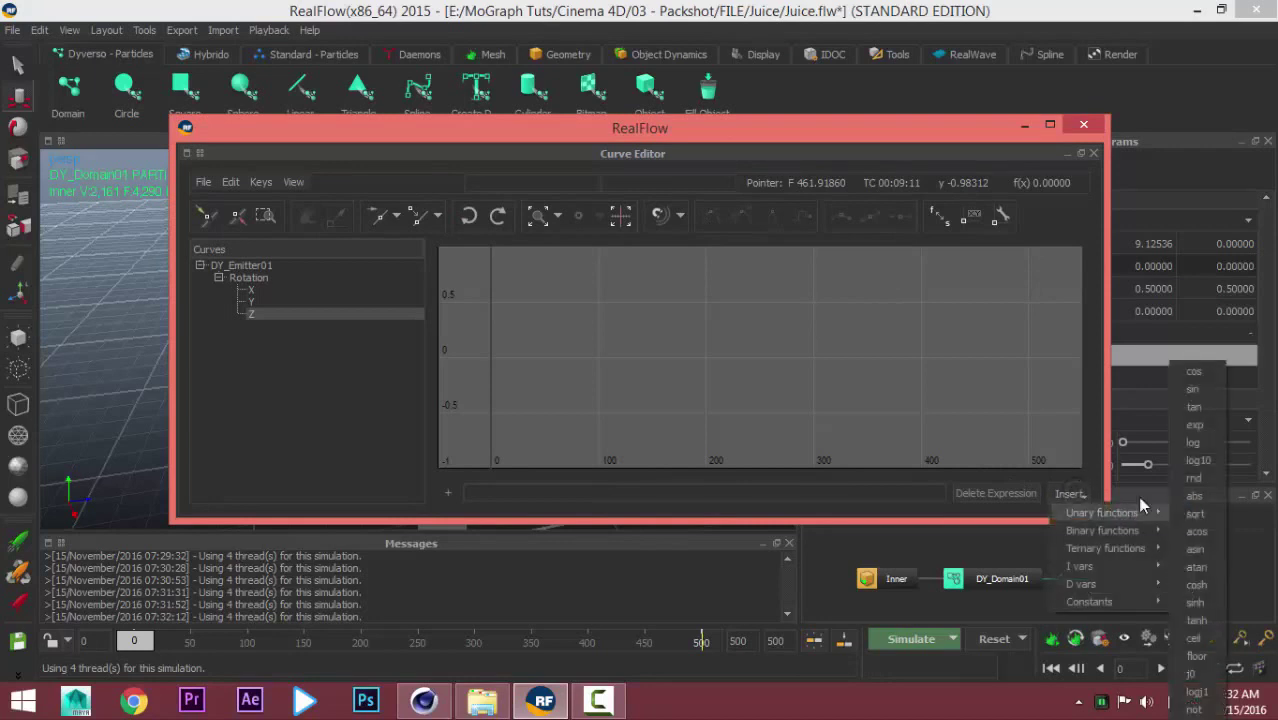
click(1198, 389)
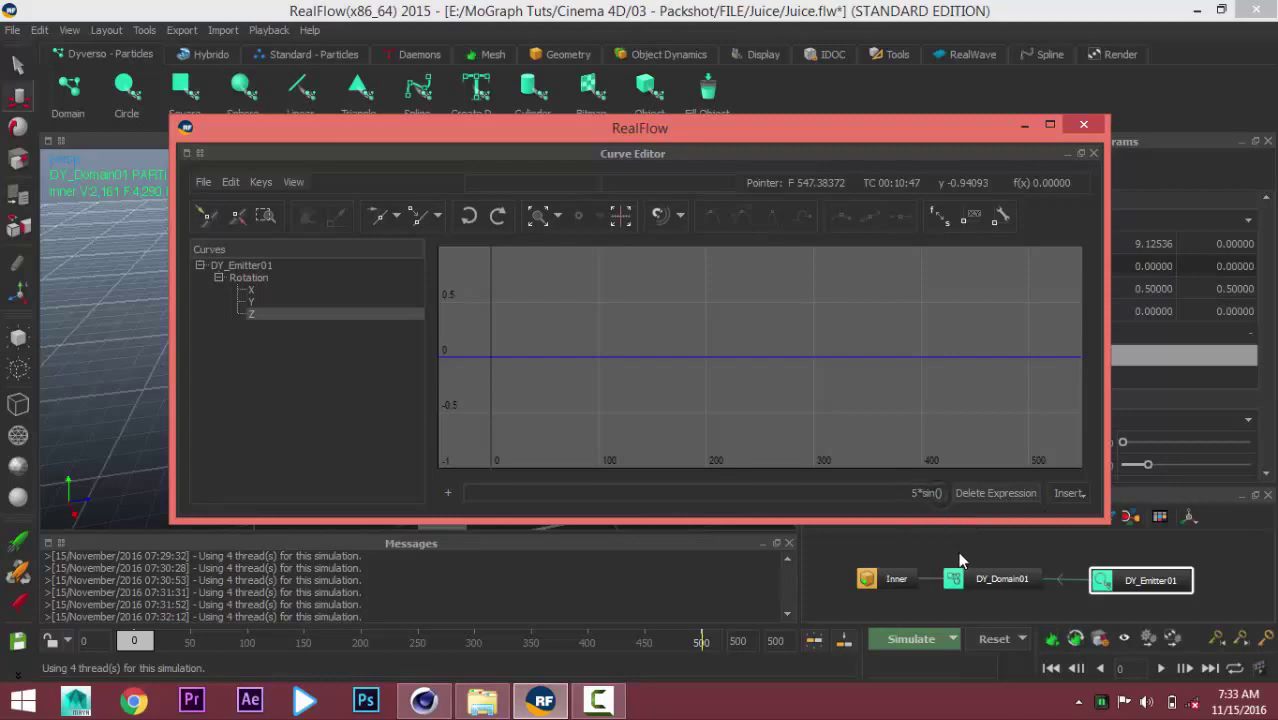
text(6)
text(*t))
text(+)
text(2)
key(Return)
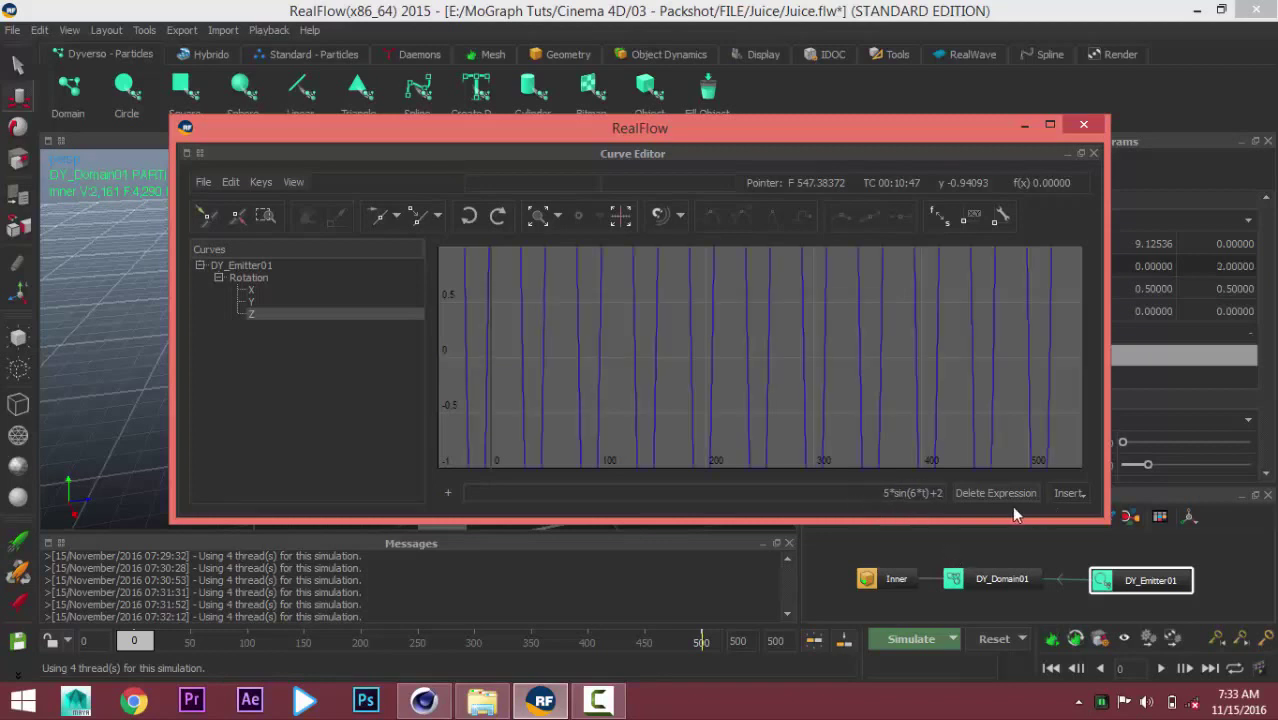
scroll(823, 363, down, 3)
scroll(826, 372, down, 2)
scroll(826, 372, down, 2)
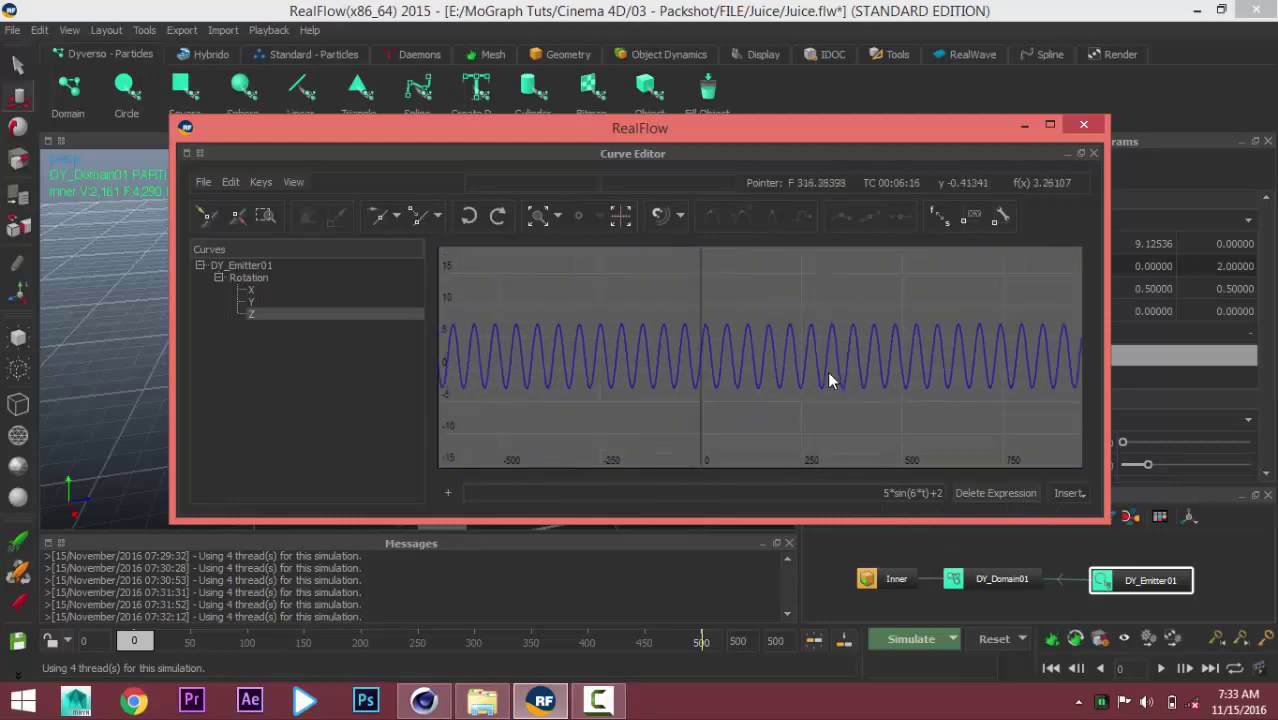
scroll(826, 372, down, 2)
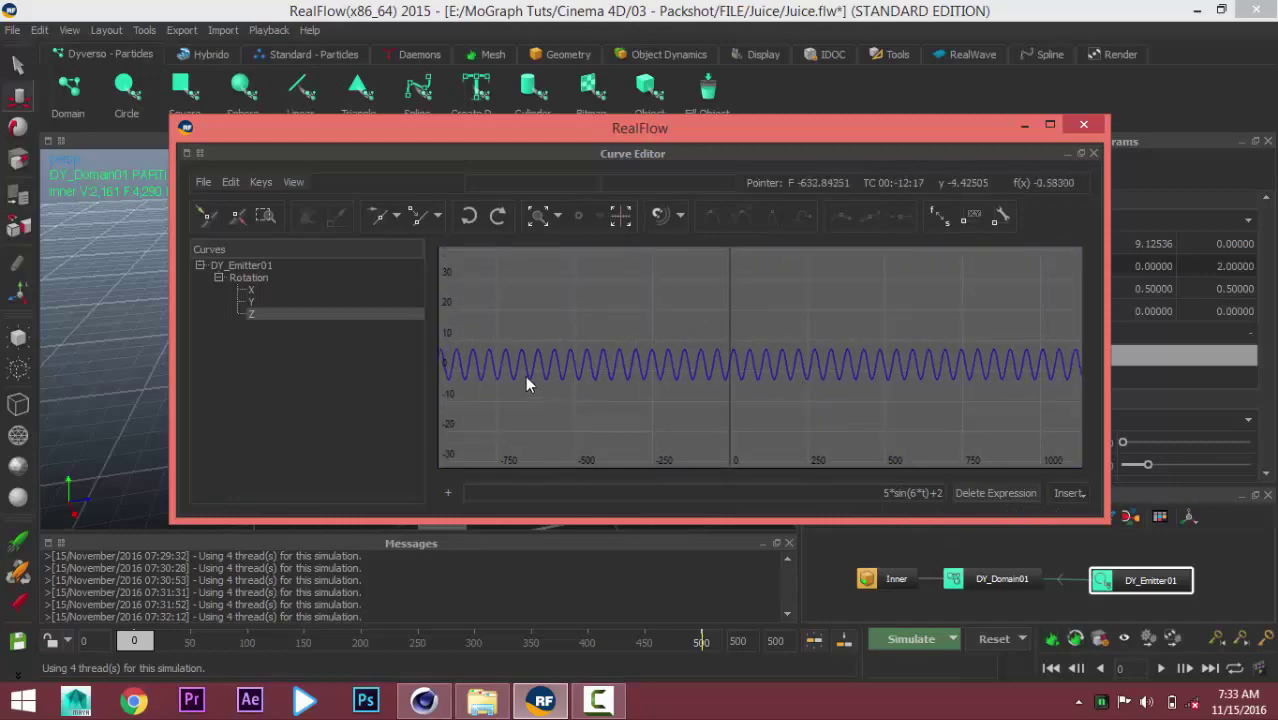
click(1083, 125)
Play the timeline to preview the emitter swaying, then stop playback.
scroll(473, 273, up, 2)
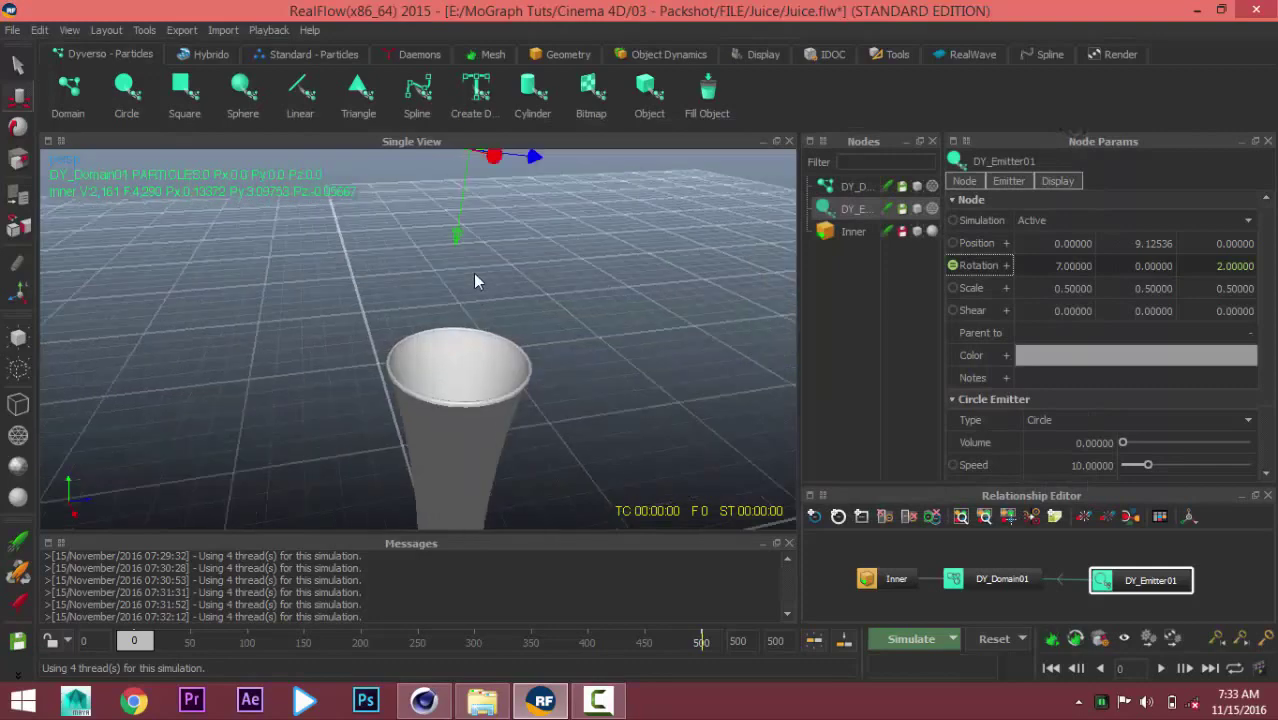
scroll(475, 279, up, 2)
scroll(463, 383, up, 2)
scroll(463, 392, down, 1)
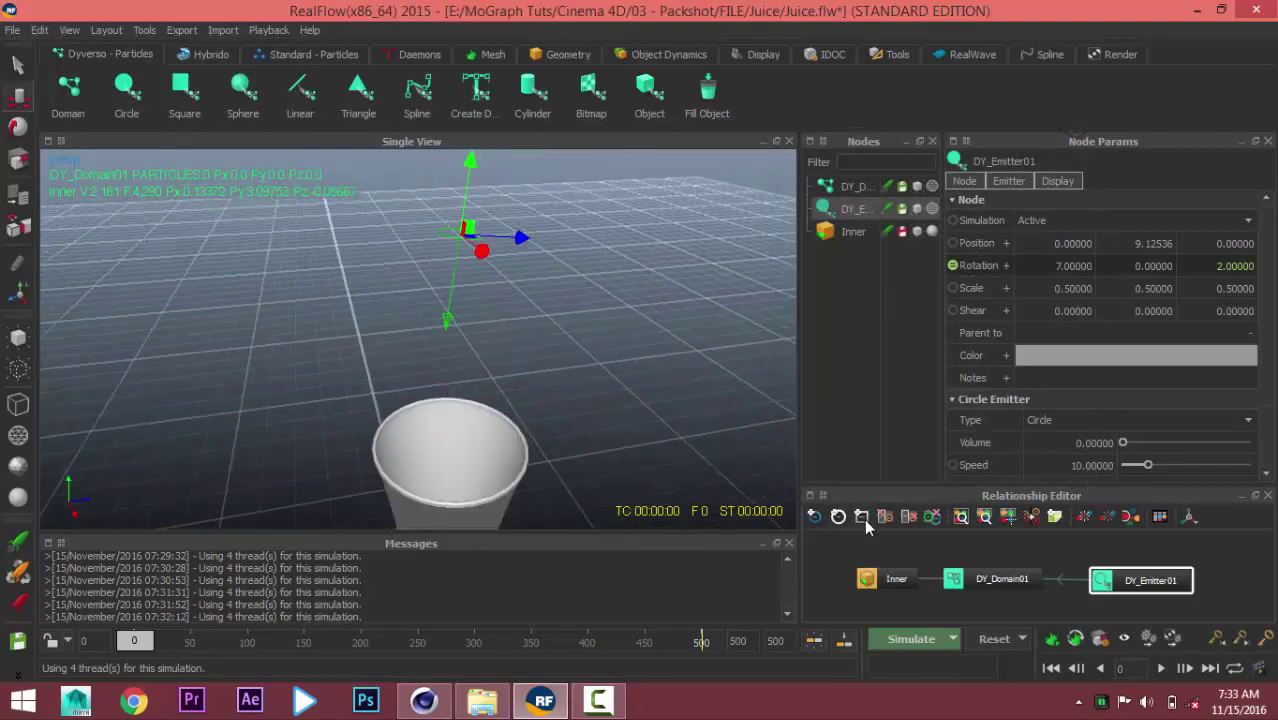
click(1160, 668)
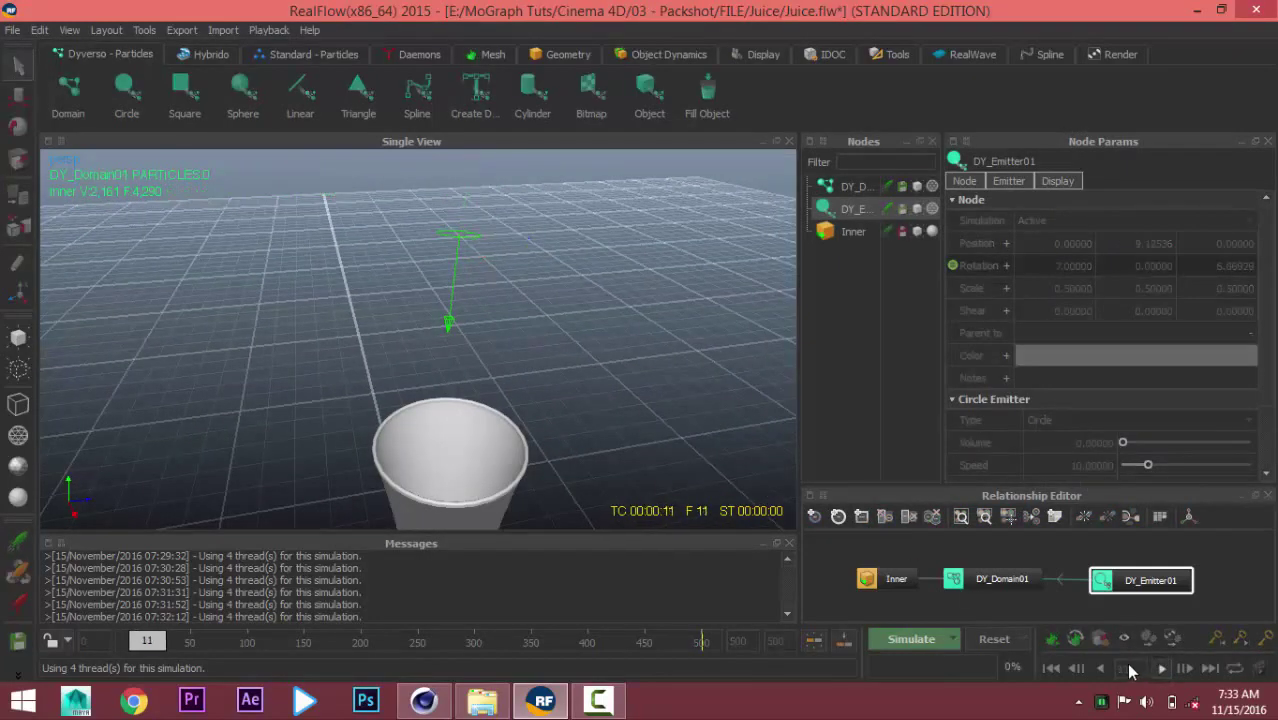
alt+drag(428, 392, 557, 422)
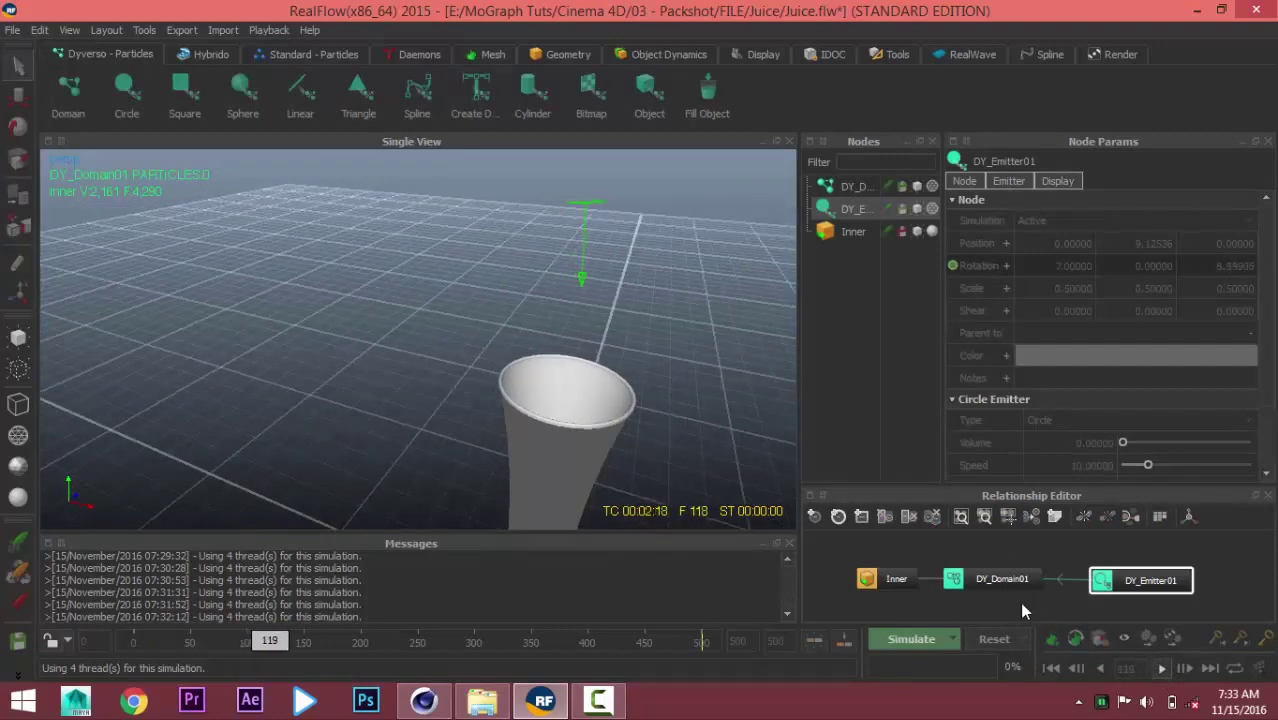
click(1160, 668)
Return to frame 0, zoom out, and show the Daemons shelf.
click(1051, 668)
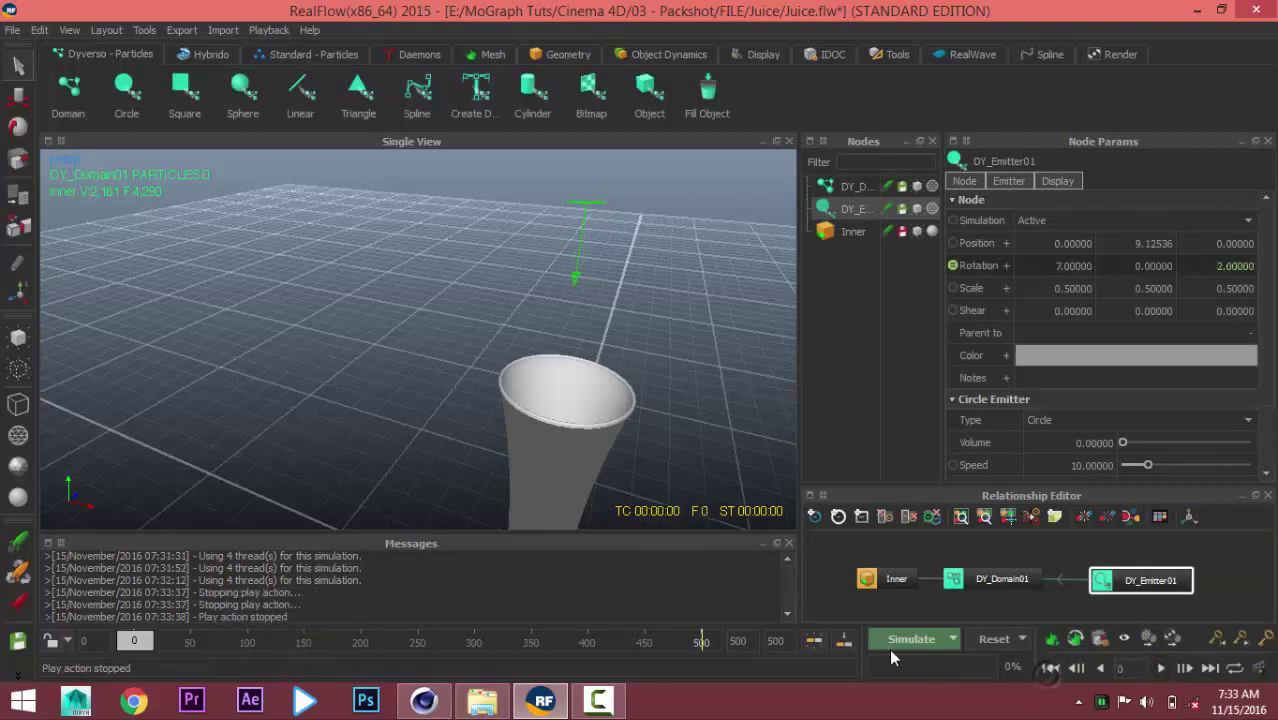
alt+right_drag(626, 426, 574, 326)
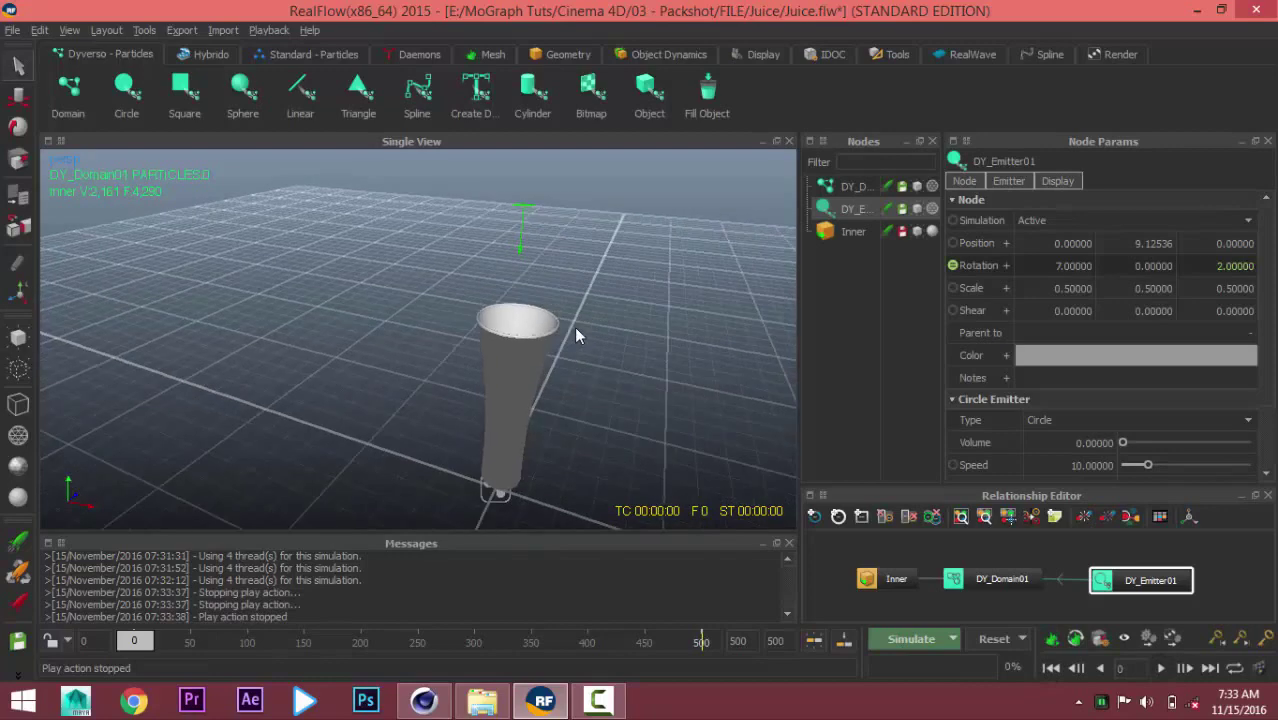
click(414, 54)
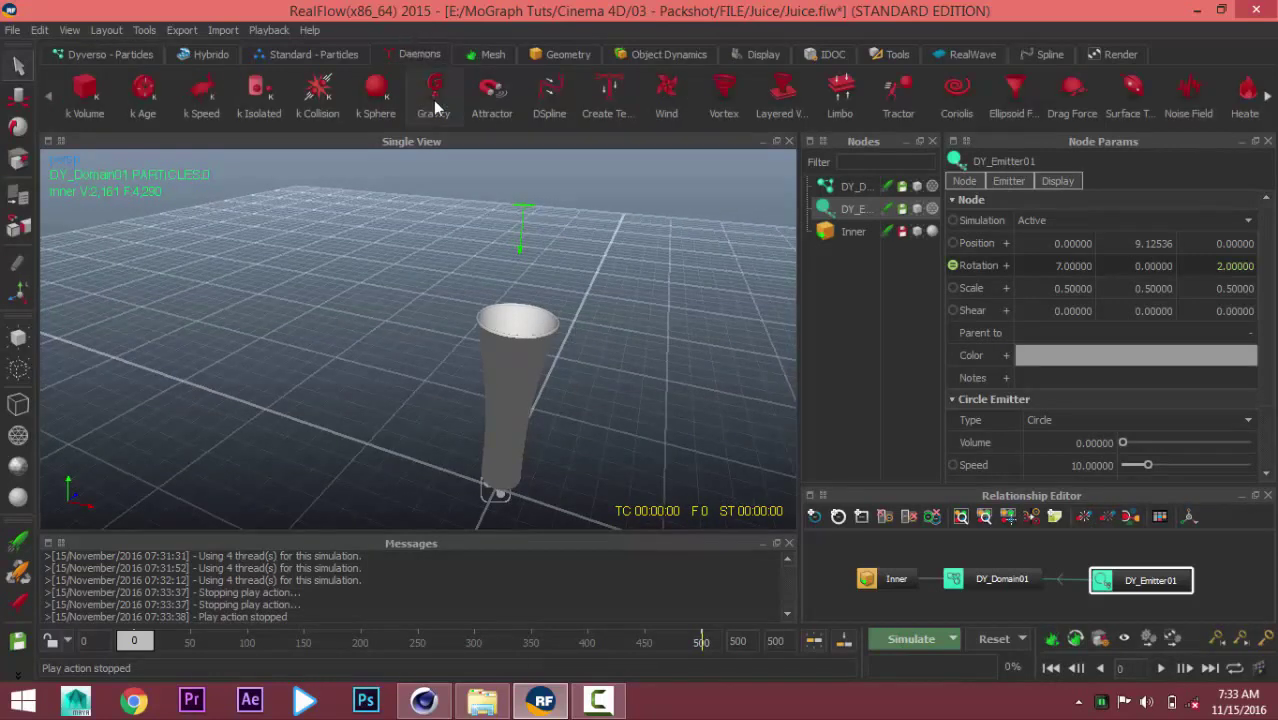
Add Gravity and k Volume daemons to the scene.
click(433, 90)
scroll(990, 597, down, 2)
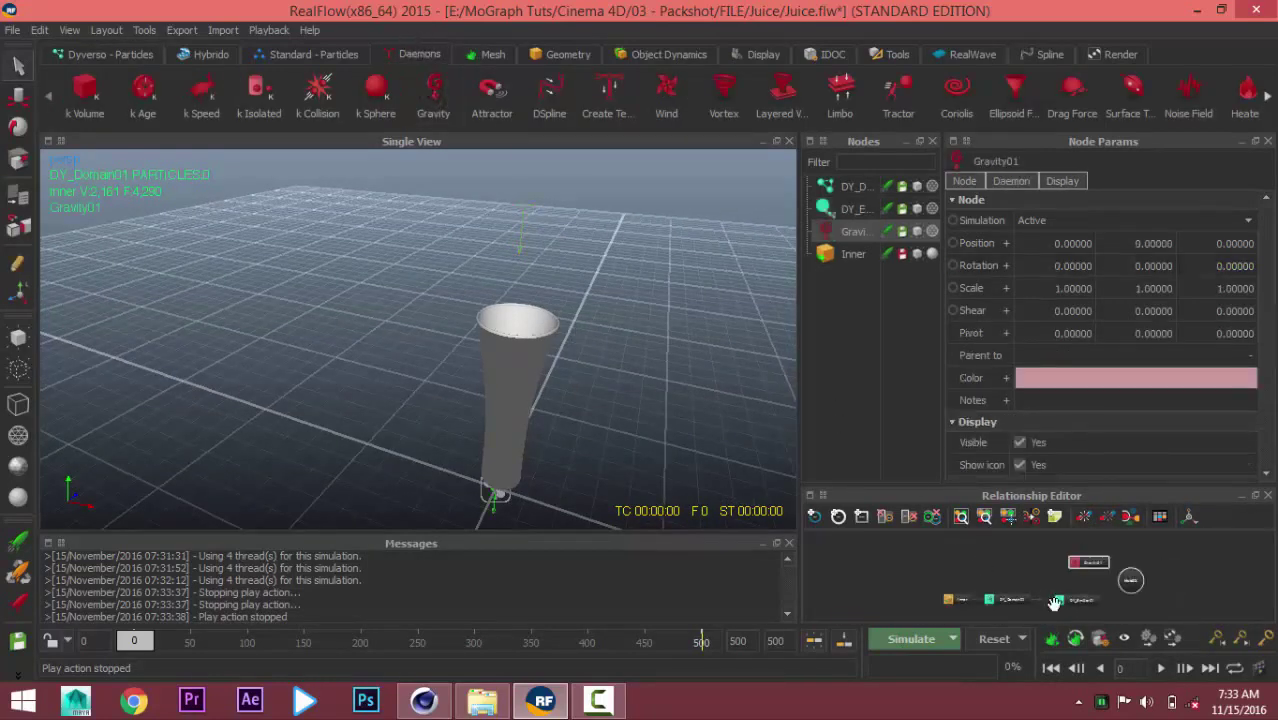
click(107, 107)
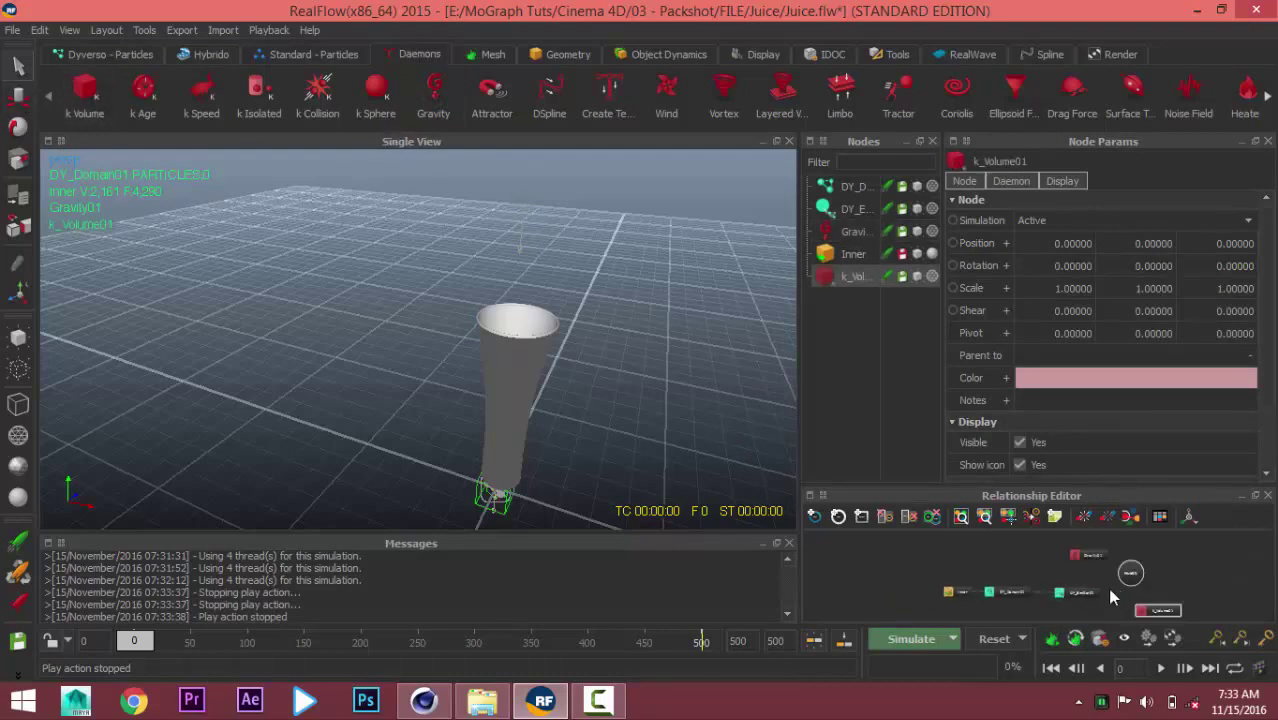
Arrange the k_Volume01 and Gravity01 nodes side by side in the relationship graph.
drag(1112, 597, 985, 562)
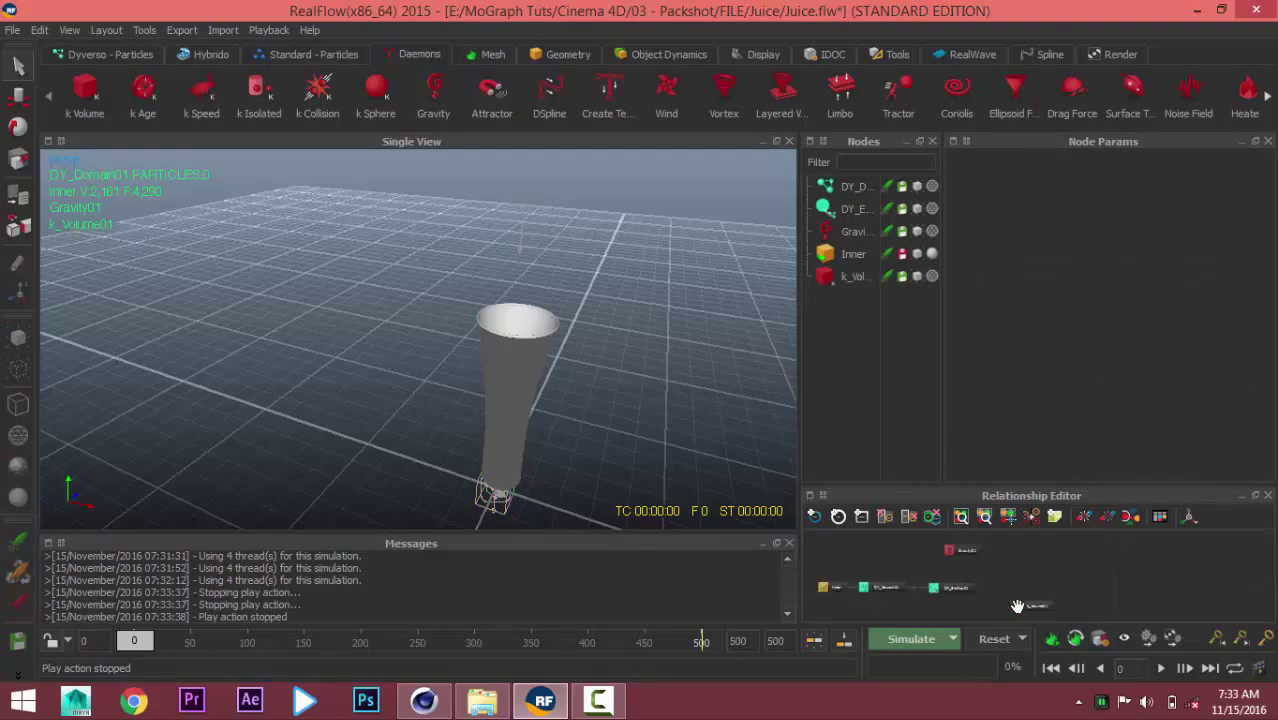
click(1030, 605)
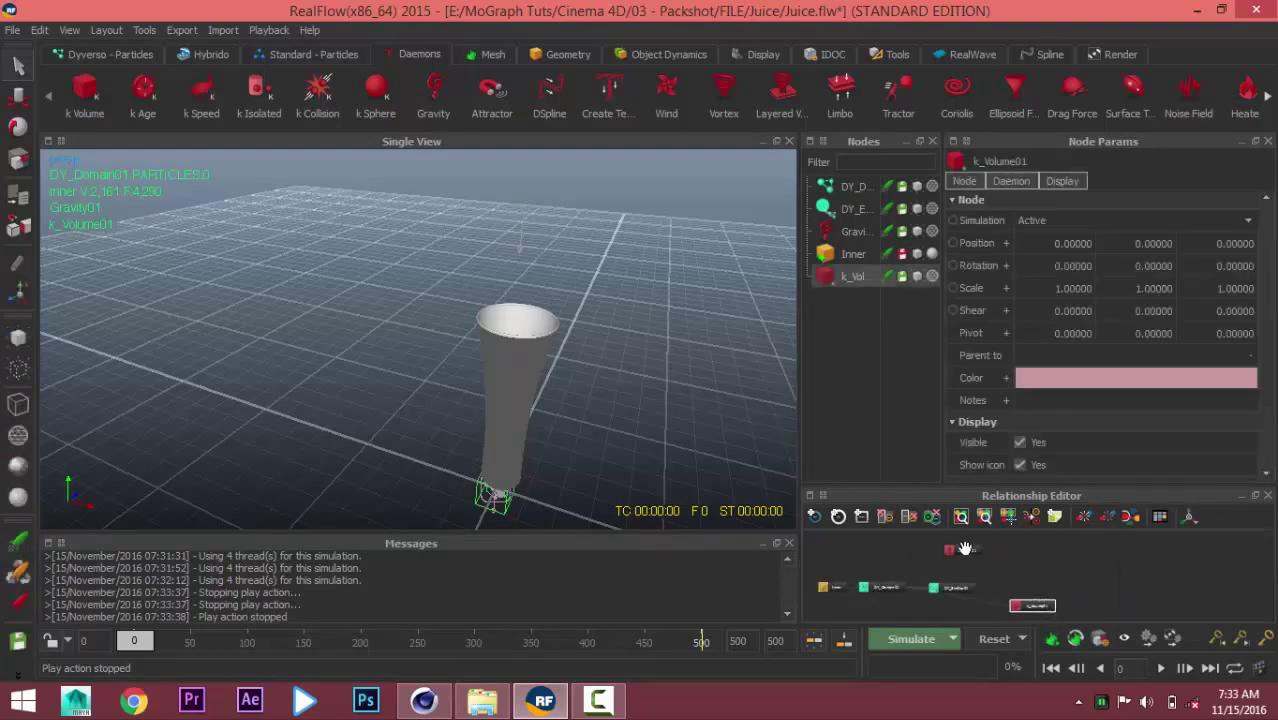
click(963, 549)
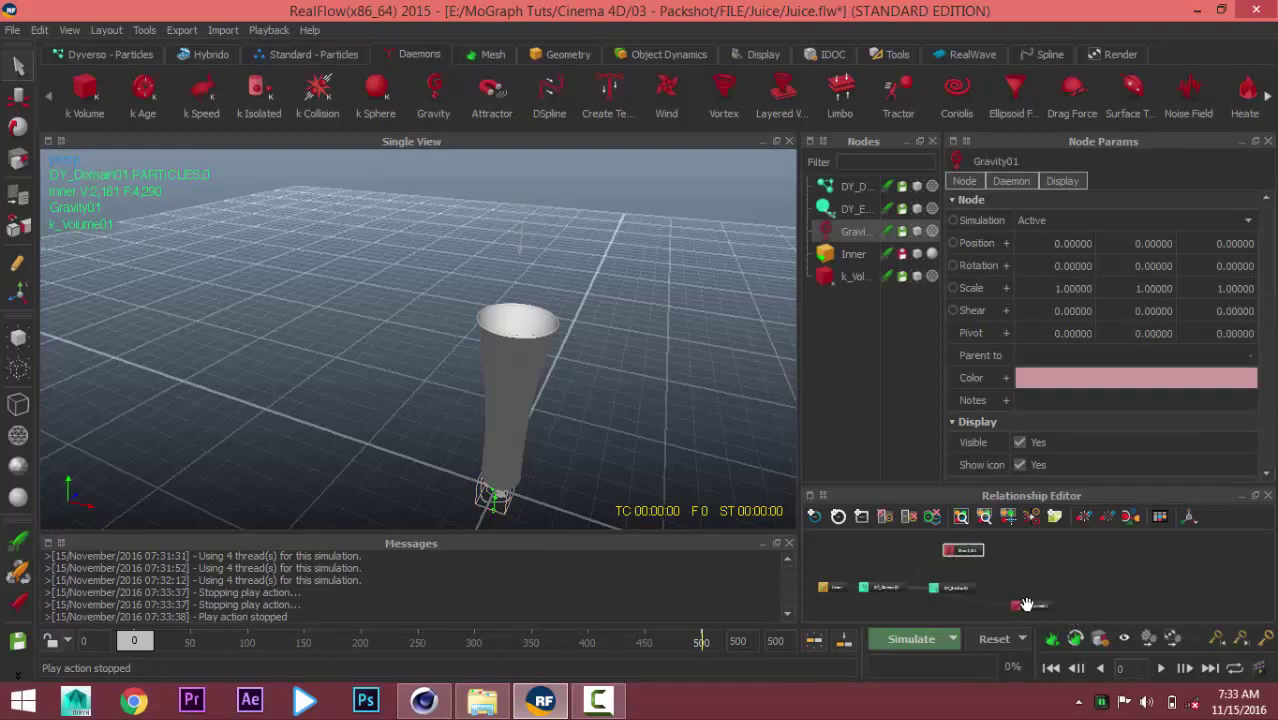
drag(1026, 604, 876, 612)
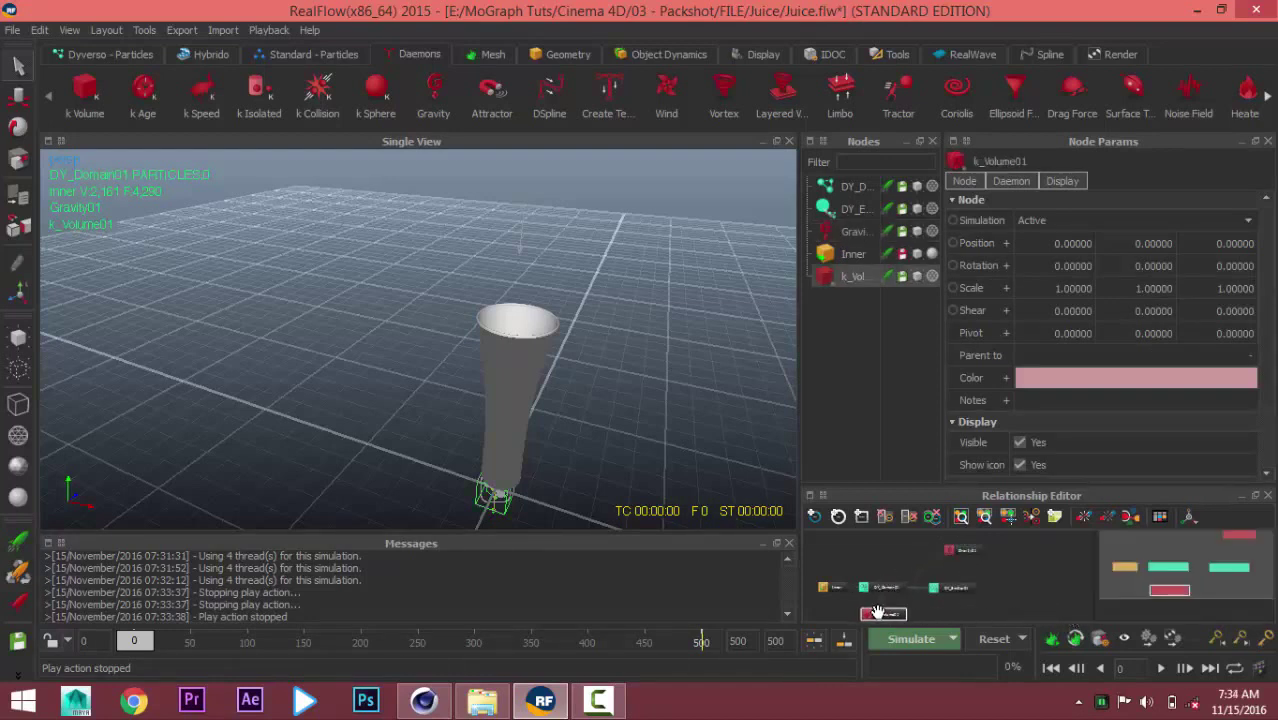
drag(950, 549, 875, 559)
scroll(882, 595, up, 3)
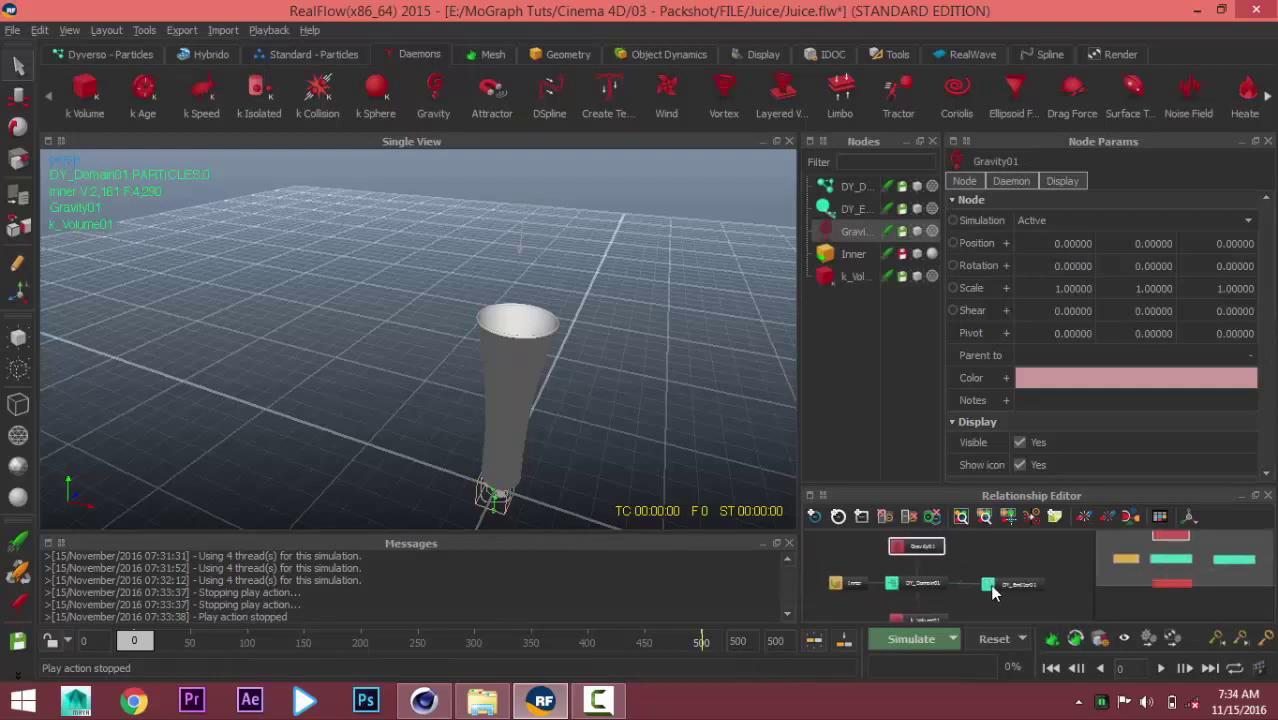
scroll(966, 590, down, 3)
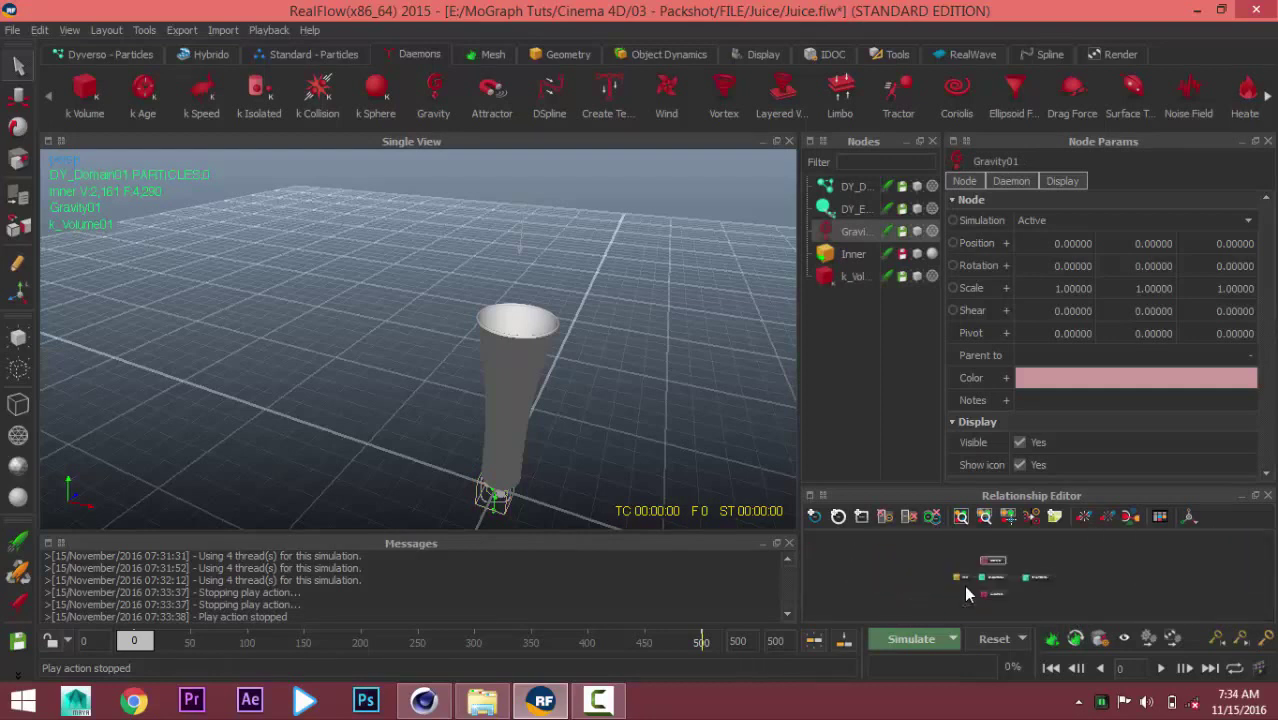
scroll(966, 590, up, 1)
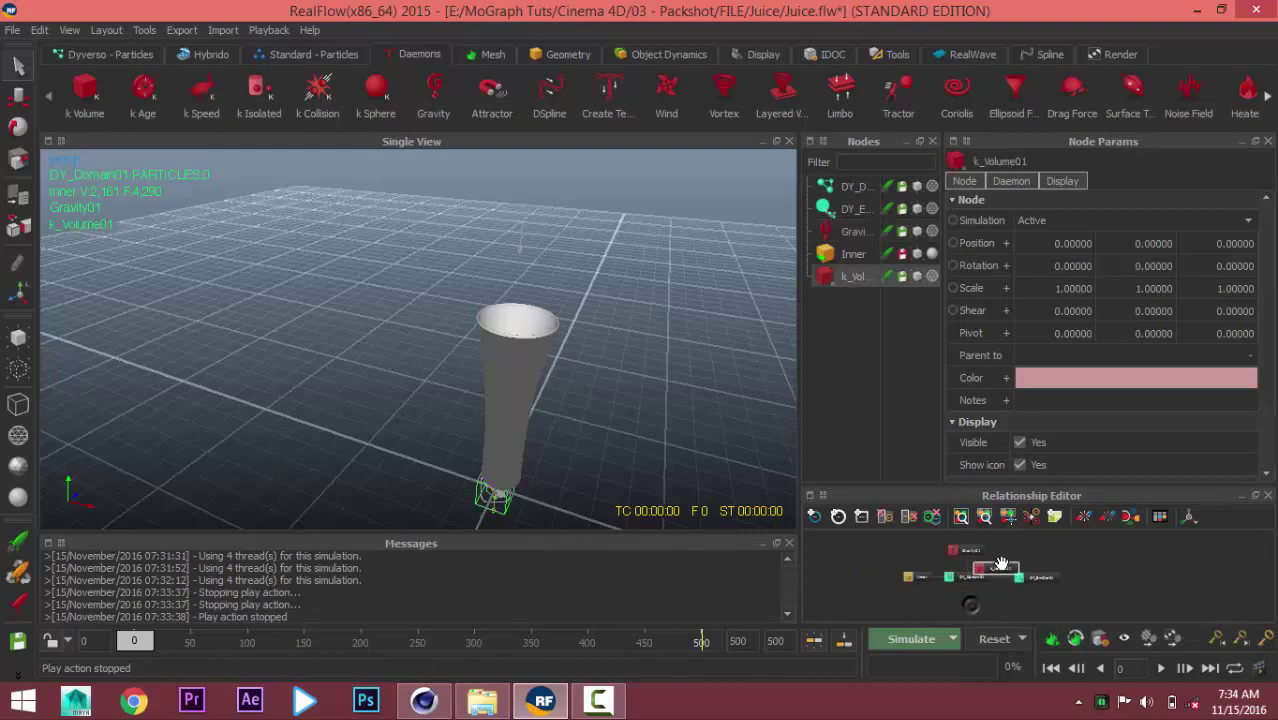
drag(953, 604, 1015, 553)
Pan the relationship graph and orbit the viewport to see the glass upright.
scroll(1015, 556, up, 1)
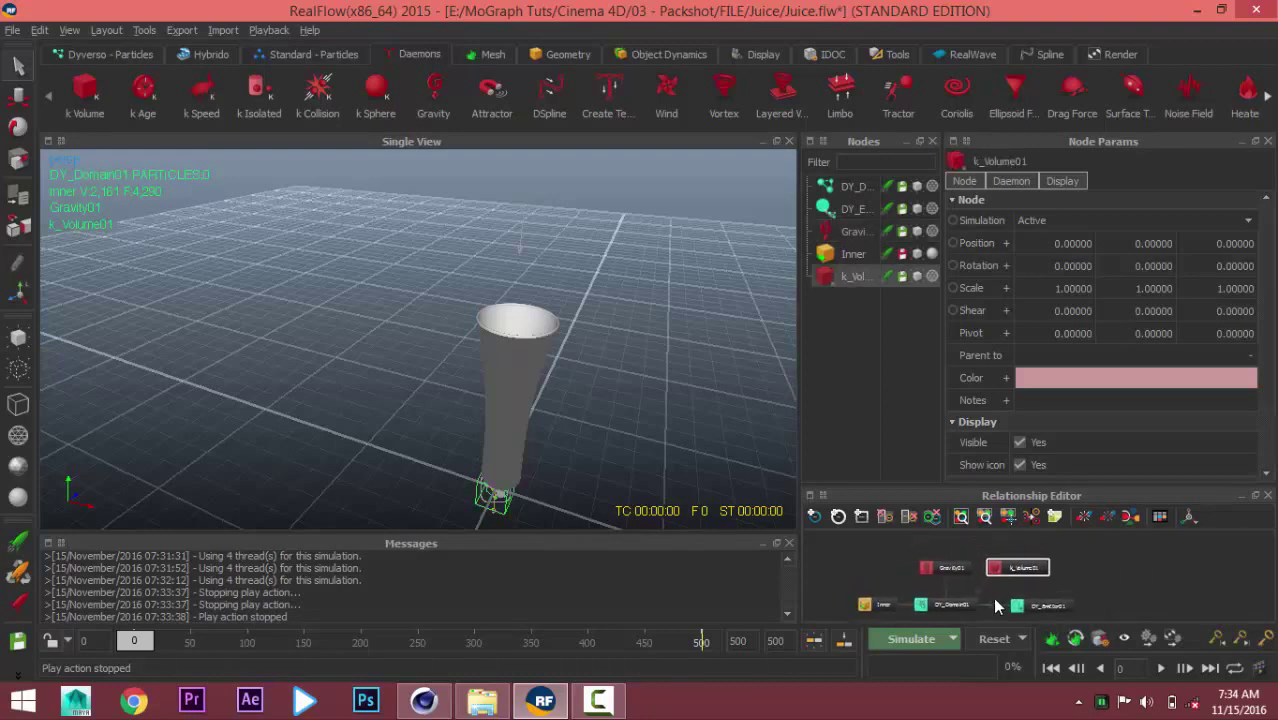
scroll(992, 597, up, 1)
scroll(1008, 596, up, 1)
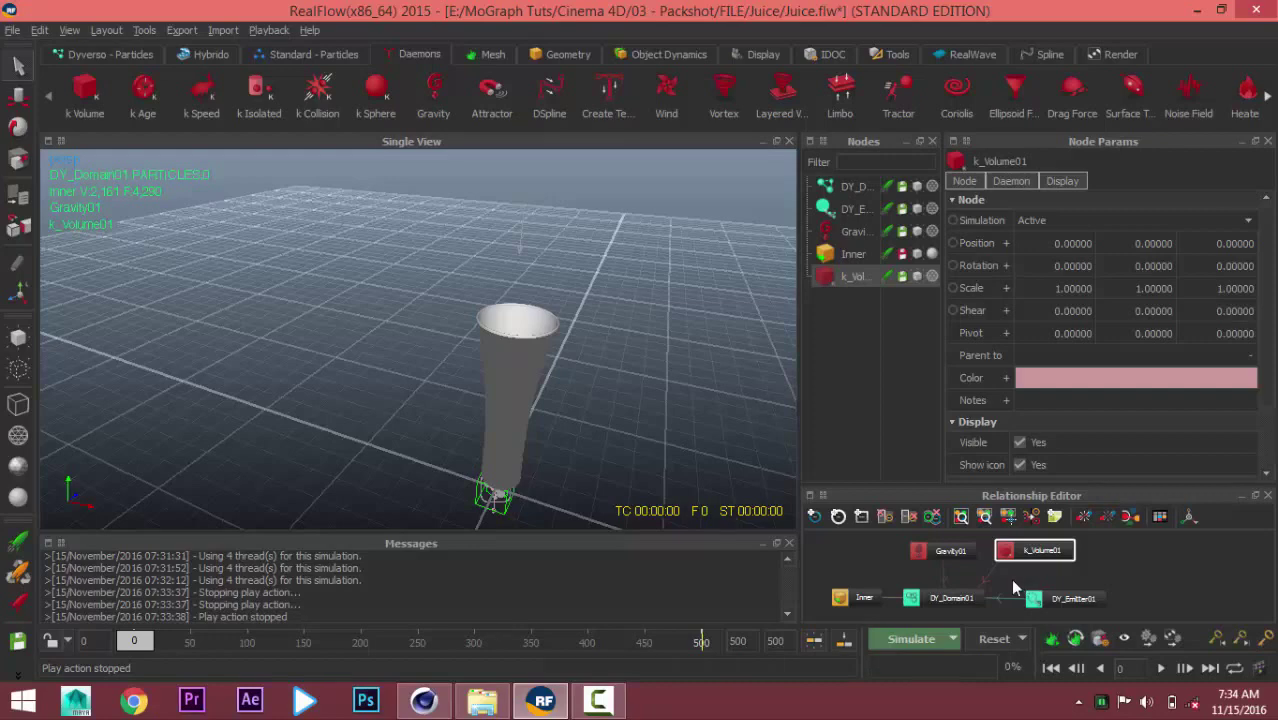
middle_drag(1012, 588, 1047, 588)
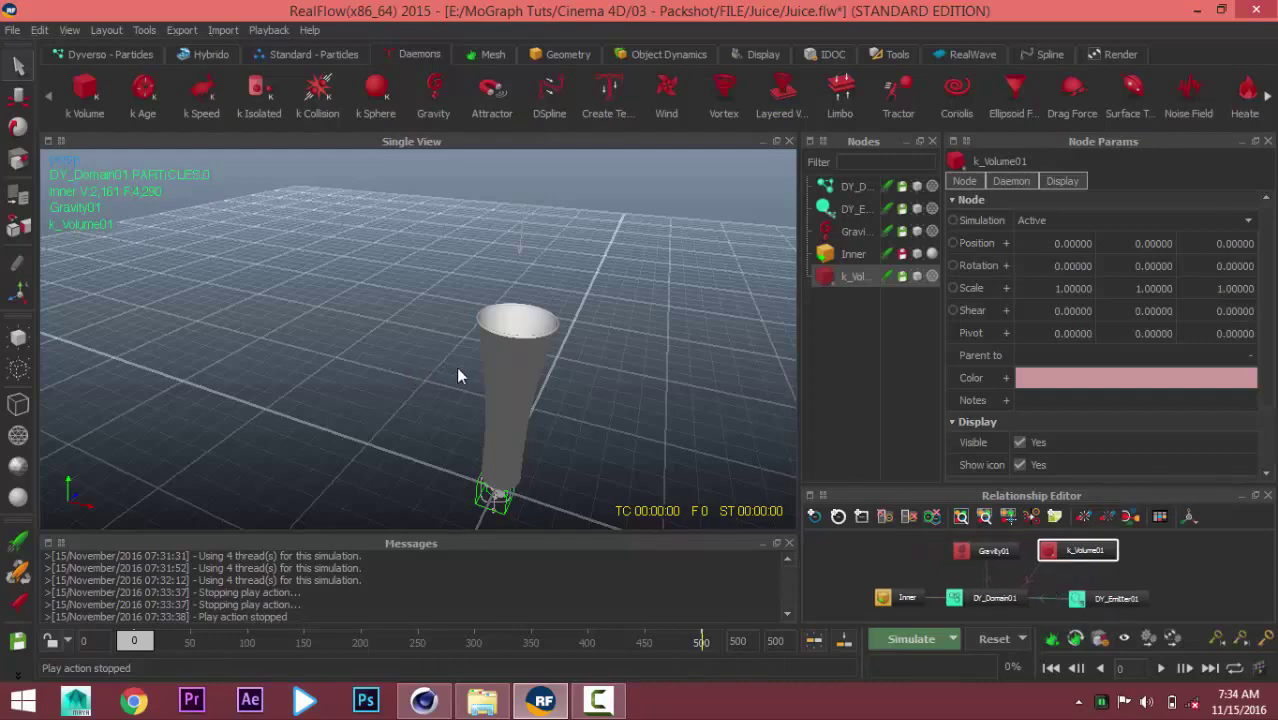
middle_drag(533, 383, 586, 396)
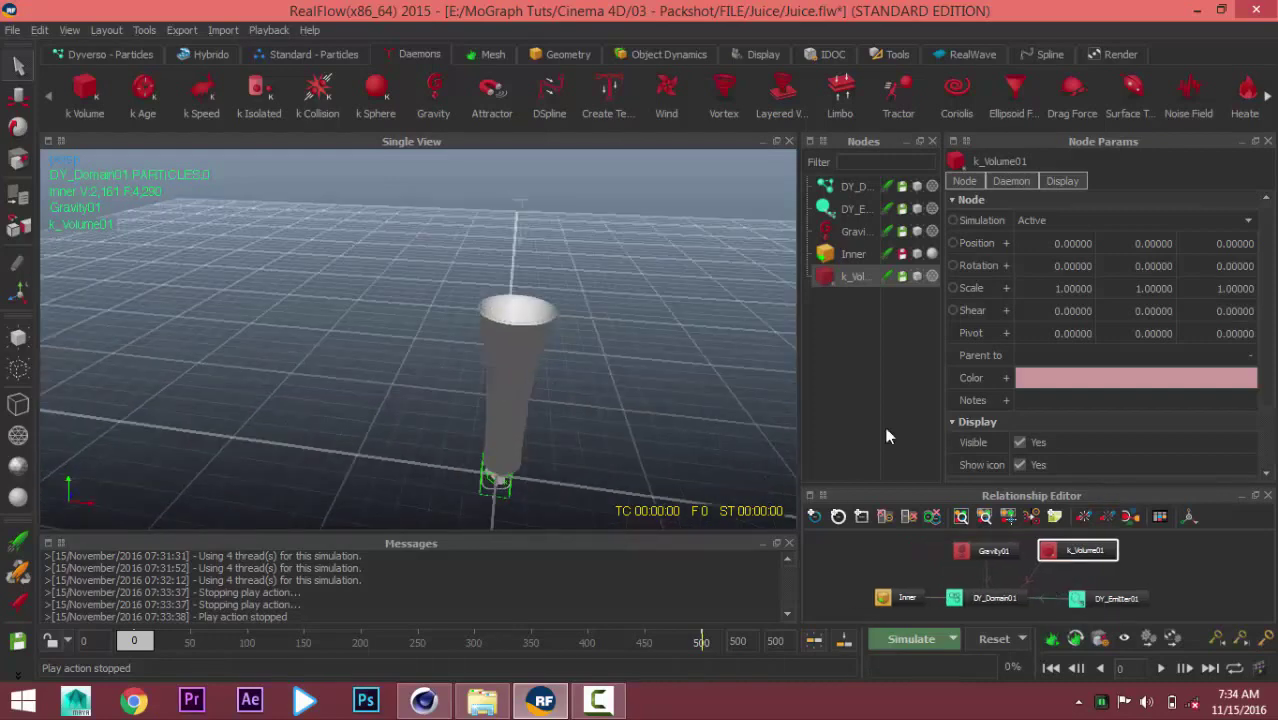
Stretch the k_Volume01 box along X and Z in top view.
click(19, 159)
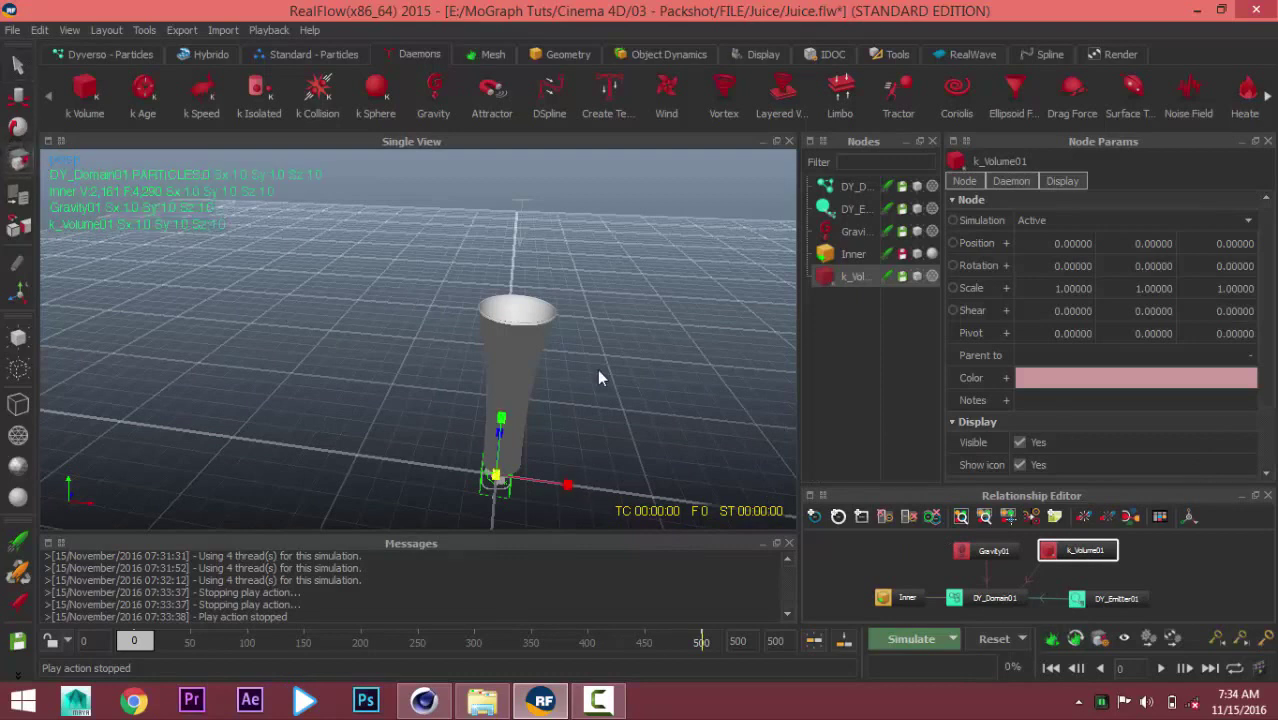
key(1)
drag(469, 341, 577, 348)
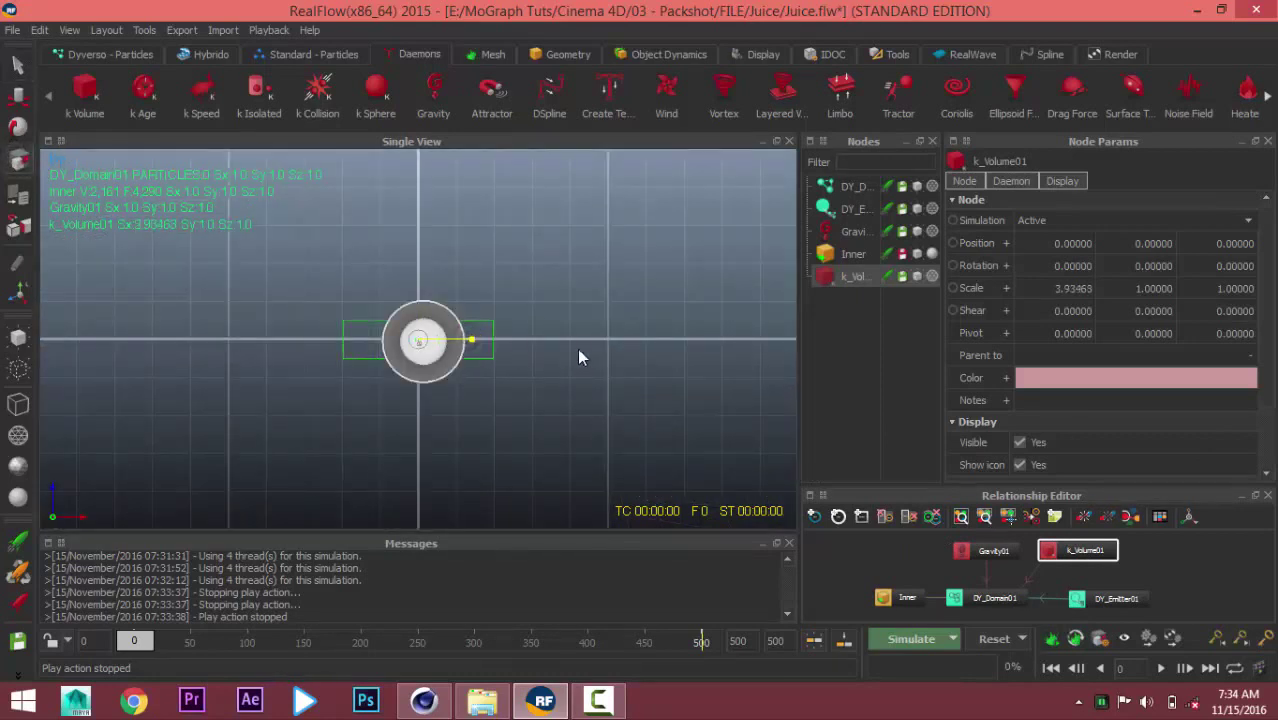
drag(419, 288, 422, 212)
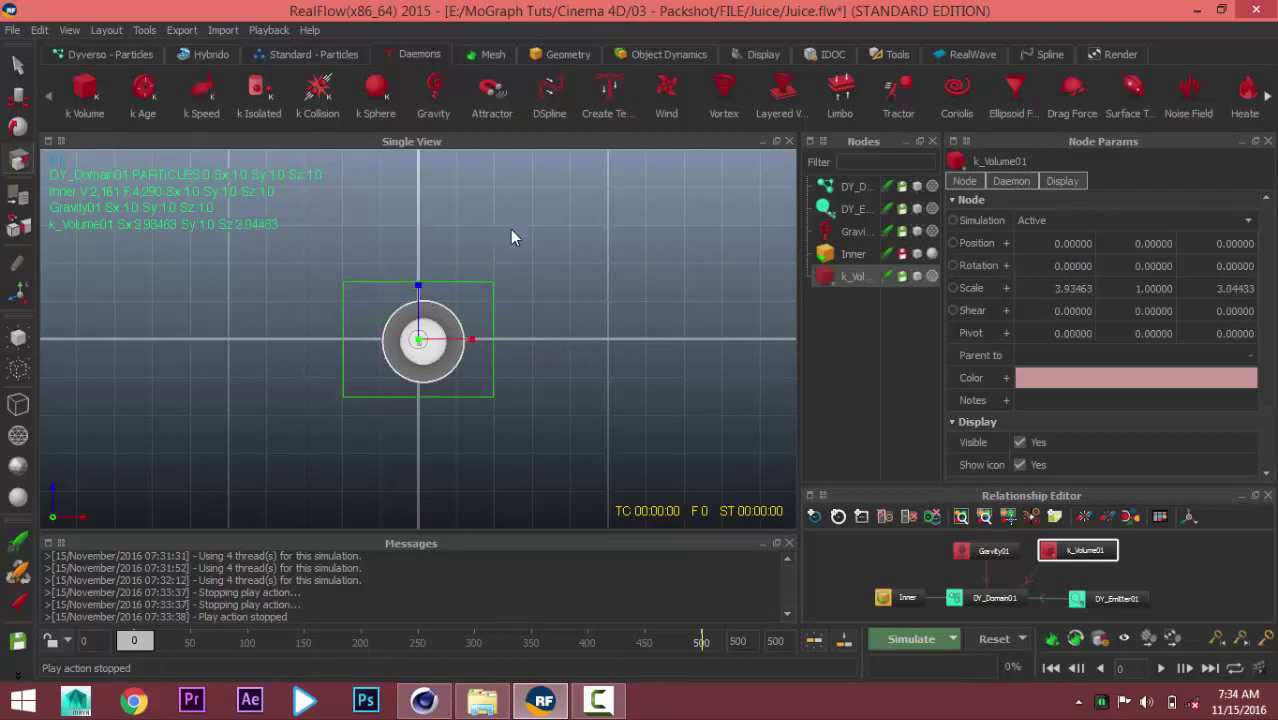
drag(419, 286, 421, 270)
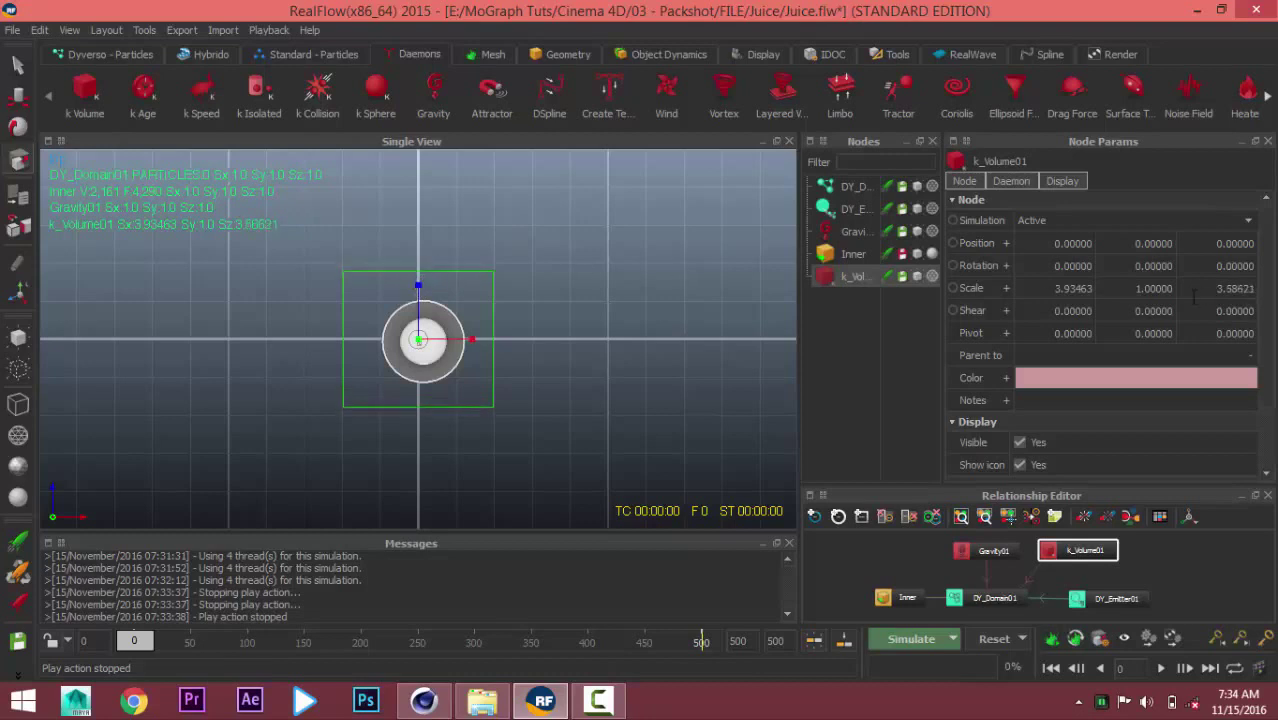
Set k_Volume01's Scale X and Scale Z to exactly 4.
double_click(1065, 288)
text(4)
key(Return)
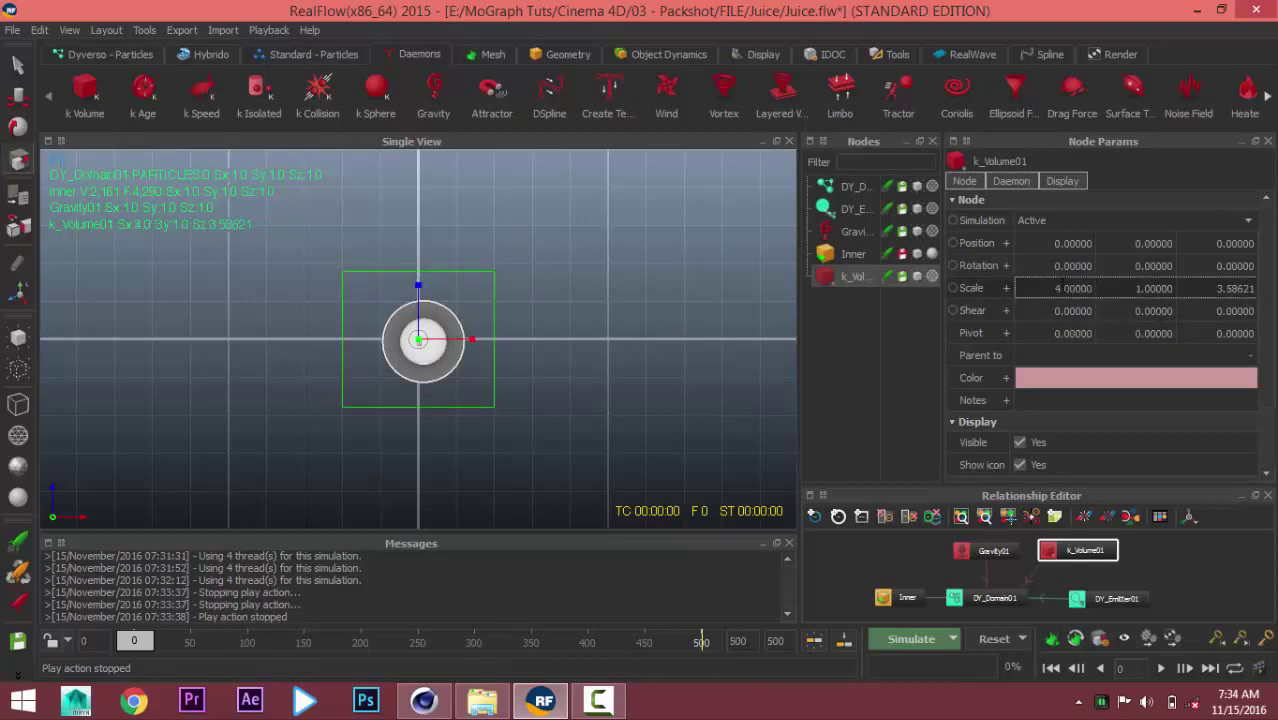
double_click(1238, 288)
text(4)
key(Return)
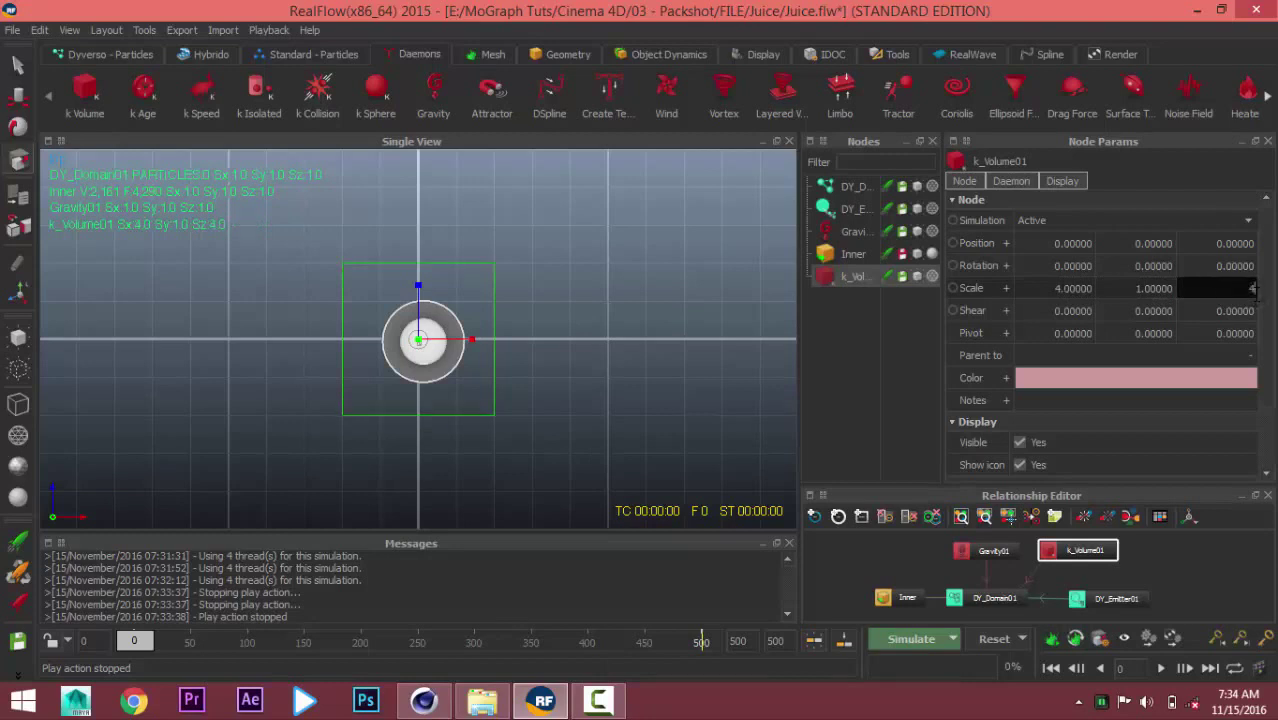
Centre the k_Volume01 box on the glass and view it from the side.
click(18, 96)
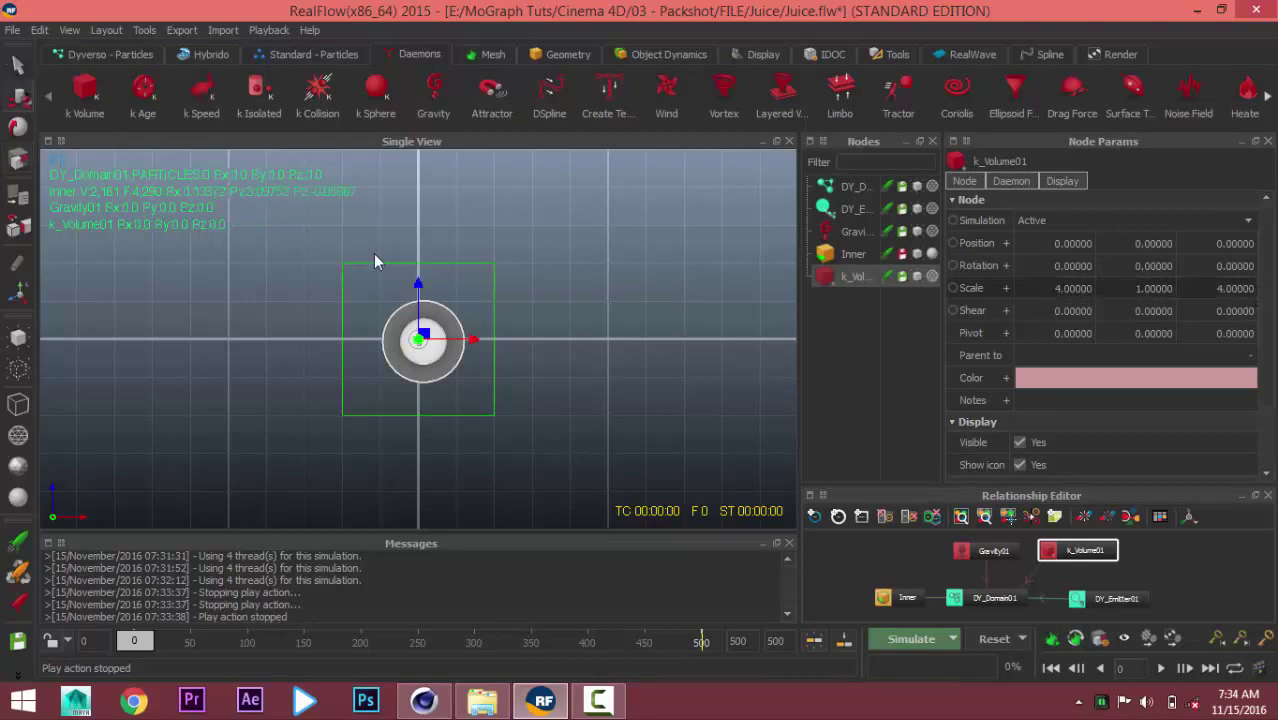
drag(436, 334, 437, 340)
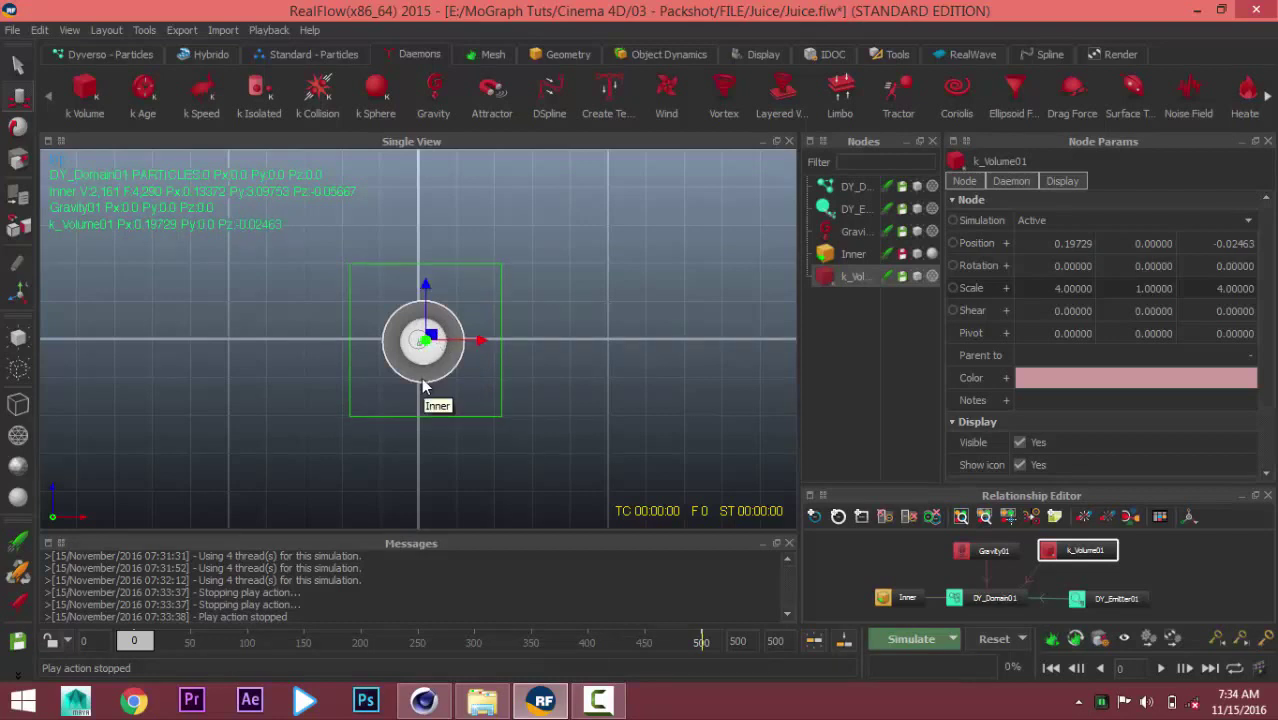
mouse_move(422, 385)
alt+mouse_down()
mouse_move(572, 444)
mouse_move(493, 385)
mouse_move(353, 92)
alt+mouse_up()
Stretch the box to Y scale 13.61842 and lift it to Y 6.34371 over the glass.
click(18, 160)
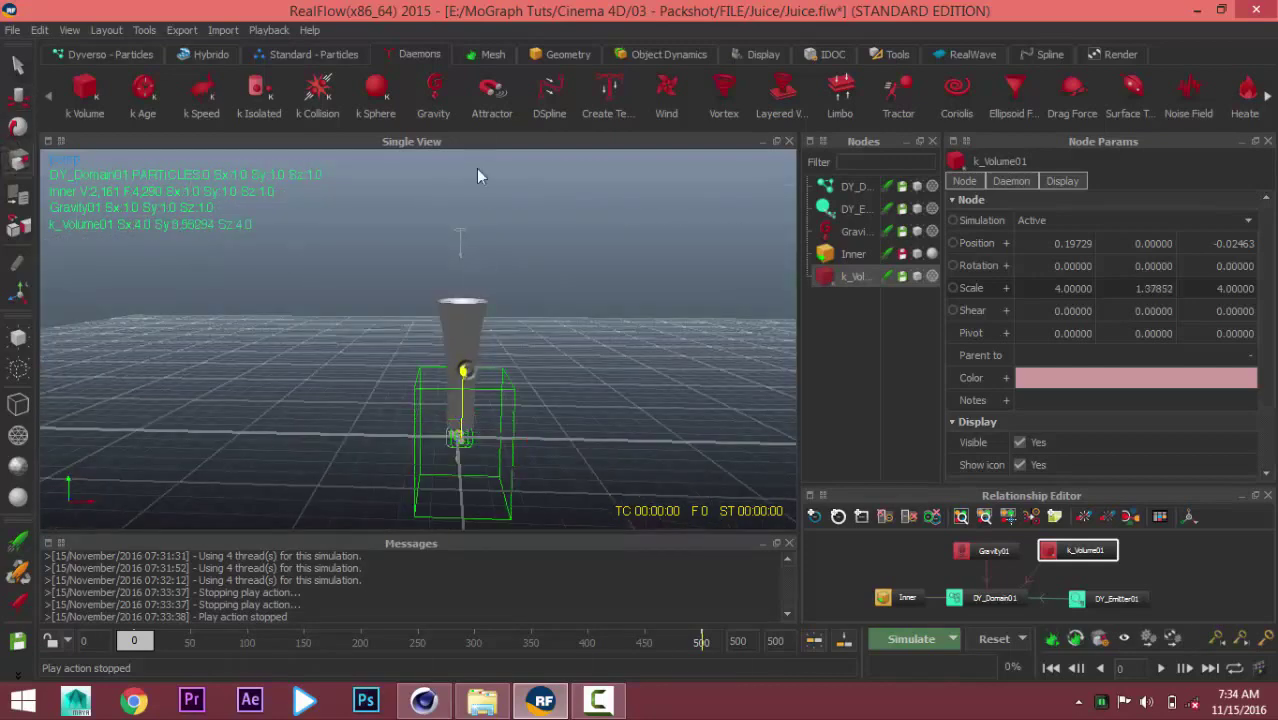
click(18, 96)
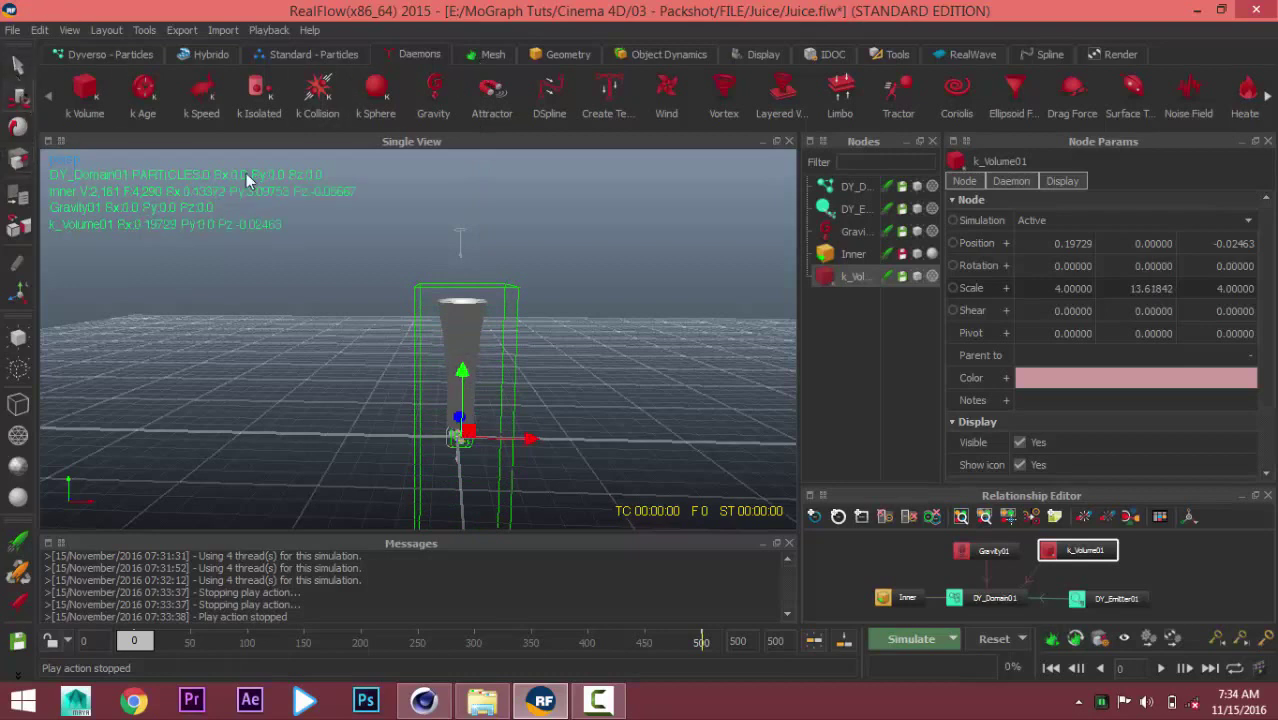
drag(462, 374, 462, 203)
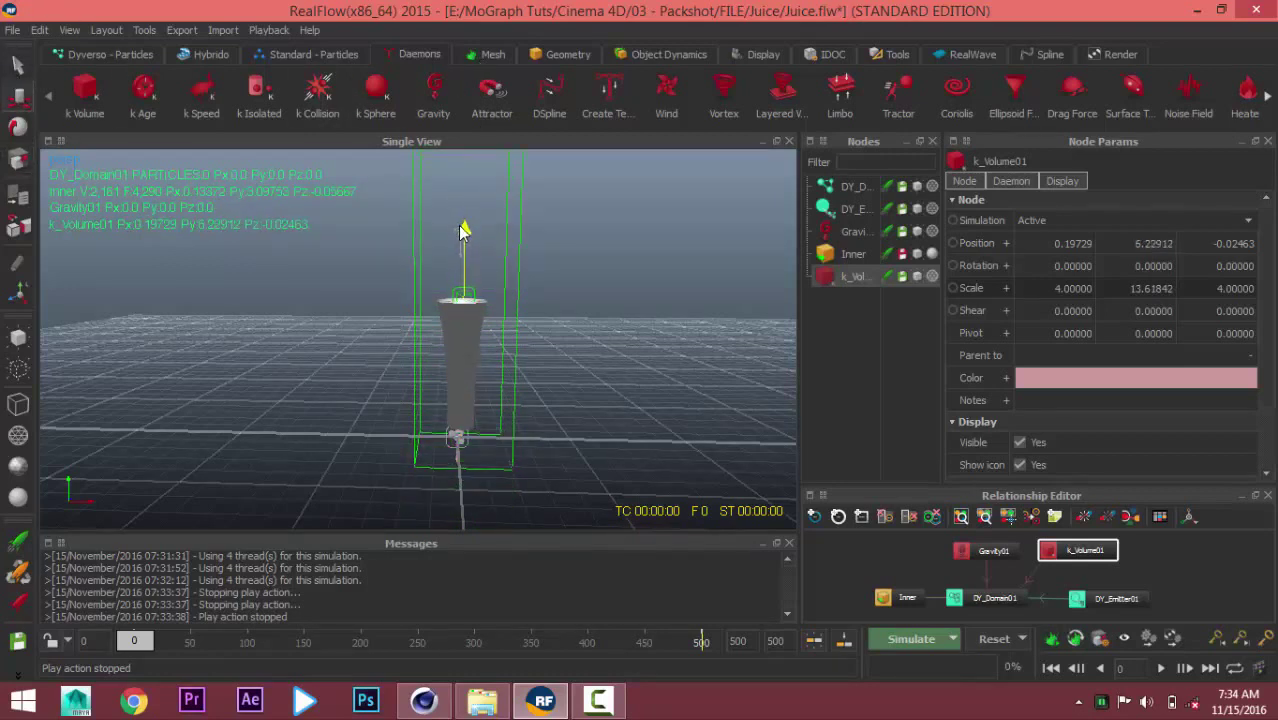
mouse_move(483, 300)
alt+mouse_down()
mouse_move(472, 258)
mouse_move(466, 348)
alt+mouse_up()
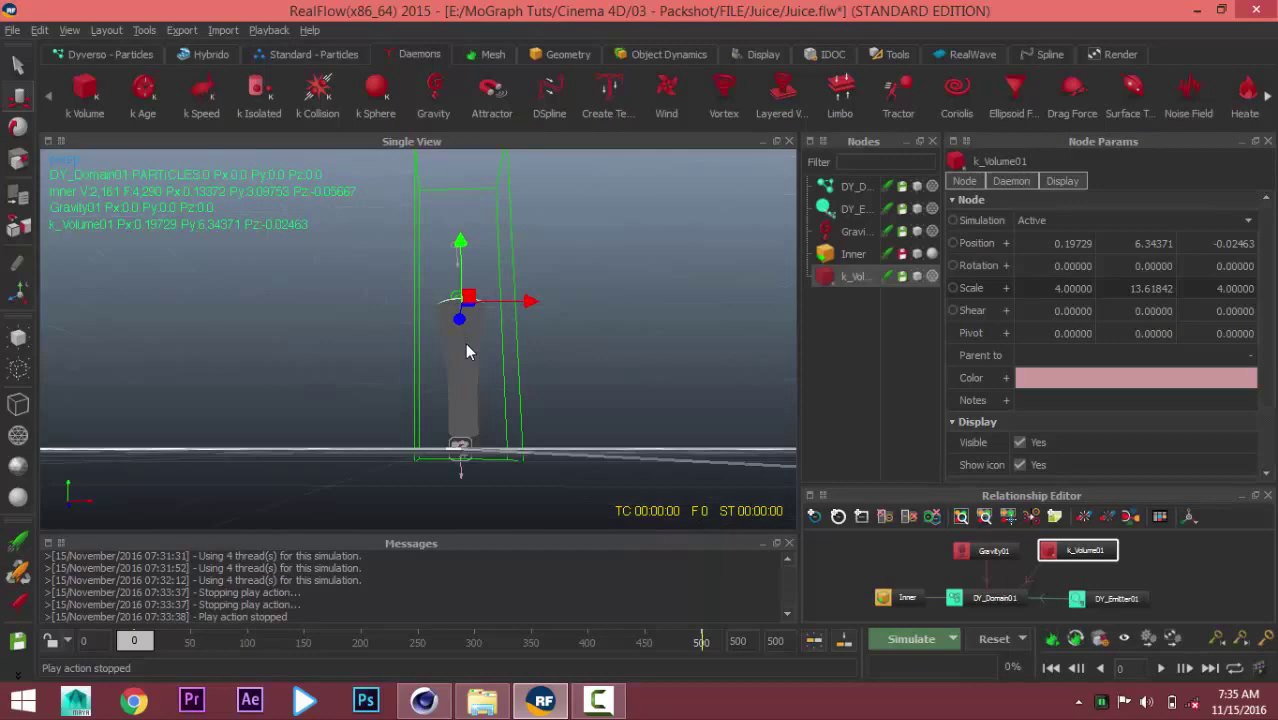
mouse_move(465, 350)
alt+mouse_down()
mouse_move(482, 374)
mouse_move(486, 336)
mouse_move(520, 364)
mouse_move(505, 383)
alt+mouse_up()
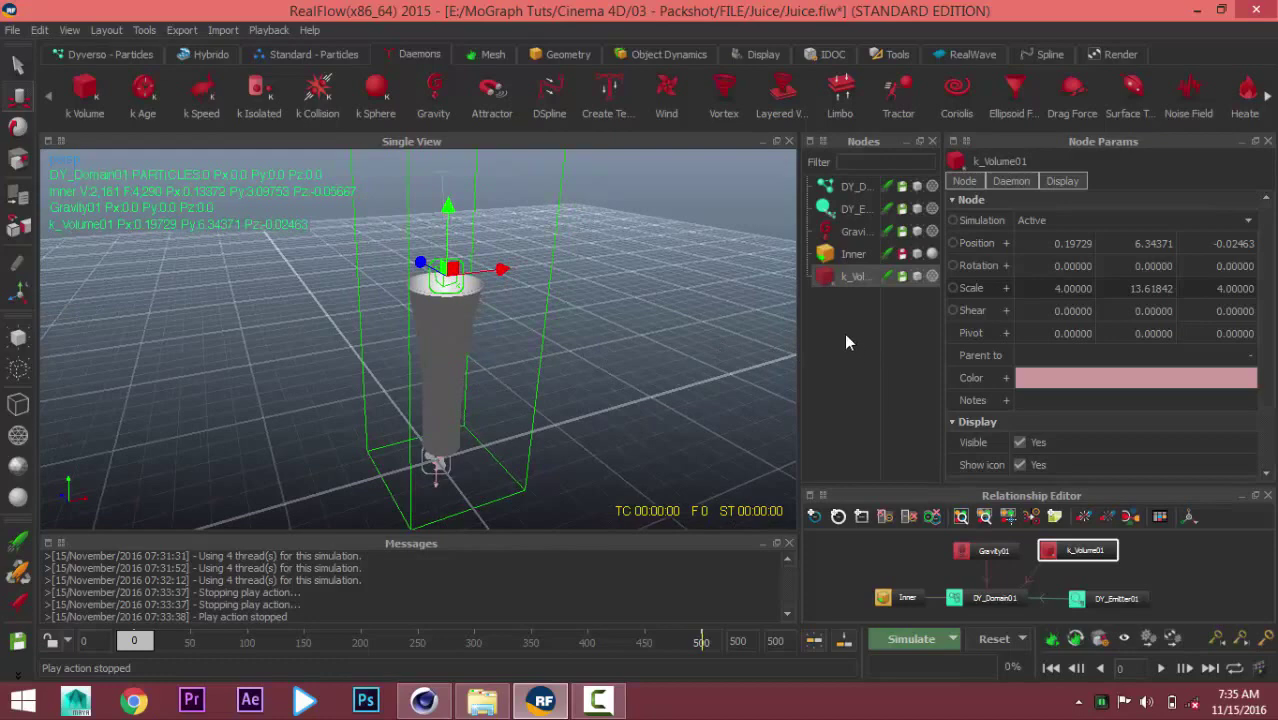
scroll(462, 328, up, 2)
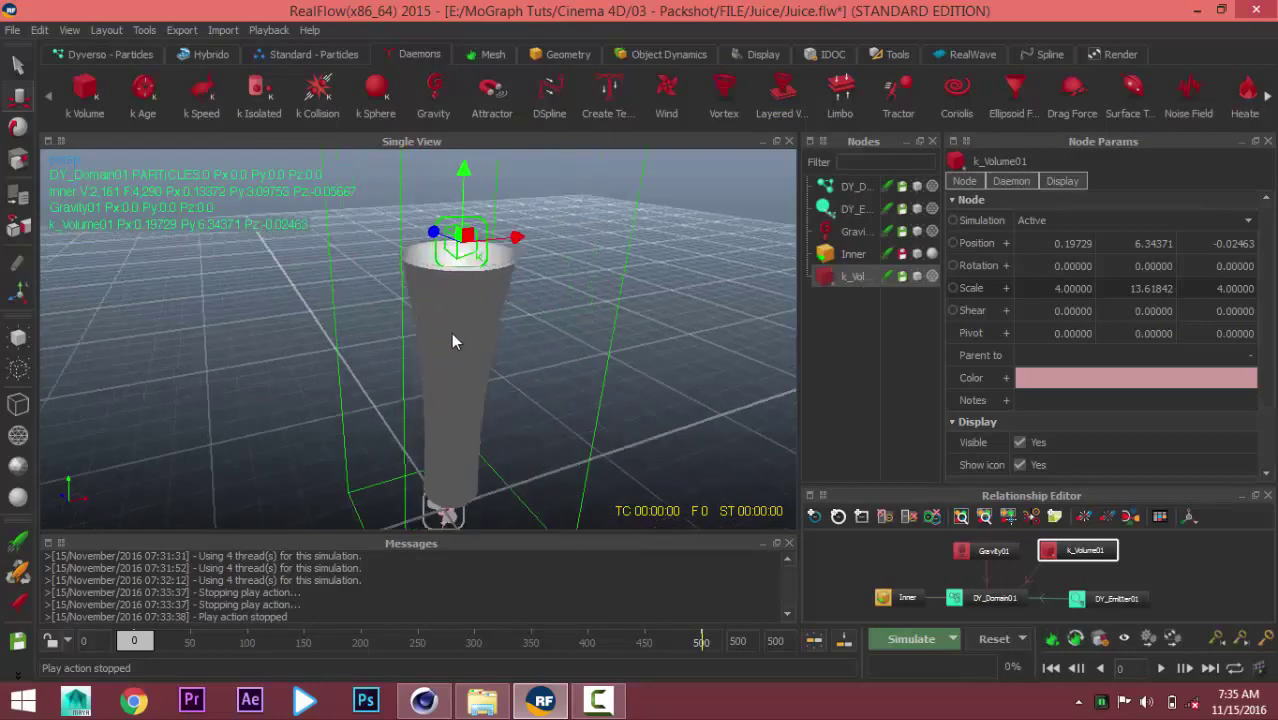
mouse_move(454, 337)
alt+mouse_down()
mouse_move(559, 376)
mouse_move(308, 165)
alt+mouse_up()
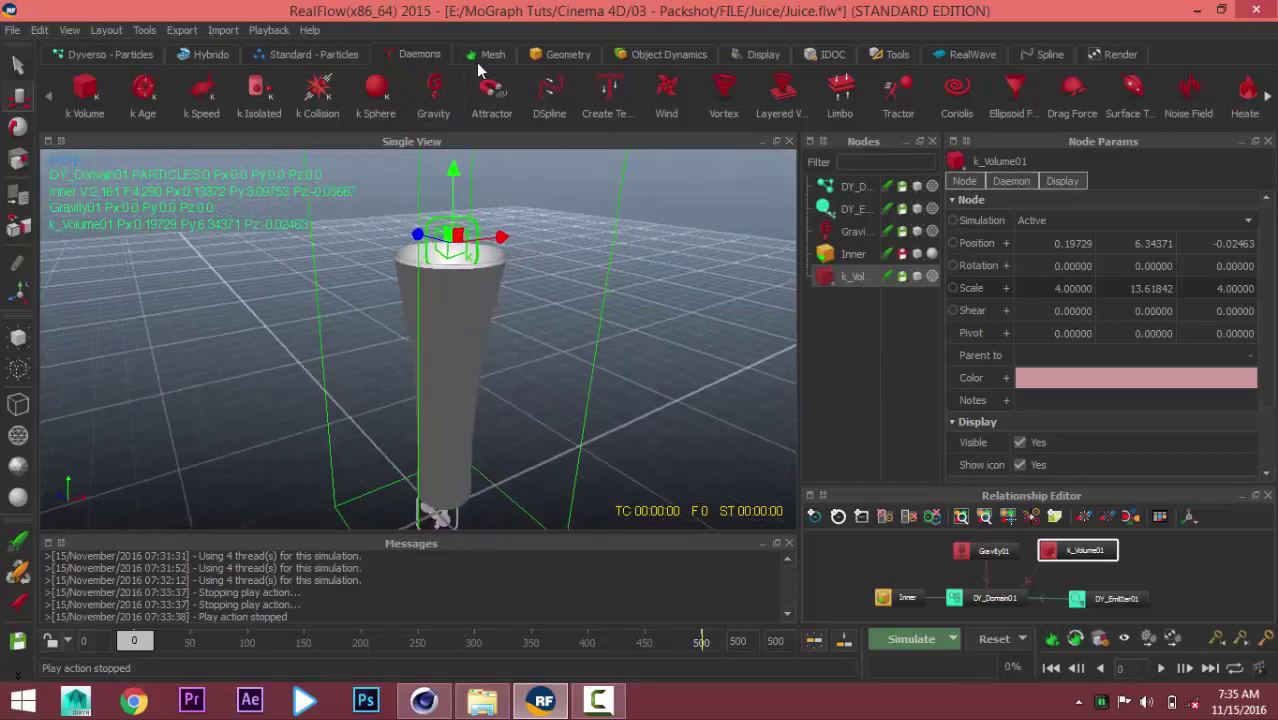
Add a ParticleMesh01 particle mesh node and show its settings.
click(480, 56)
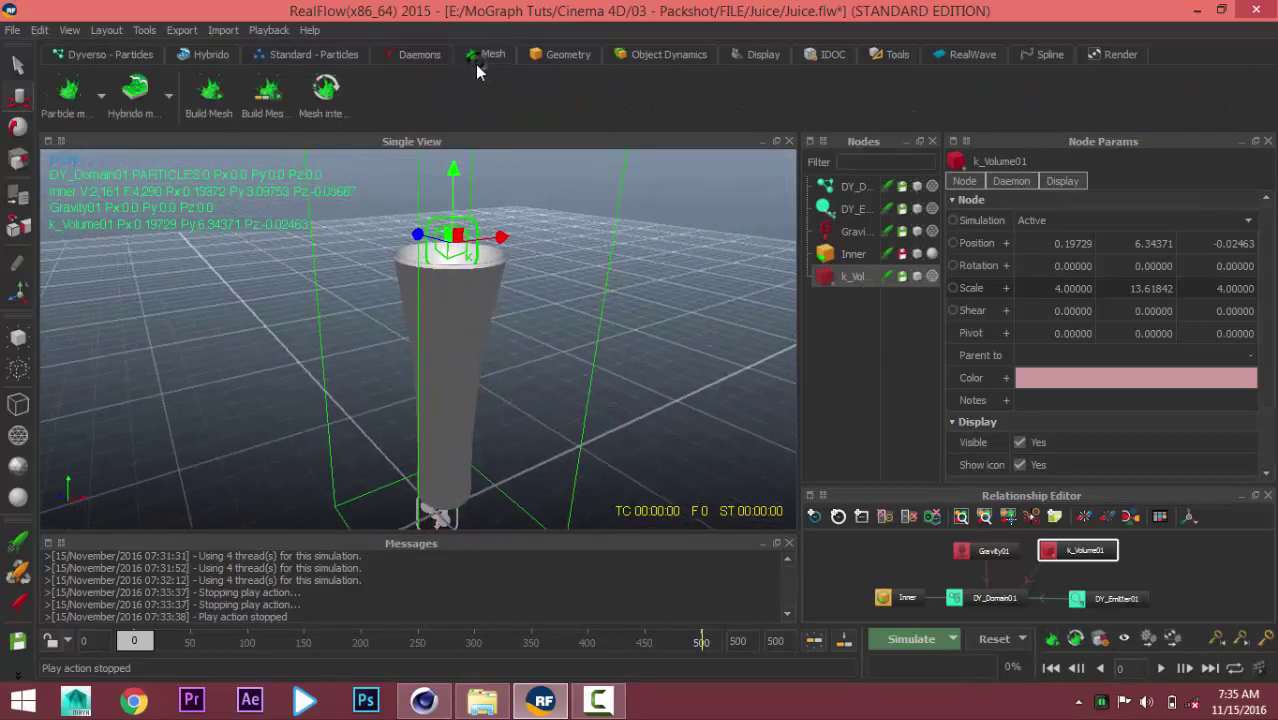
click(65, 110)
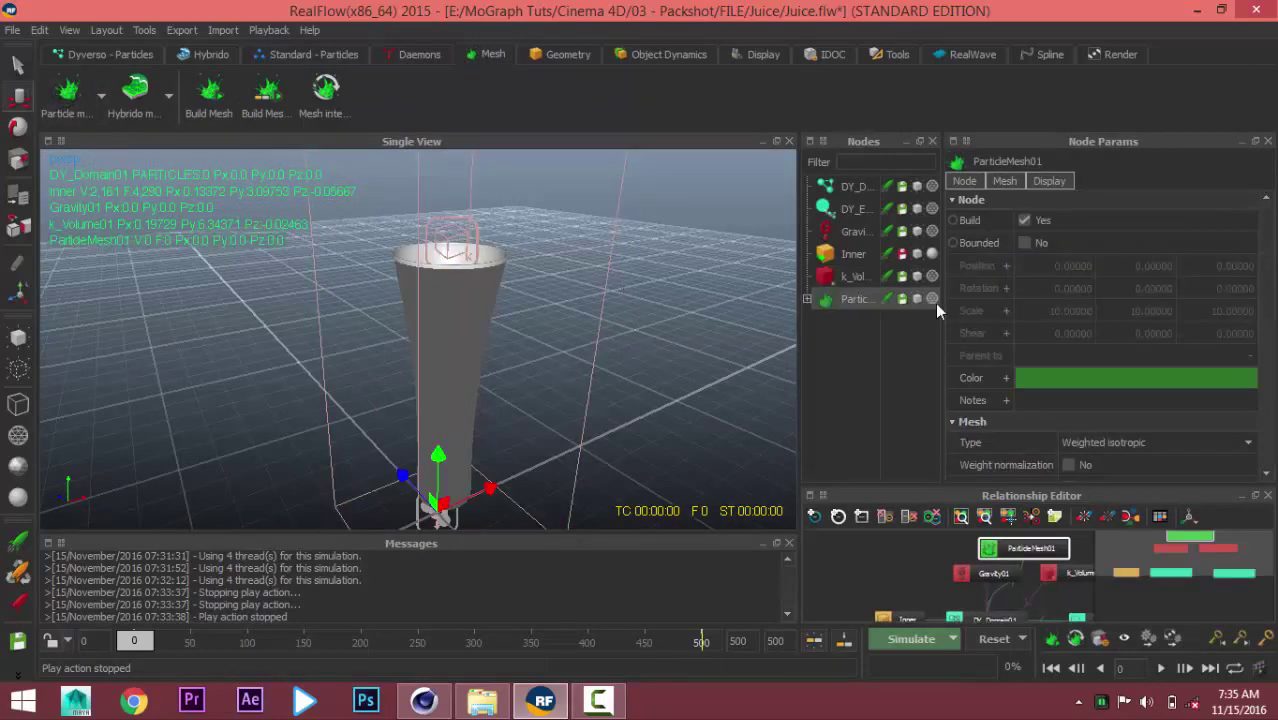
click(843, 306)
scroll(972, 375, down, 3)
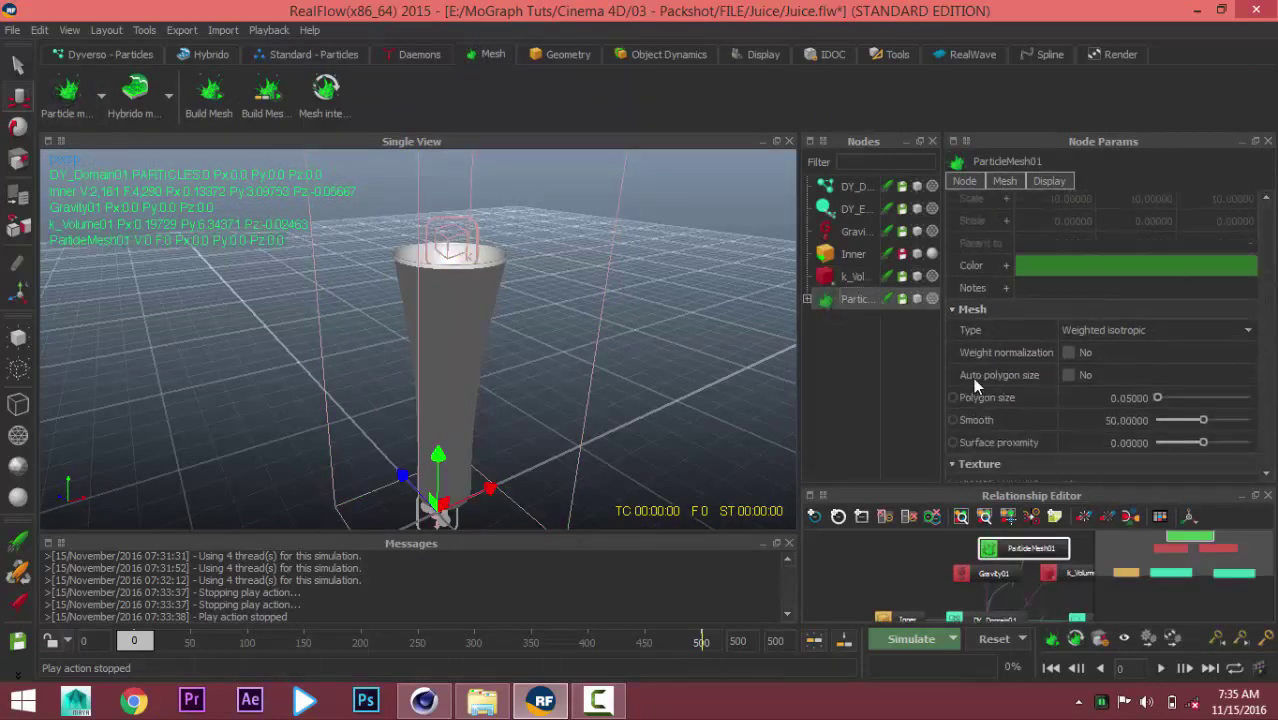
scroll(972, 377, down, 1)
mouse_move(1022, 549)
mouse_down()
mouse_move(864, 565)
mouse_move(888, 553)
mouse_up()
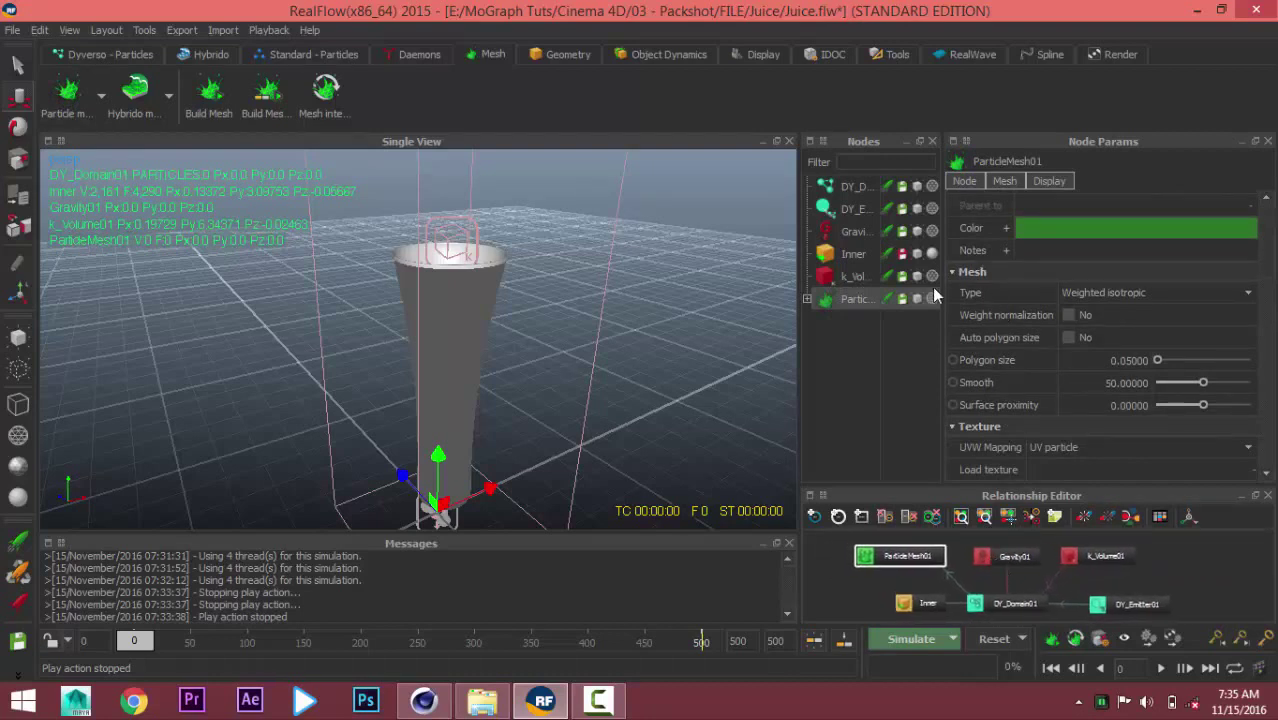
Enable mesh filtering and set Thinning to 0.02.
scroll(1000, 458, down, 1)
scroll(1002, 456, down, 2)
scroll(1006, 455, down, 2)
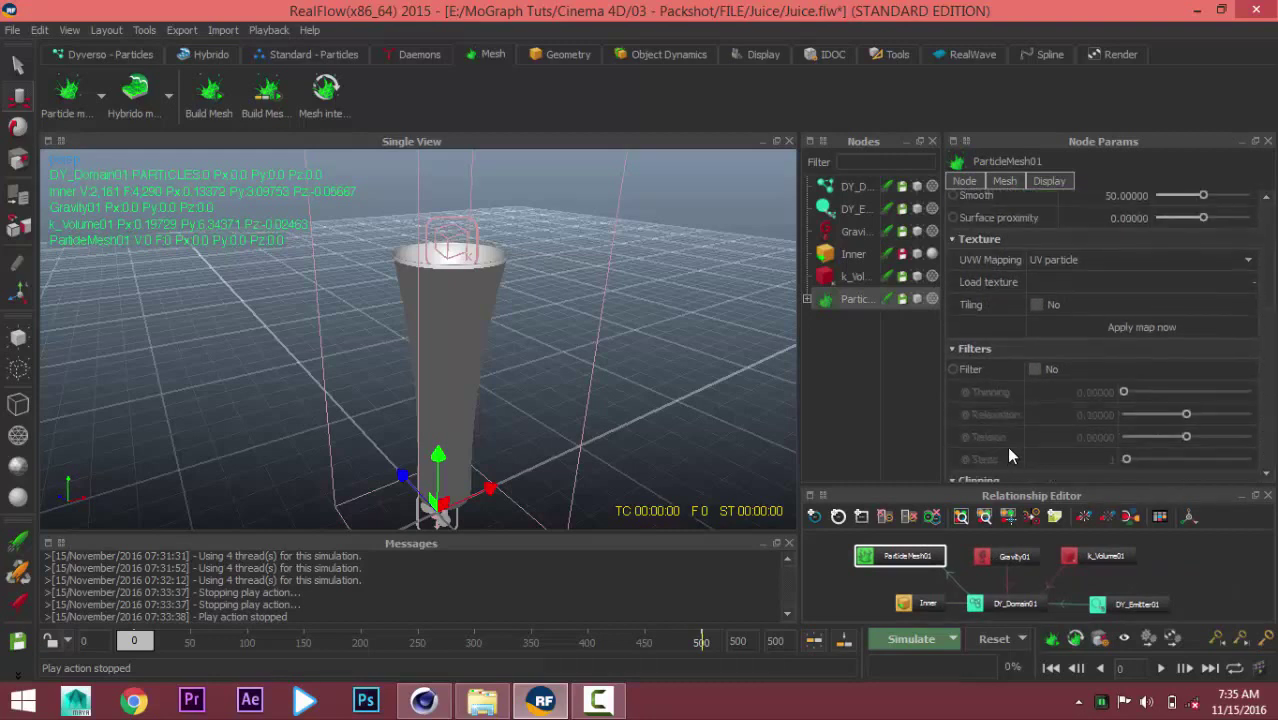
click(1035, 369)
click(1090, 392)
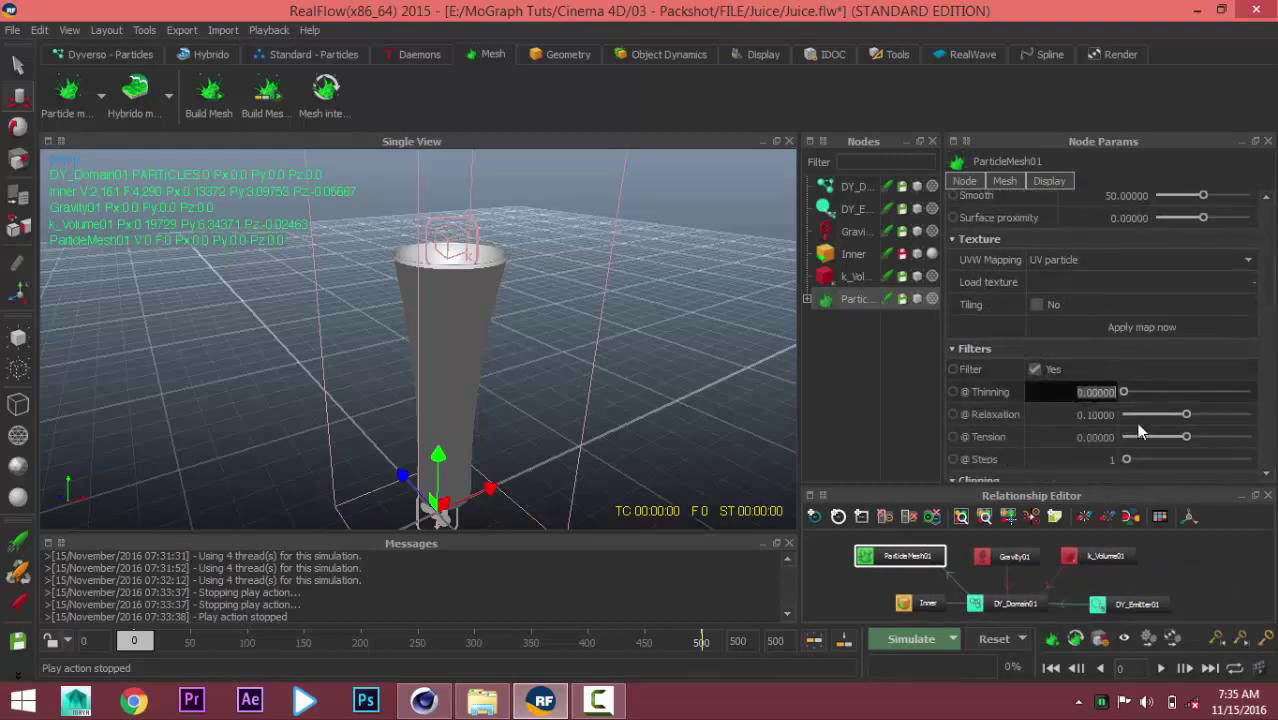
key(BackSpace)
text(2)
key(Return)
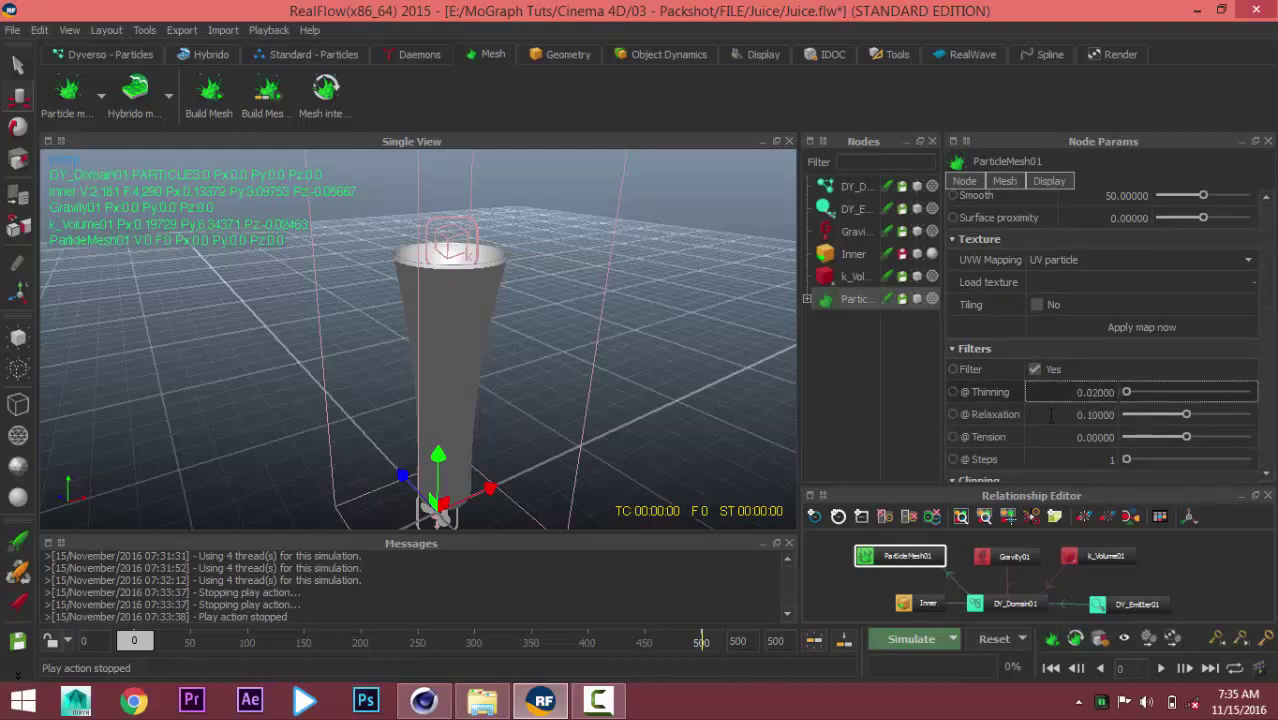
Set Polygon size to 0.035 and Smooth to 70, then start the simulation.
scroll(972, 438, up, 1)
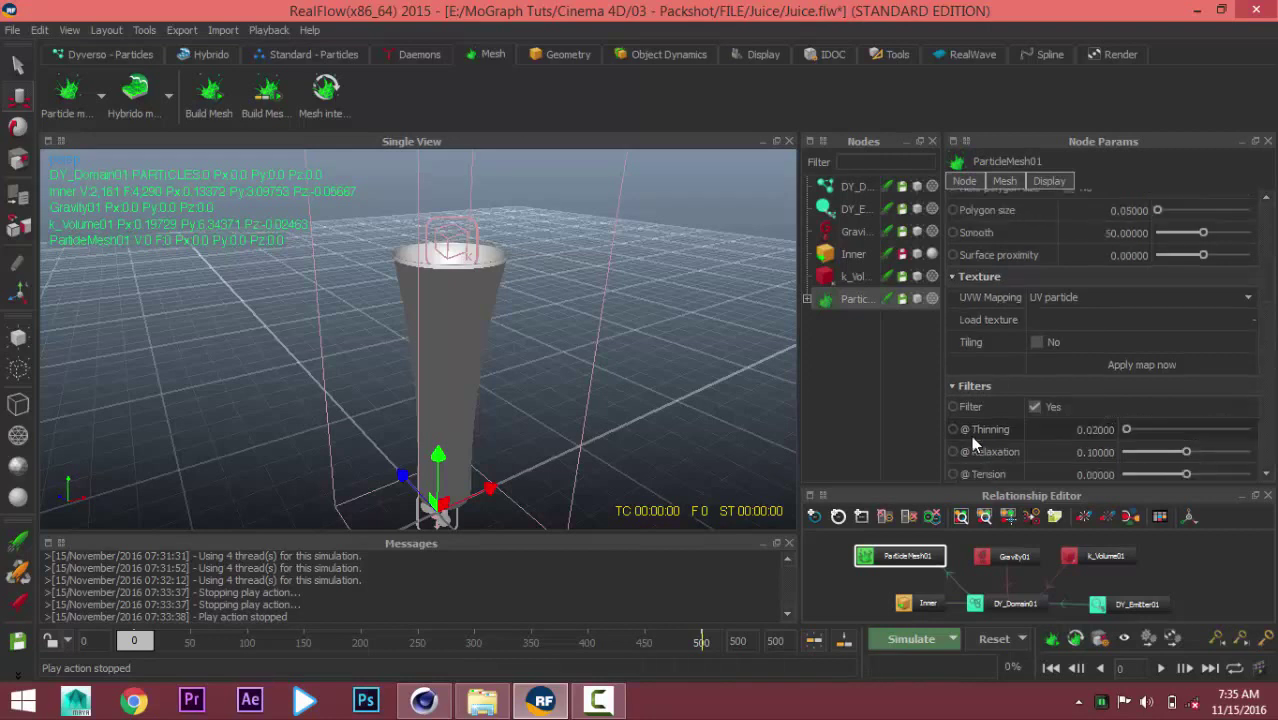
scroll(969, 435, up, 2)
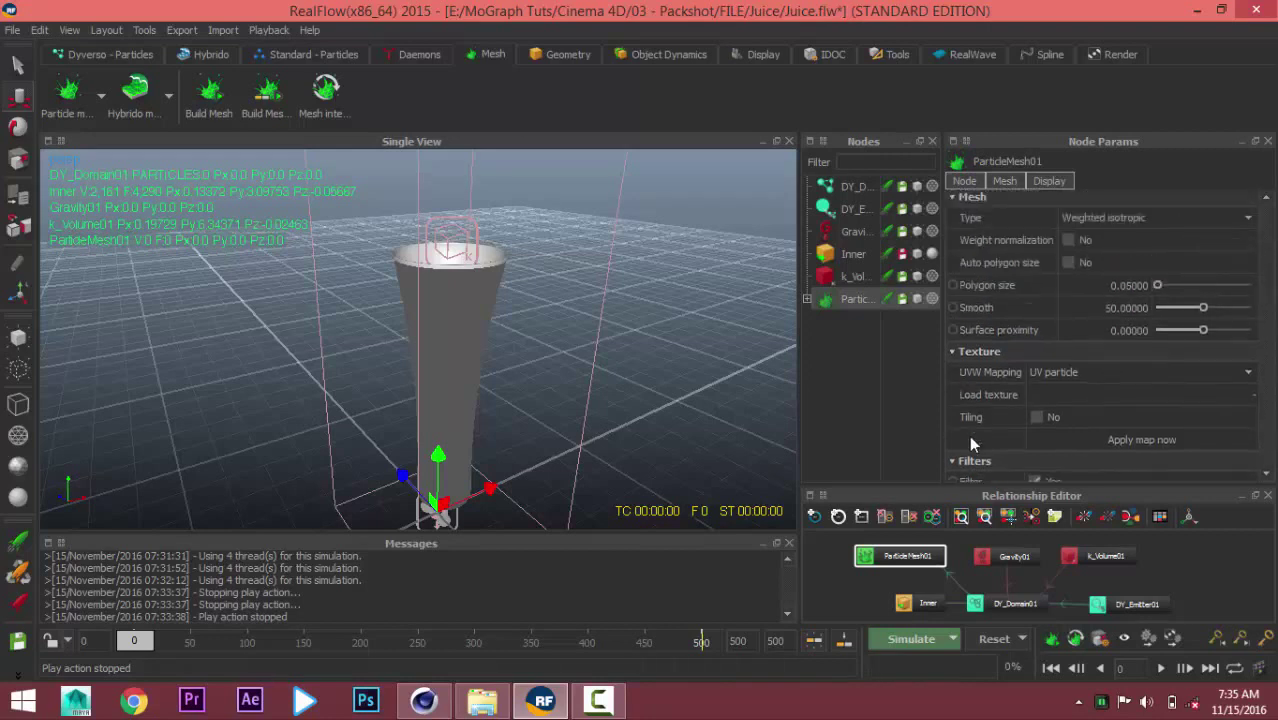
double_click(1128, 285)
key(BackSpace)
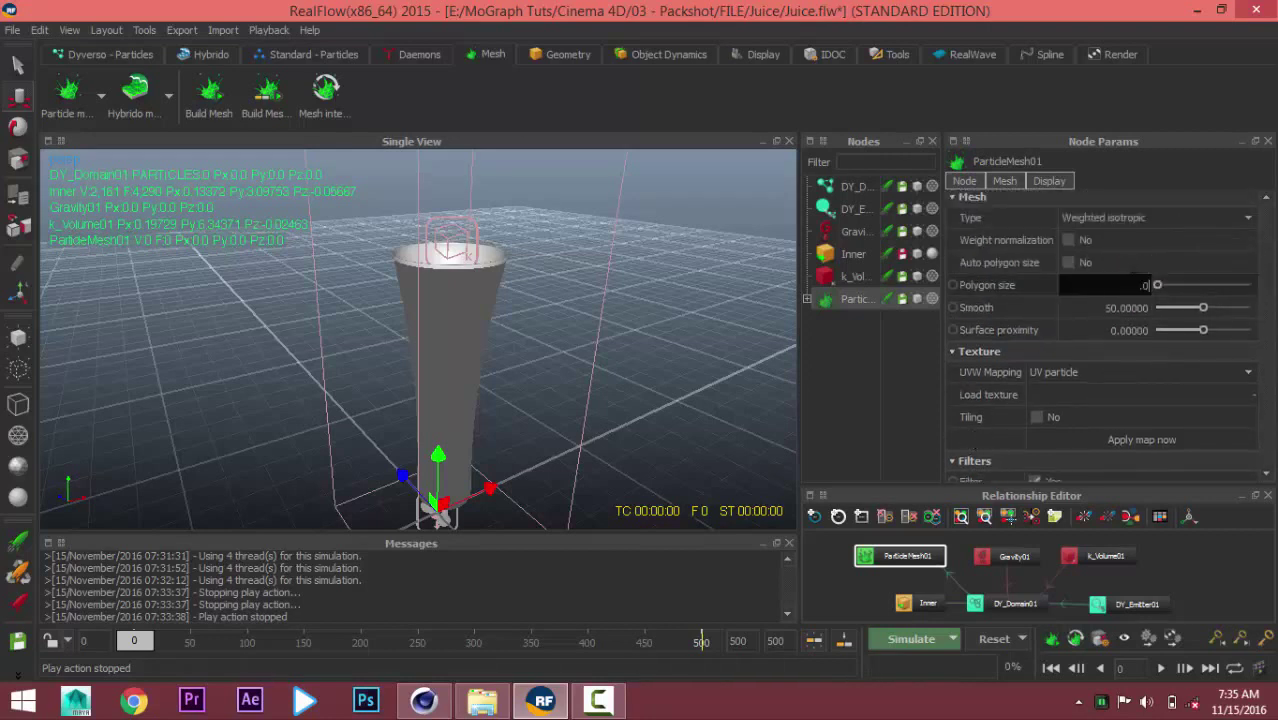
text(35)
key(Return)
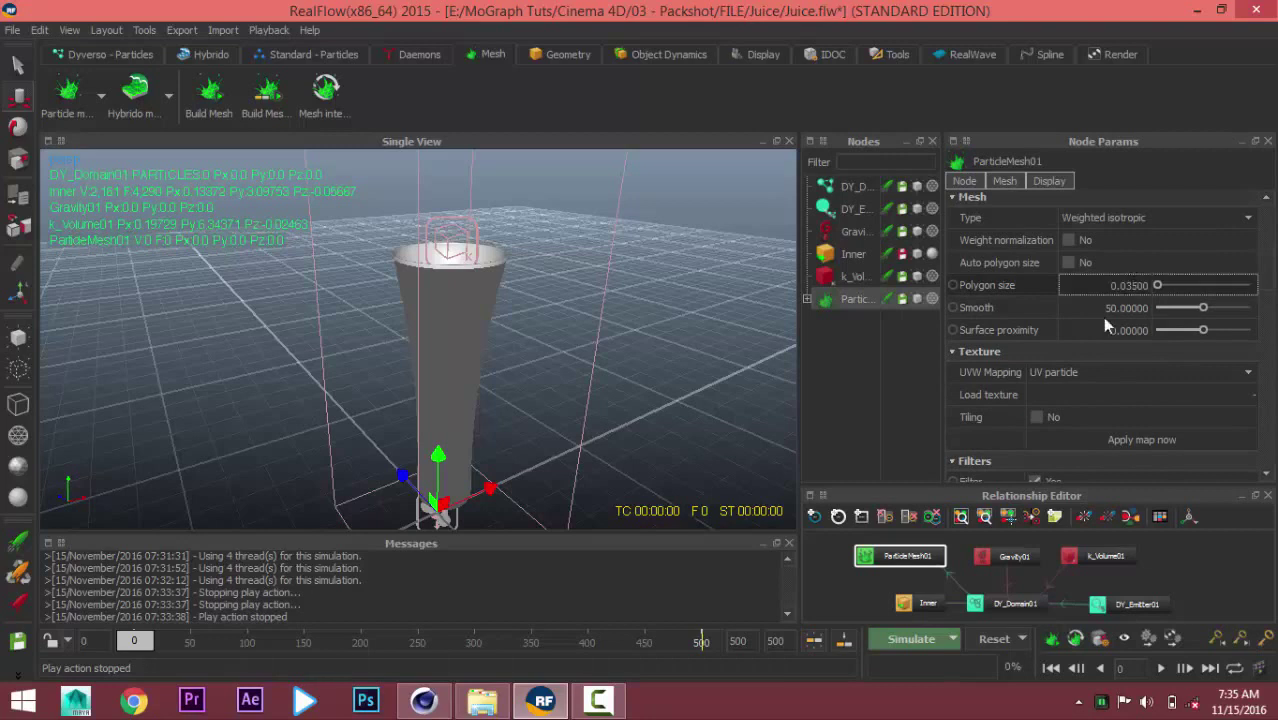
double_click(1108, 307)
text(70)
key(Return)
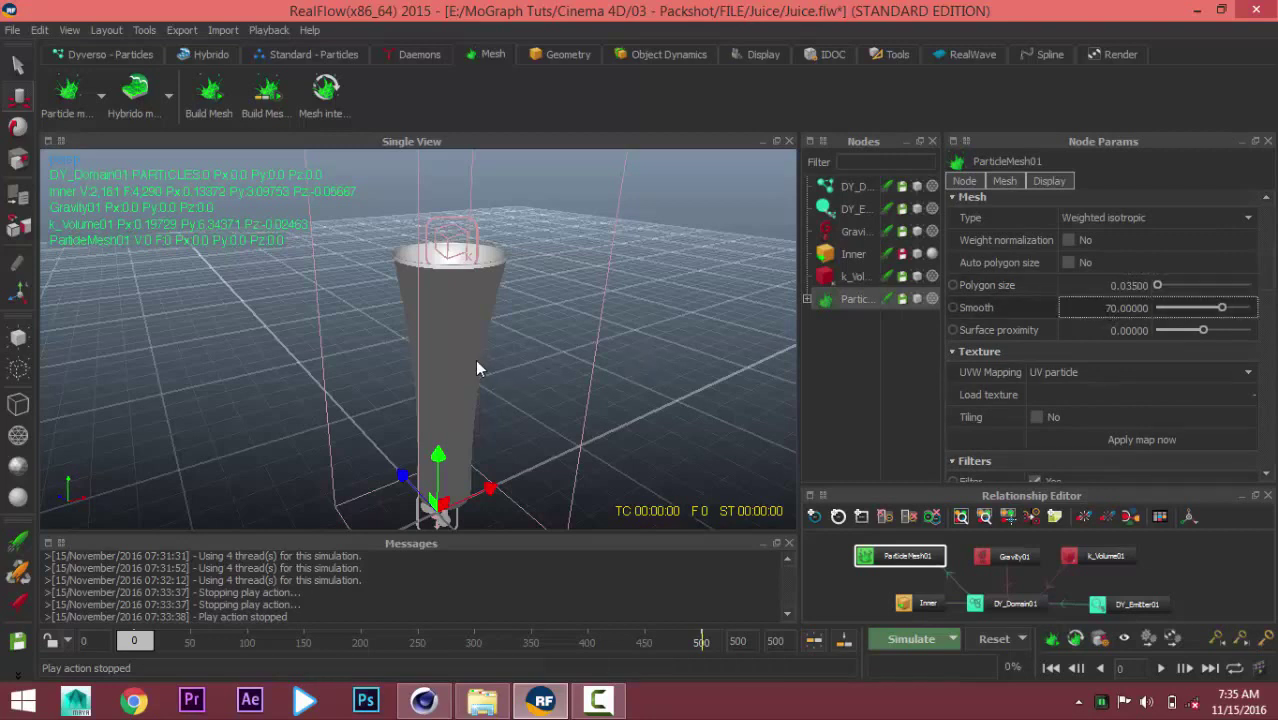
alt+drag(477, 370, 474, 369)
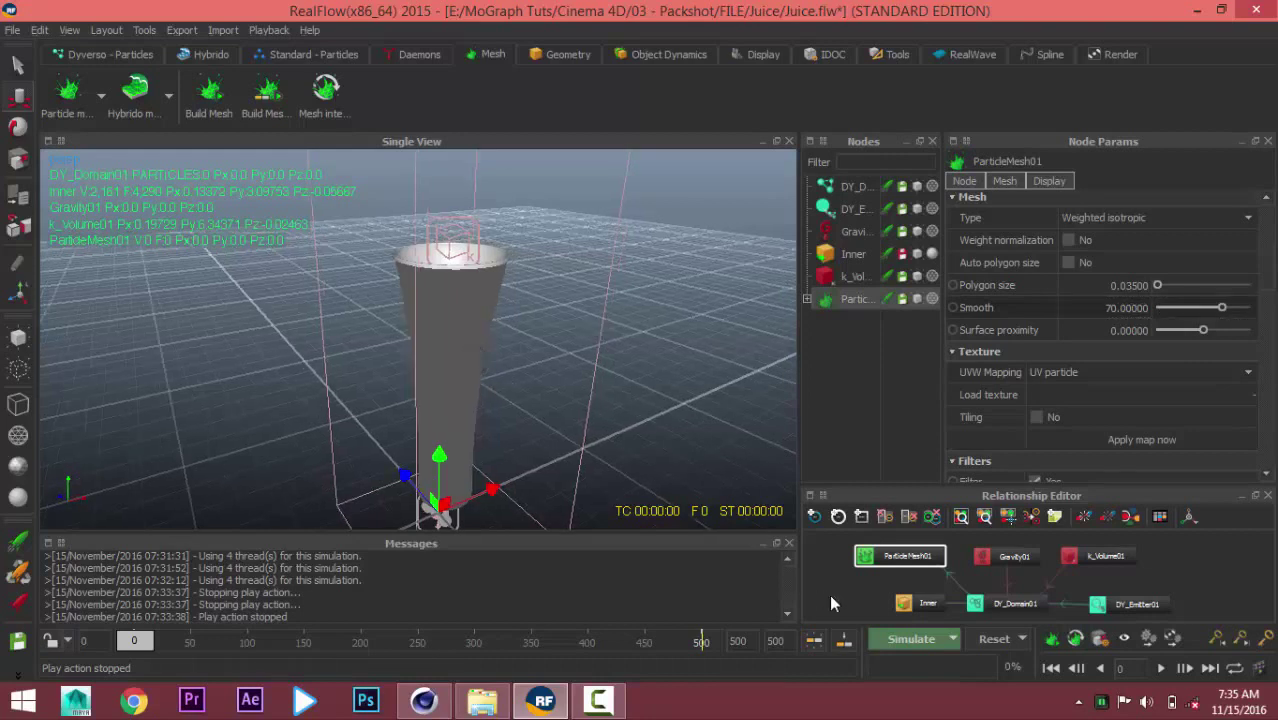
click(917, 640)
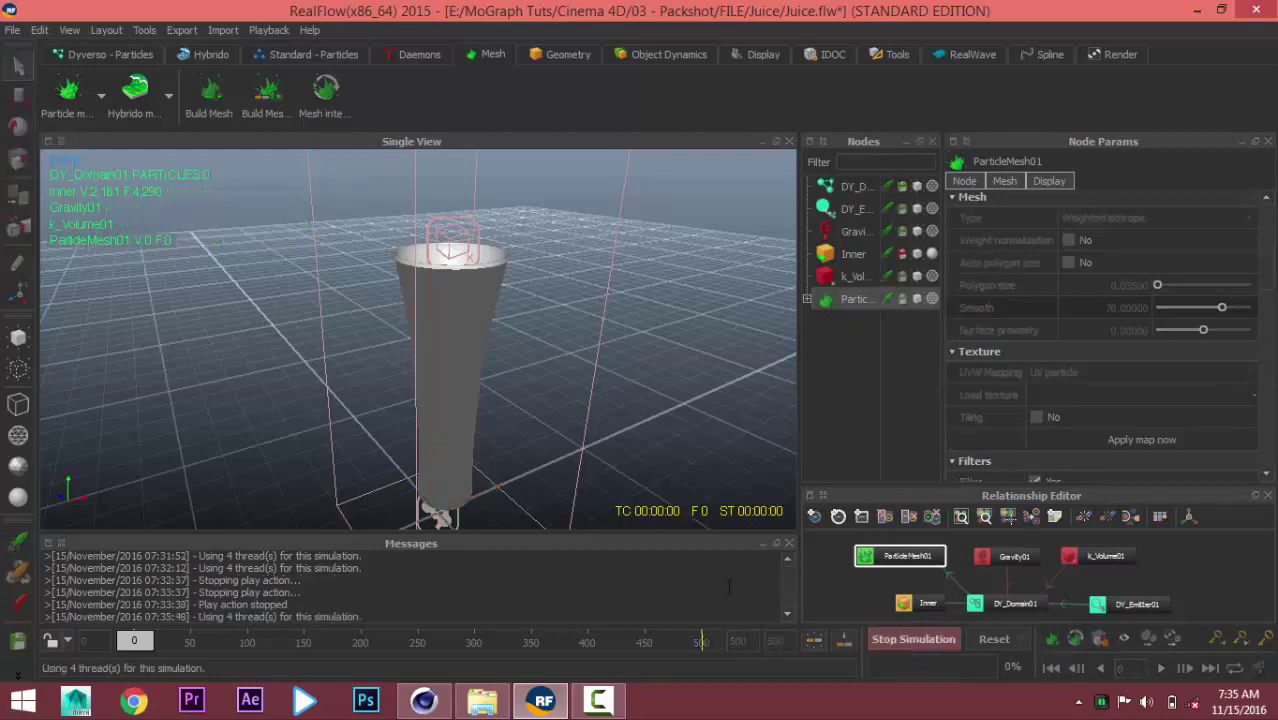
Inspect the pour from top, side and front views, then stop the simulation.
alt+drag(528, 401, 492, 401)
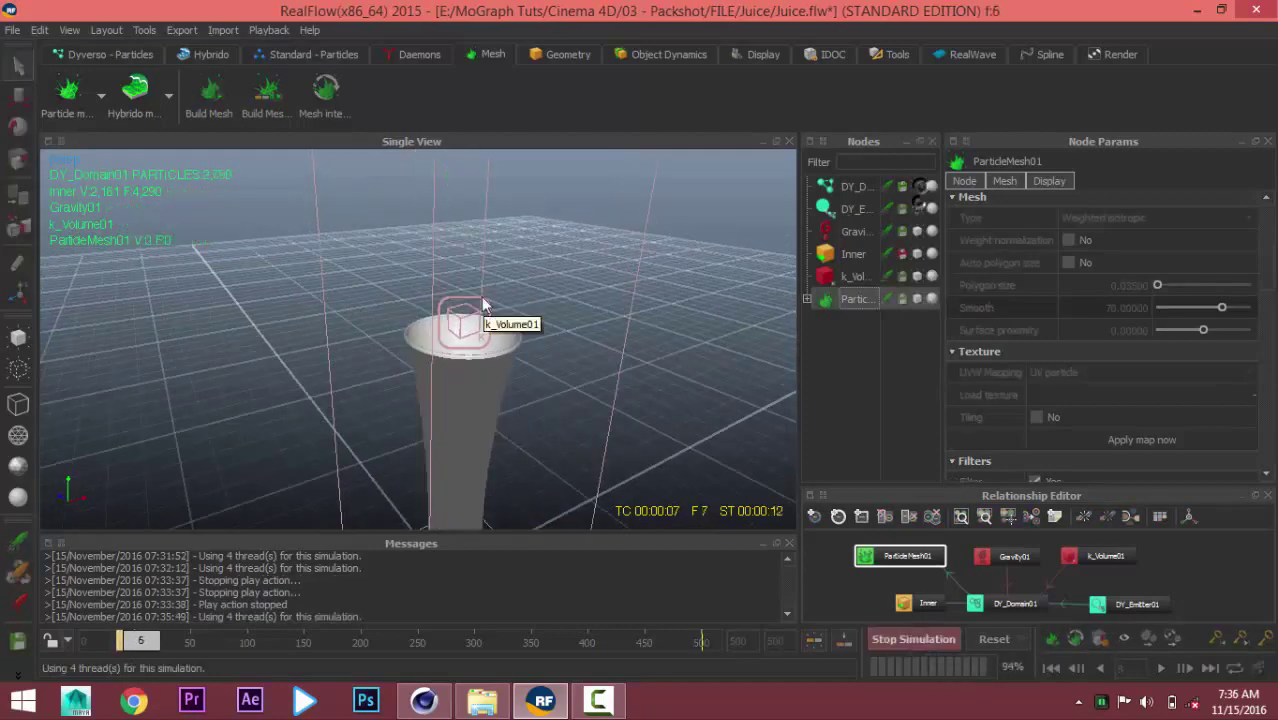
alt+drag(470, 470, 513, 397)
scroll(513, 397, up, 2)
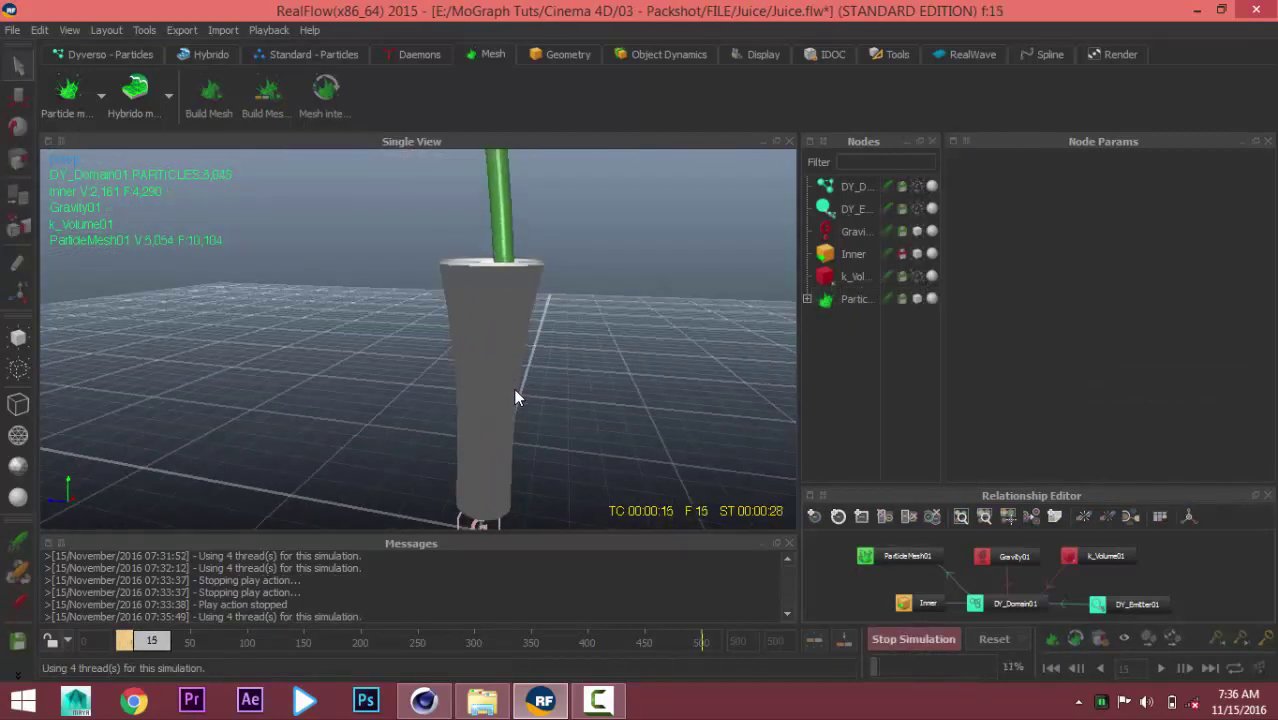
key(2)
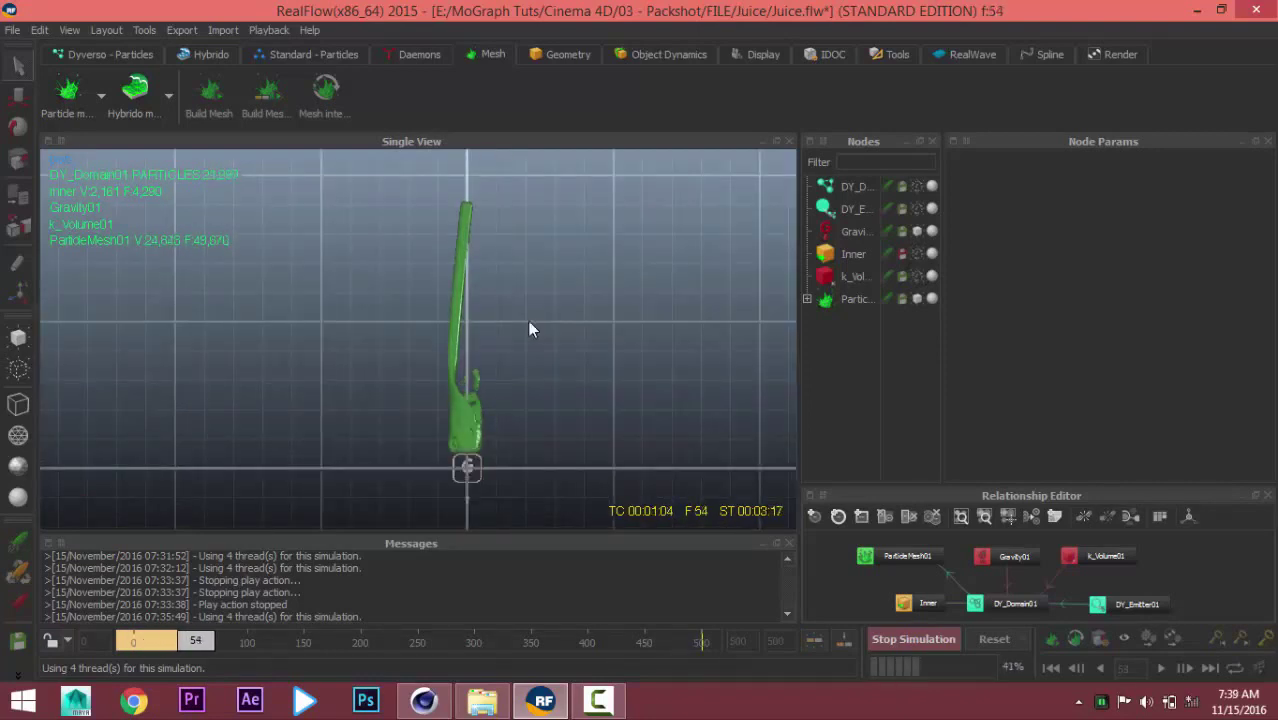
key(1)
click(895, 637)
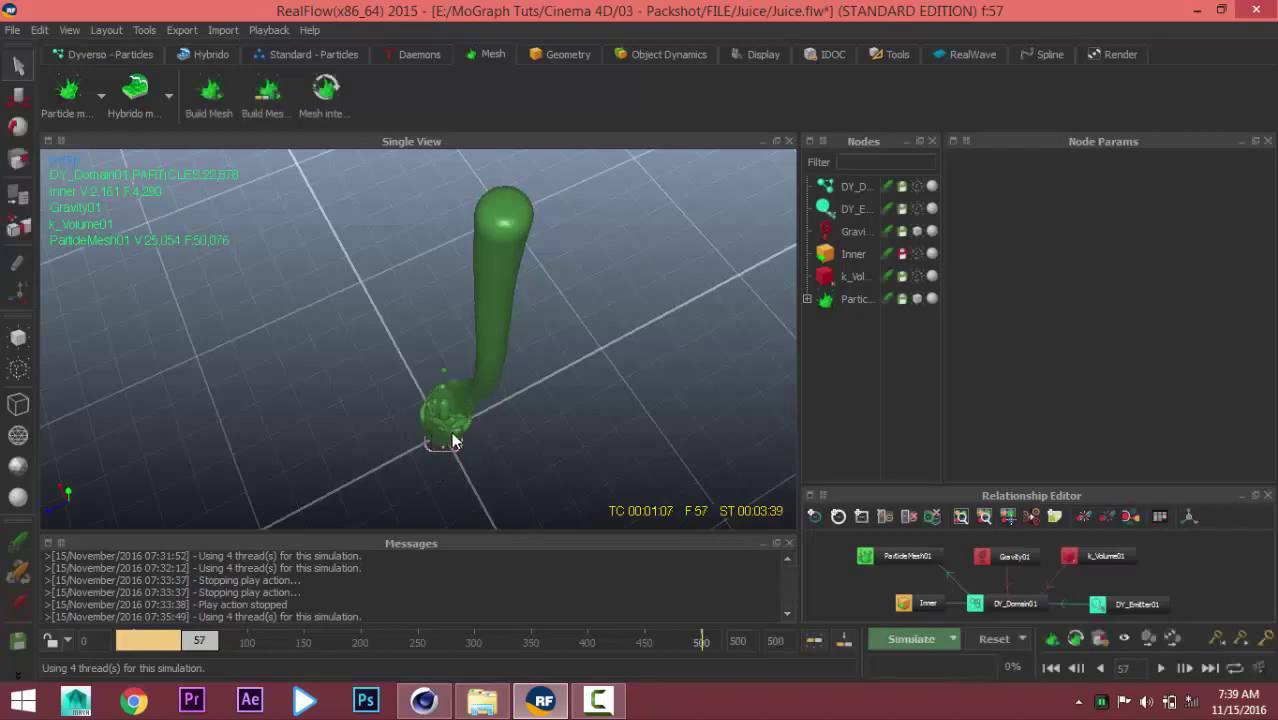
Rewind to the first frame and play back the simulated fluid.
mouse_move(473, 411)
alt+mouse_down()
mouse_move(621, 326)
mouse_move(516, 410)
mouse_move(436, 439)
mouse_move(579, 357)
mouse_move(422, 442)
mouse_move(460, 450)
alt+mouse_up()
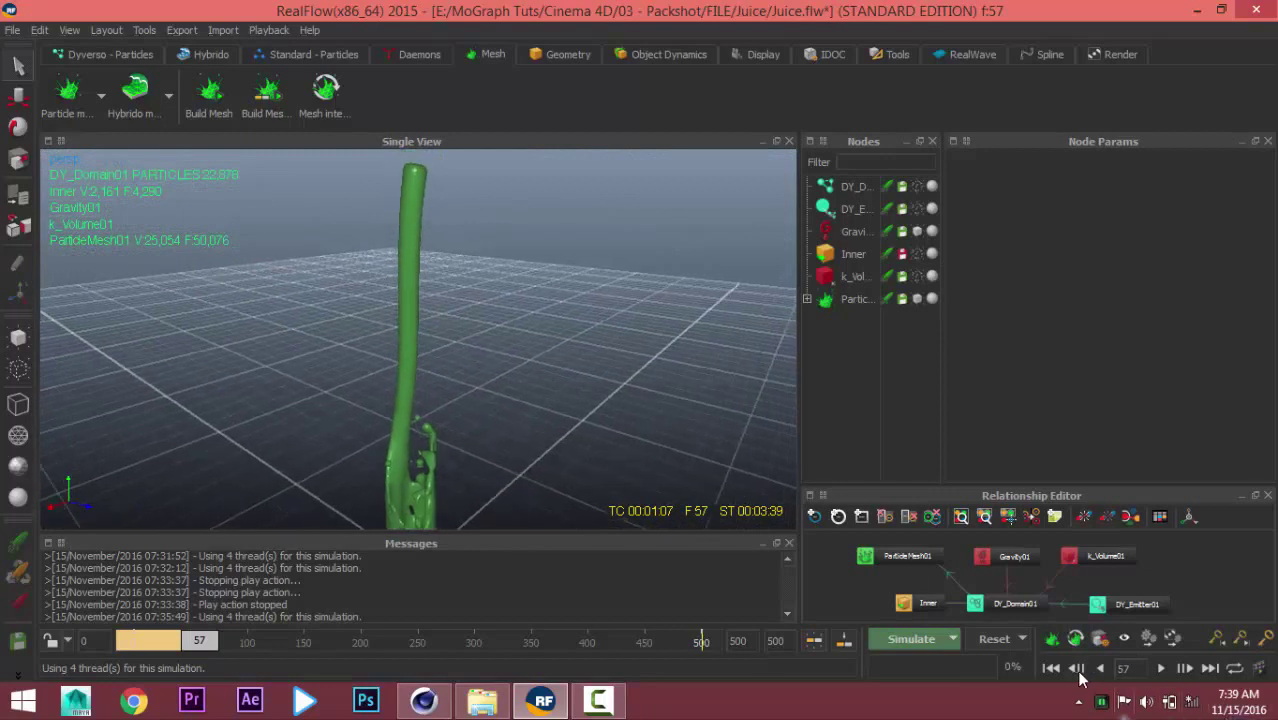
click(1051, 668)
click(1160, 668)
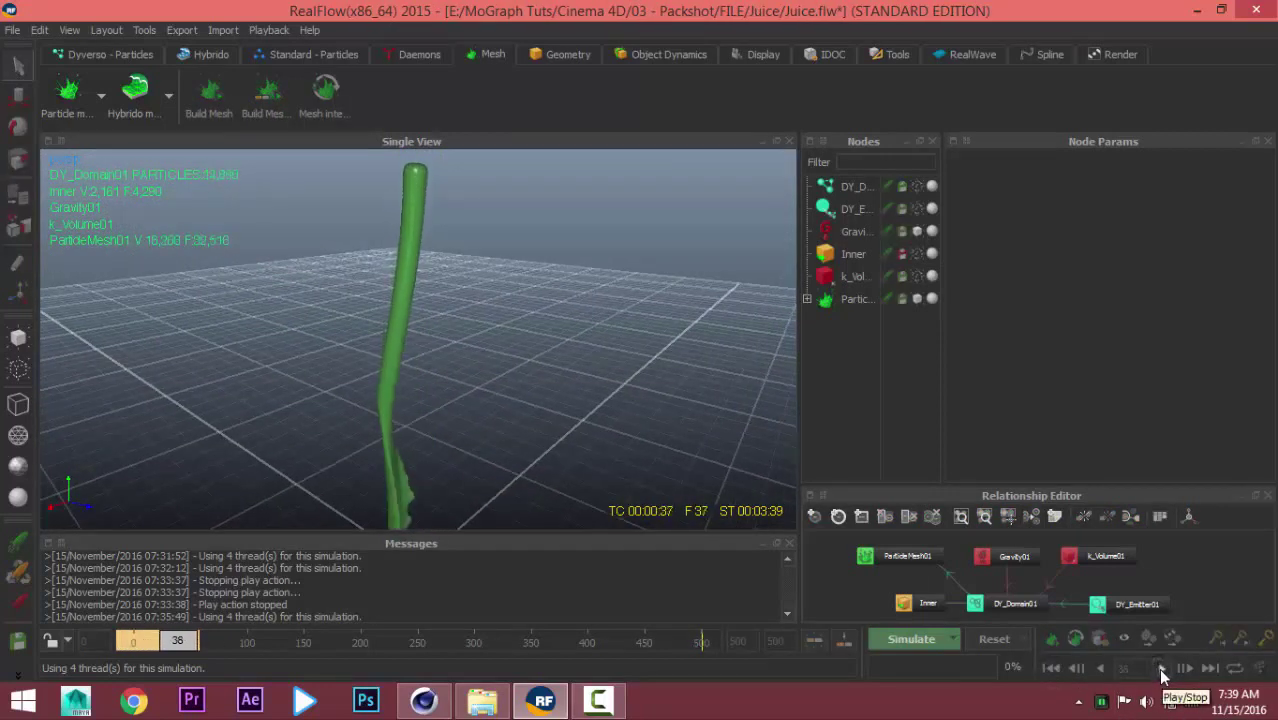
click(1160, 668)
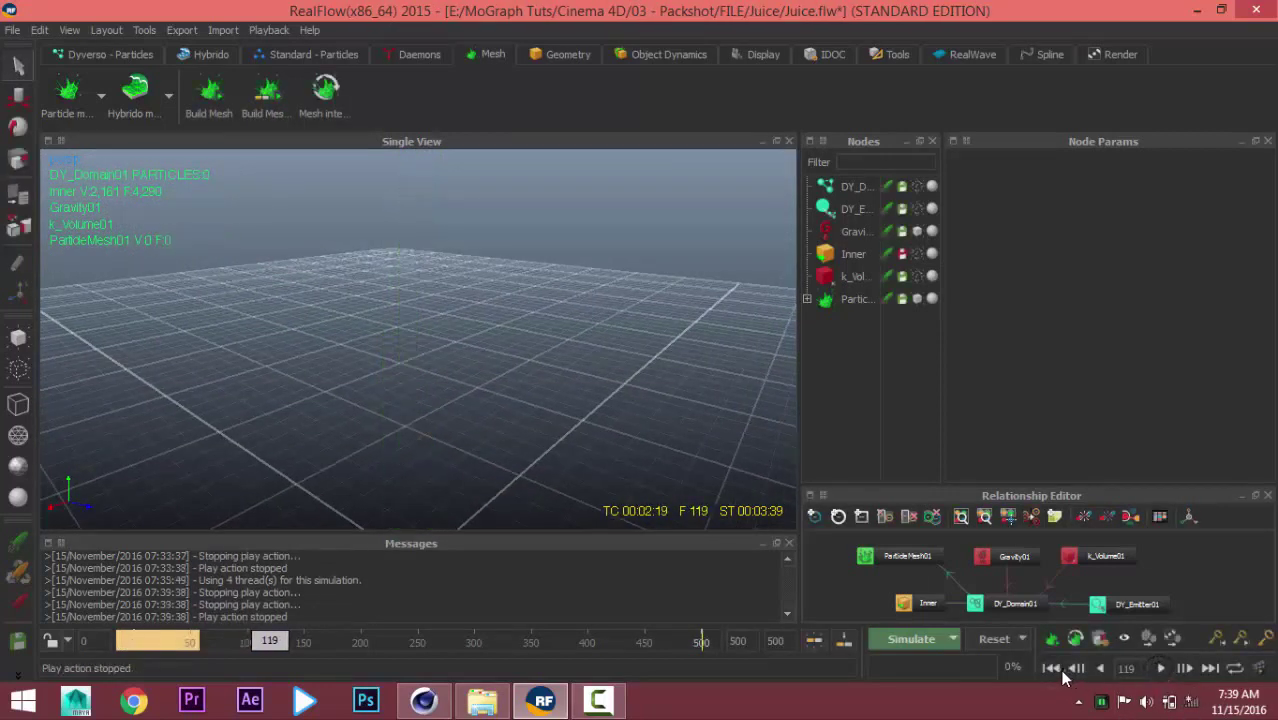
Reset all simulation data back to frame 0 and open Export Central.
click(996, 639)
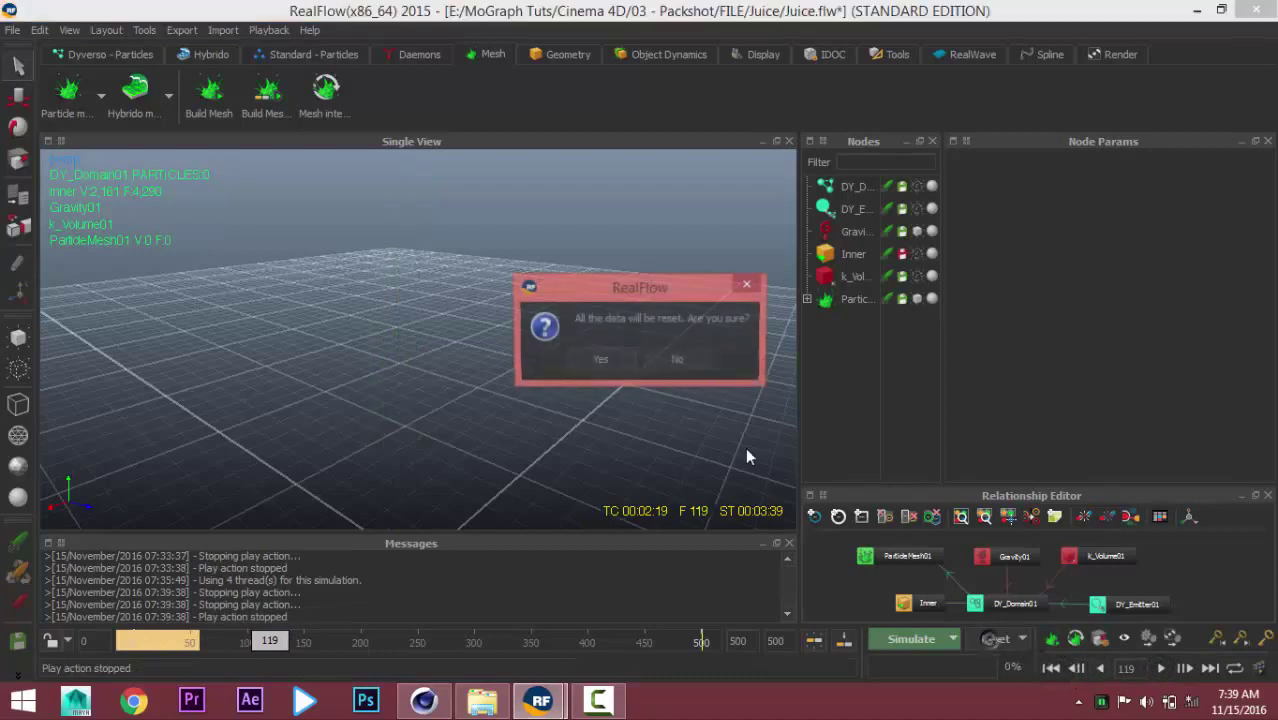
click(599, 359)
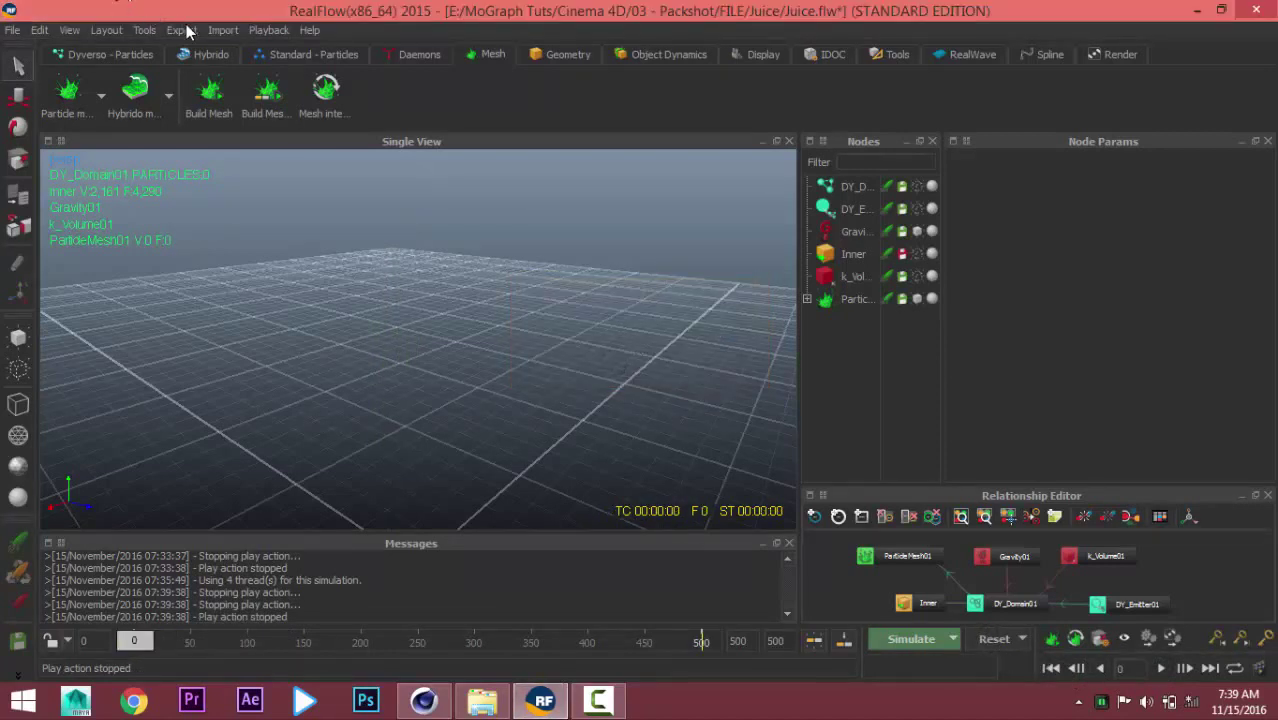
click(182, 30)
click(258, 137)
Switch ParticleMesh01 export from Mesh sequence (.abc) to Mesh cache (.bin), then close Export Central.
click(367, 350)
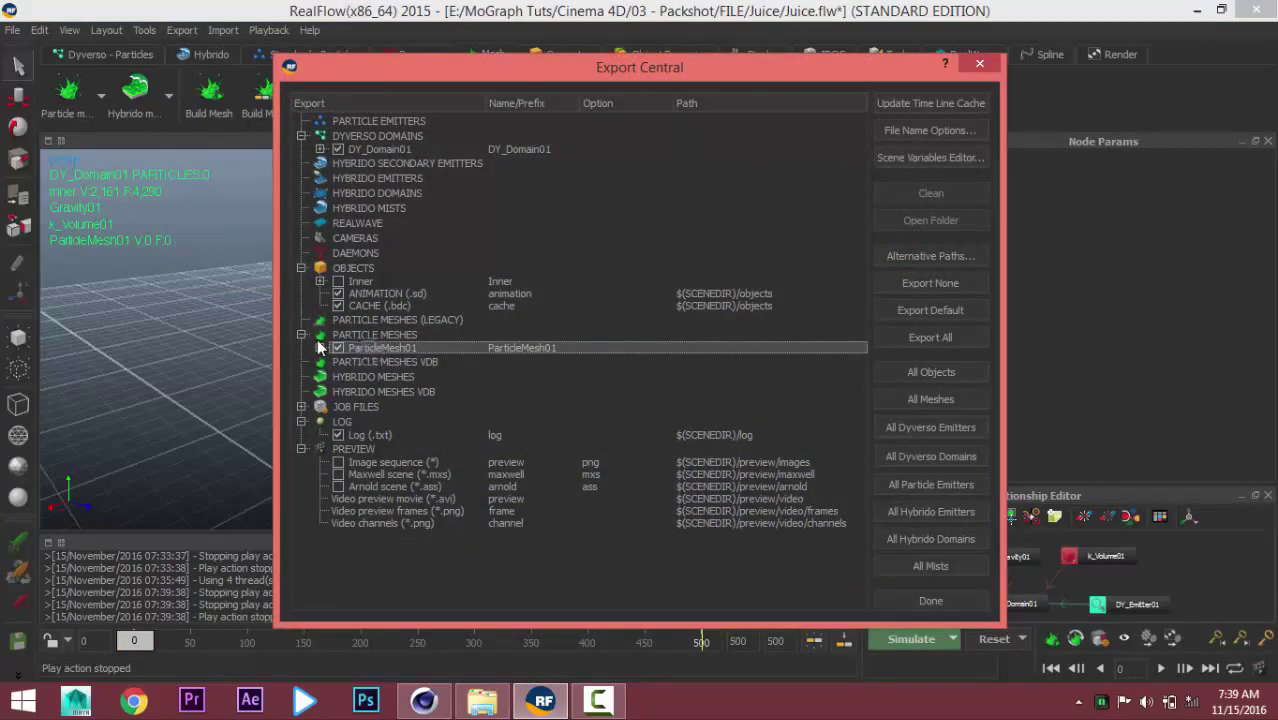
click(322, 342)
click(320, 347)
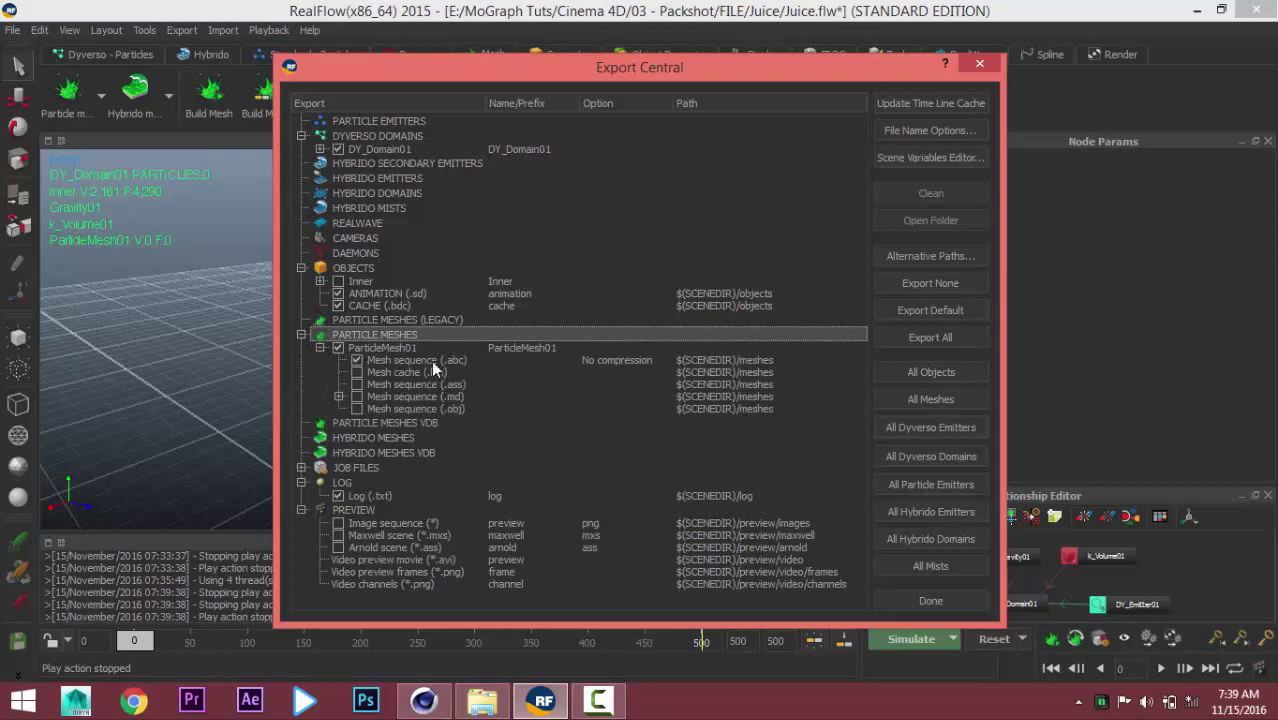
click(362, 362)
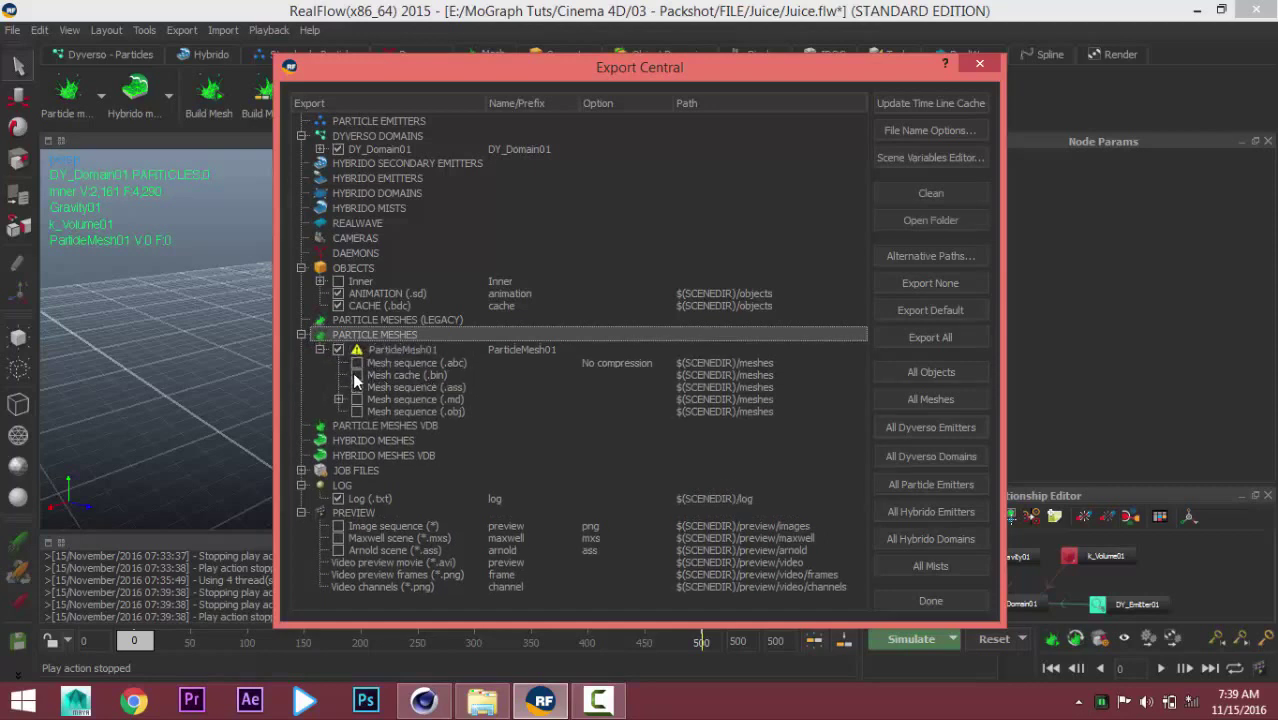
click(358, 375)
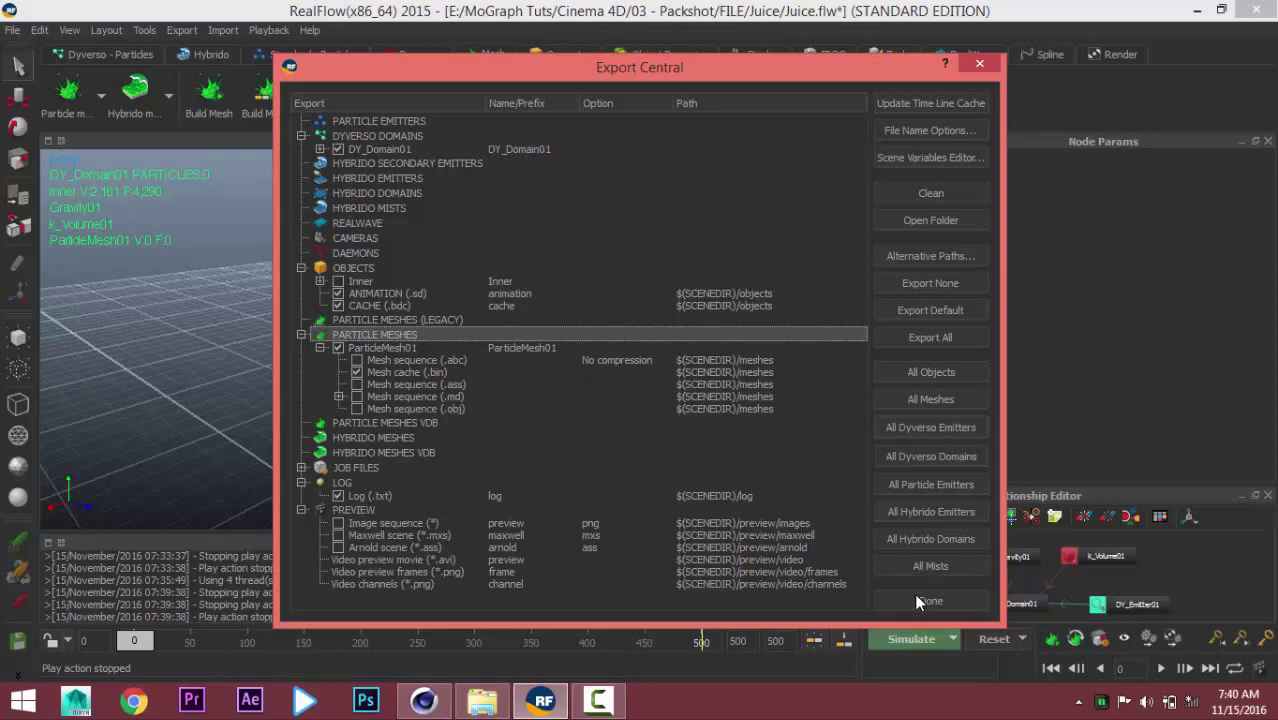
click(320, 149)
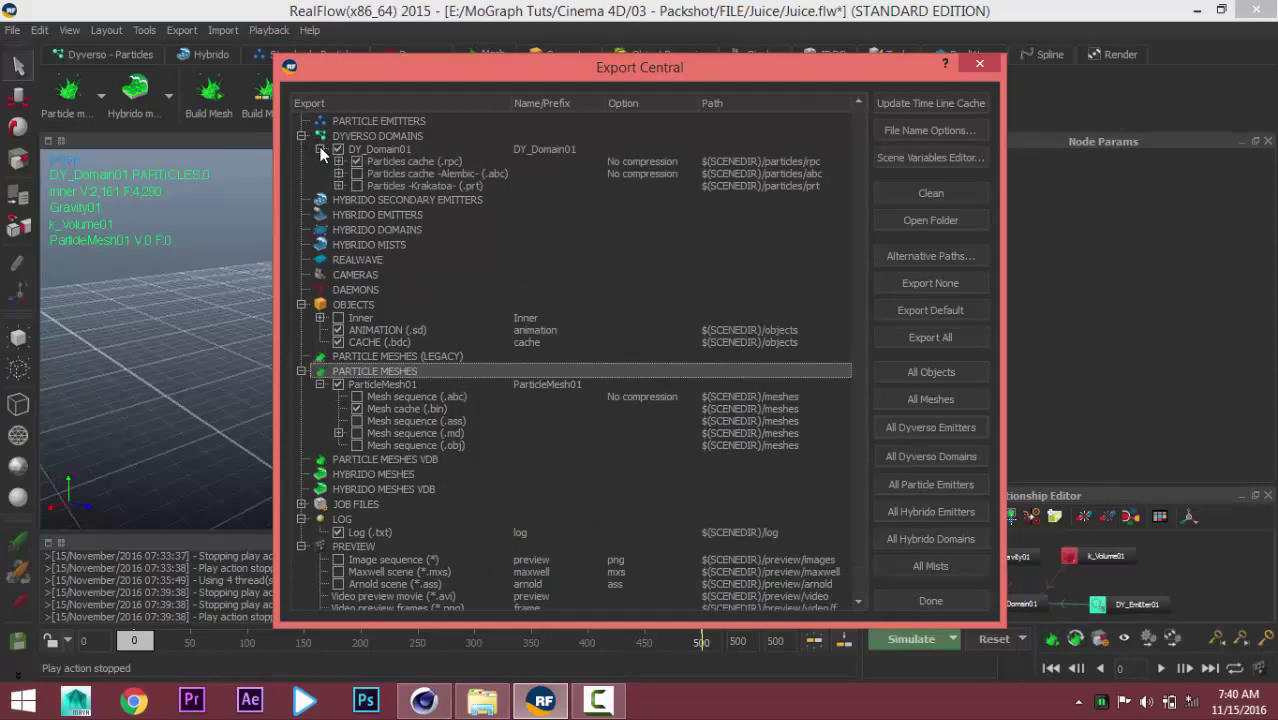
click(320, 149)
click(931, 602)
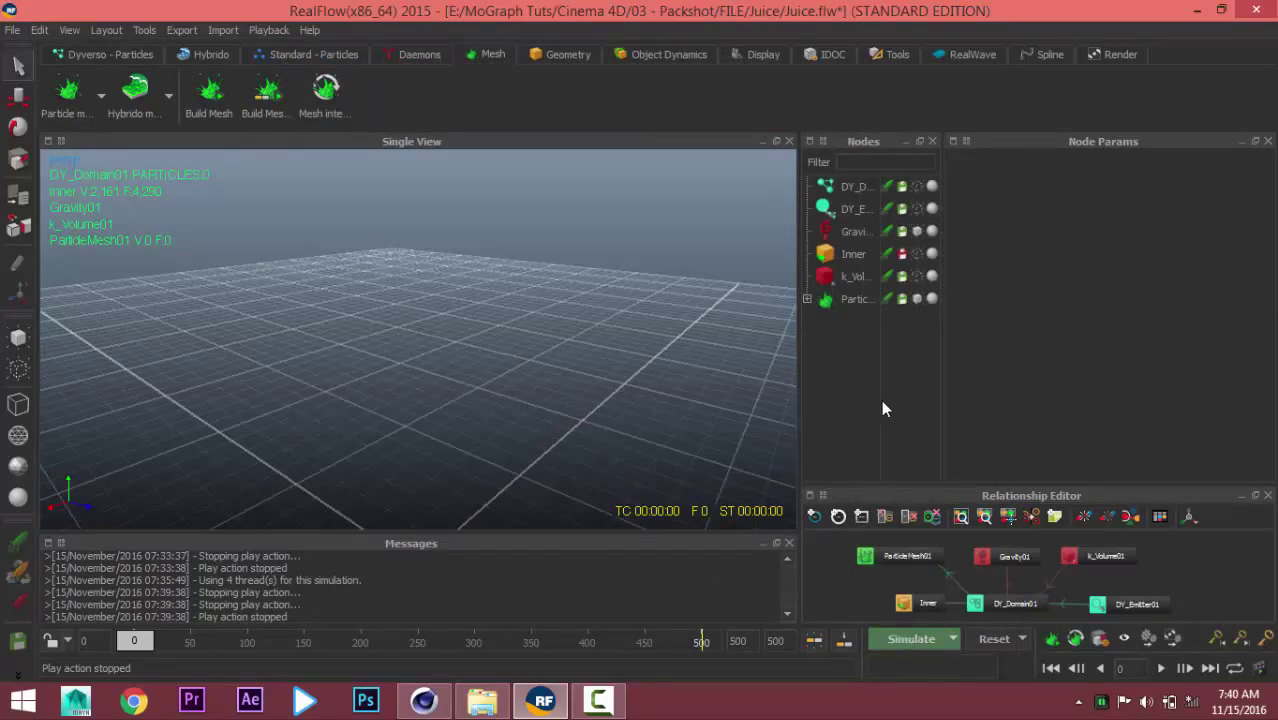
In Simulation Options, set Dyverso's OpenCL device to AMD Accelerated Parallel Processing [0] Hainan.
click(953, 638)
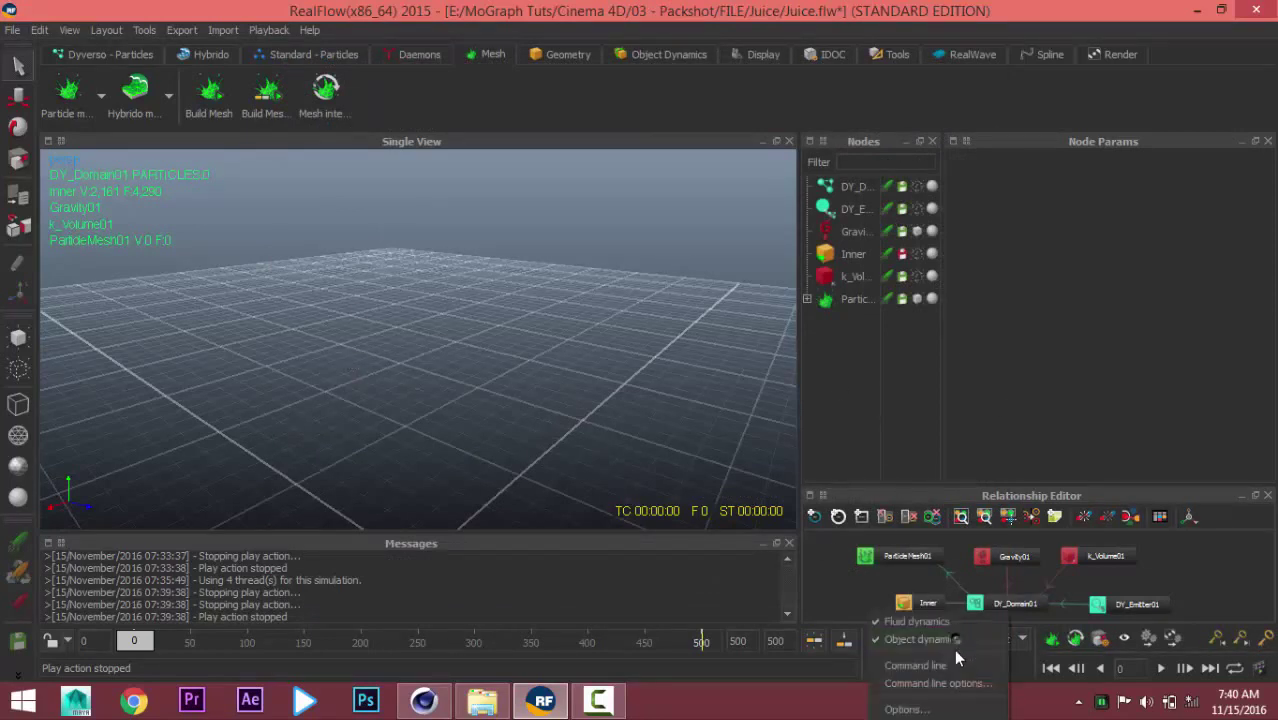
click(905, 706)
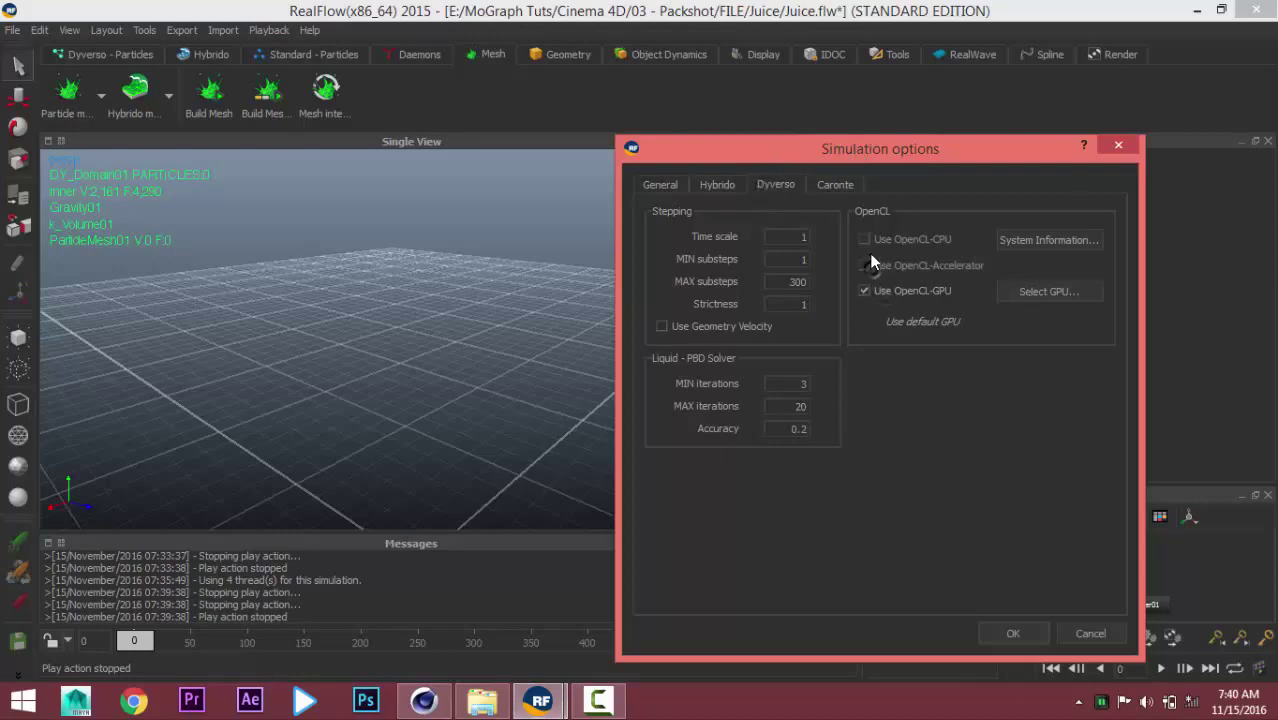
click(1022, 297)
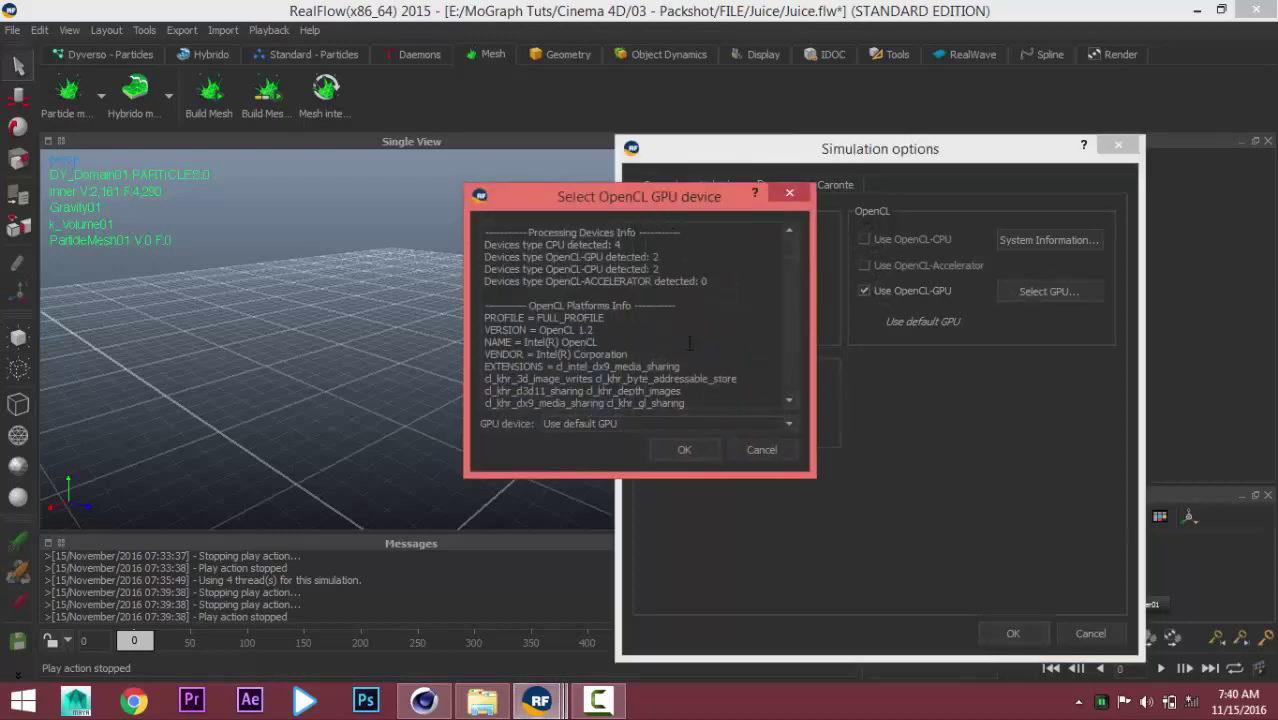
click(631, 421)
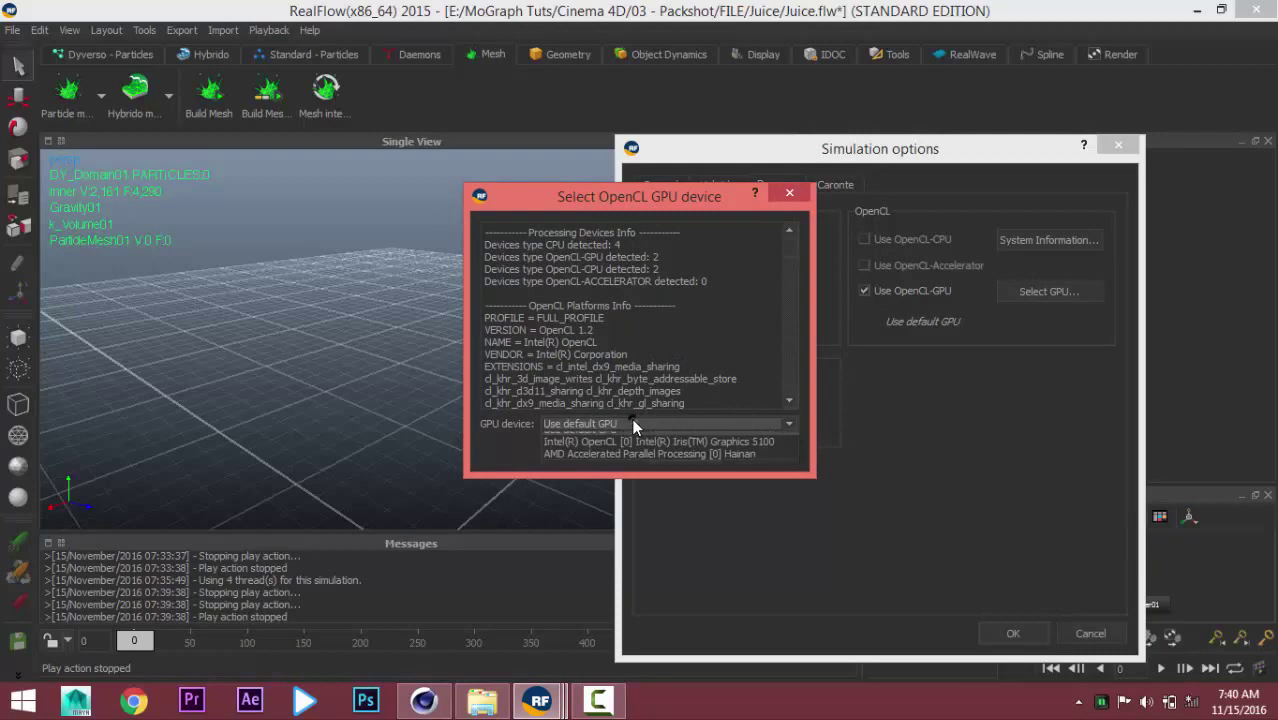
click(605, 464)
click(679, 449)
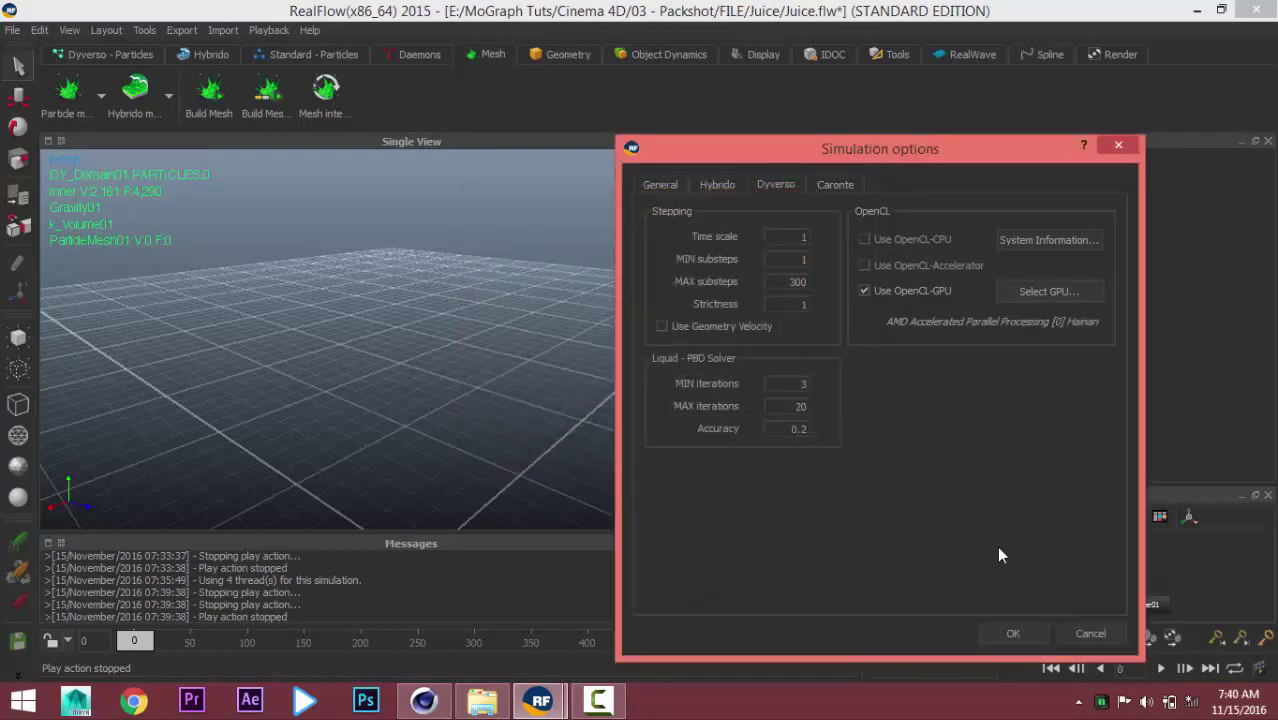
click(1015, 634)
Simulate the juice pour on the GPU, stop at frame 79, then rewind and play it back.
click(910, 638)
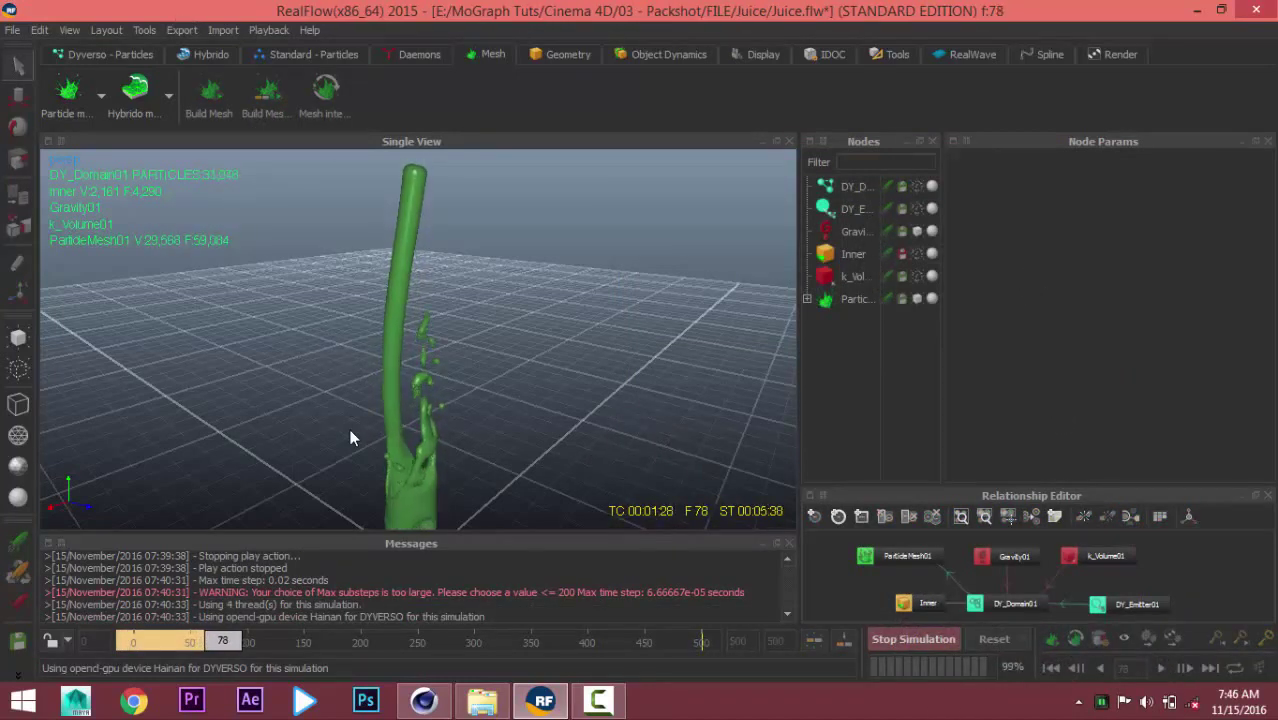
click(914, 639)
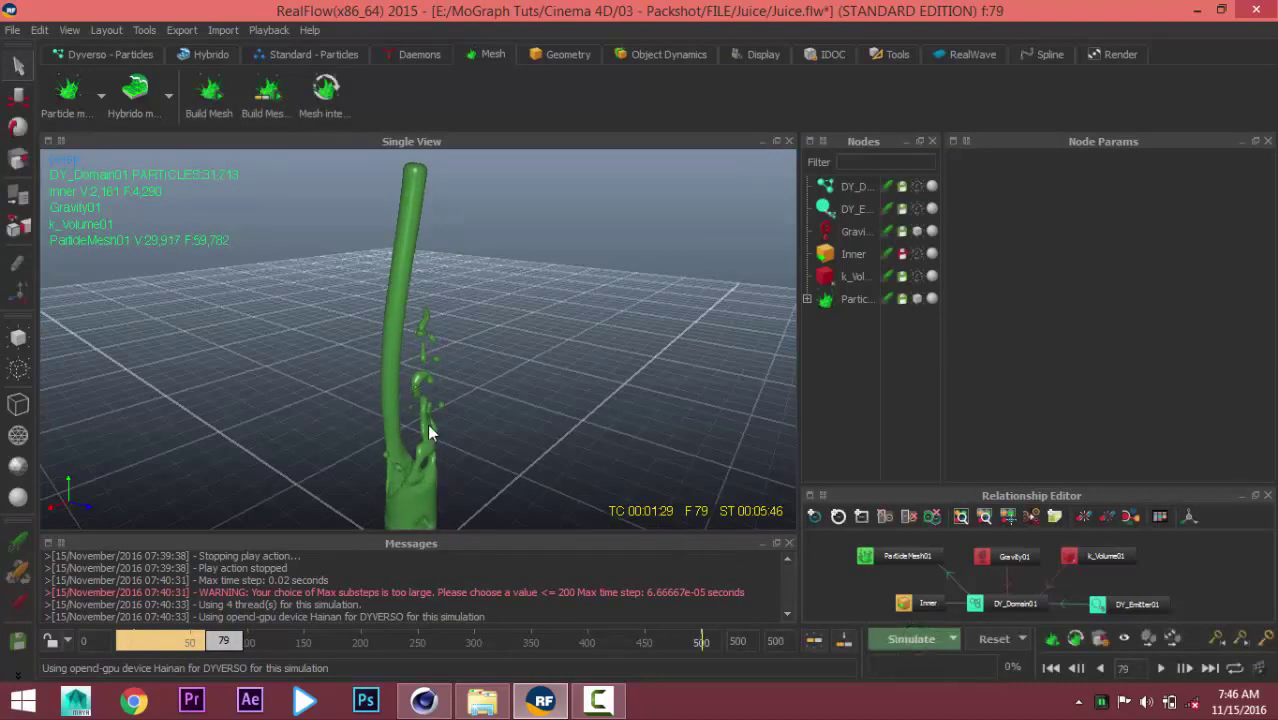
alt+drag(426, 488, 418, 445)
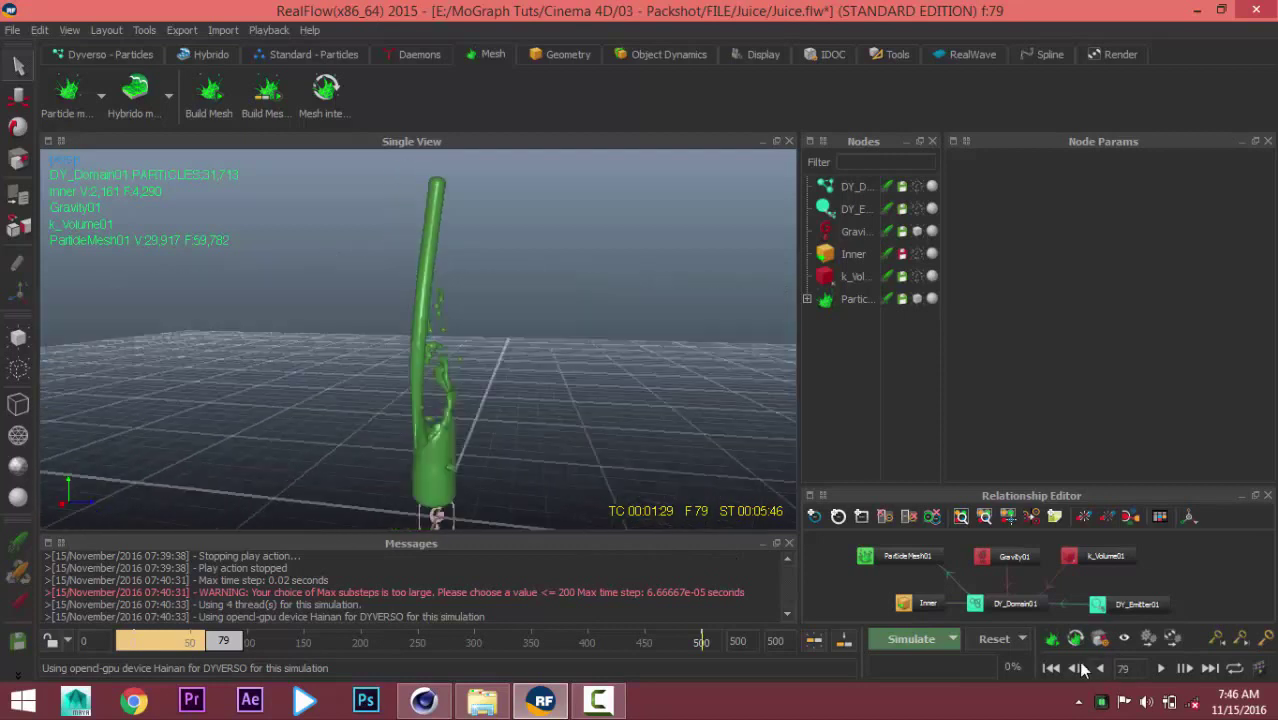
click(1051, 668)
click(1160, 668)
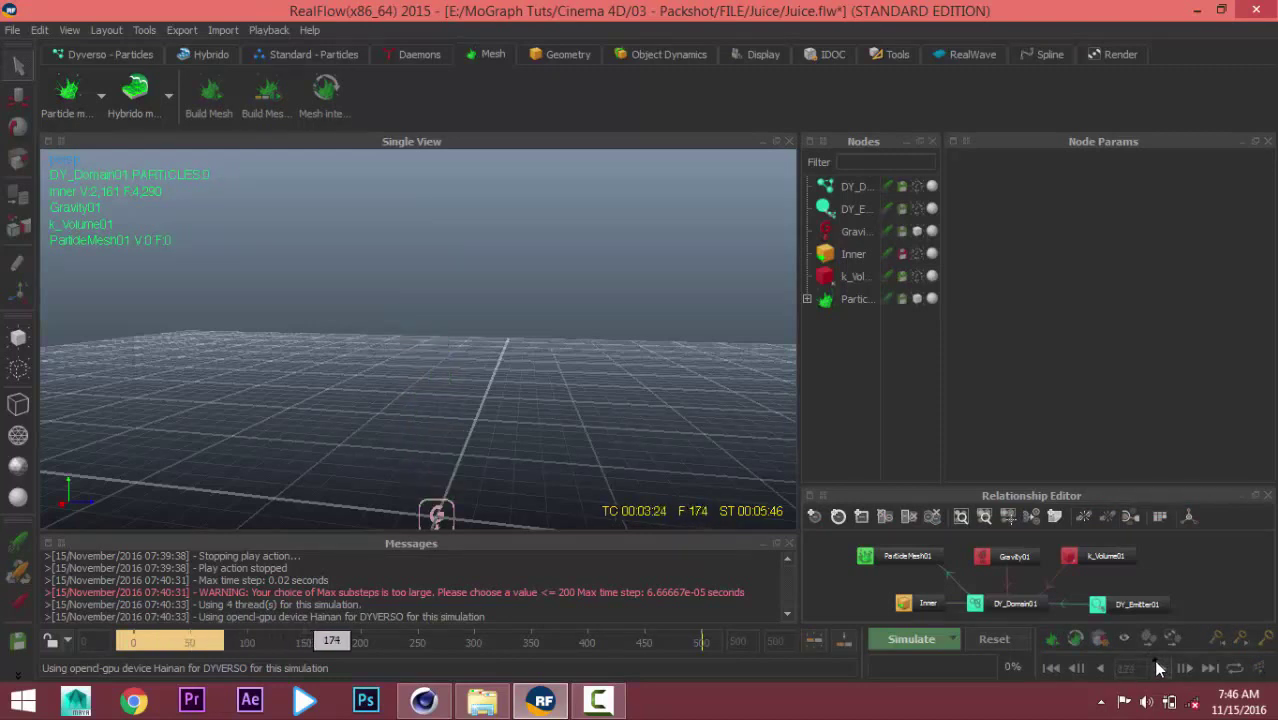
click(1157, 665)
click(1051, 668)
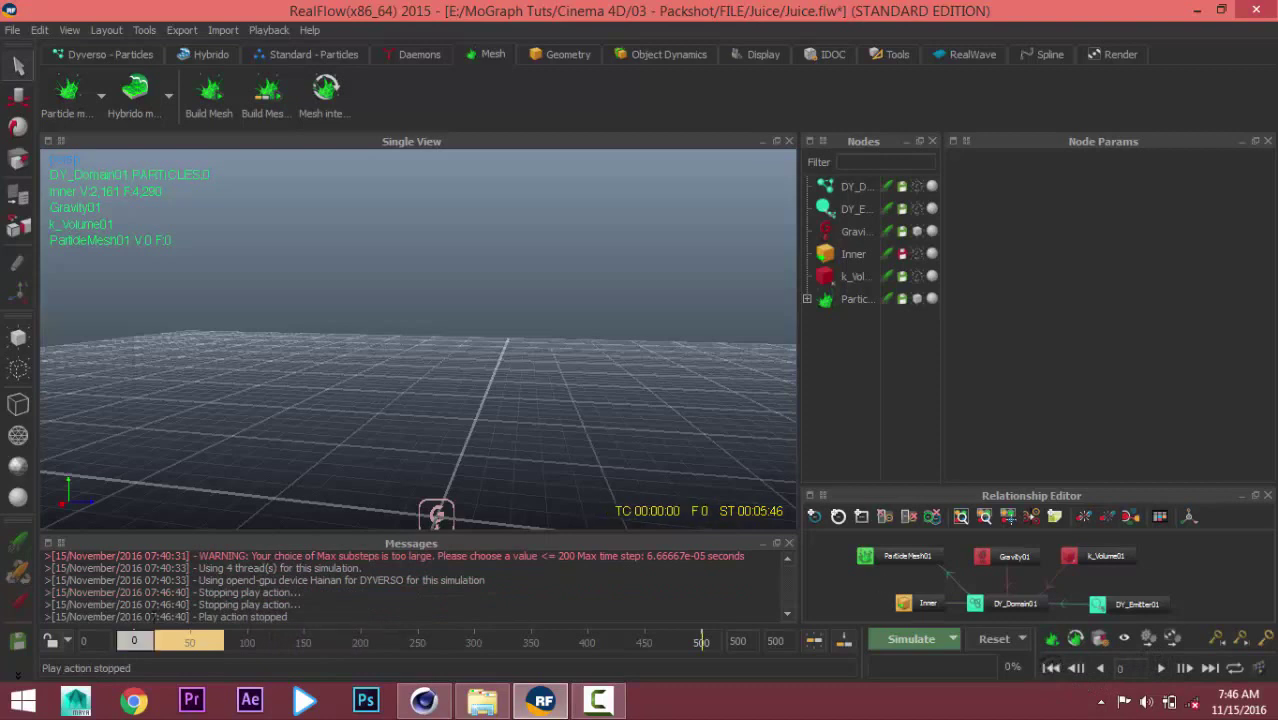
drag(129, 640, 161, 640)
mouse_move(184, 641)
mouse_down()
mouse_move(237, 637)
mouse_move(122, 640)
mouse_move(237, 635)
mouse_move(140, 637)
mouse_move(181, 640)
mouse_up()
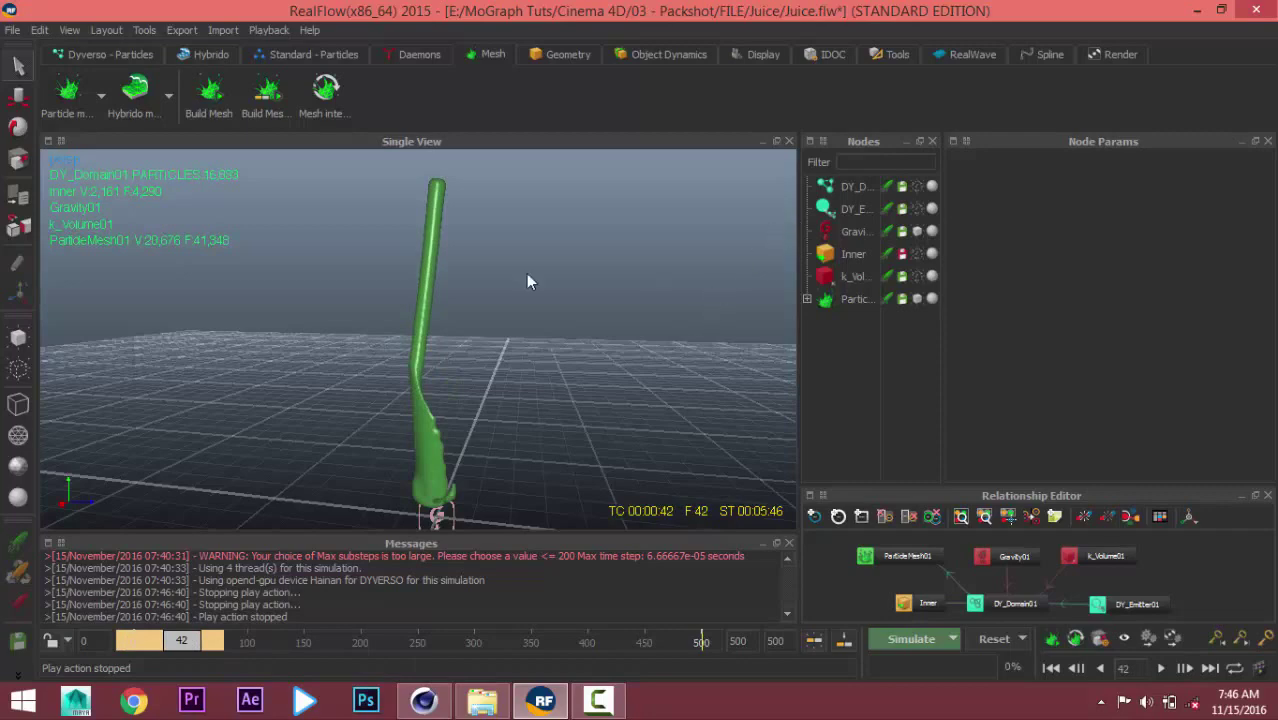
mouse_move(450, 252)
alt+mouse_down()
mouse_move(422, 343)
mouse_move(333, 379)
mouse_move(326, 366)
alt+mouse_up()
mouse_move(195, 641)
mouse_down()
mouse_move(227, 639)
mouse_move(134, 640)
mouse_up()
click(1163, 668)
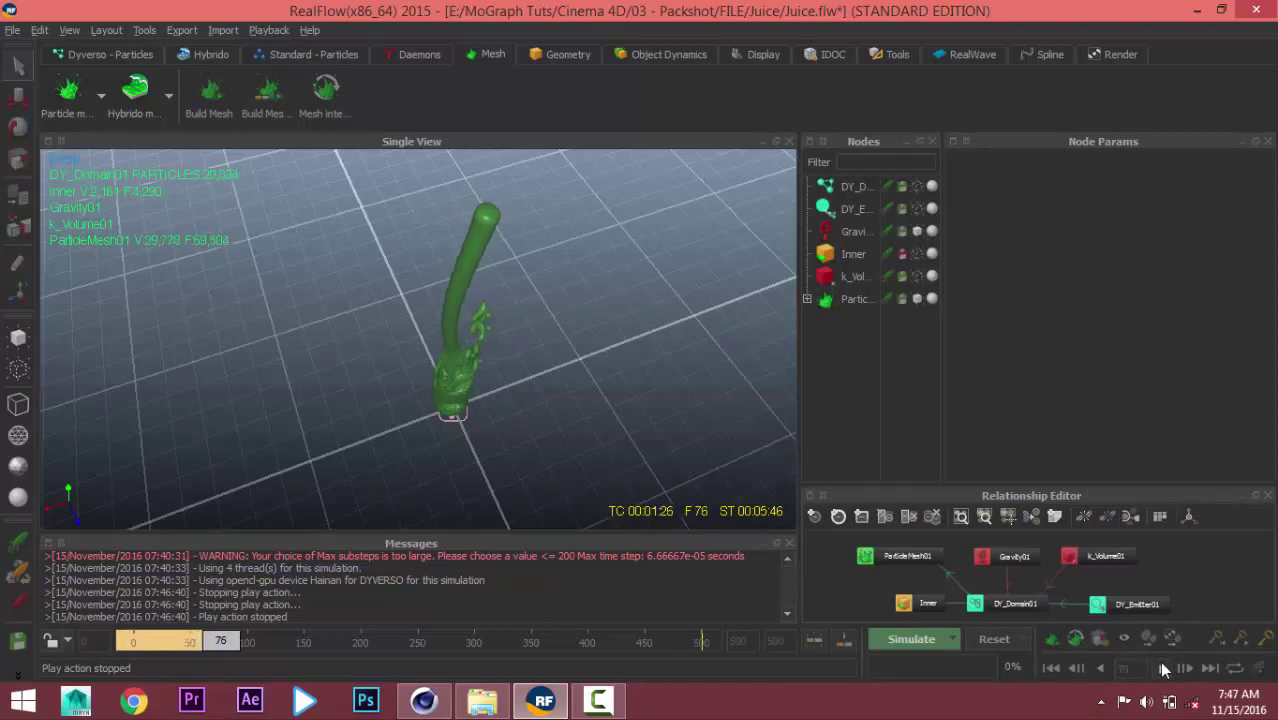
click(1163, 668)
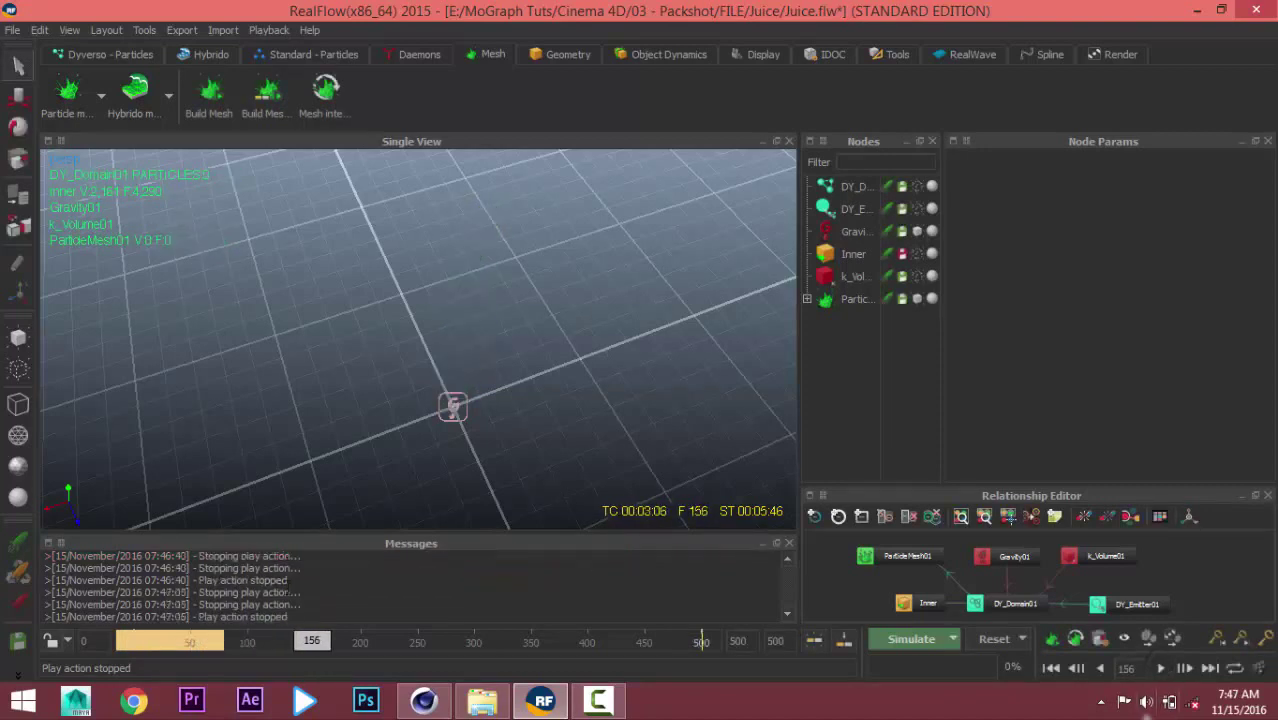
drag(254, 642, 134, 641)
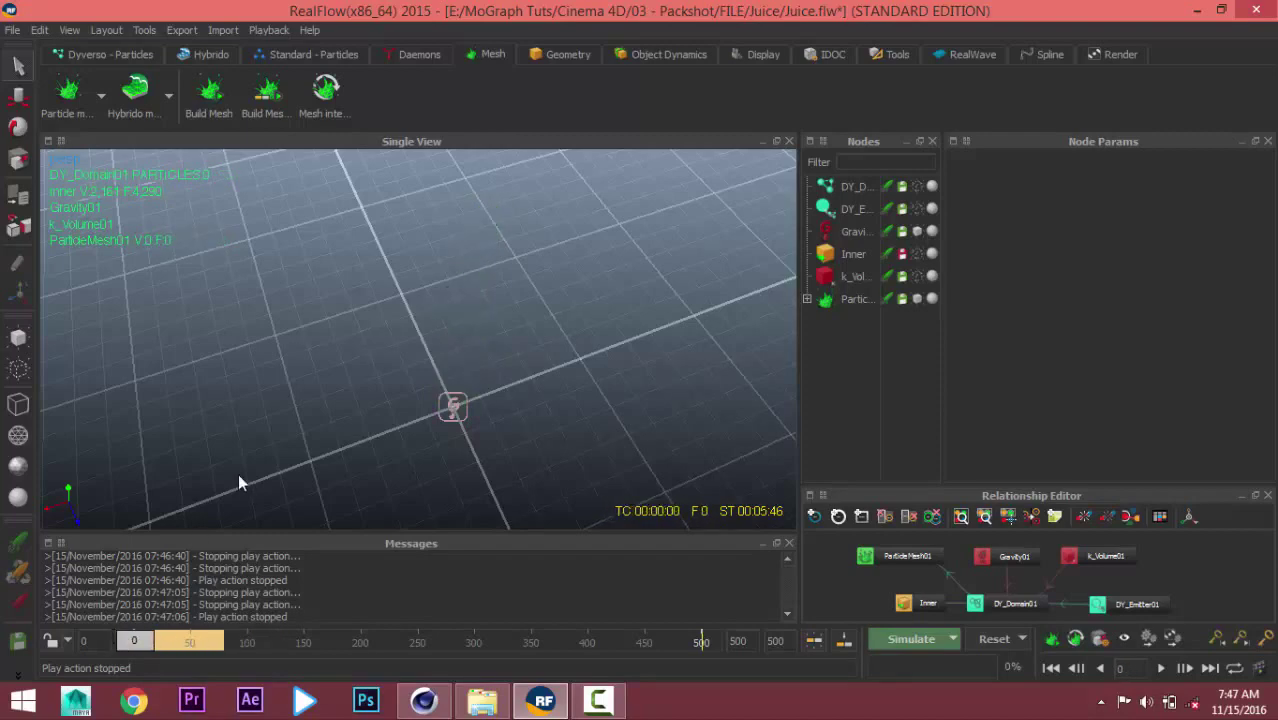
mouse_move(238, 473)
alt+mouse_down()
mouse_move(378, 362)
mouse_move(401, 447)
mouse_move(410, 435)
alt+mouse_up()
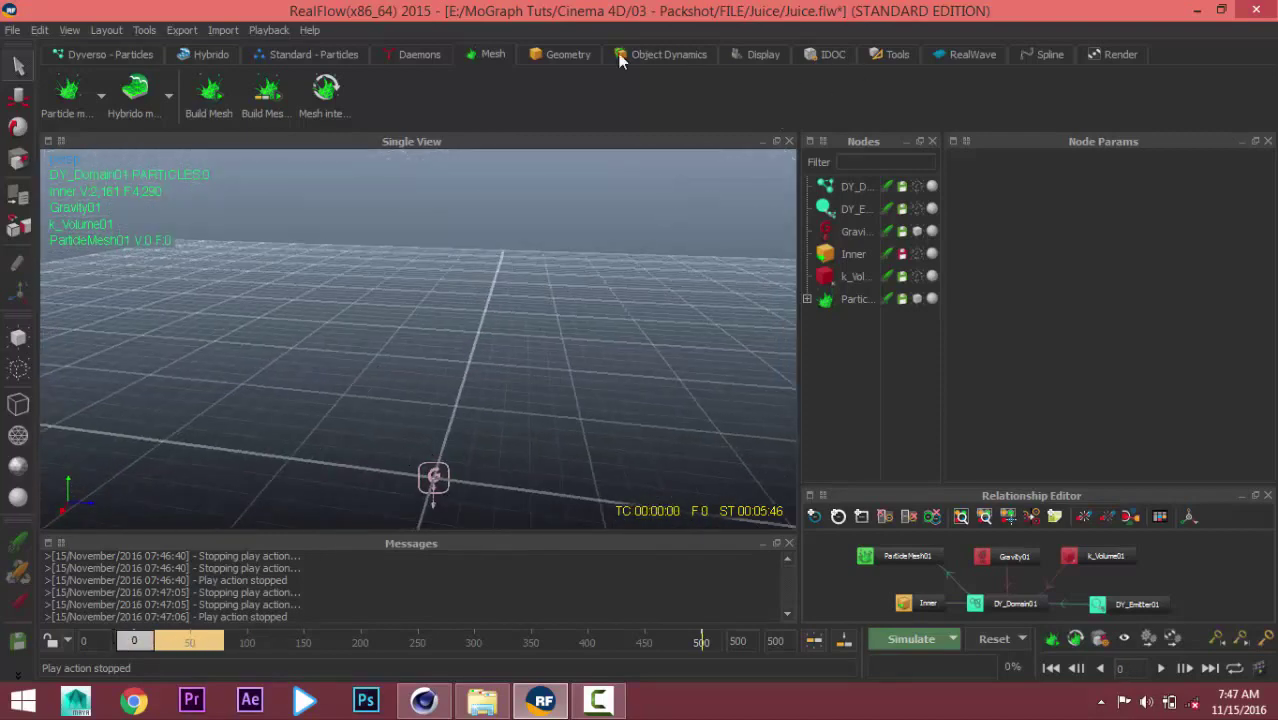
Browse the daemon types on the Daemons shelf.
click(389, 52)
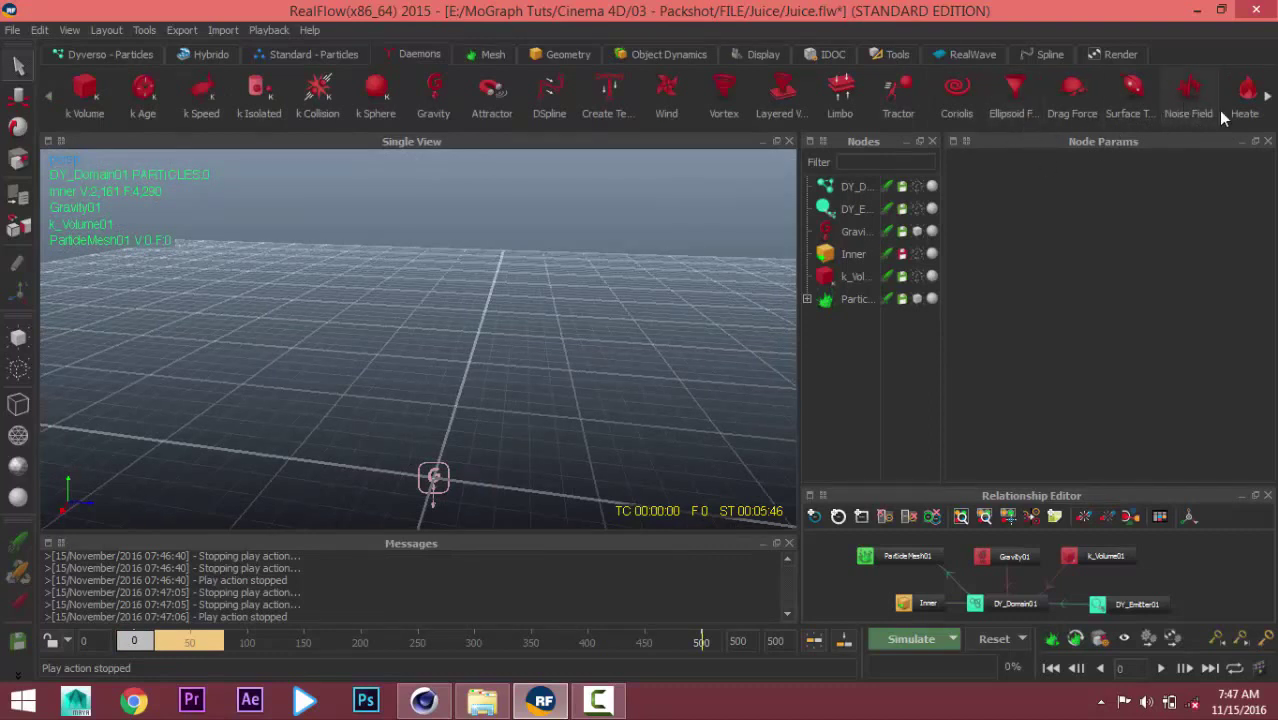
click(1267, 96)
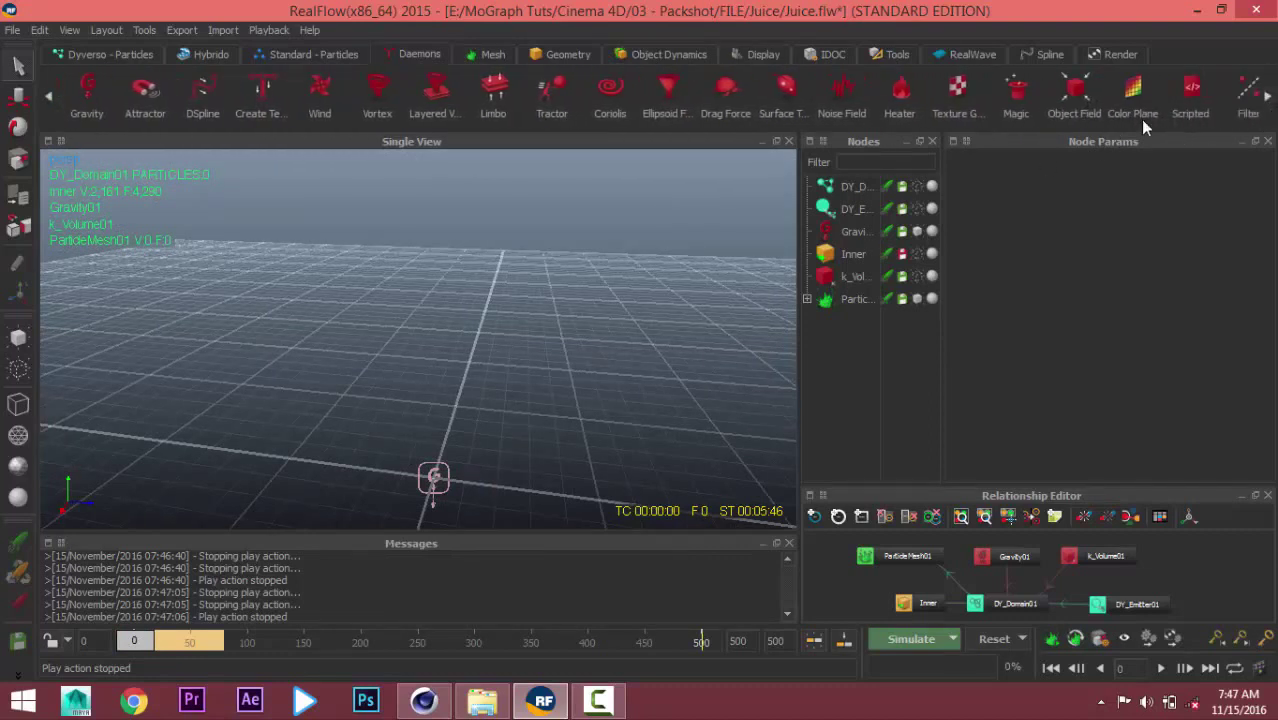
click(1268, 100)
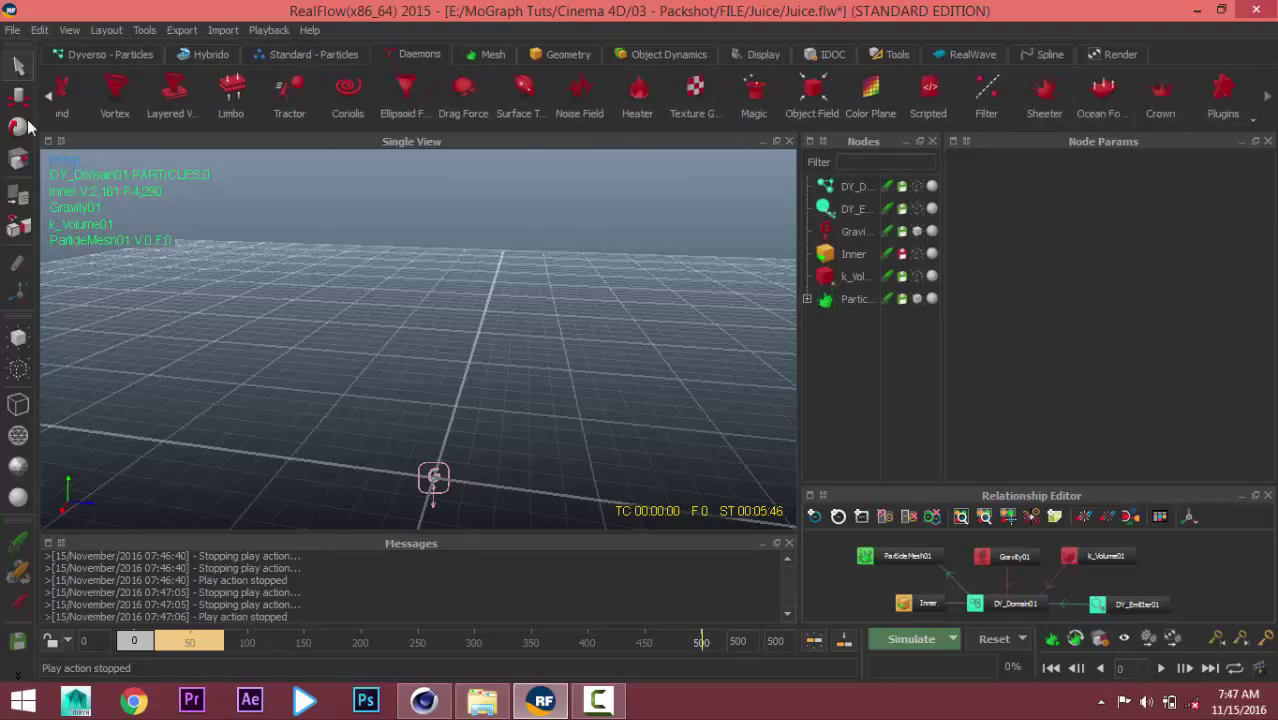
Start a new project, confirming removal of all current scene data.
click(12, 30)
click(55, 48)
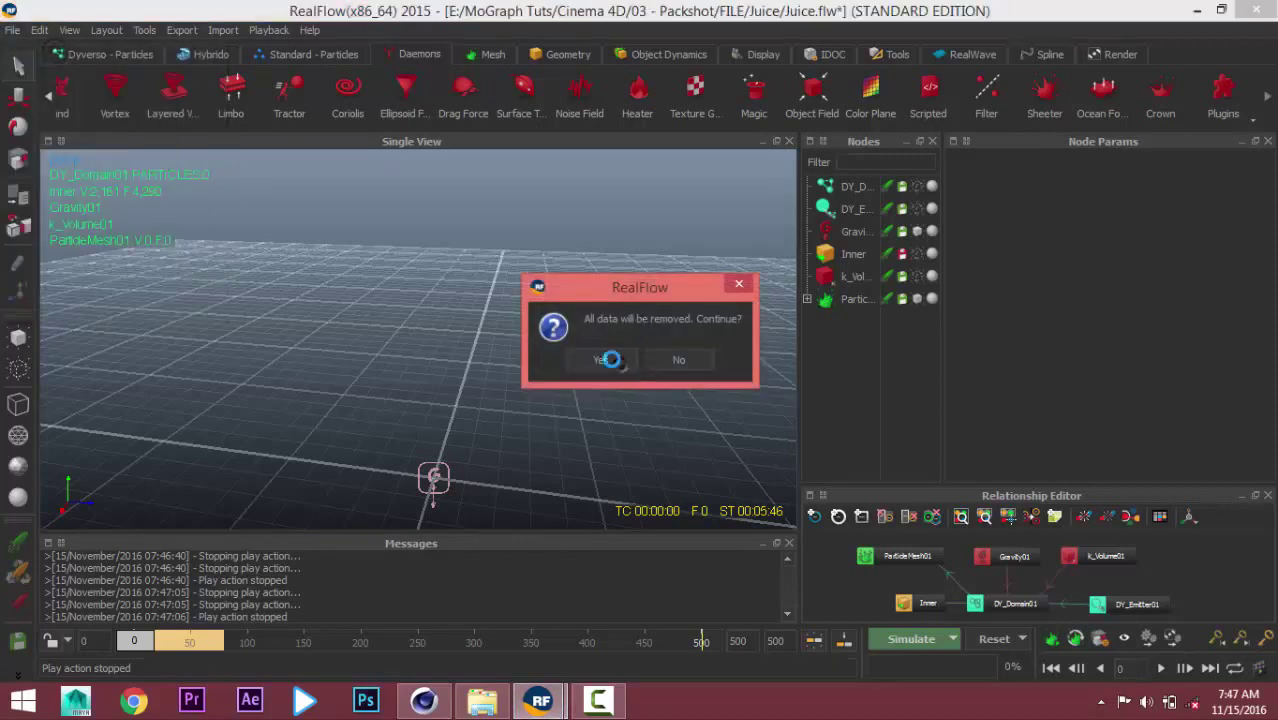
click(619, 365)
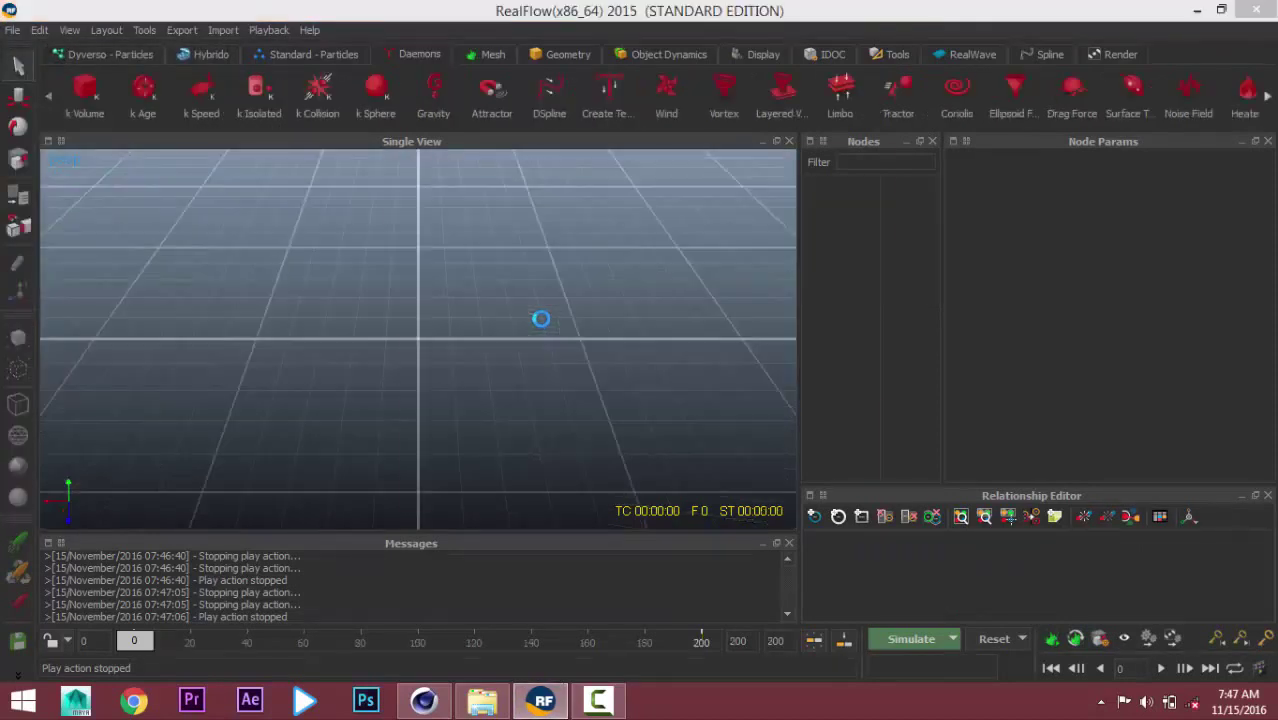
Open the ORANGE JUICE recent project and start replaying its simulation.
double_click(491, 348)
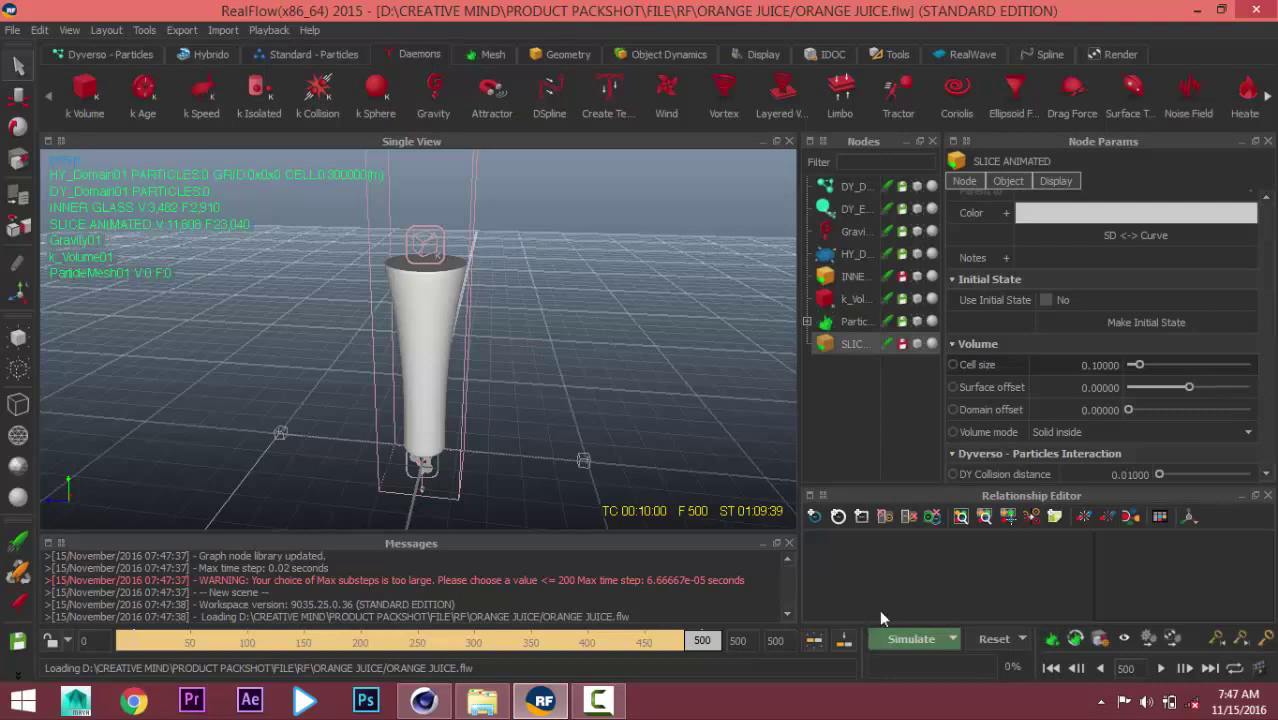
click(1051, 668)
click(1160, 668)
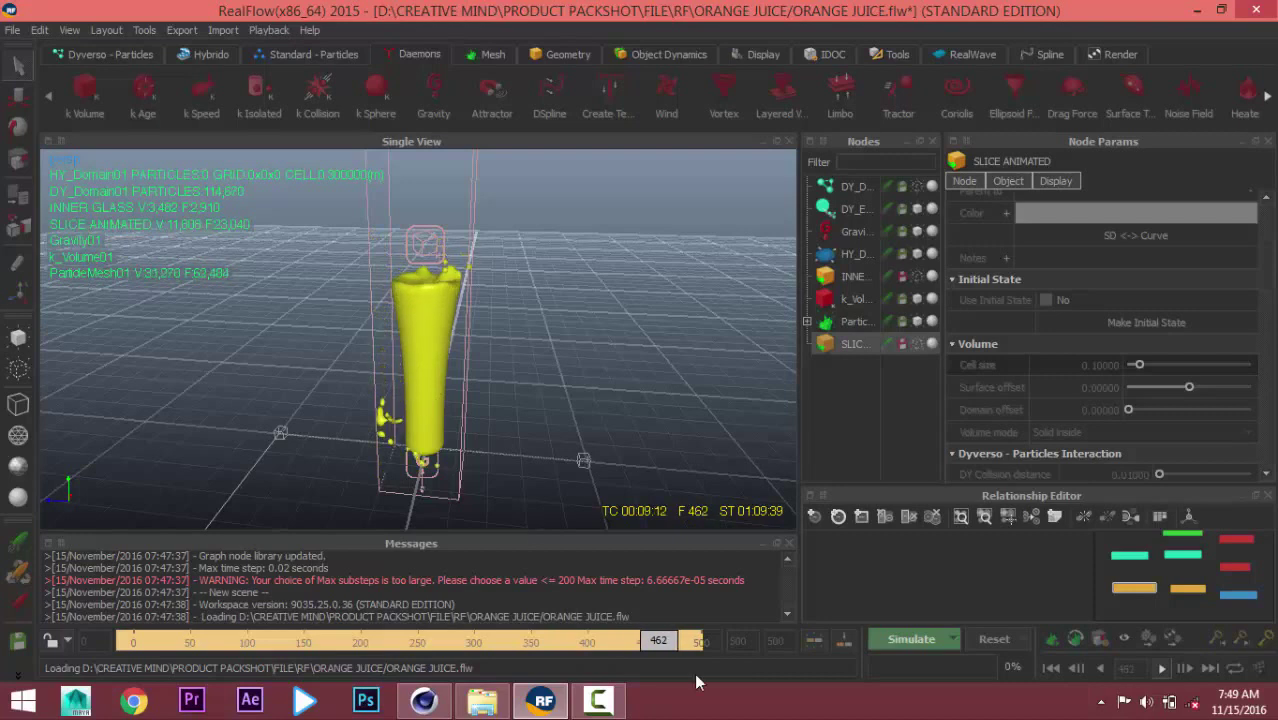
Replay the cached juice from frame 0, then jump to frame 215 and orbit the glass.
click(1051, 669)
click(1160, 668)
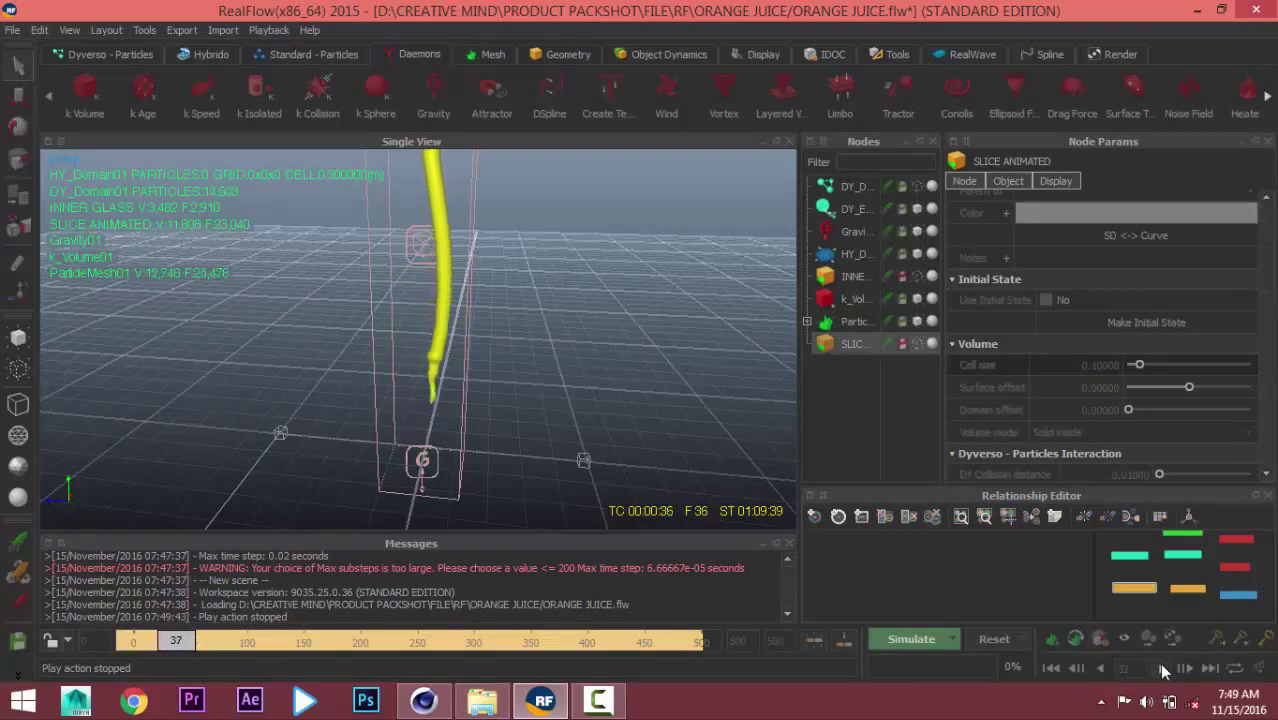
click(1161, 669)
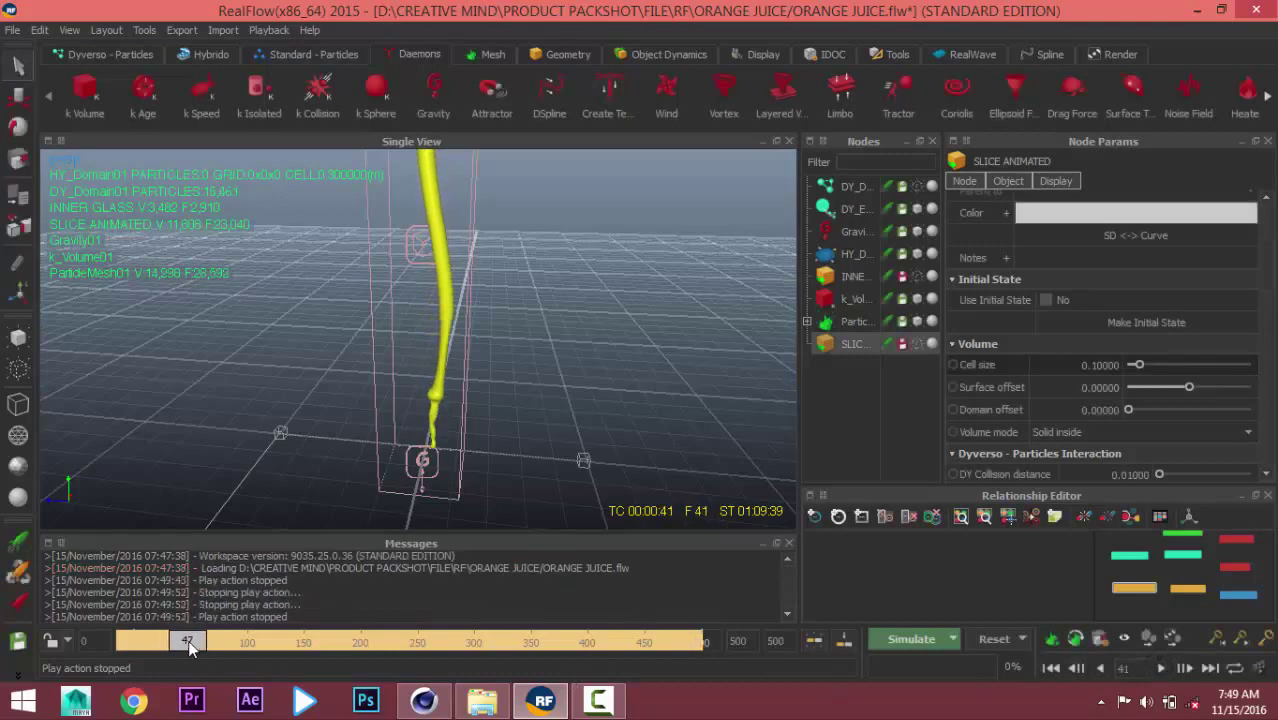
drag(188, 640, 379, 647)
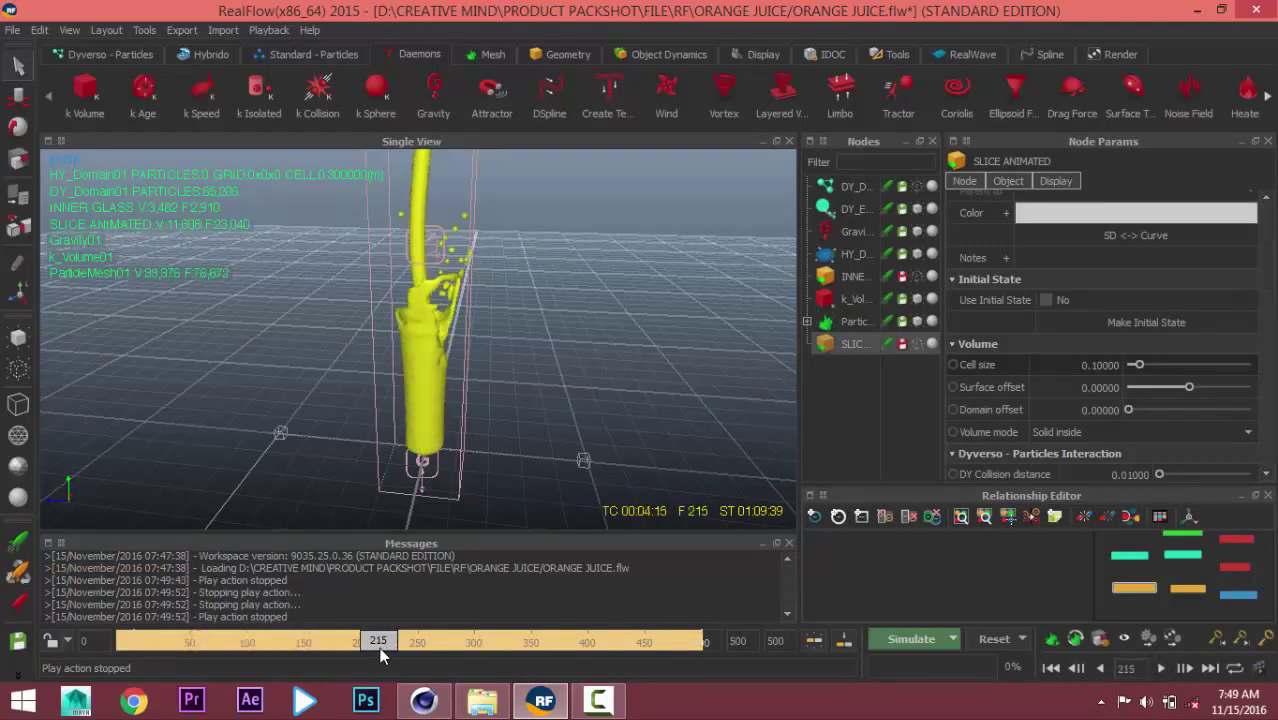
mouse_move(412, 382)
alt+mouse_down()
mouse_move(550, 315)
mouse_move(425, 410)
mouse_move(571, 117)
alt+mouse_up()
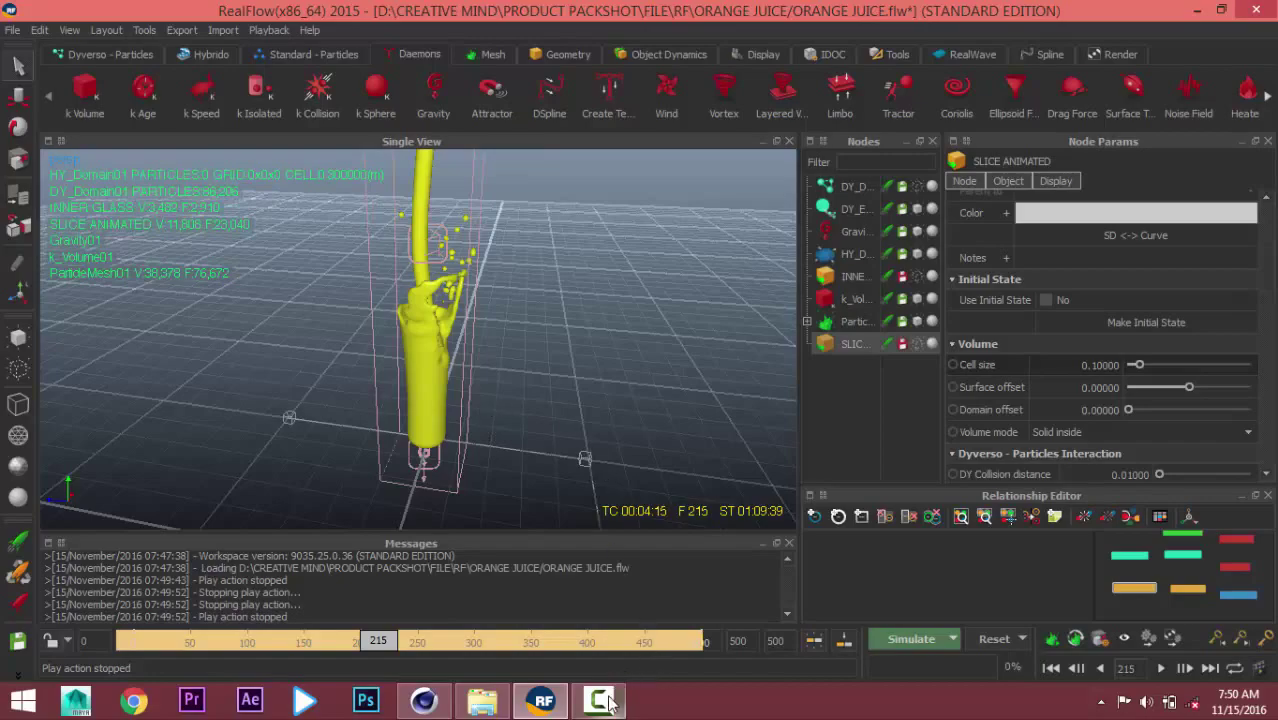
In Cinema 4D, load ParticleMesh01_00000.bin from Juice > meshes through a RealFlow Mesh Importer.
click(446, 704)
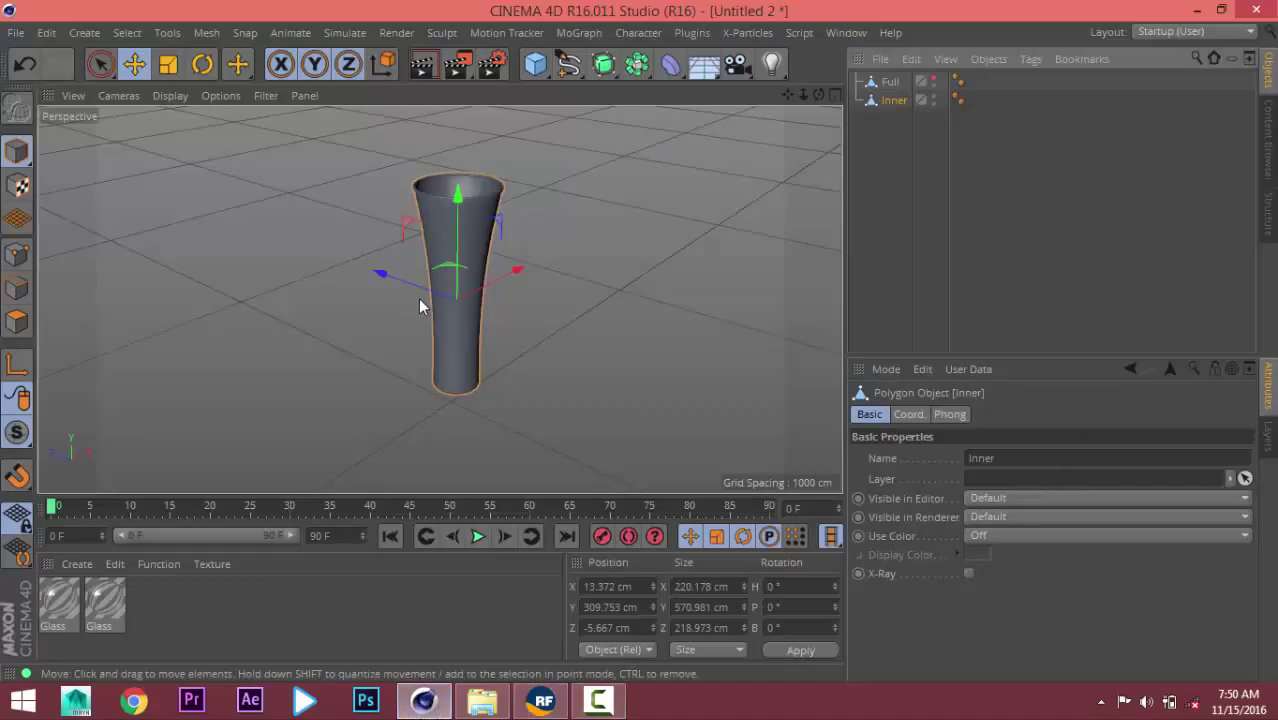
alt+drag(434, 314, 433, 308)
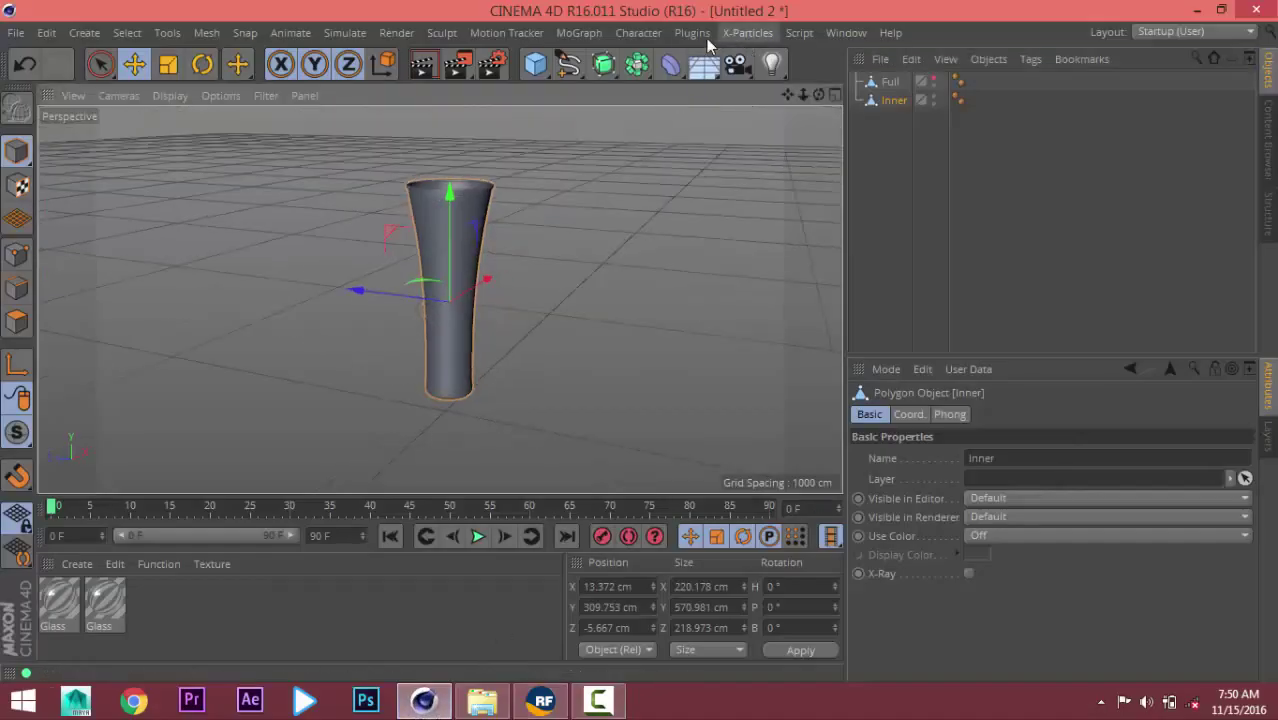
click(705, 38)
mouse_move(718, 131)
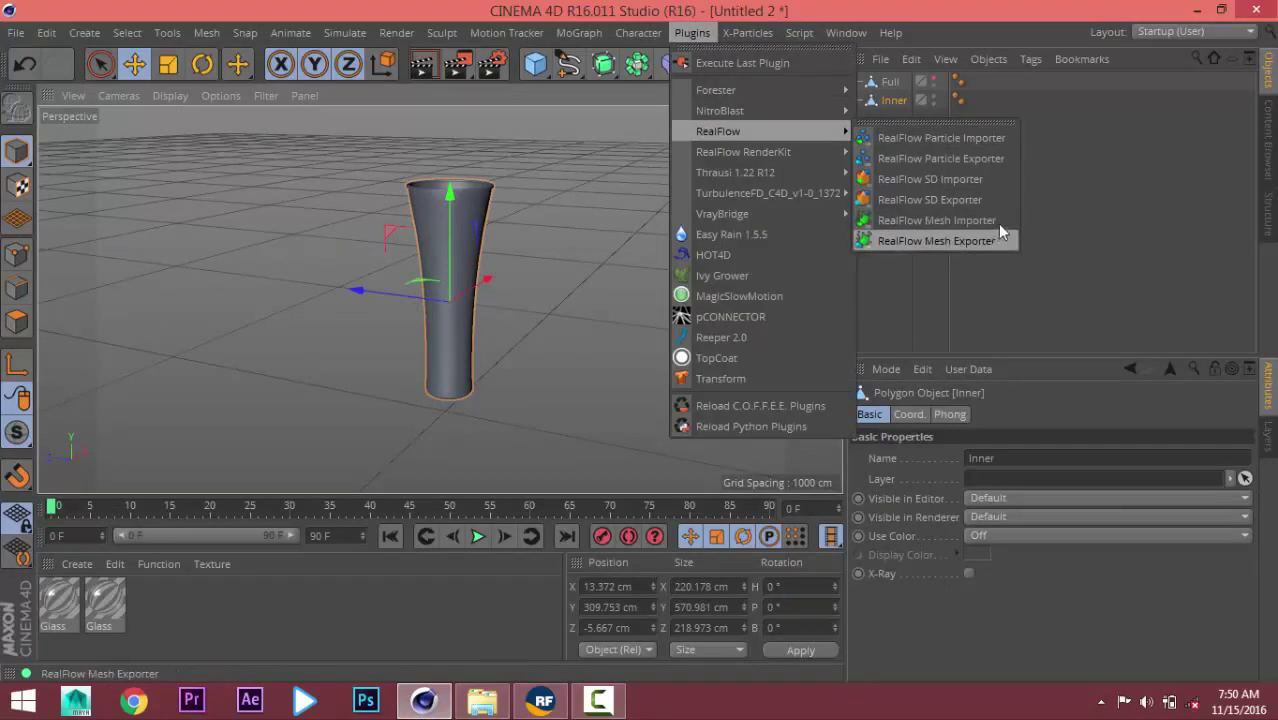
click(999, 220)
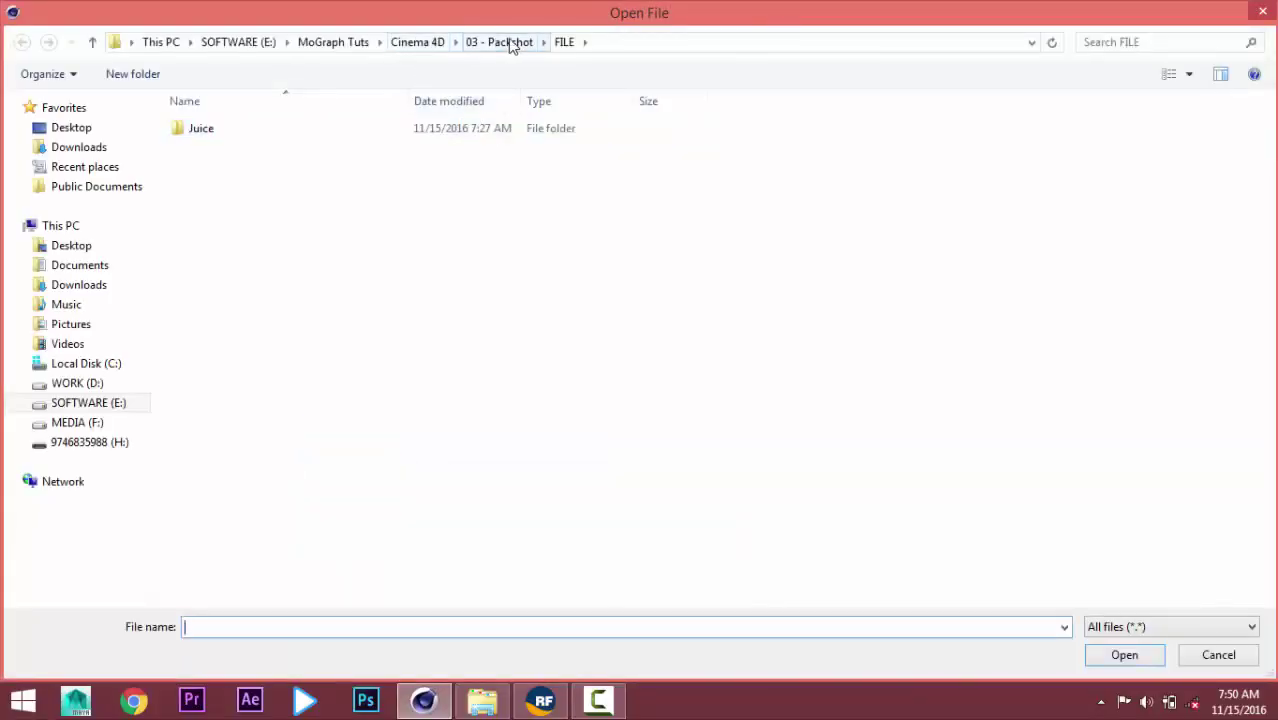
double_click(222, 133)
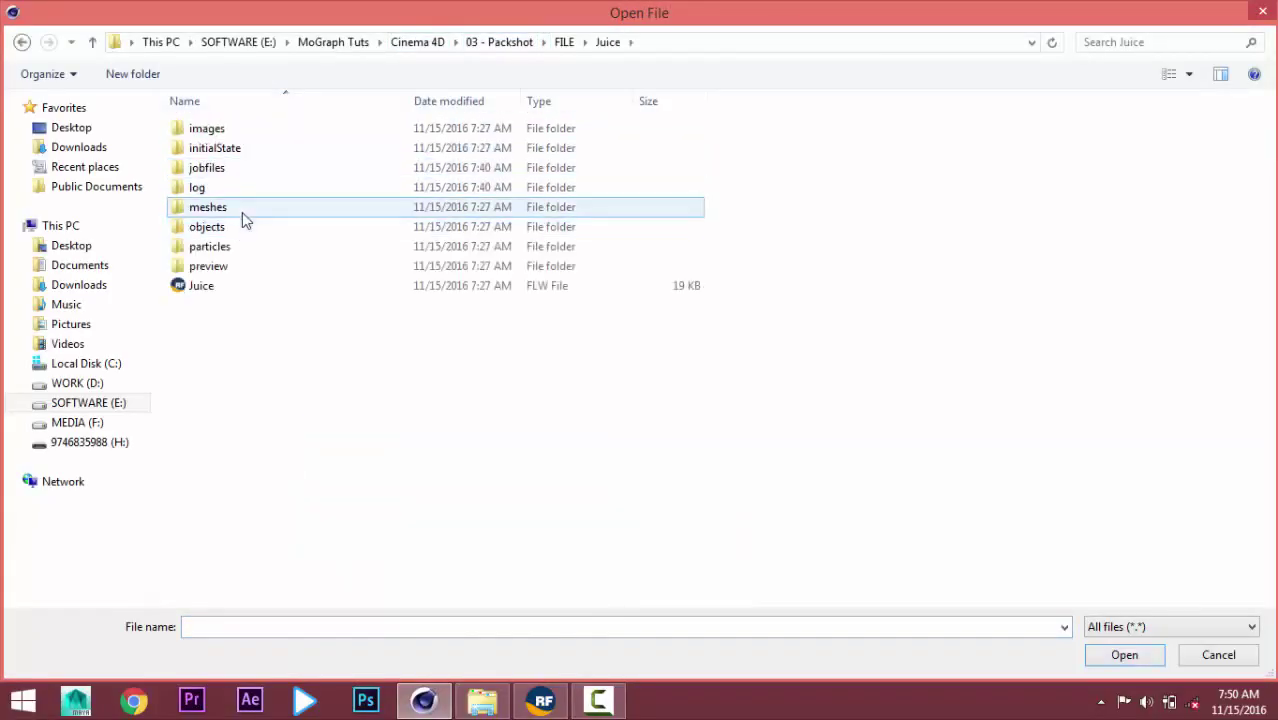
double_click(240, 209)
click(272, 133)
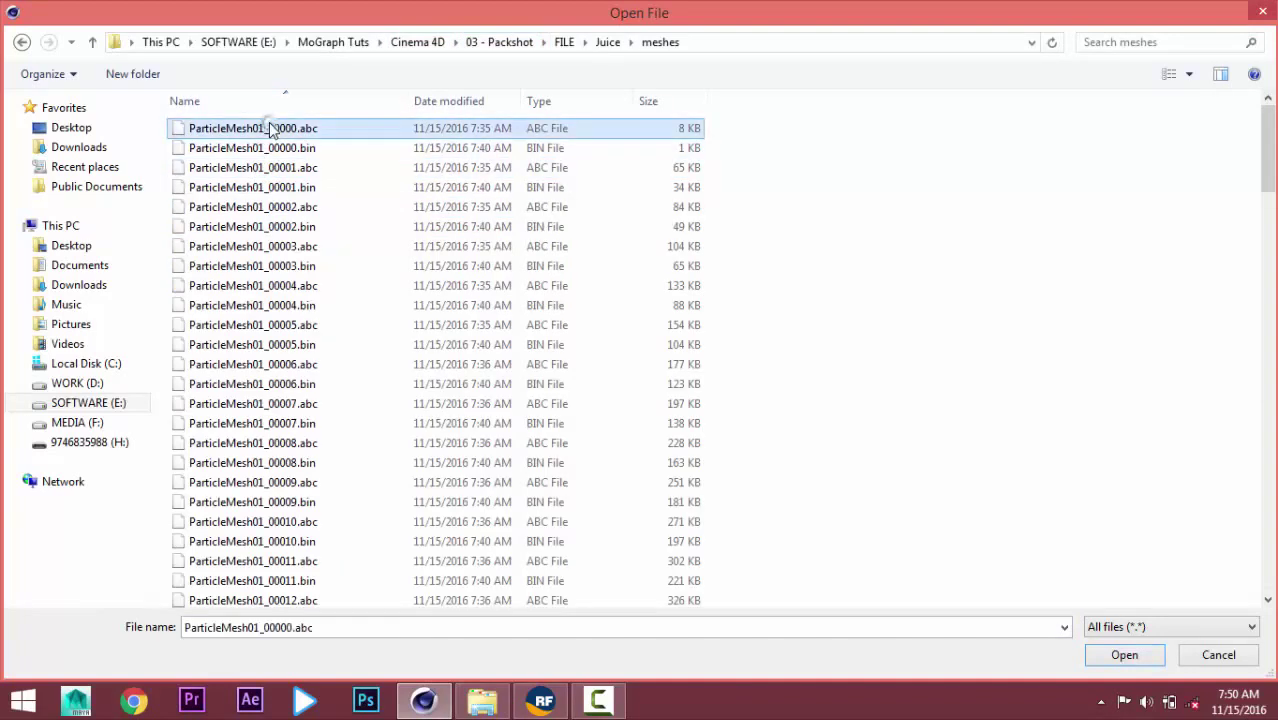
click(272, 149)
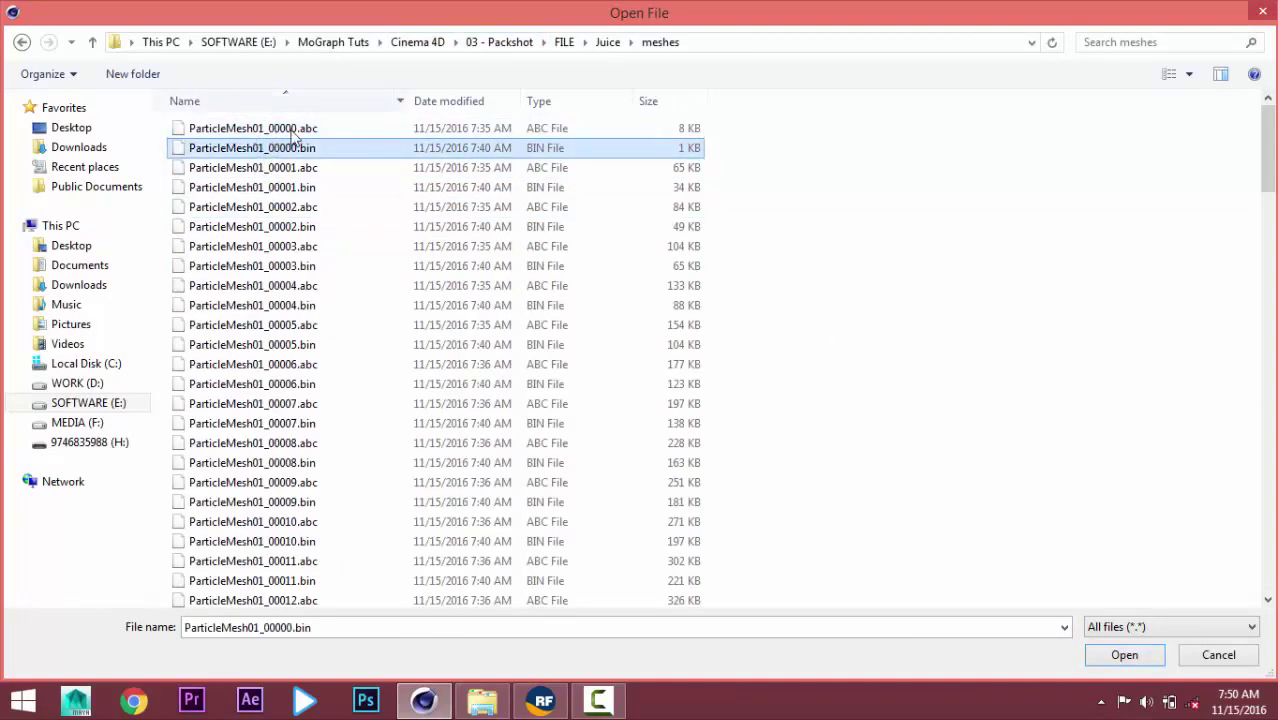
click(1112, 657)
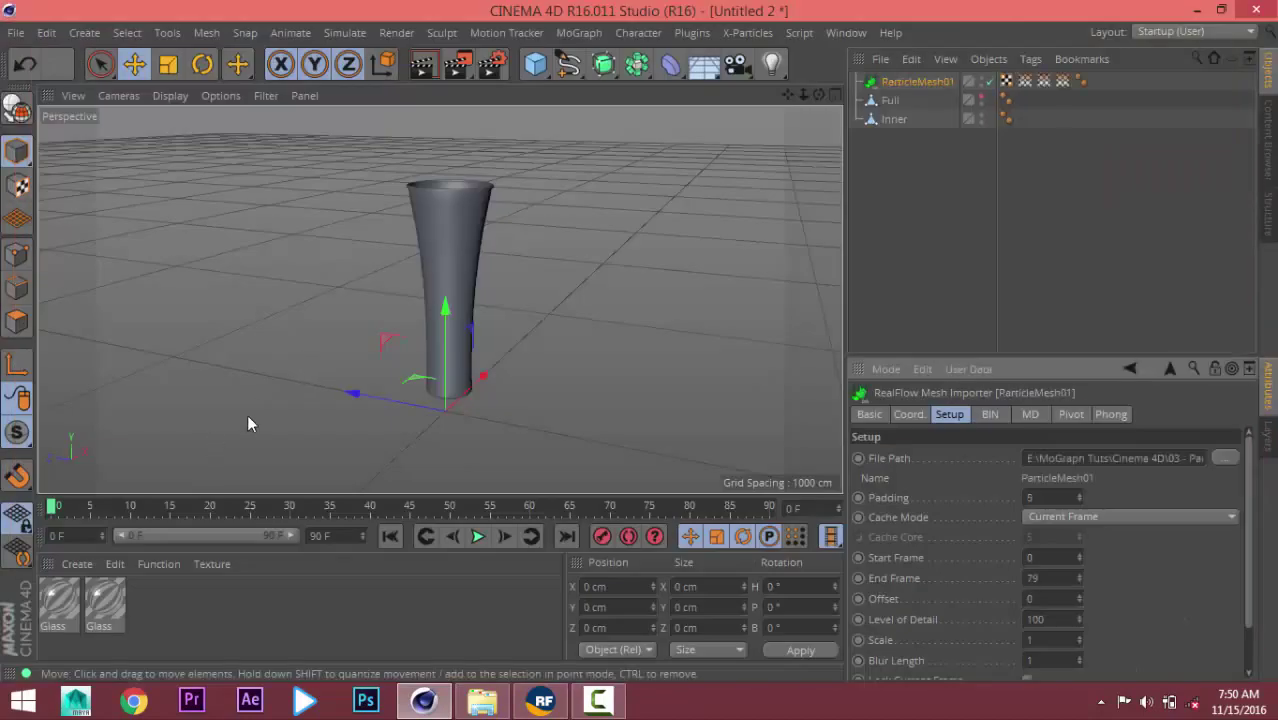
Hide the Inner glass object and scrub the juice animation through frames 21–44.
mouse_move(465, 320)
alt+mouse_down()
mouse_move(464, 404)
mouse_move(433, 401)
mouse_move(430, 420)
alt+mouse_up()
click(65, 505)
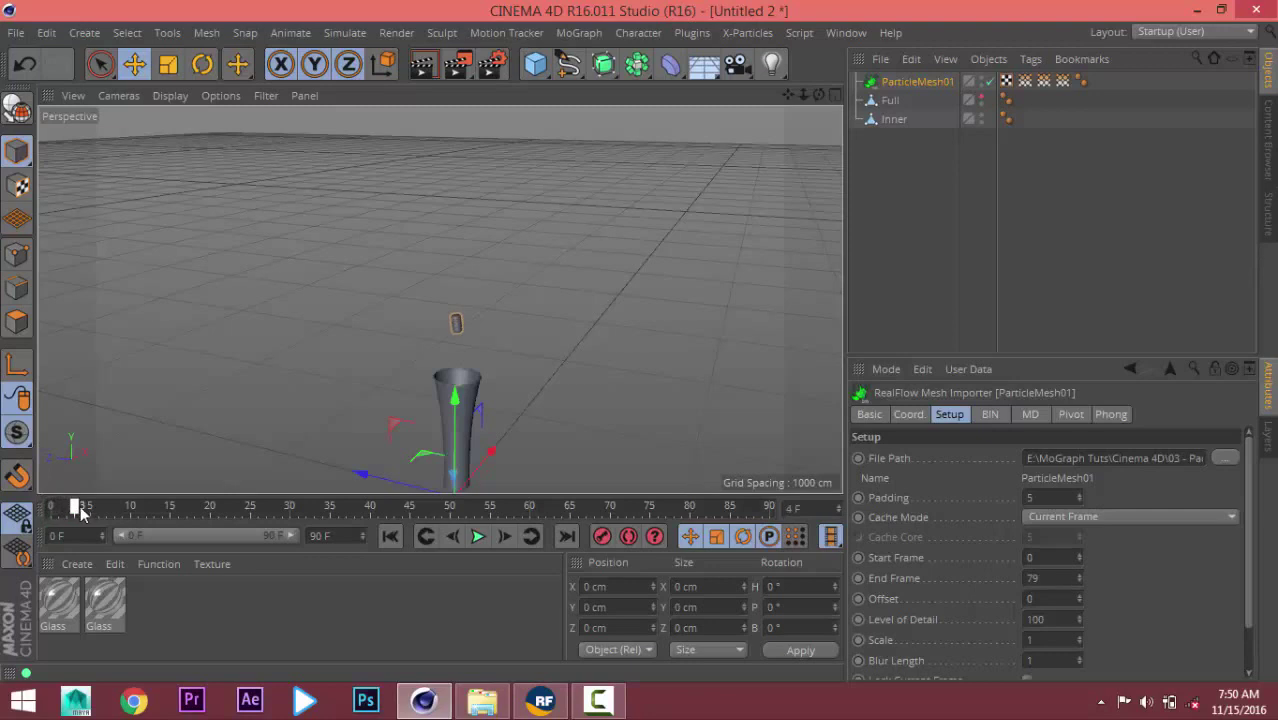
mouse_move(496, 413)
alt+mouse_down()
mouse_move(446, 406)
mouse_move(255, 437)
alt+mouse_up()
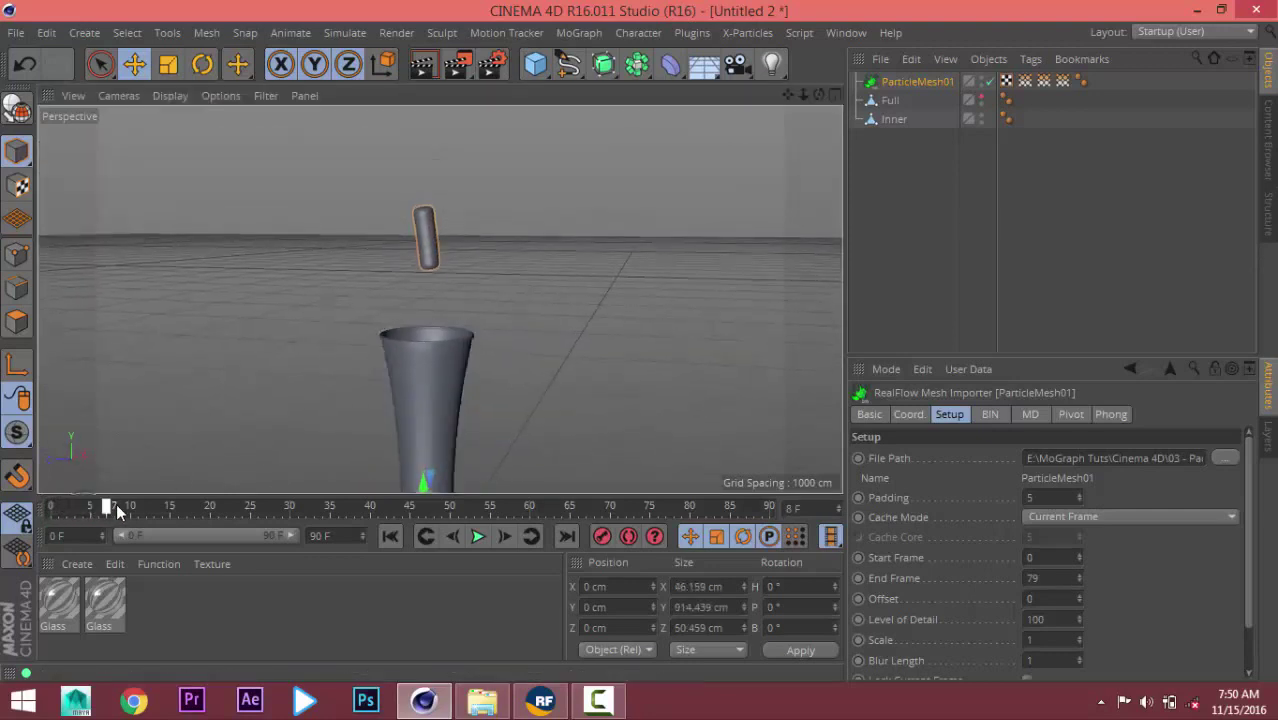
click(216, 521)
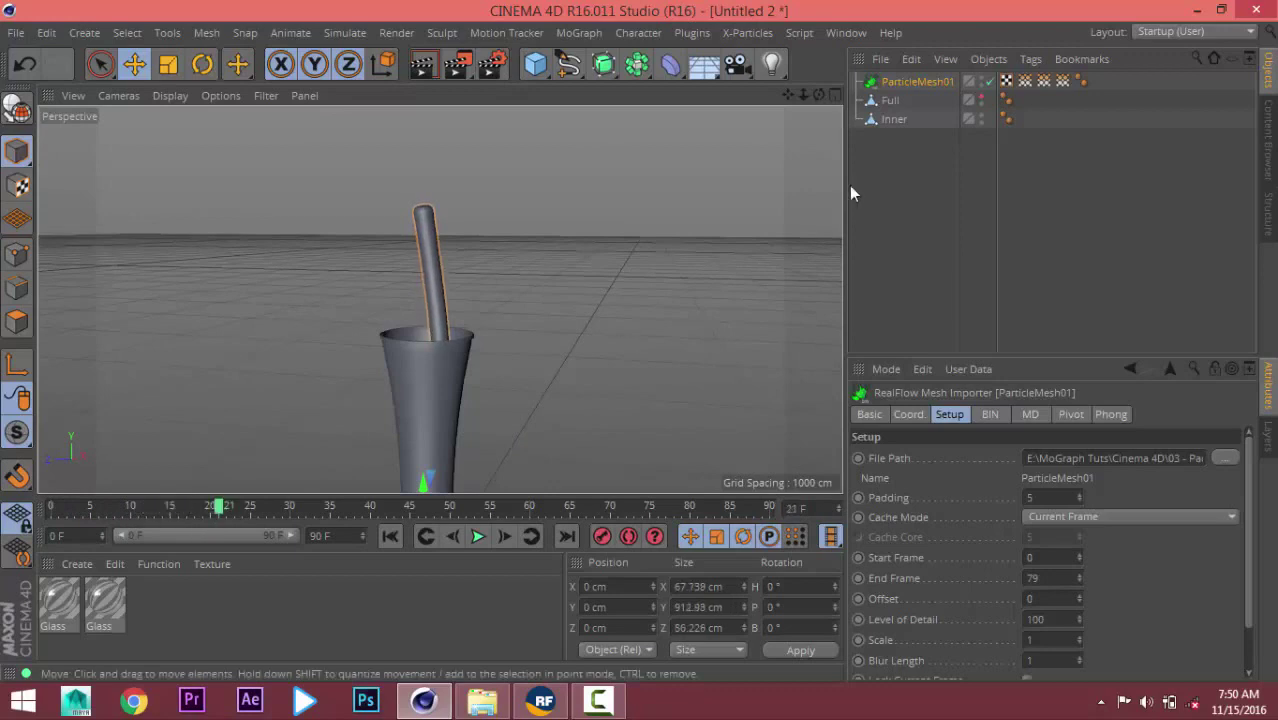
click(981, 116)
alt+drag(492, 371, 476, 273)
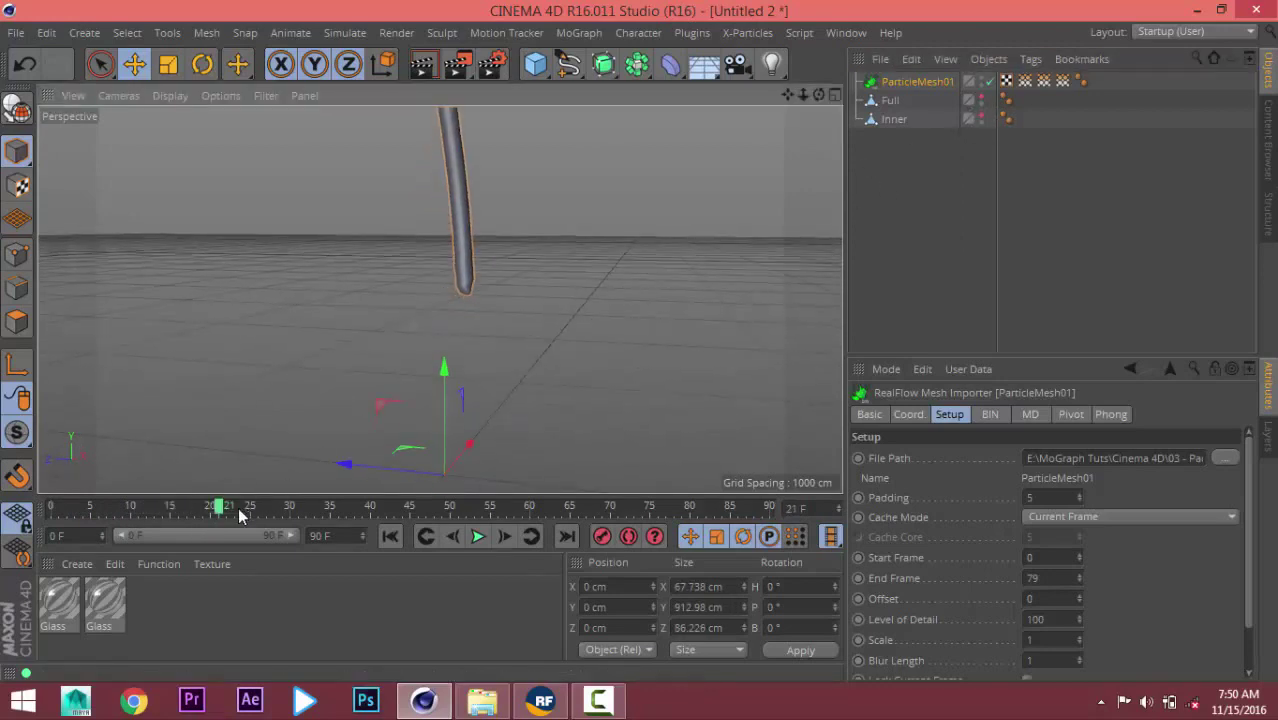
drag(219, 512, 278, 513)
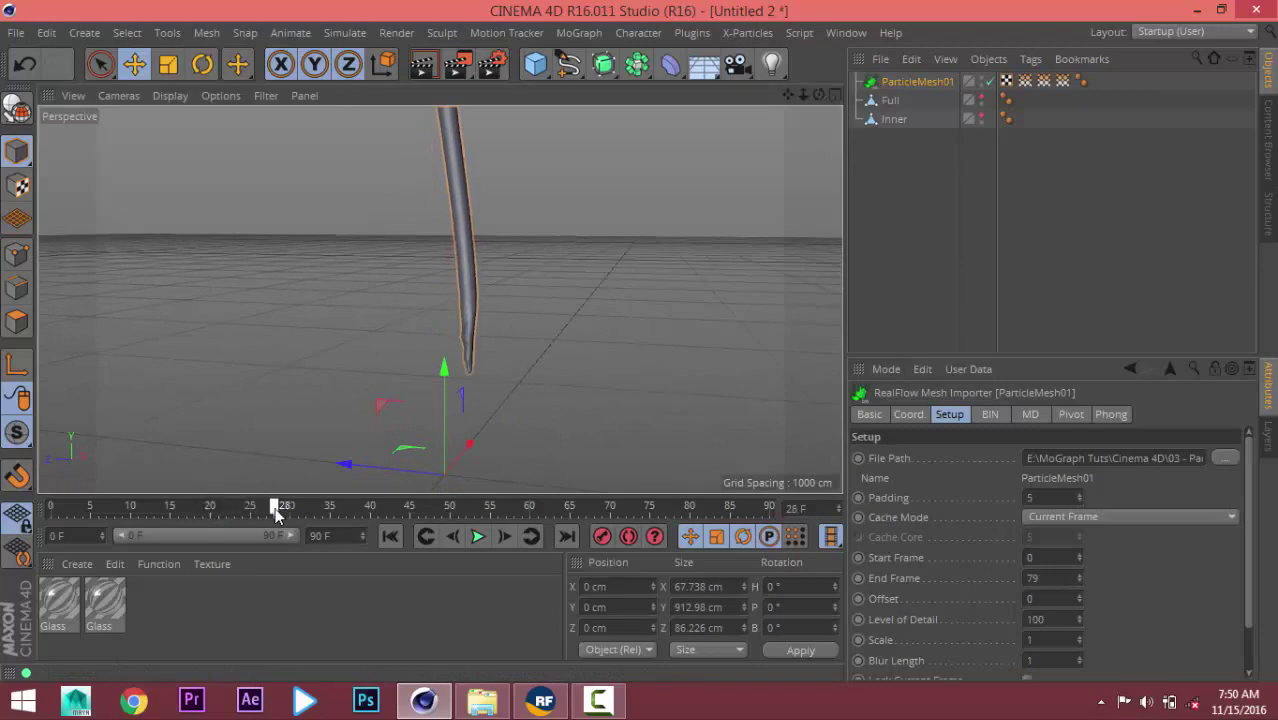
drag(313, 512, 540, 508)
mouse_move(375, 508)
mouse_down()
mouse_move(465, 511)
mouse_move(61, 502)
mouse_up()
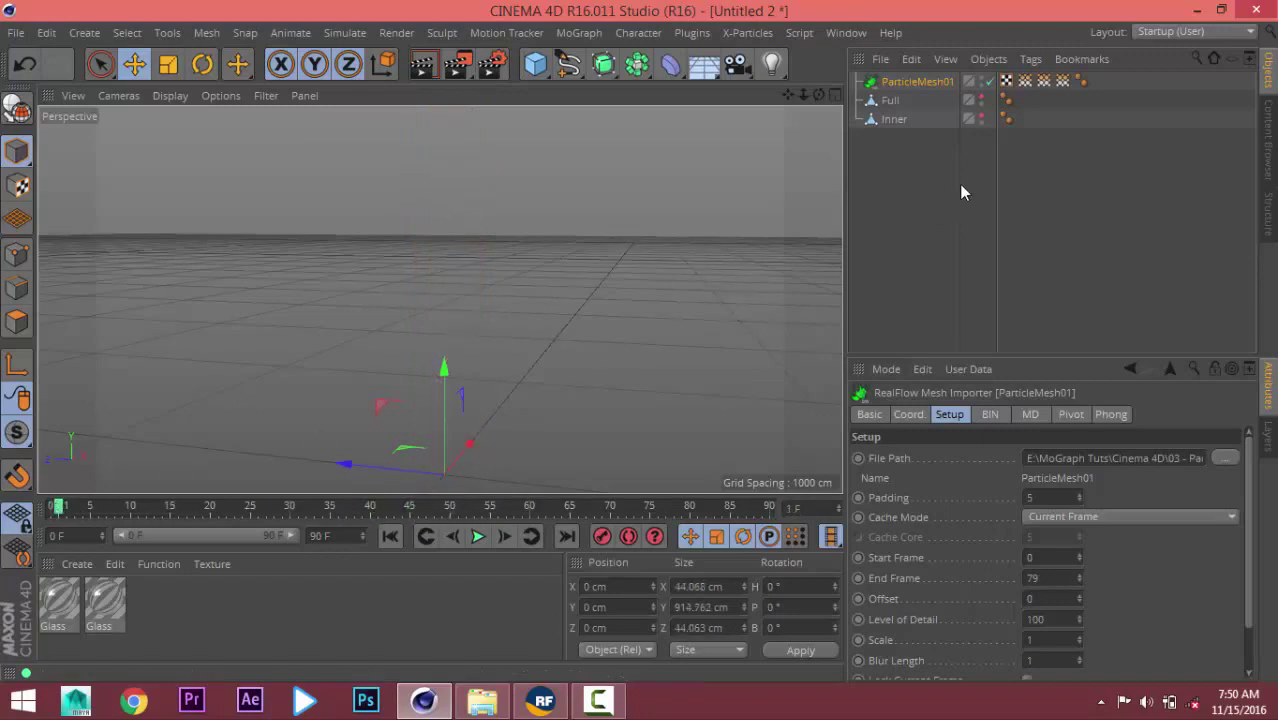
Go to frame 46, show the Inner glass again and toggle the Full glass visibility.
alt+middle_drag(432, 400, 432, 357)
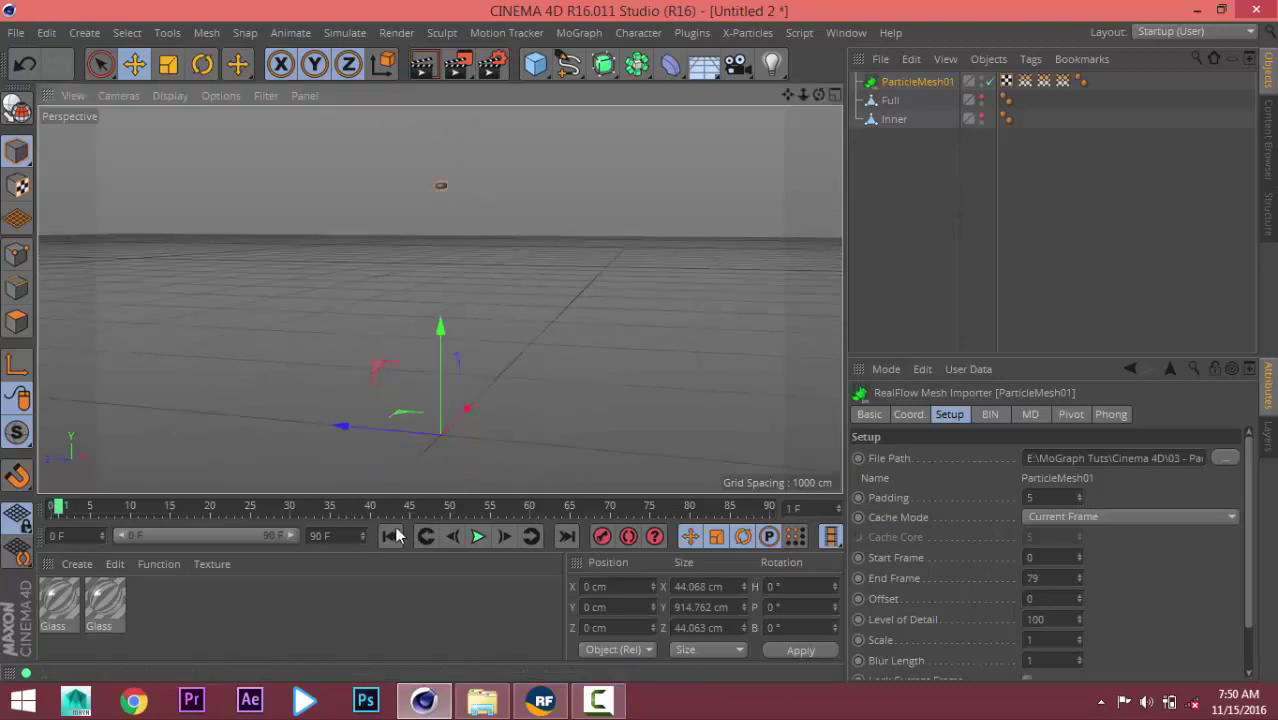
click(419, 508)
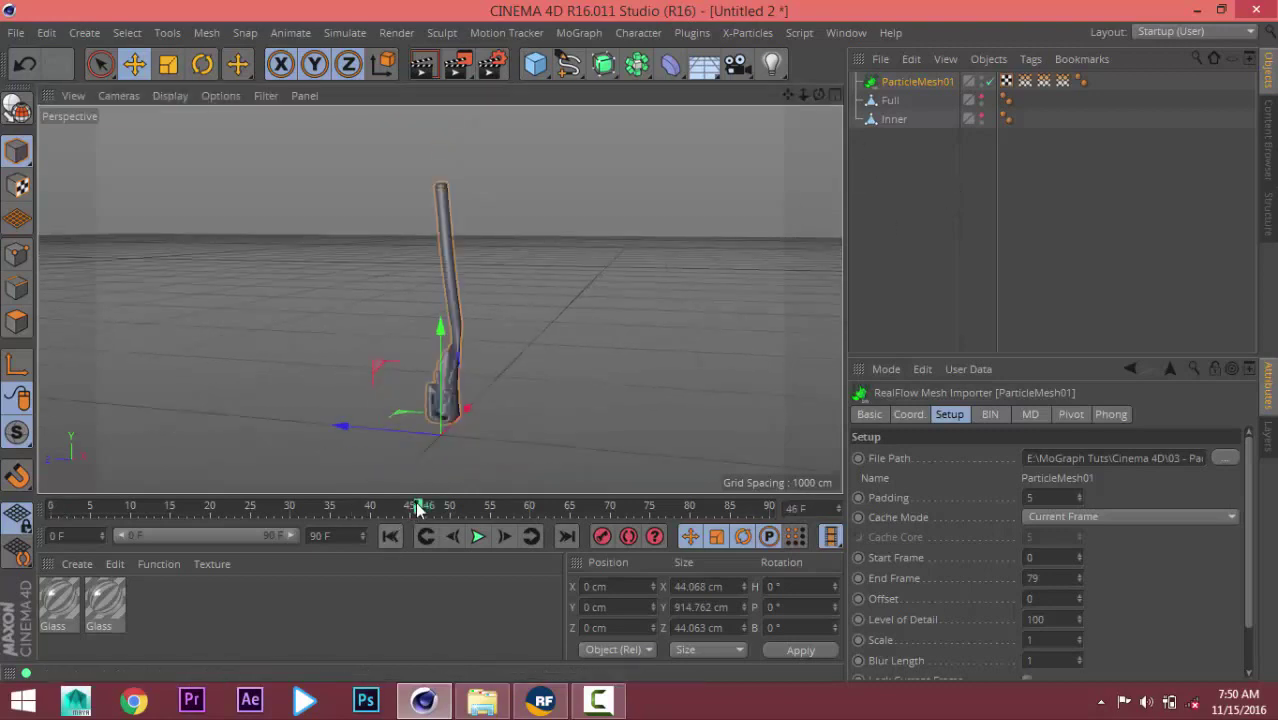
click(981, 117)
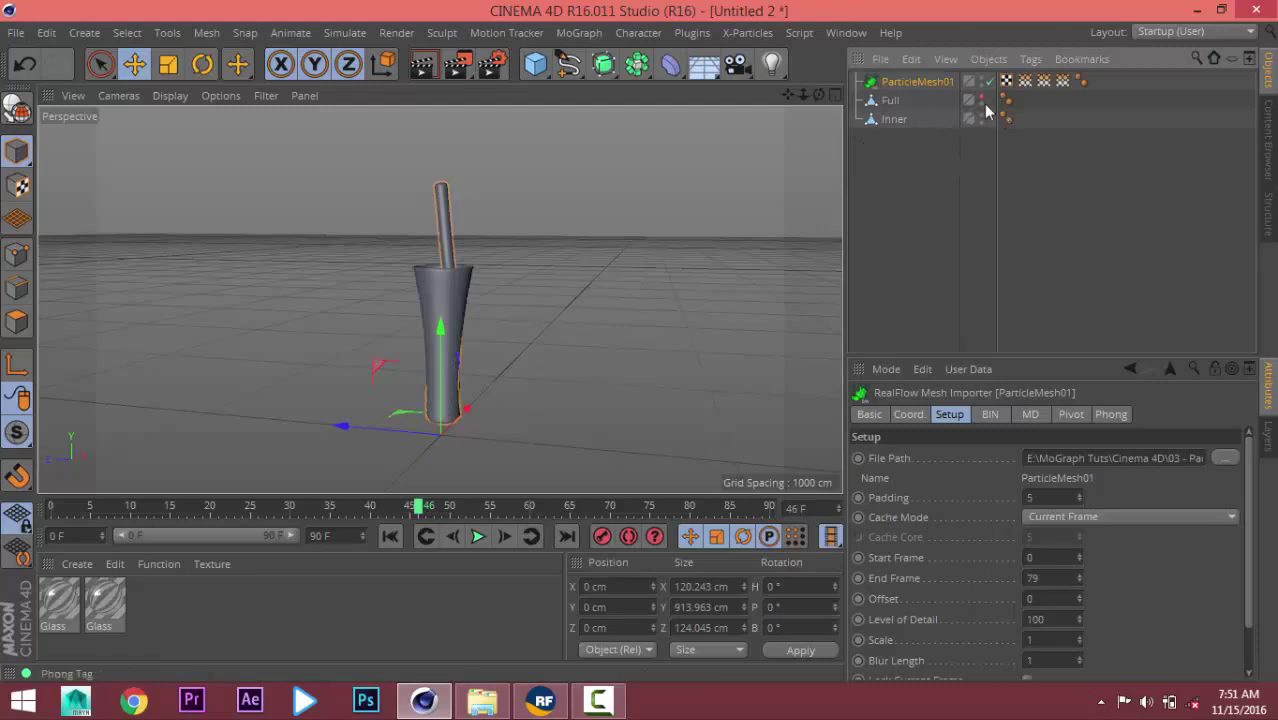
click(981, 102)
click(893, 119)
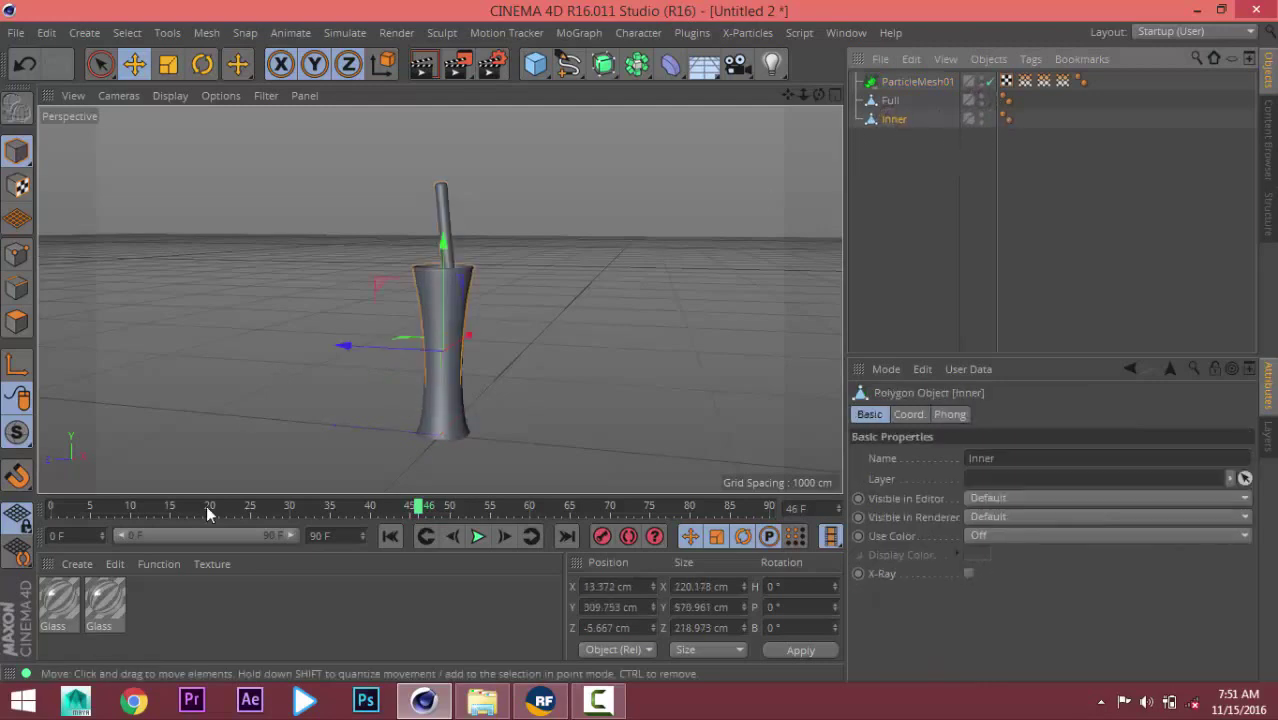
Apply the Glass material to the Full object and hide Inner in the viewport.
drag(77, 613, 174, 442)
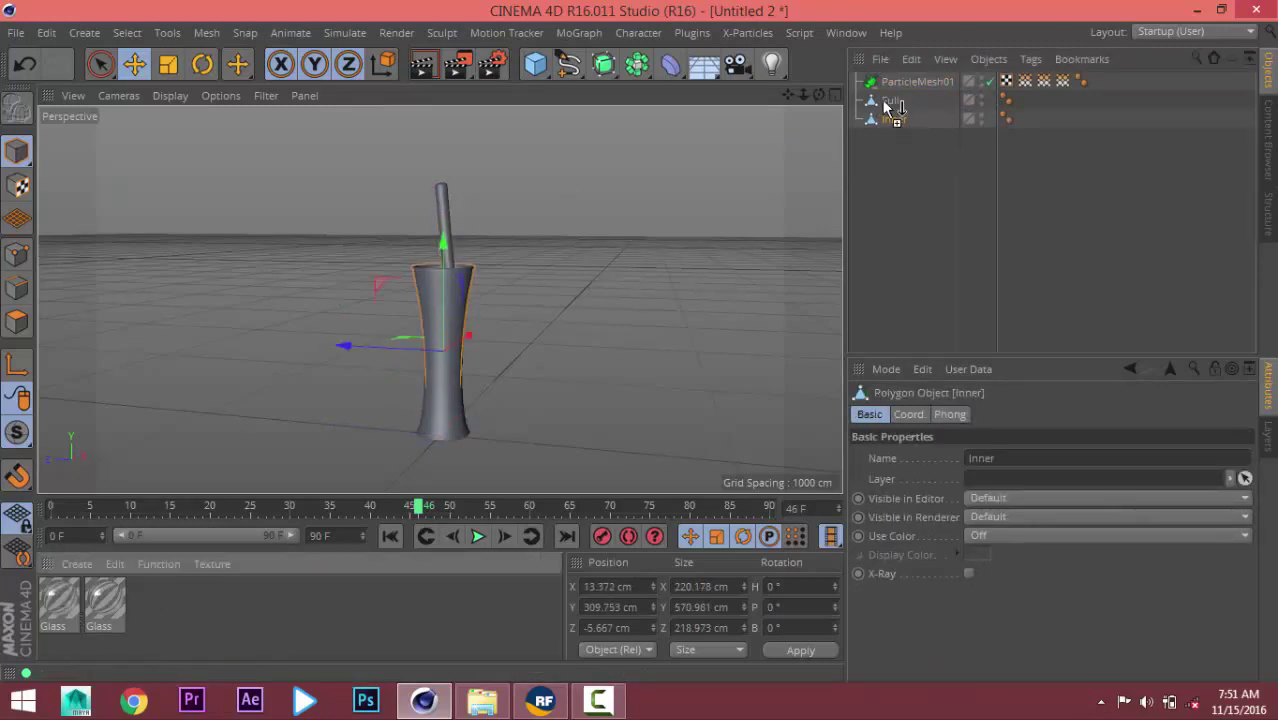
drag(890, 105, 998, 106)
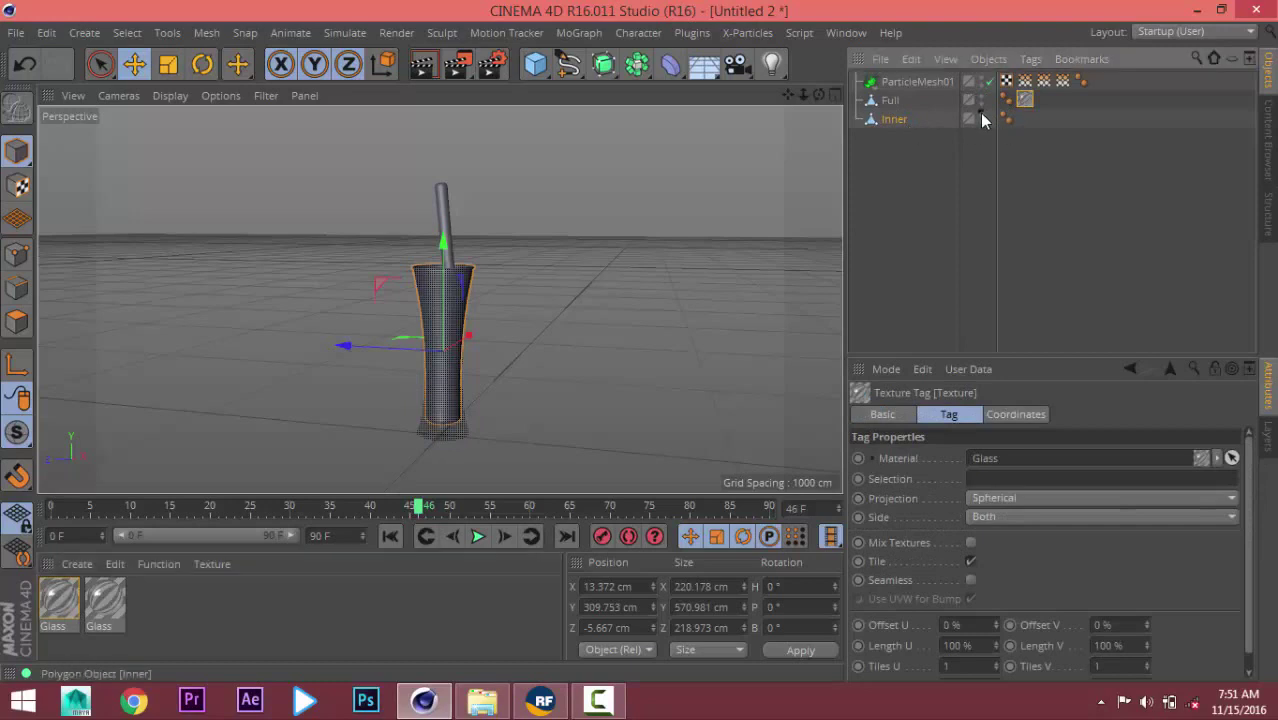
click(980, 115)
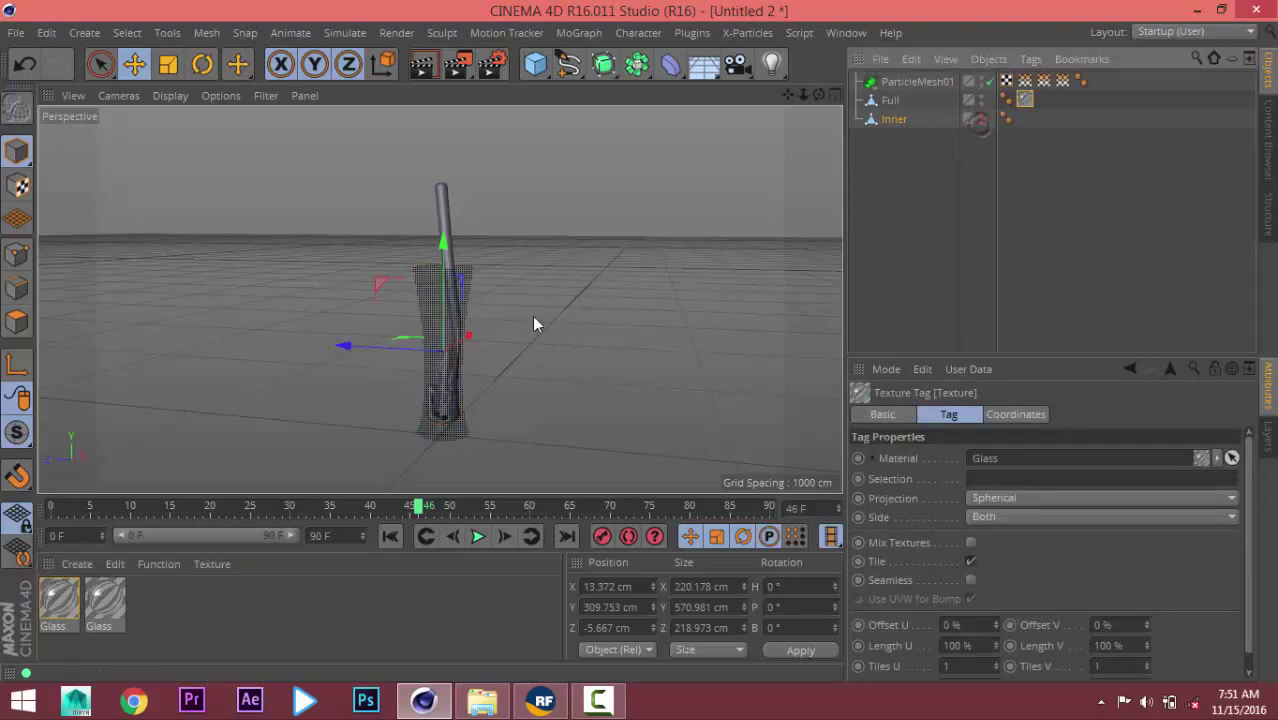
Add a Physical Sky to light the juice stream and glass.
scroll(381, 413, up, 2)
scroll(449, 418, up, 2)
mouse_move(449, 418)
alt+mouse_down()
mouse_move(479, 385)
mouse_move(474, 360)
mouse_move(451, 400)
mouse_move(494, 410)
mouse_move(422, 277)
mouse_move(460, 443)
mouse_move(462, 409)
mouse_move(474, 408)
alt+mouse_up()
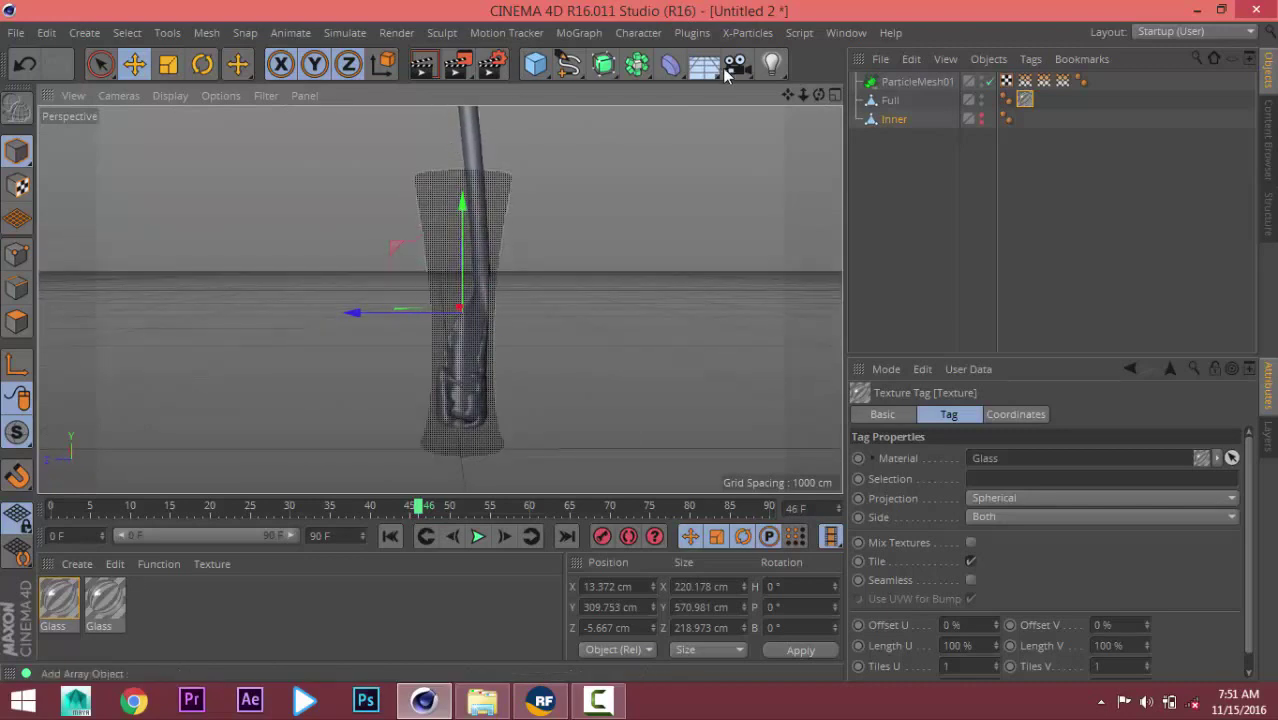
drag(704, 64, 912, 89)
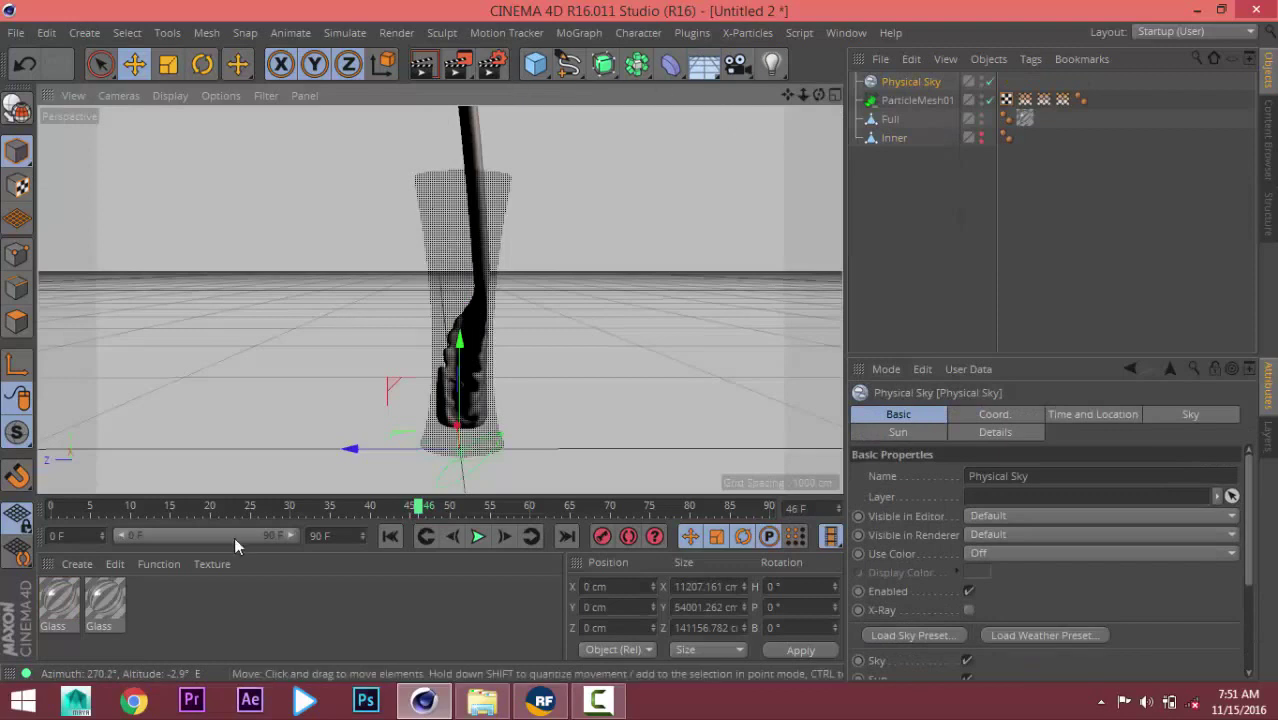
click(207, 633)
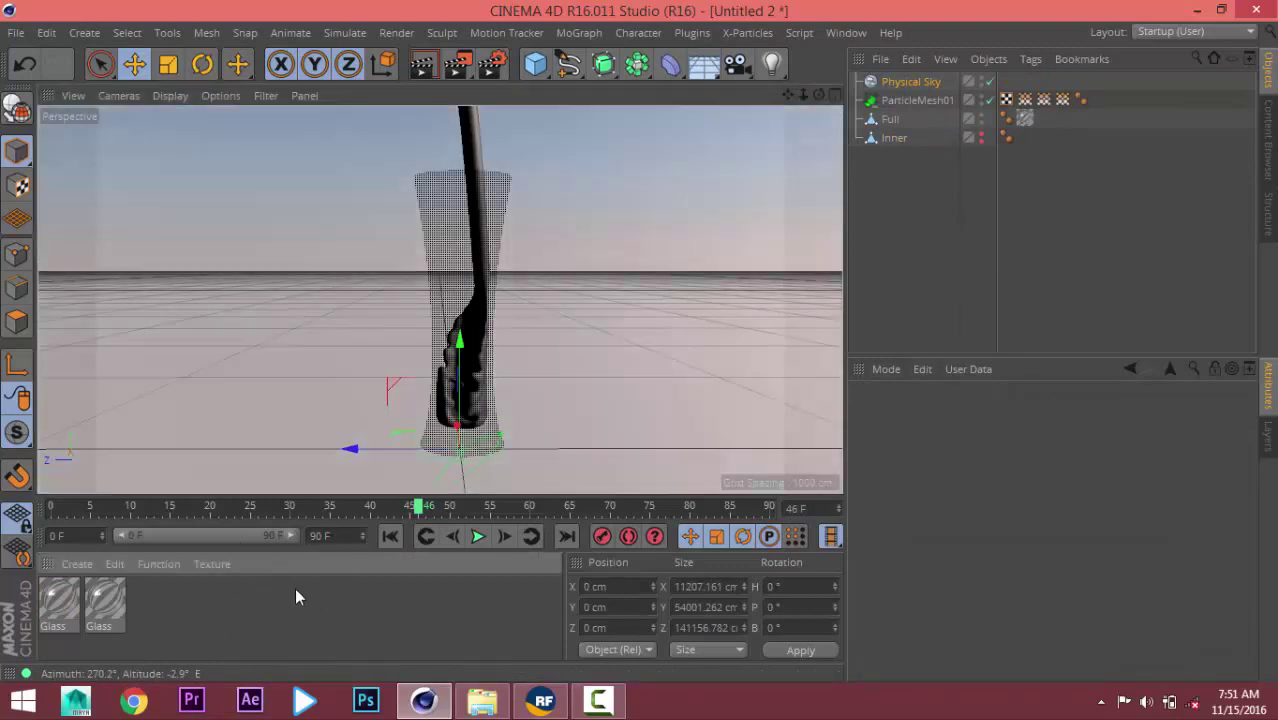
Create a new material and set its colour to orange, RGB 245, 117, 5.
double_click(167, 636)
double_click(79, 599)
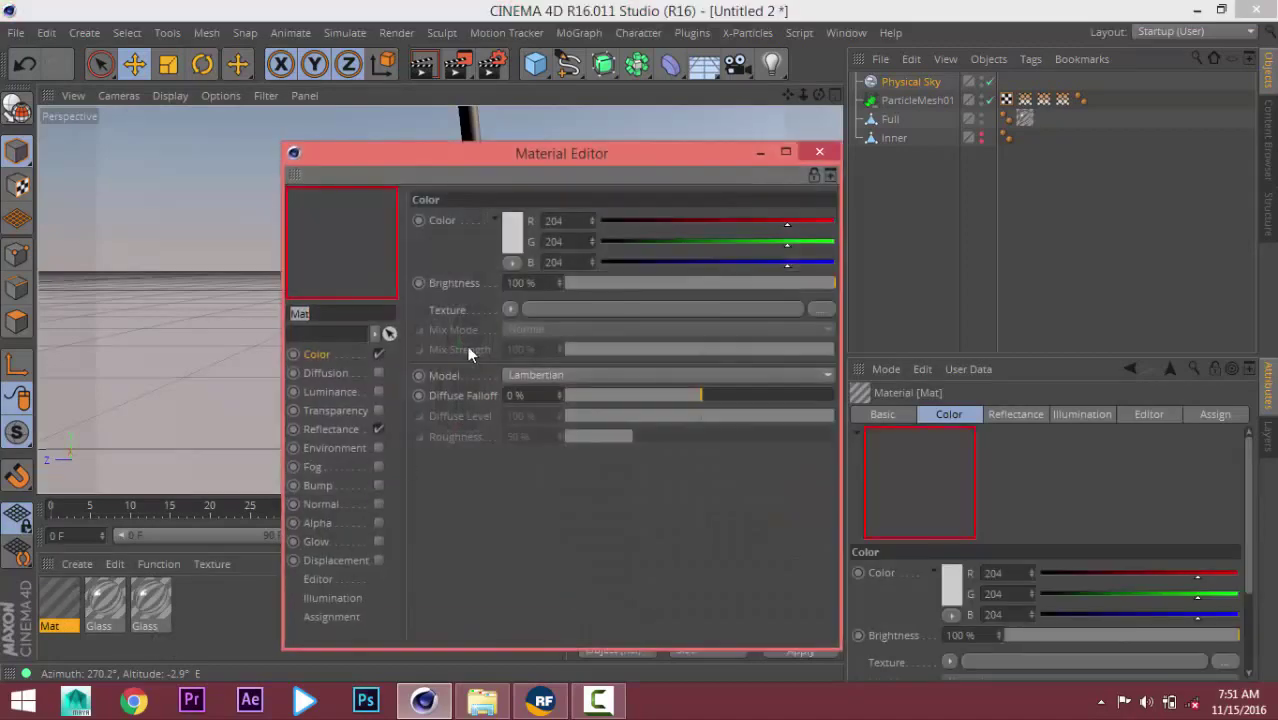
click(509, 229)
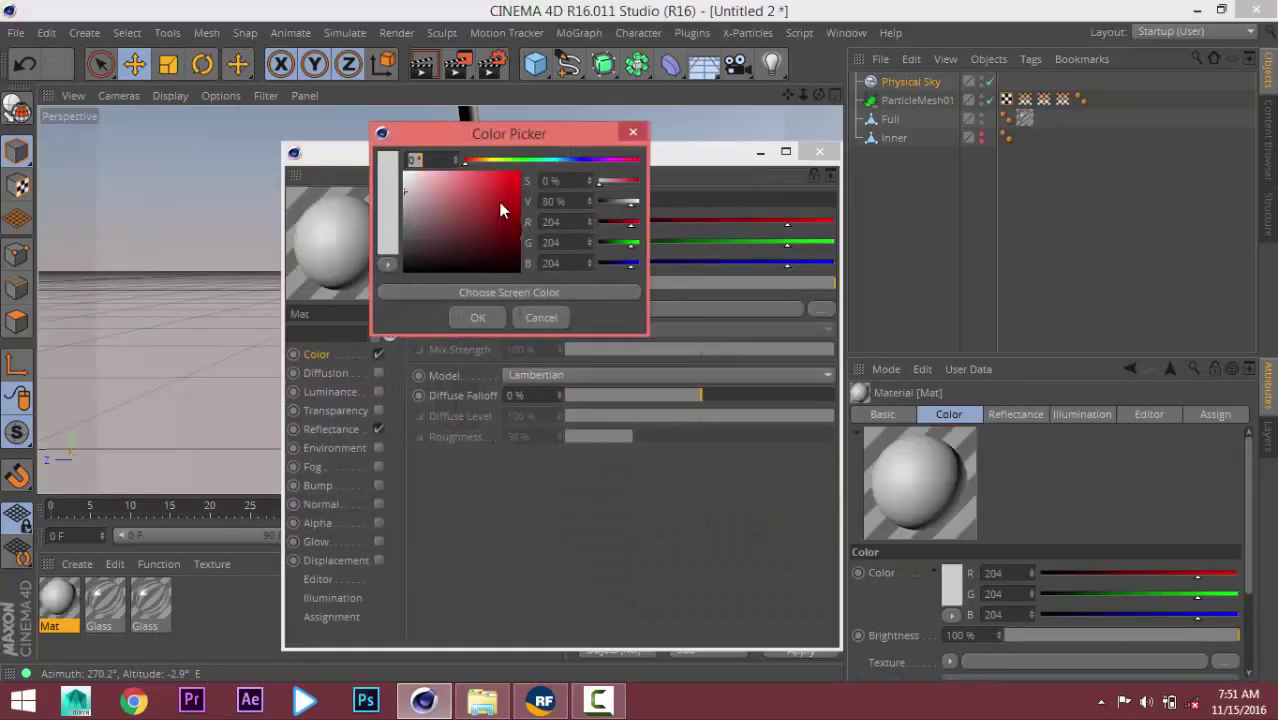
click(518, 180)
click(478, 160)
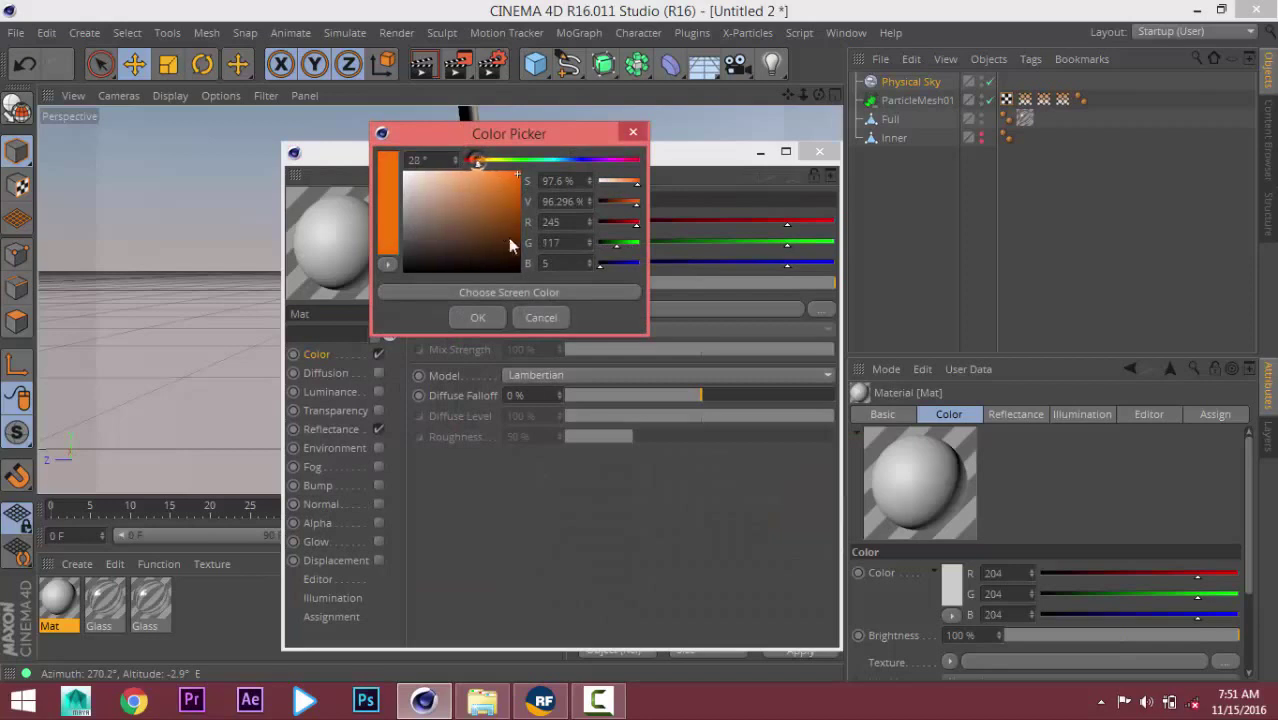
click(480, 317)
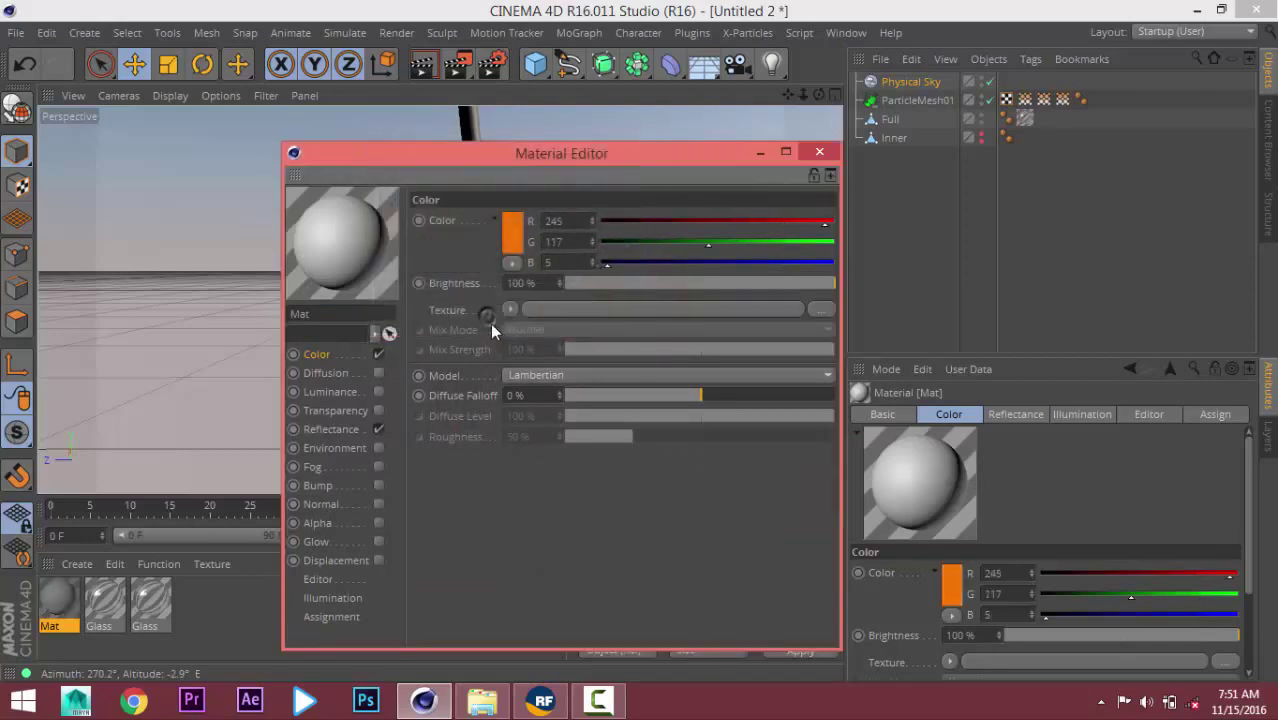
Add a Beckmann layer in the material's Reflectance channel.
click(335, 428)
click(555, 265)
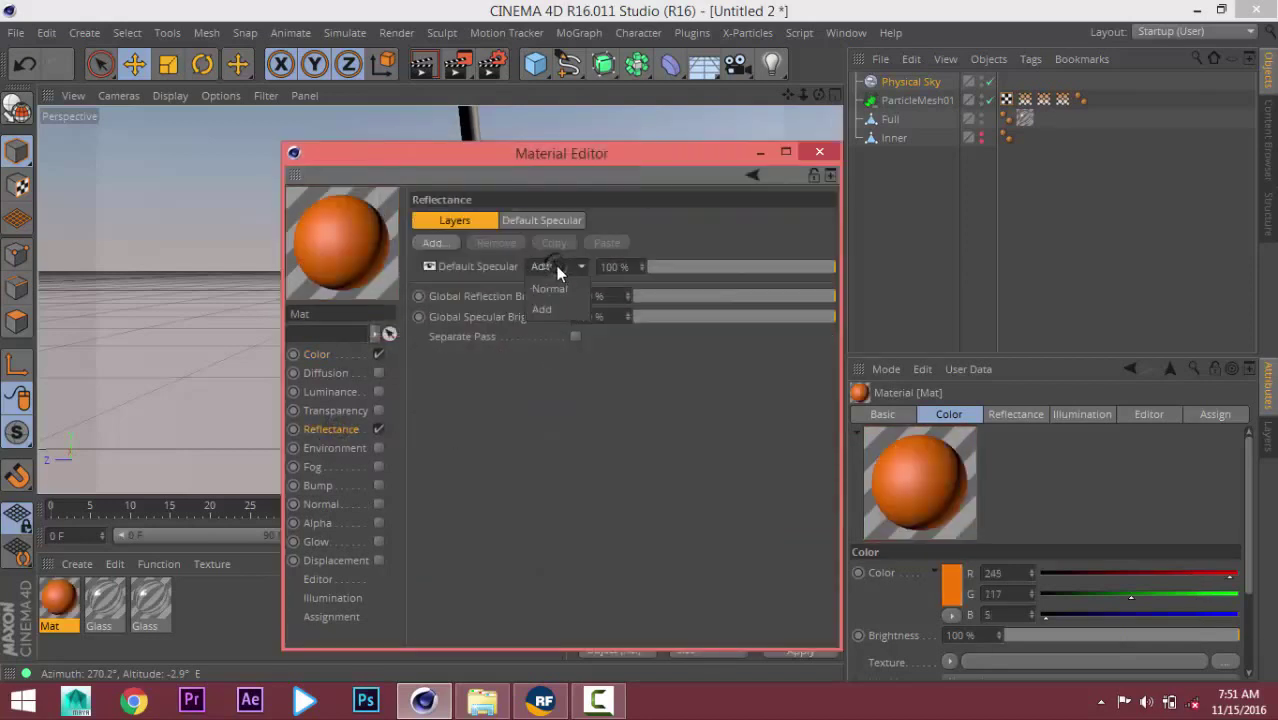
click(543, 393)
click(432, 246)
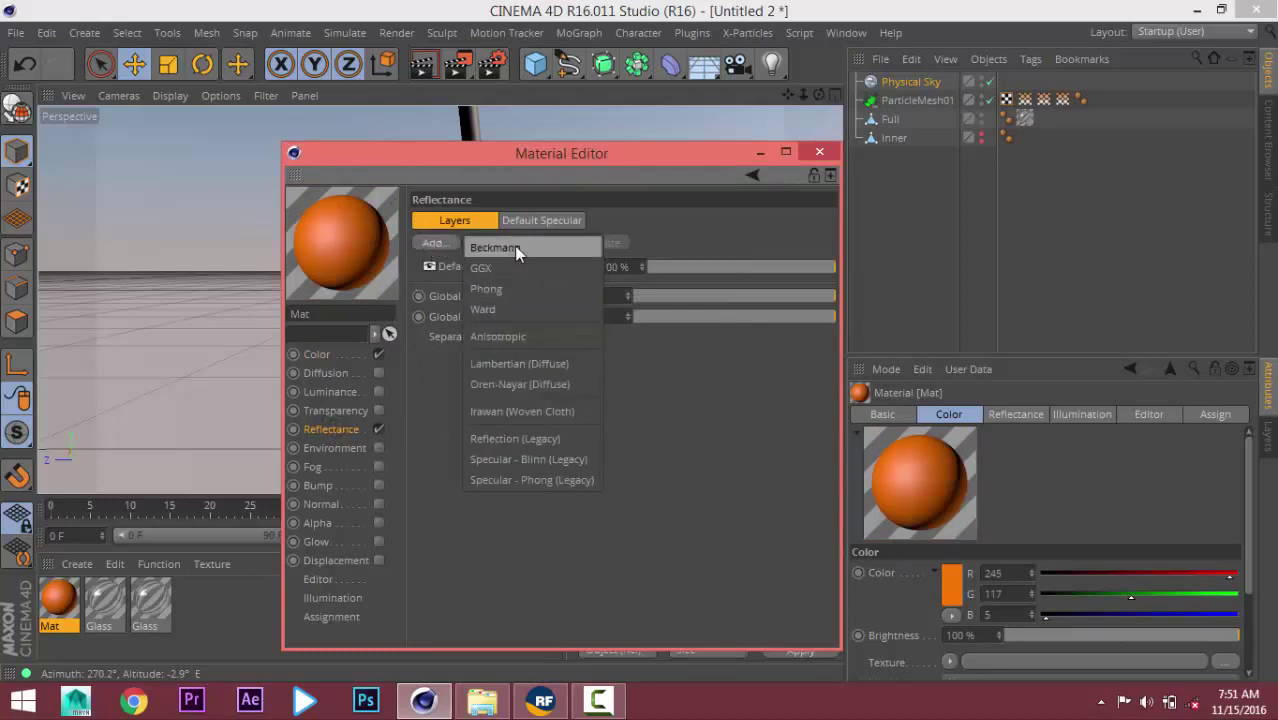
click(515, 249)
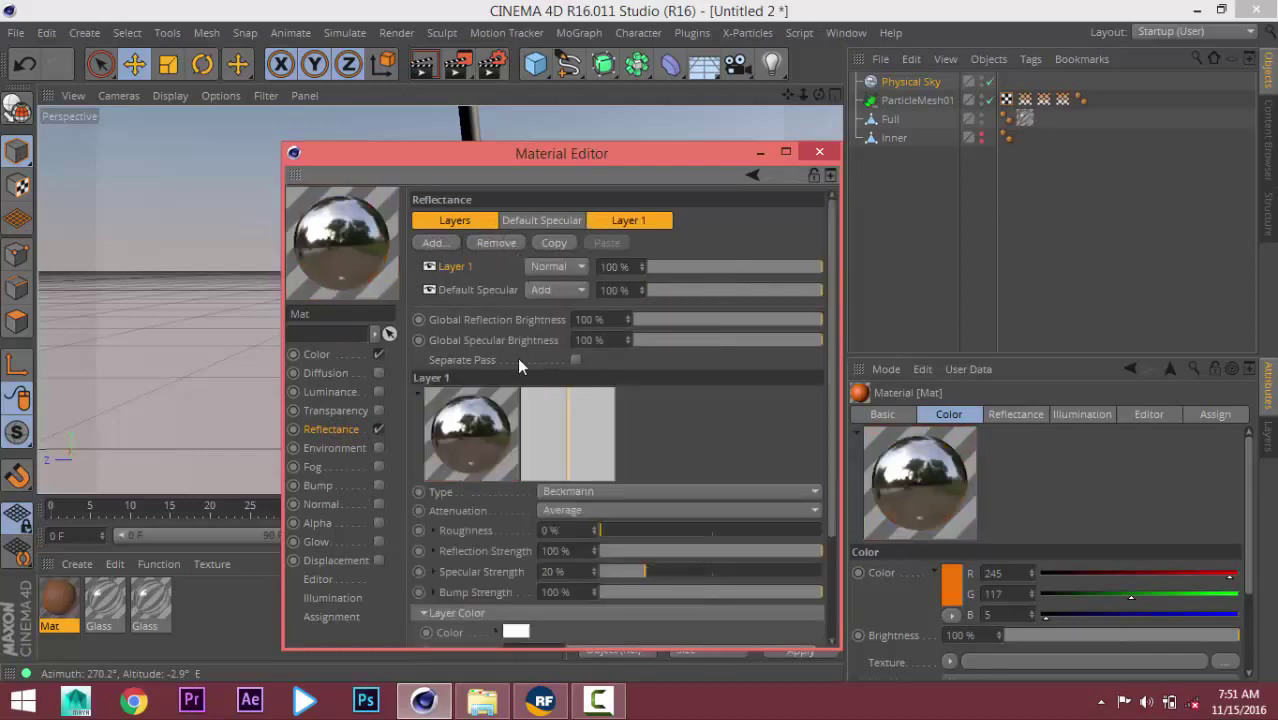
Load Fresnel as the layer colour texture and set its mix strength to about 80%.
click(566, 492)
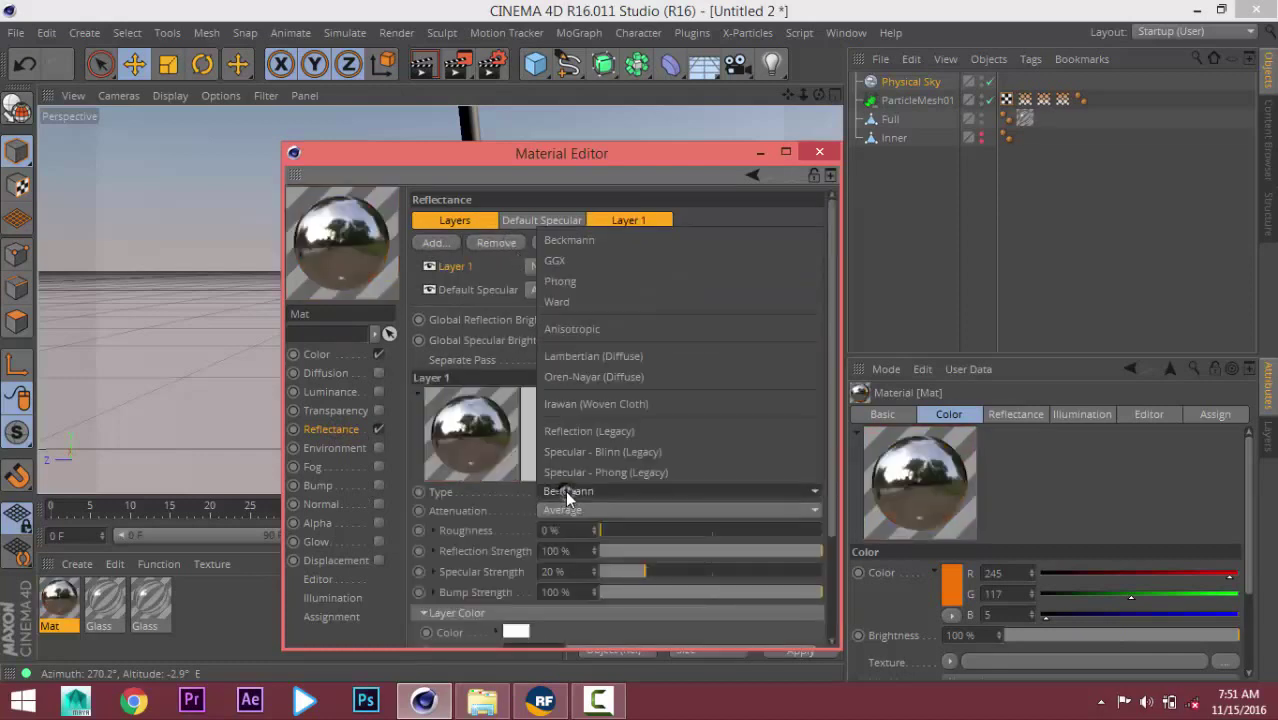
click(491, 537)
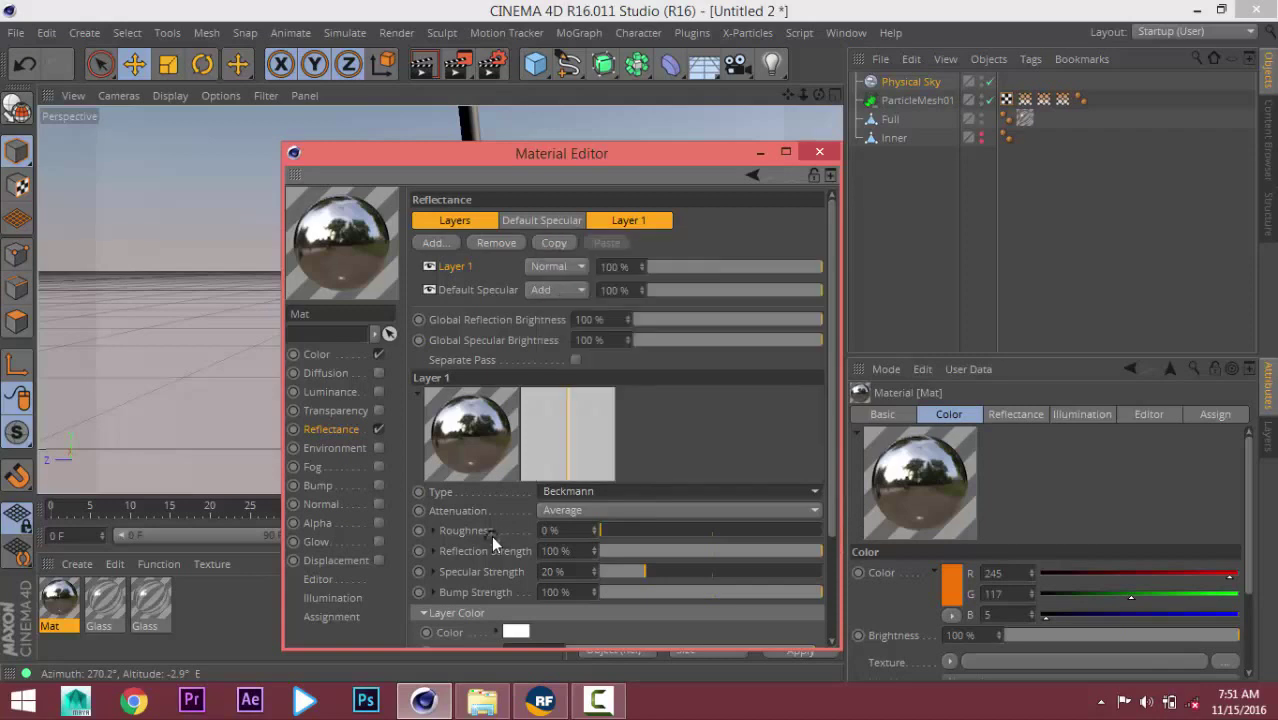
scroll(491, 535, down, 3)
click(512, 538)
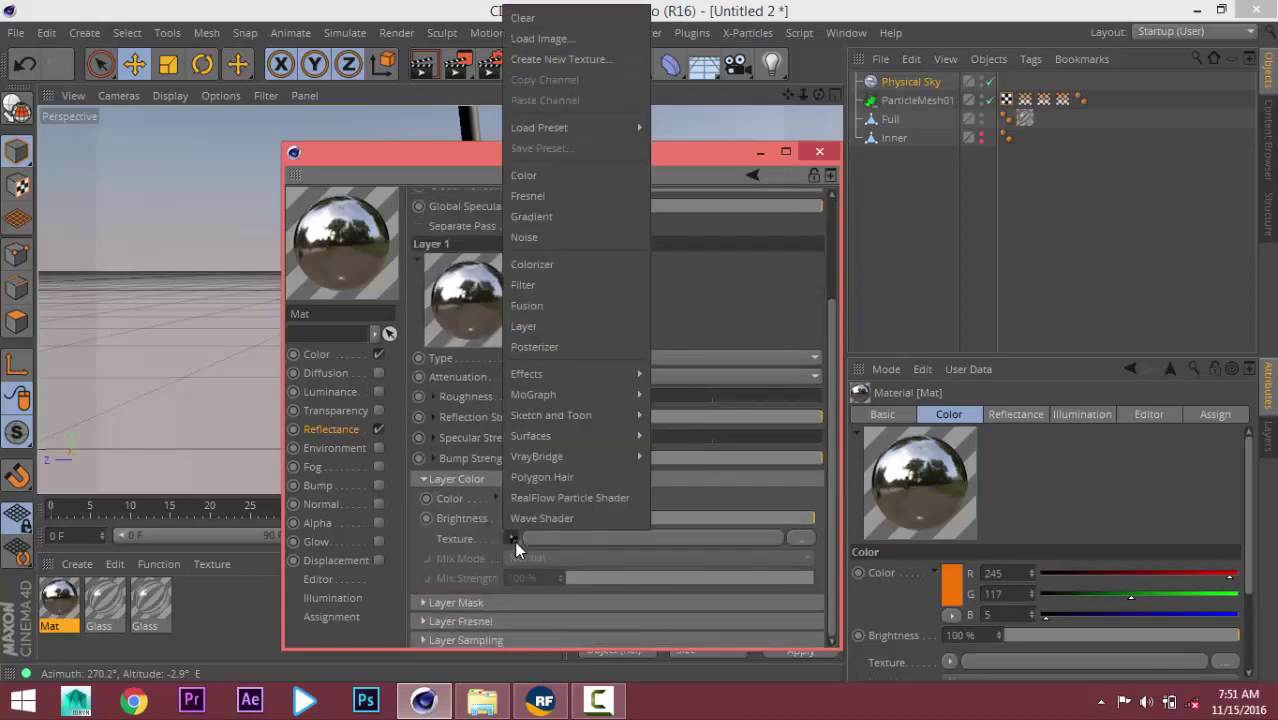
click(562, 199)
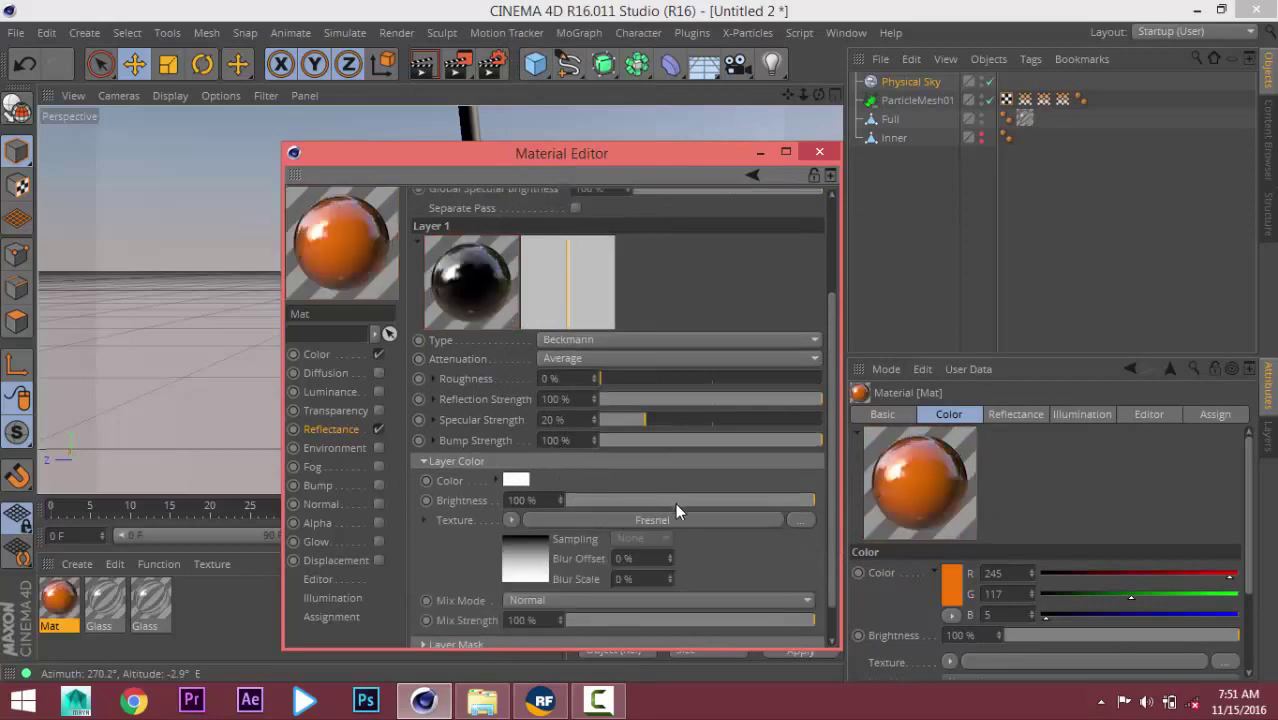
drag(734, 610, 696, 624)
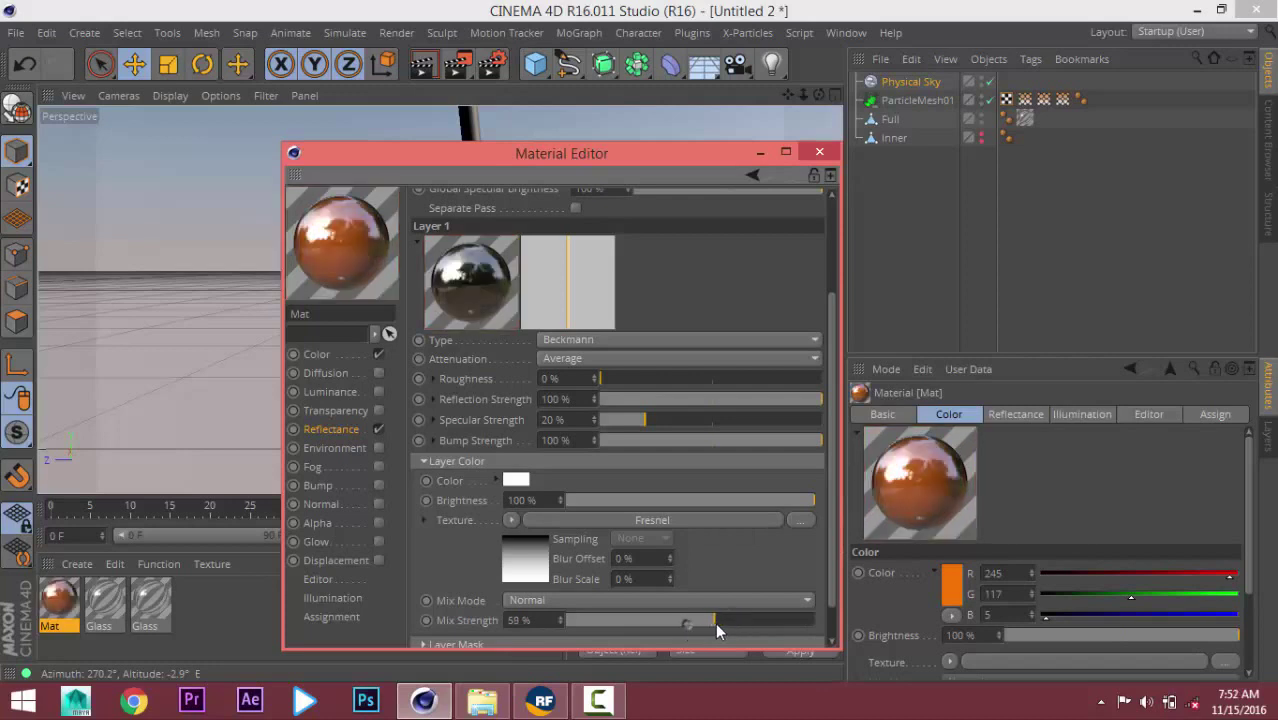
drag(715, 622, 815, 616)
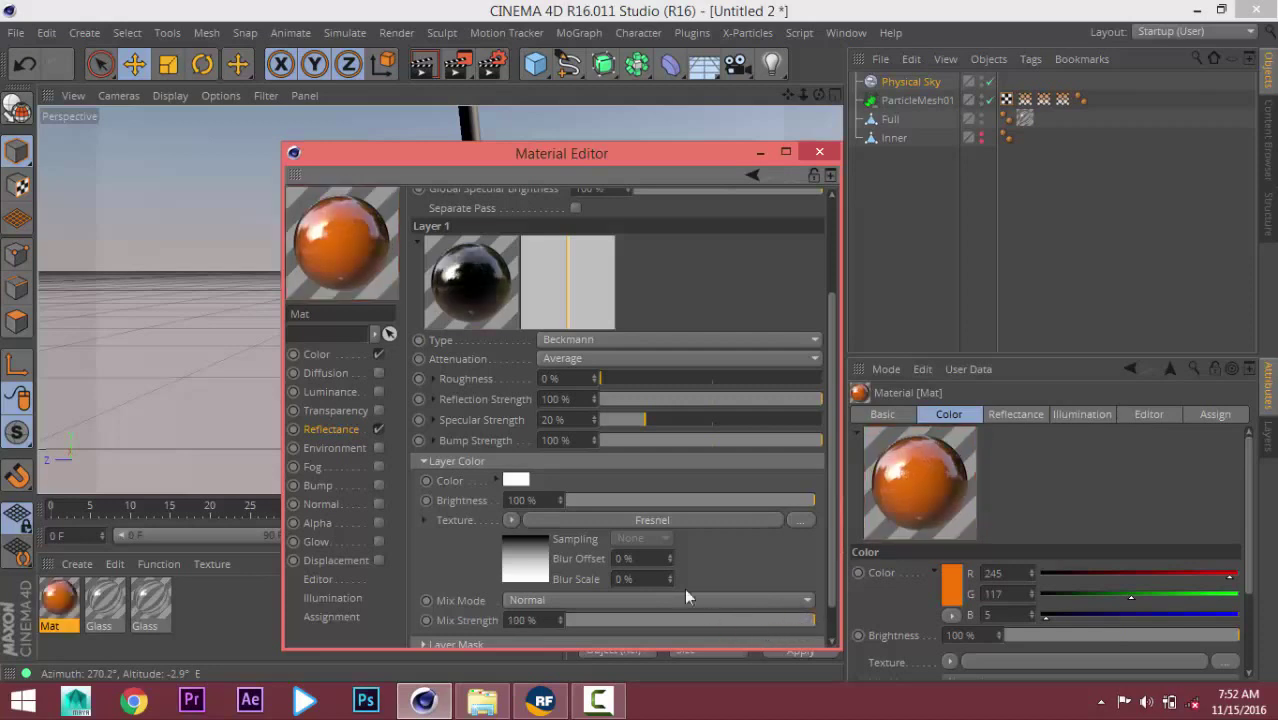
click(317, 358)
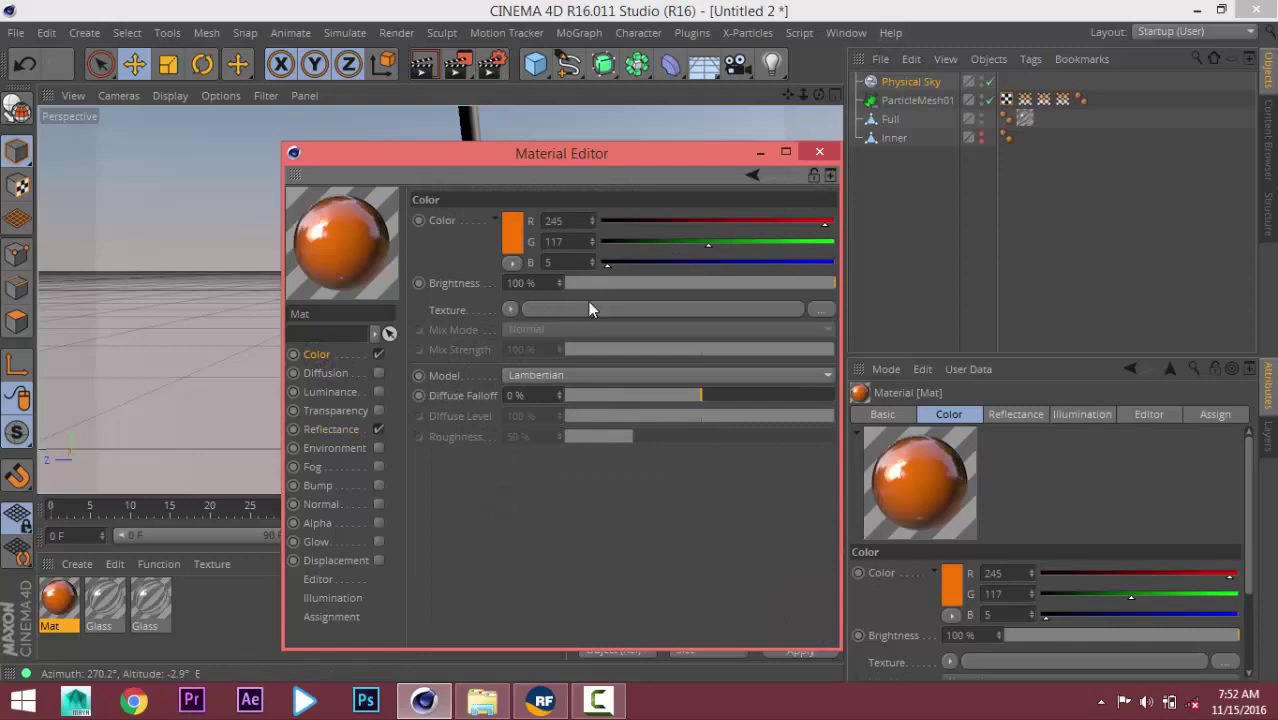
Make Layer 1 Reflection (Legacy) type, then drag Mat onto ParticleMesh01.
click(329, 432)
click(583, 488)
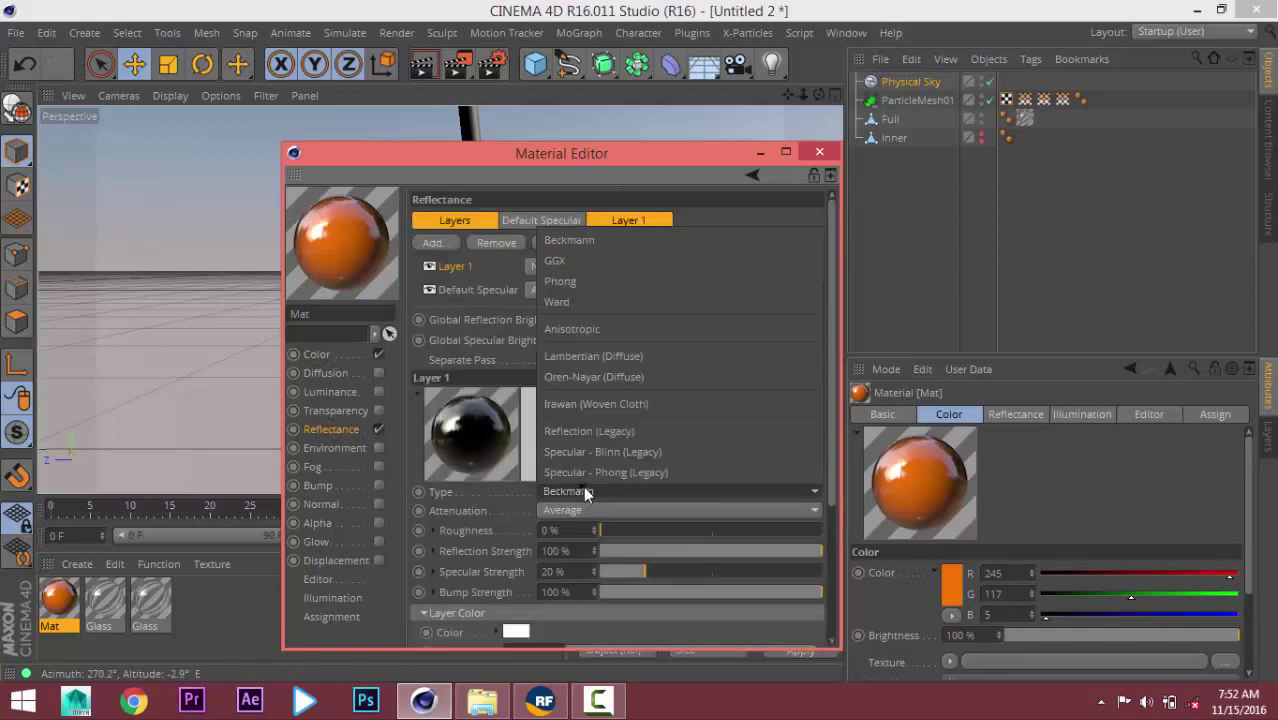
click(583, 286)
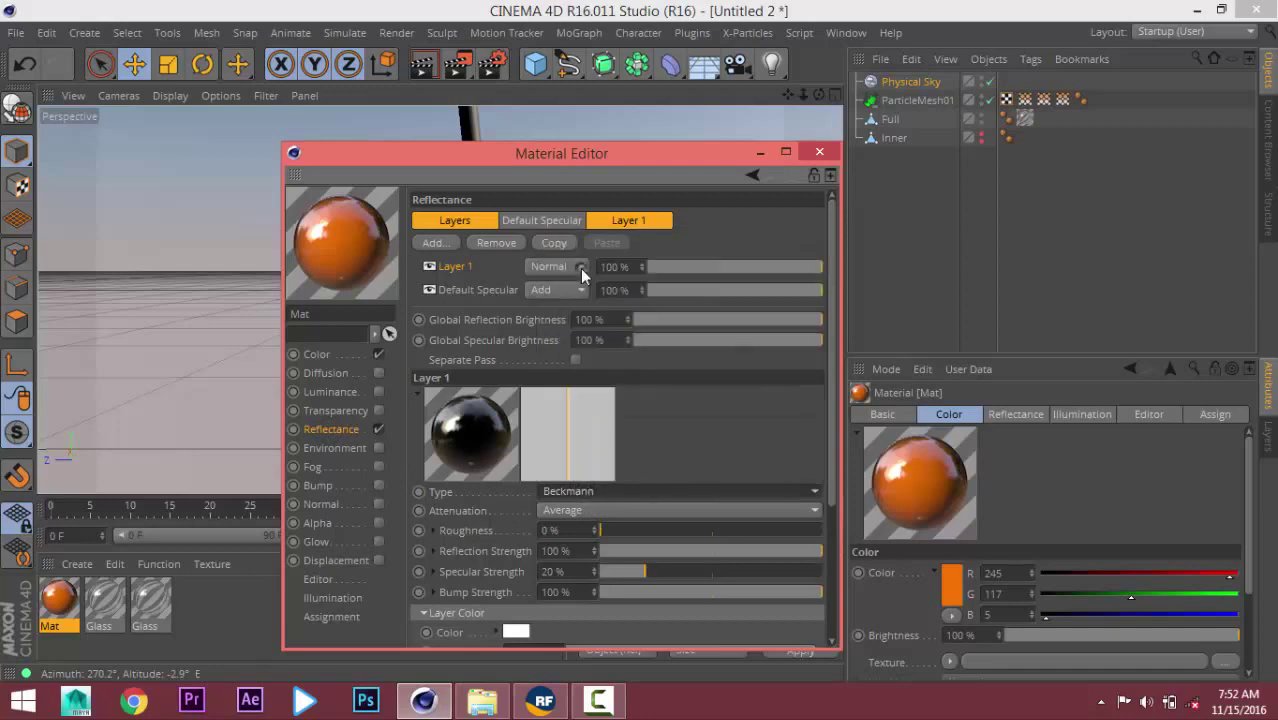
click(616, 492)
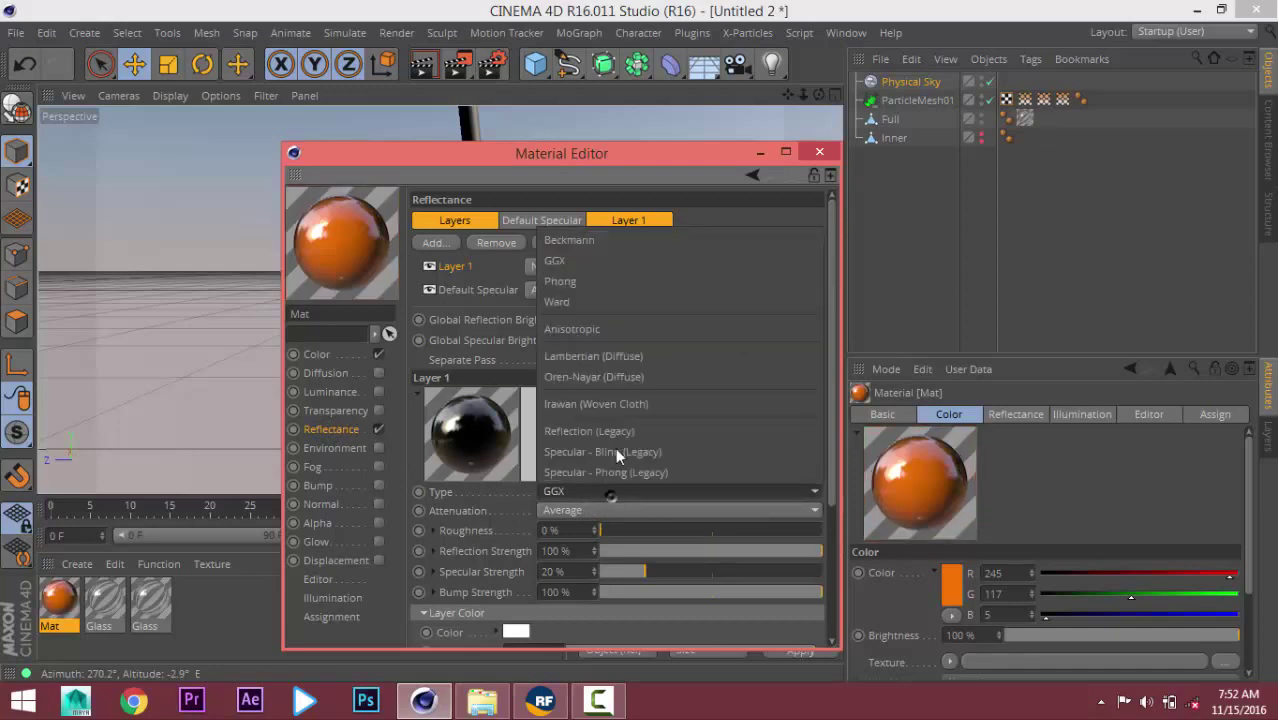
click(623, 378)
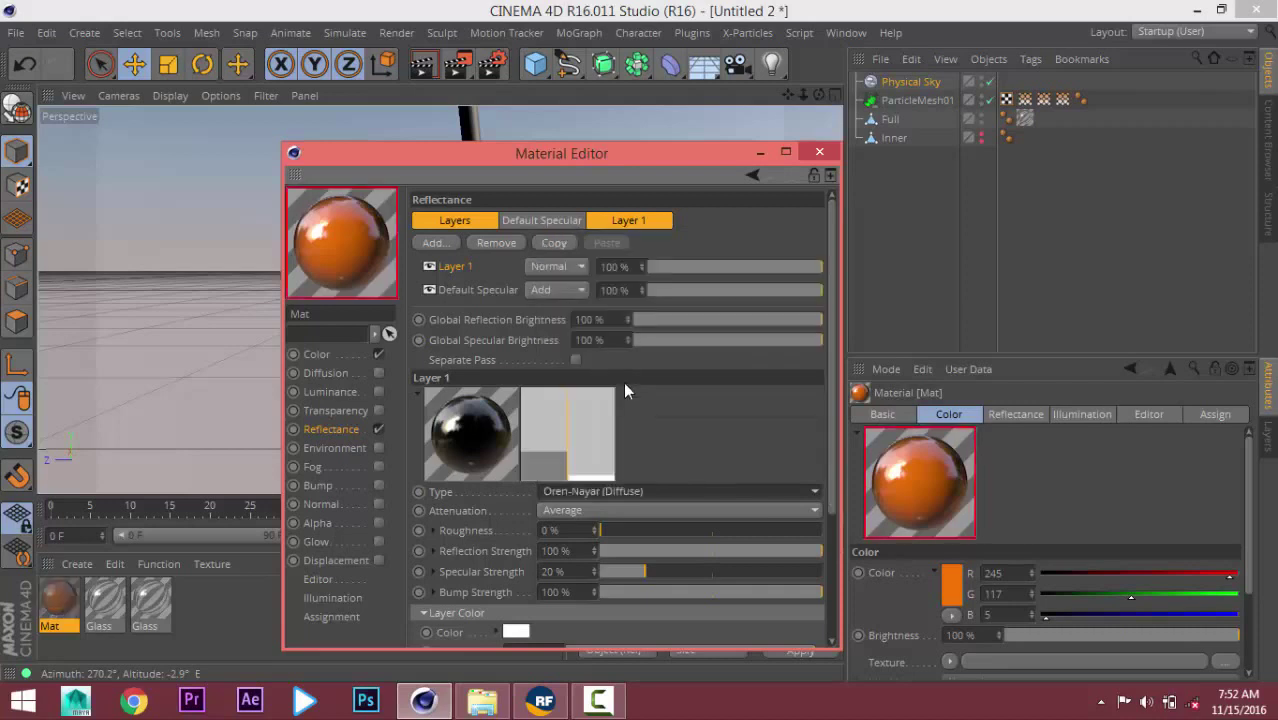
click(593, 490)
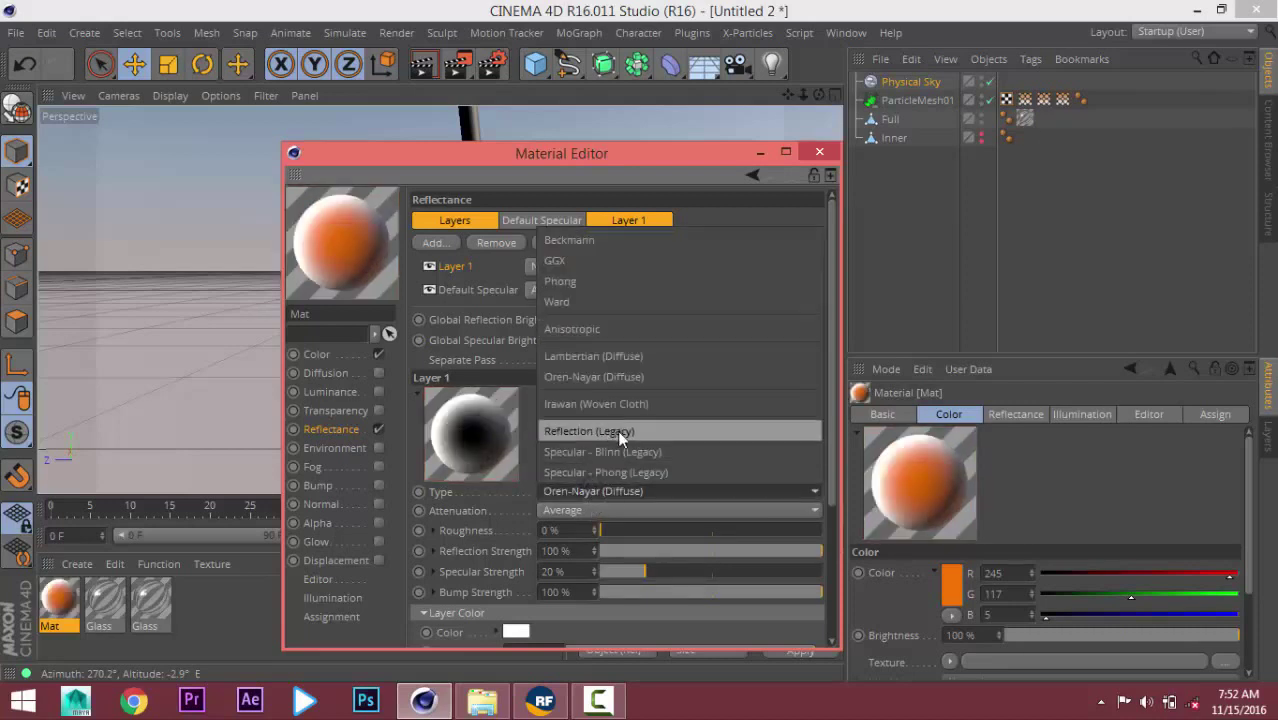
click(620, 430)
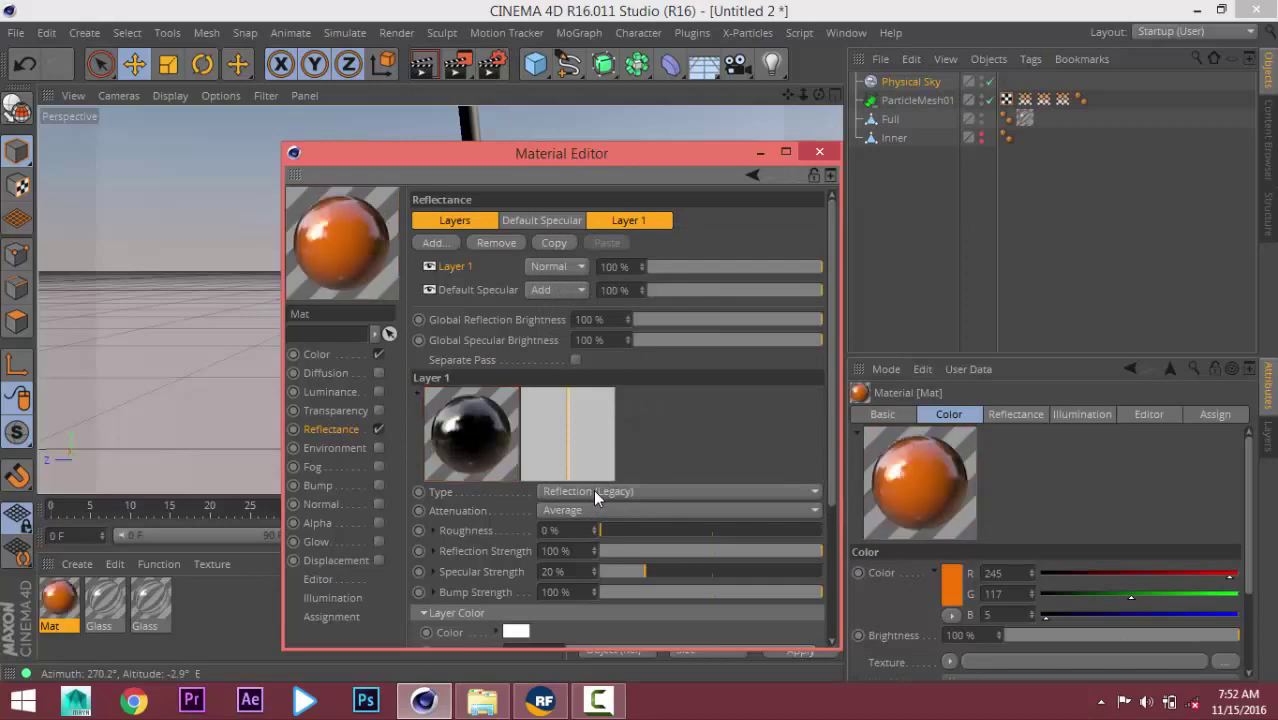
click(819, 152)
drag(58, 600, 905, 104)
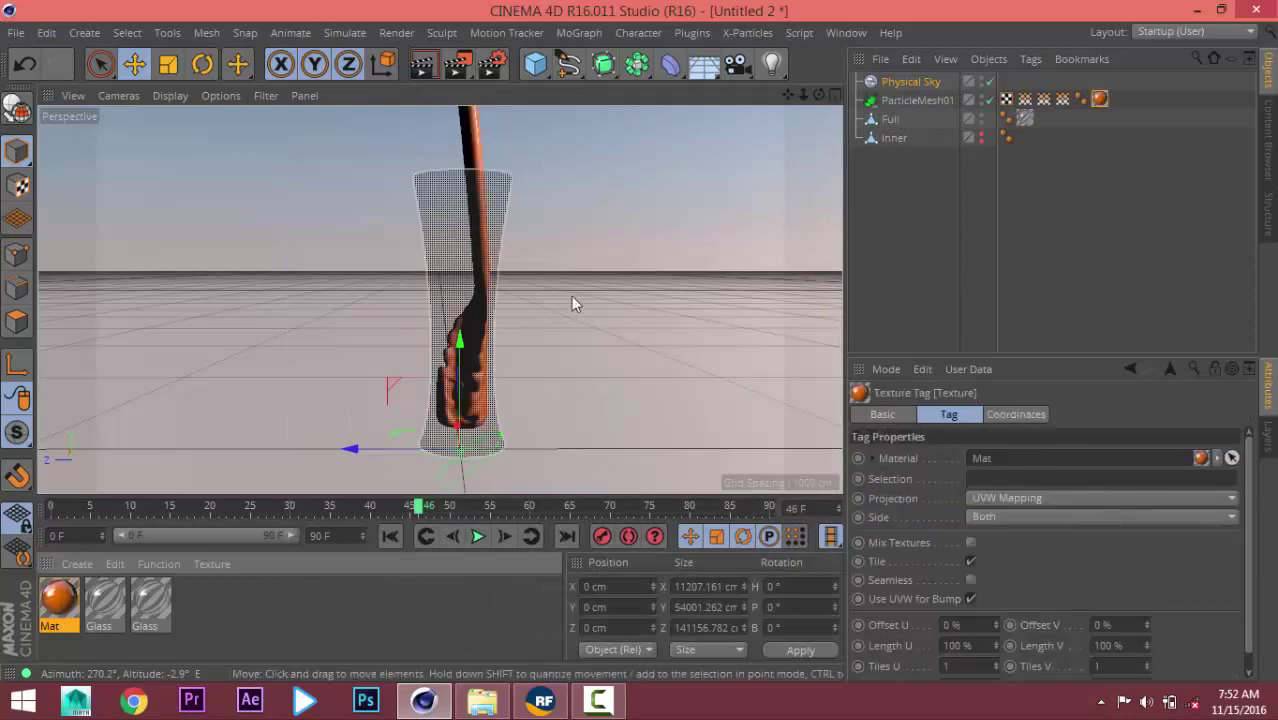
Add a Global Illumination effect using the Object Visualization - Preview preset in Render Settings.
click(491, 63)
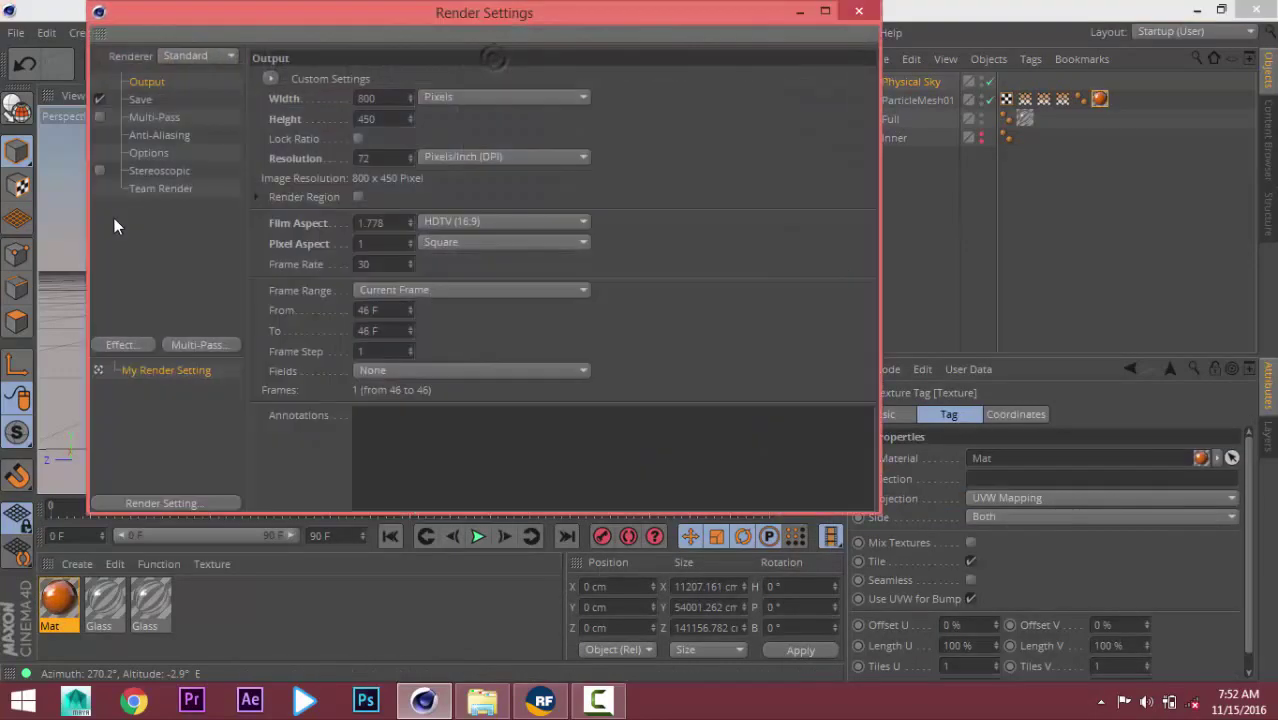
right_click(155, 255)
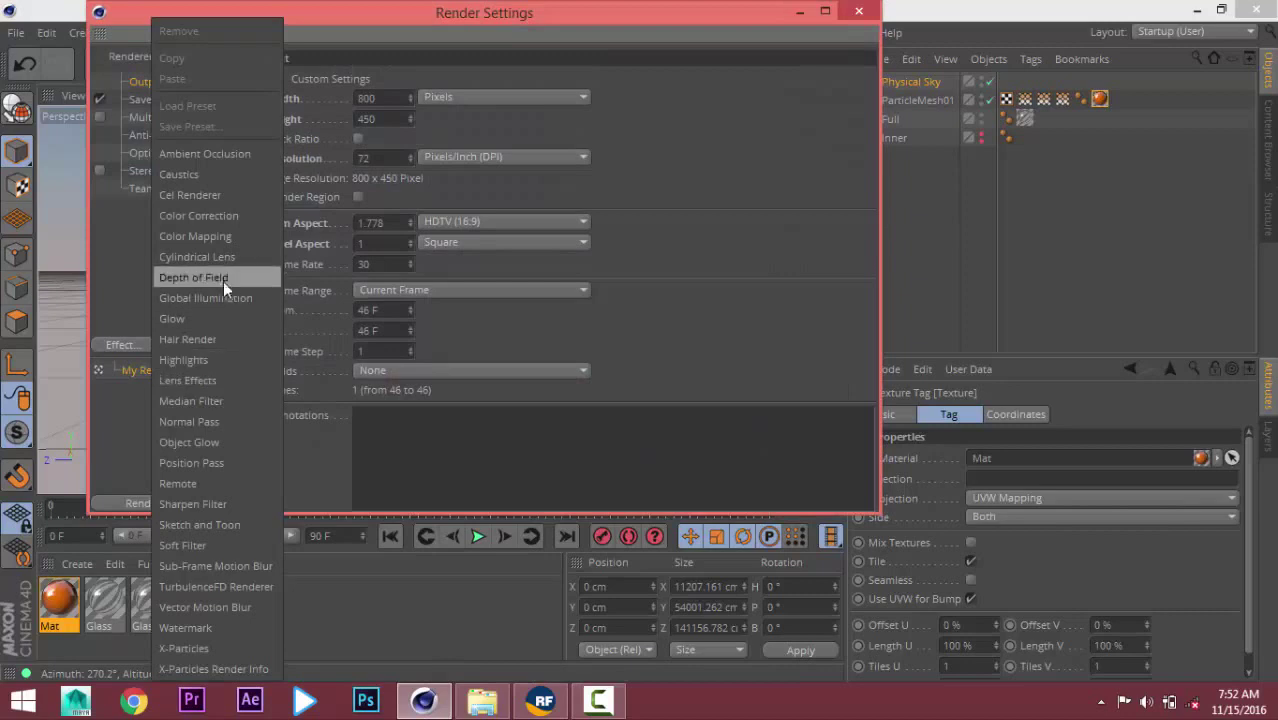
key(Escape)
click(408, 122)
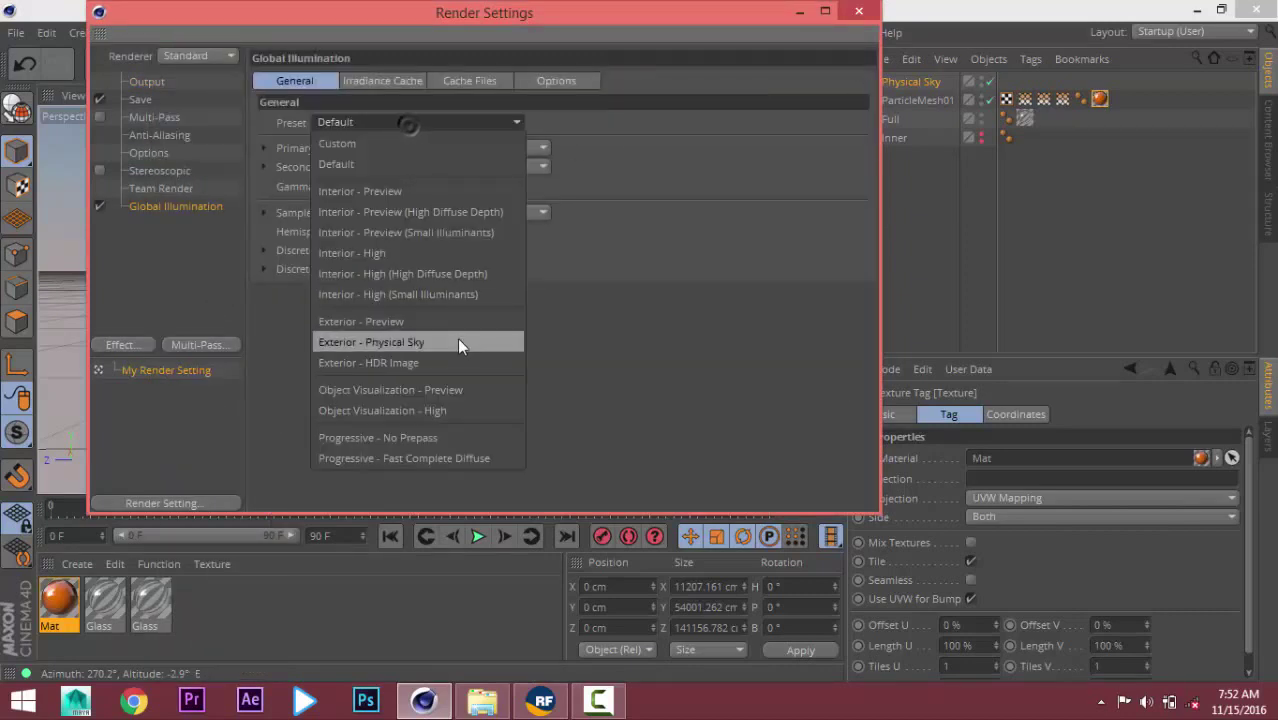
click(446, 395)
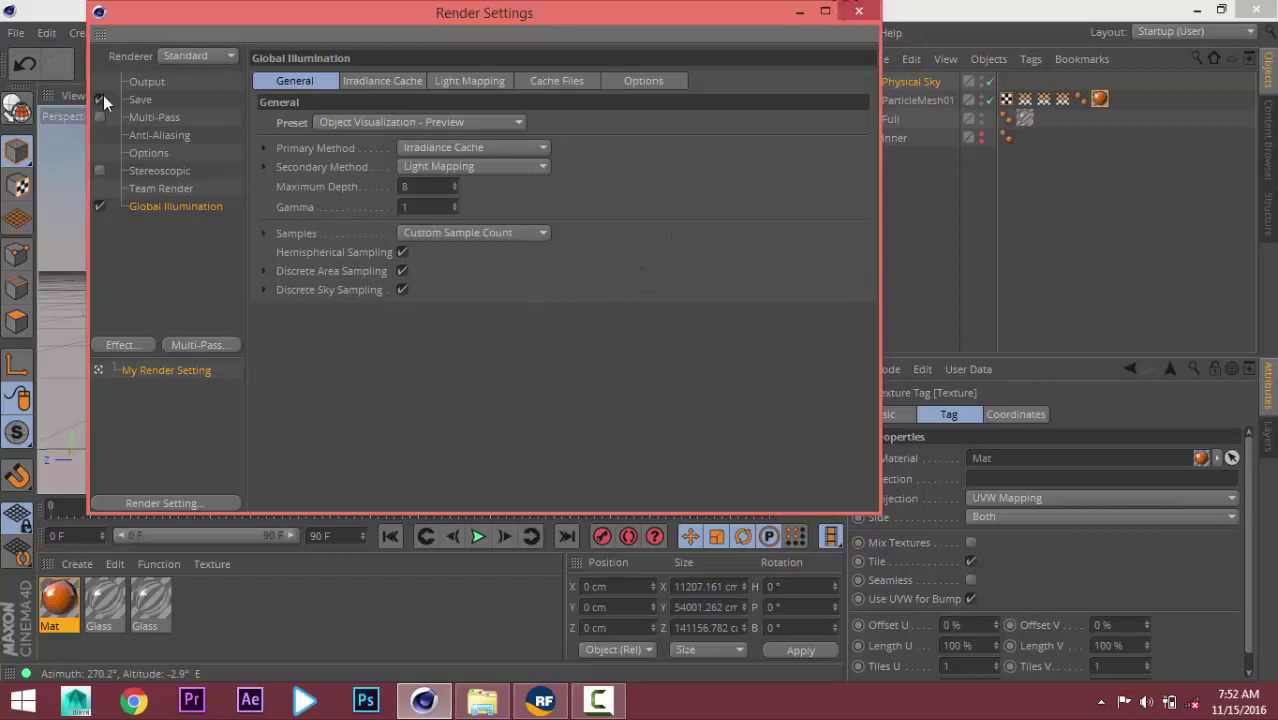
click(859, 12)
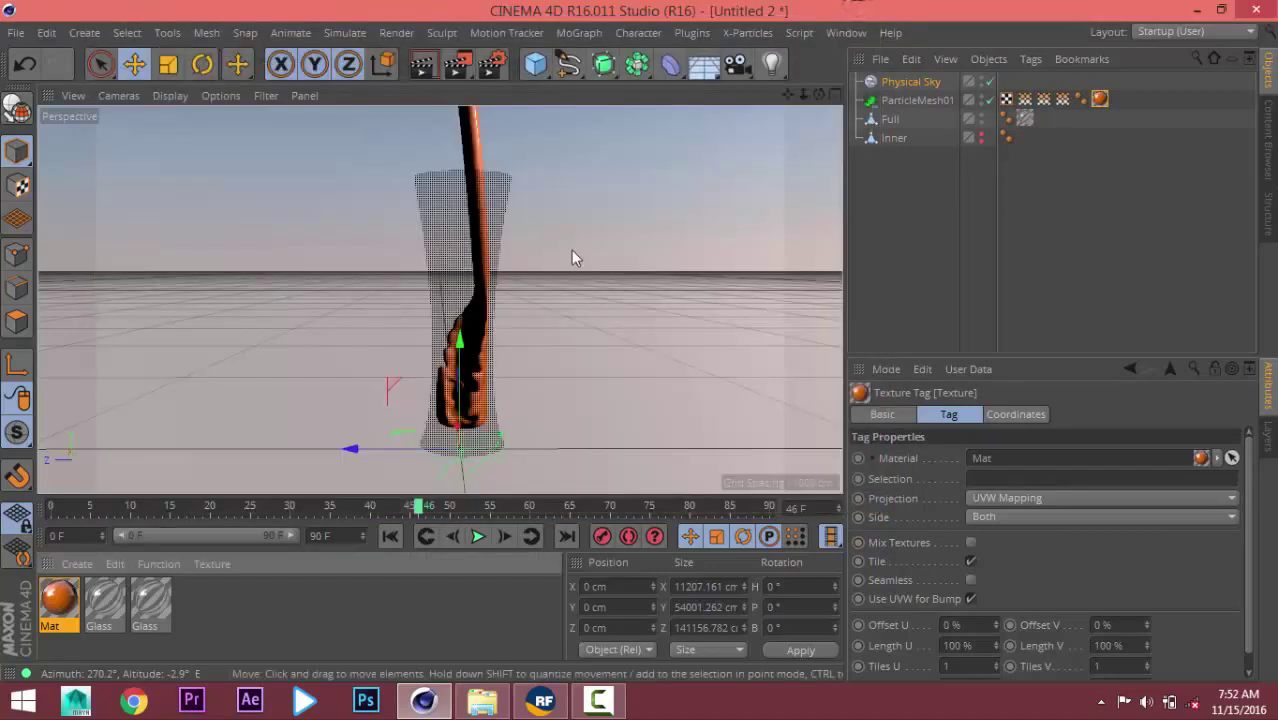
Render the active viewport to show the orange juice pouring into the glass.
click(422, 66)
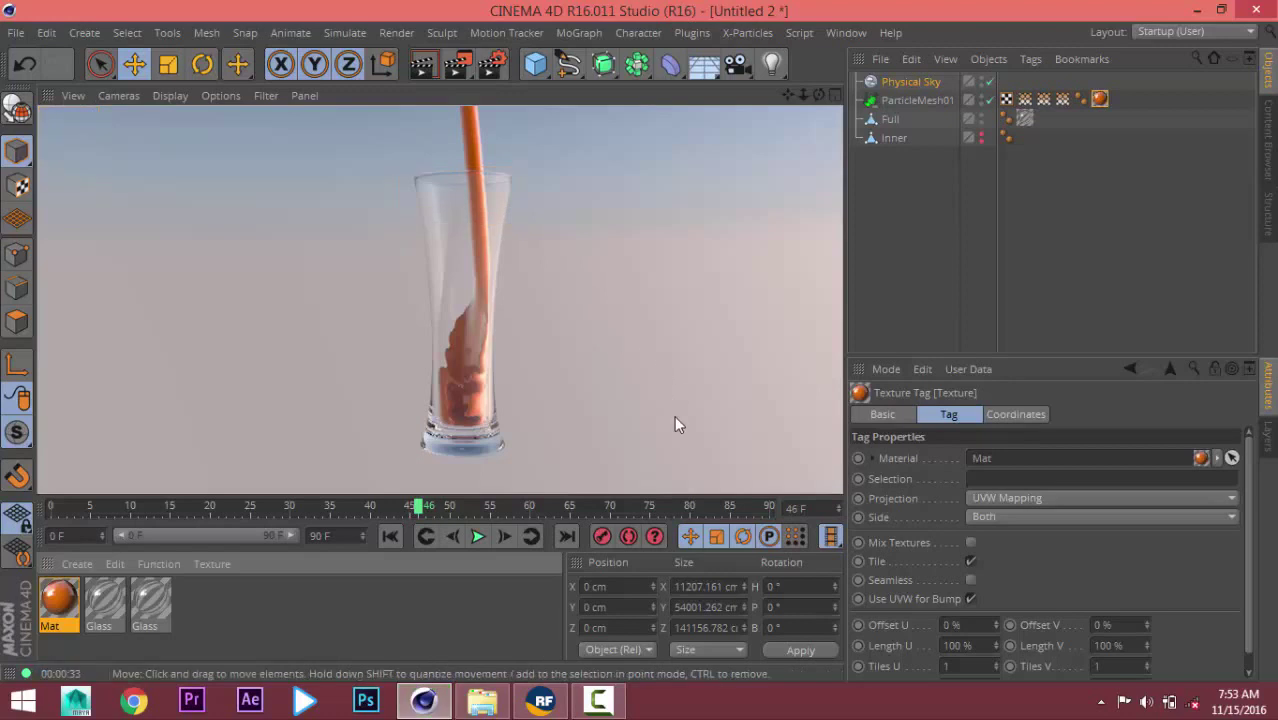
Go to the 03 - Packshot OUT folder and open the packshot video.
click(482, 700)
click(491, 150)
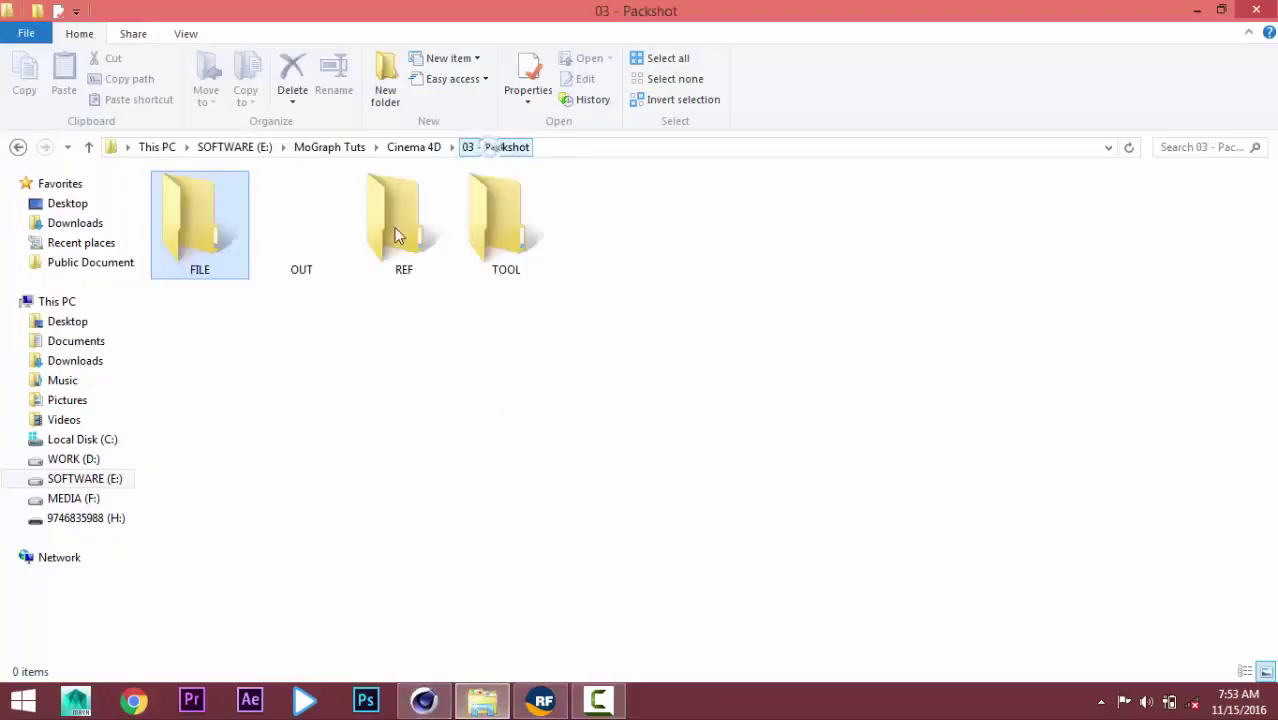
double_click(336, 228)
double_click(163, 192)
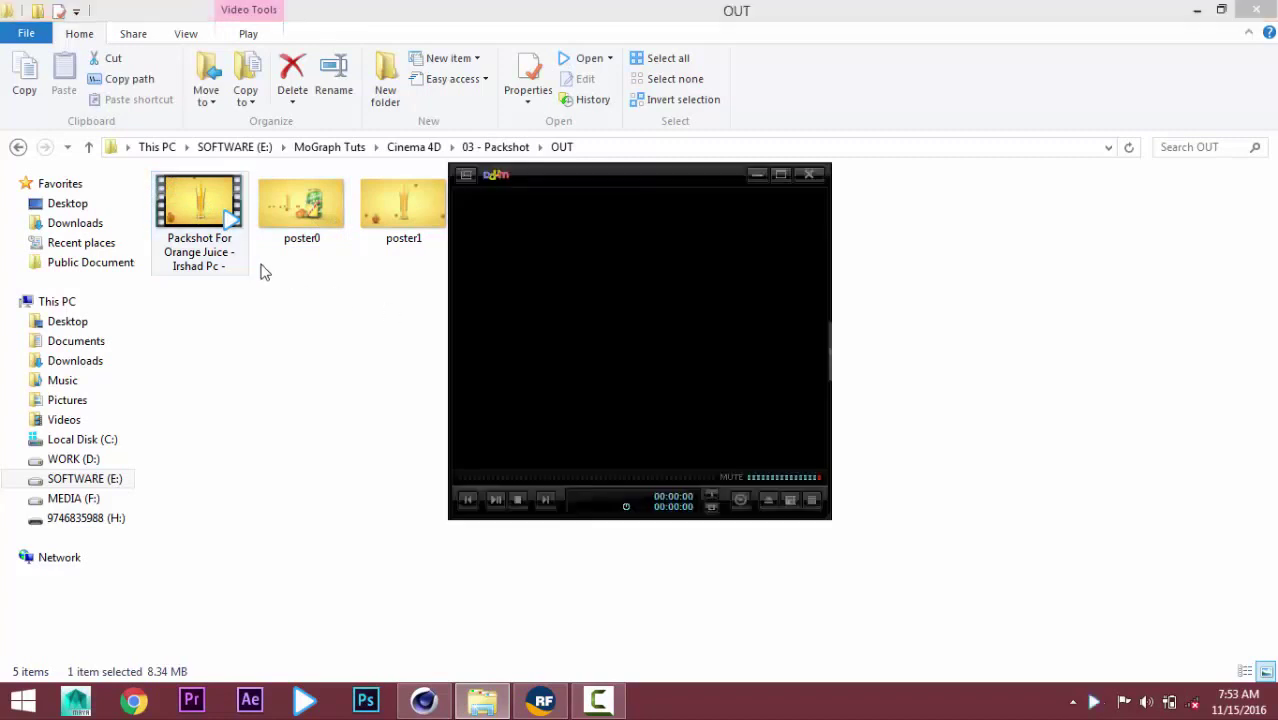
Play the packshot video fullscreen from the start to its closing title card.
double_click(568, 284)
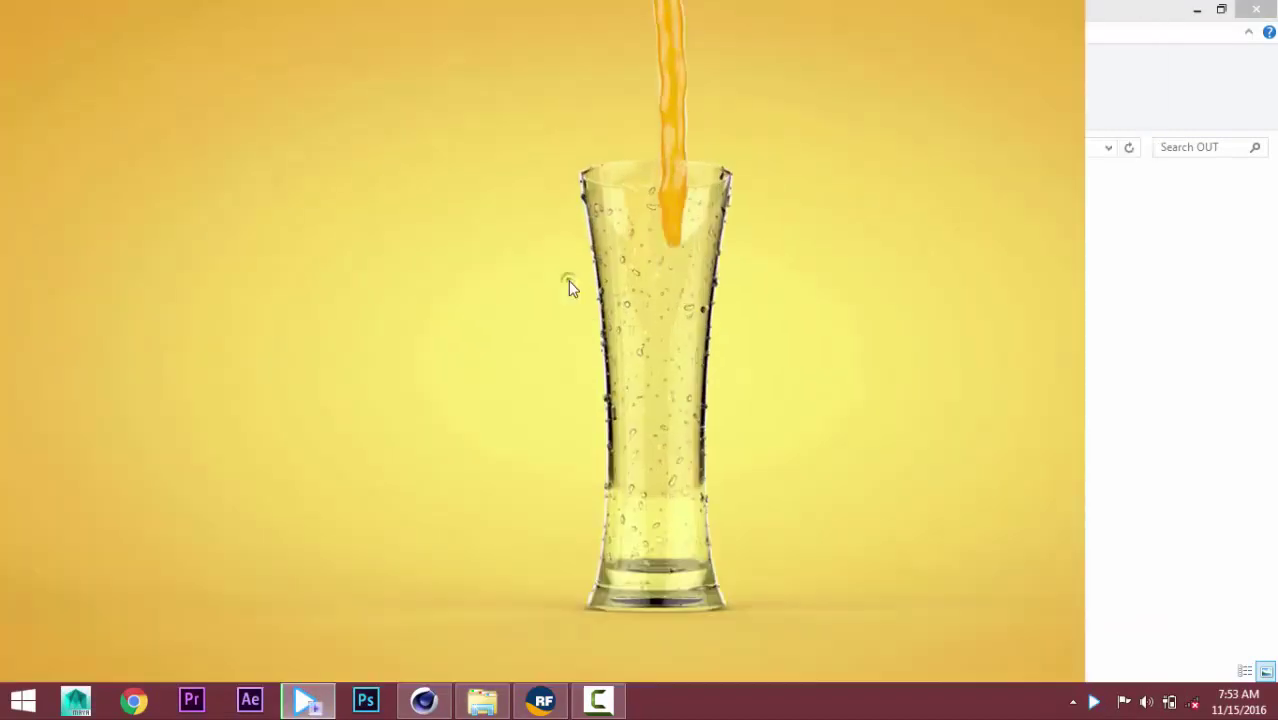
scroll(837, 527, up, 1)
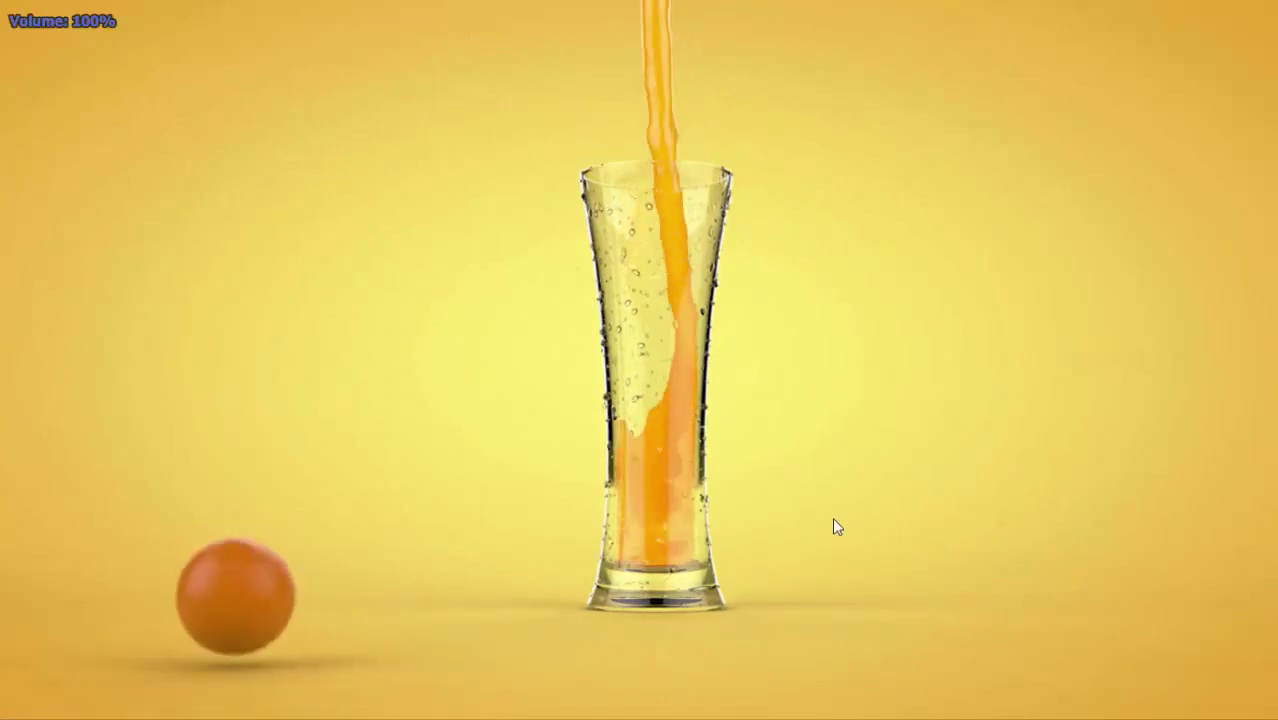
key(Left)
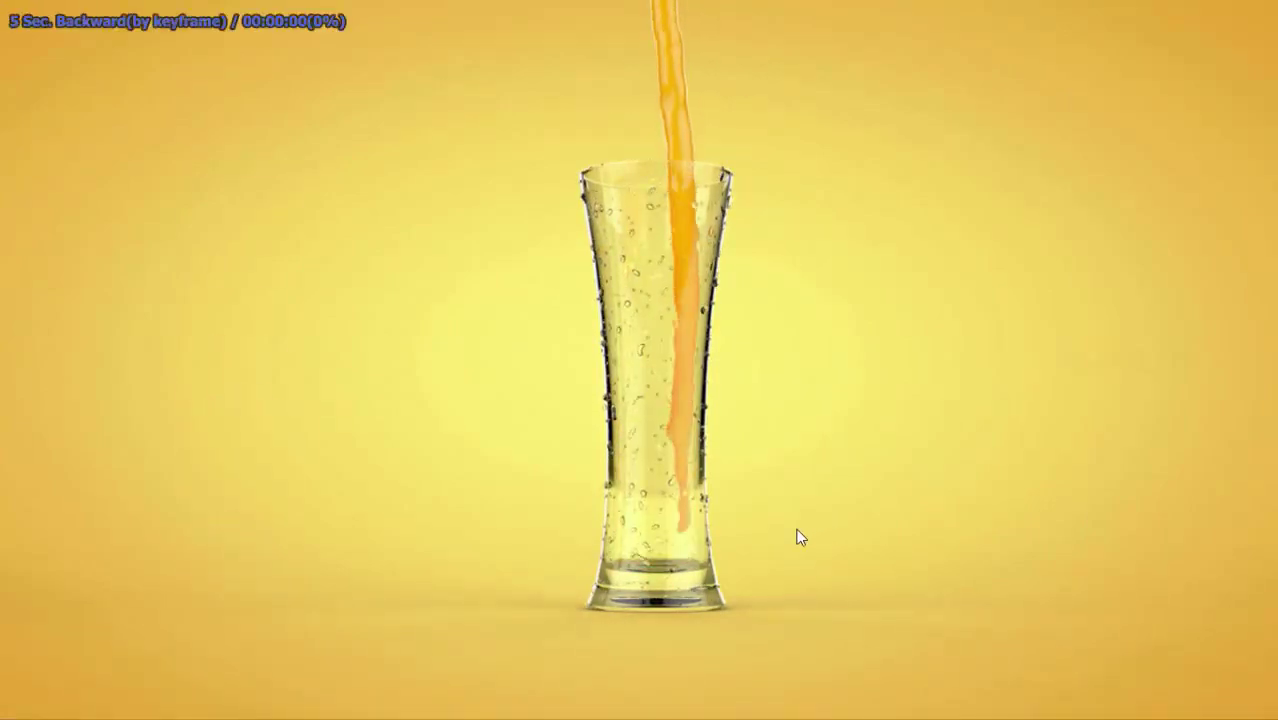